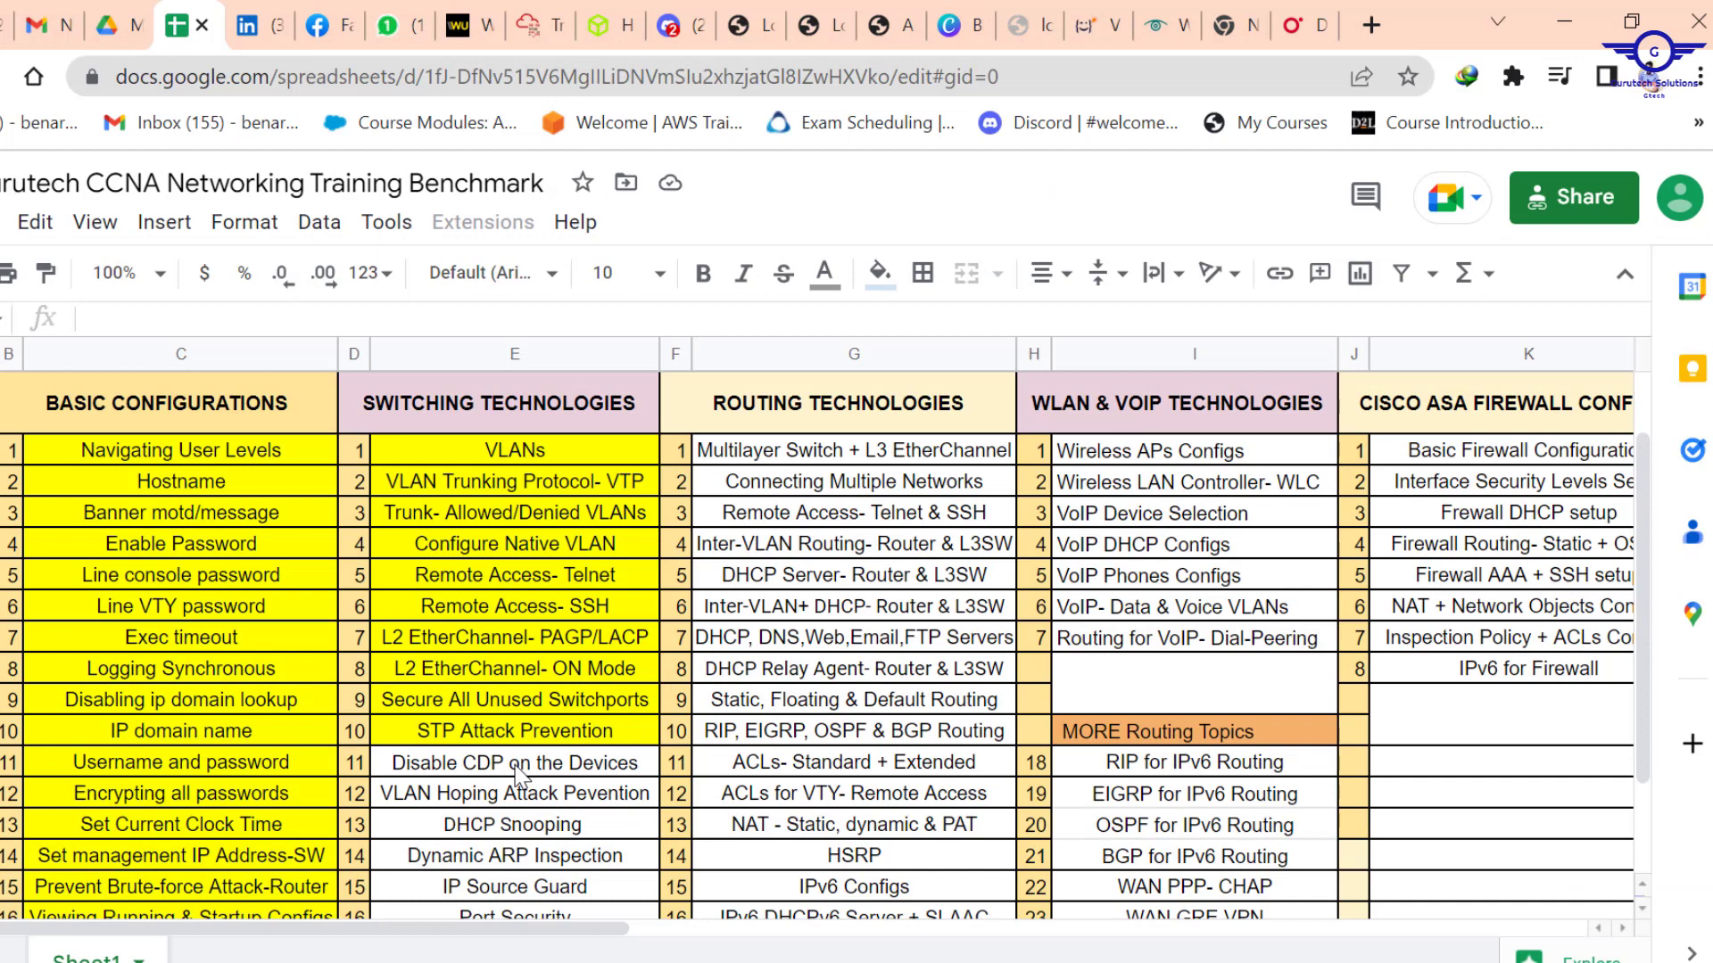
# Step: Select the "Disable CDP on the Devices" and "VLAN Hoping Attack Pevention" topics under Switching Technologies in the training benchmark
pyautogui.click(514, 767)
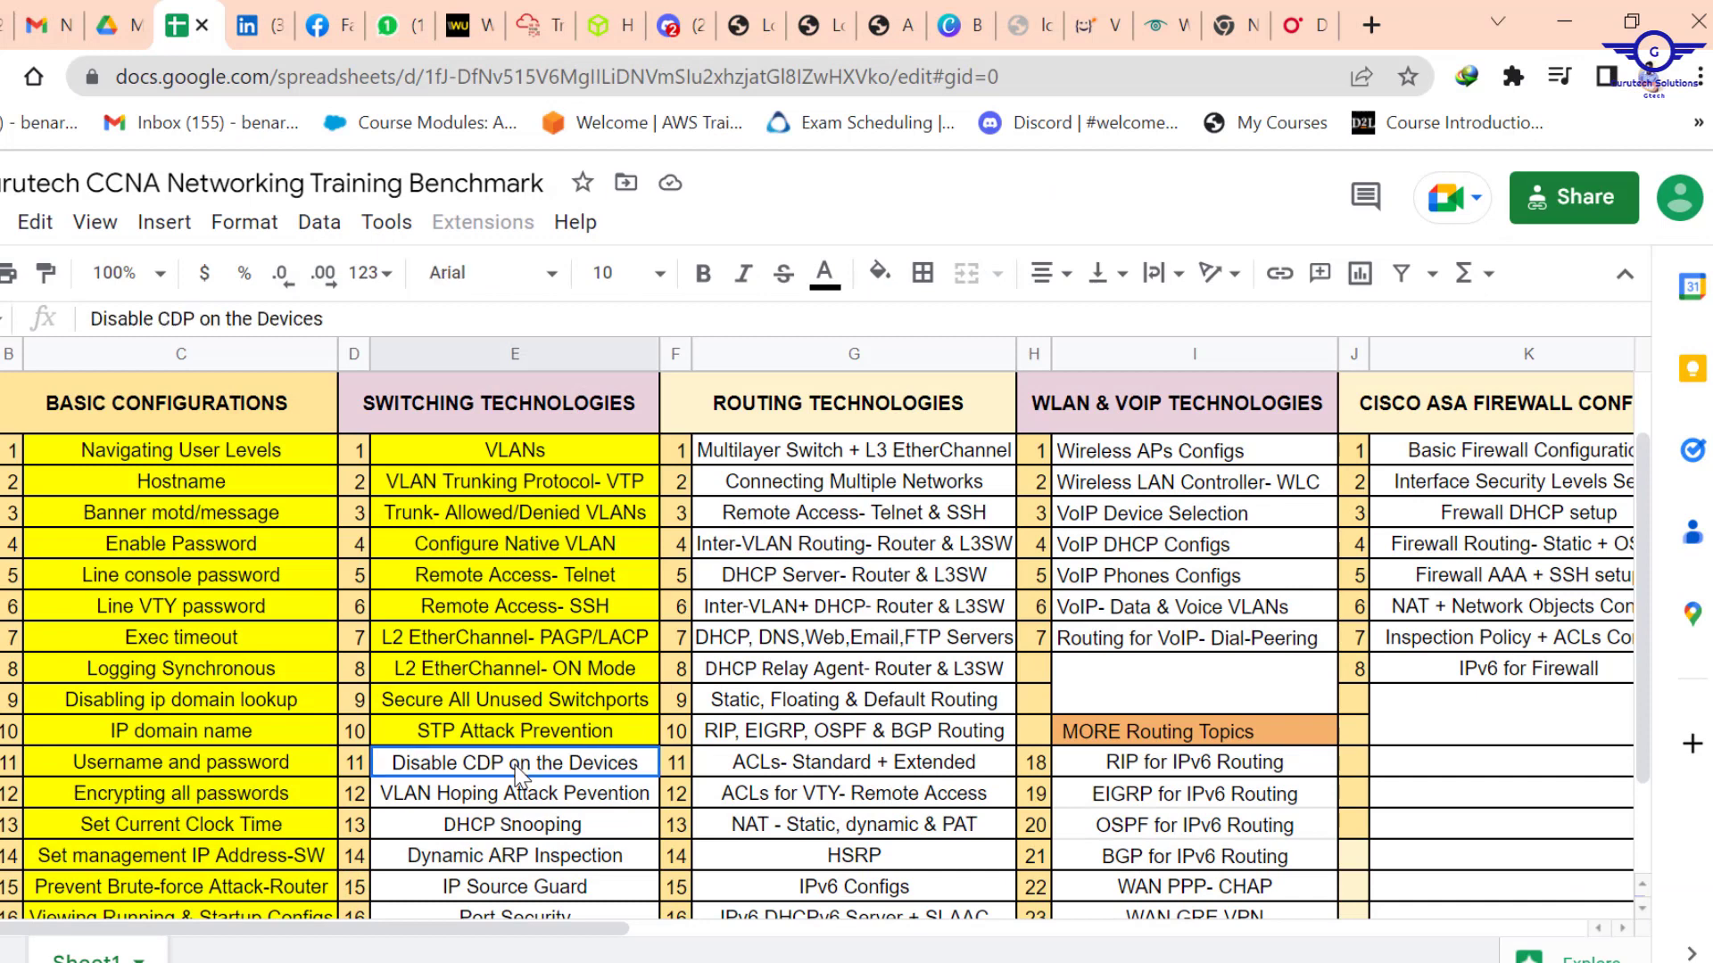
pyautogui.click(486, 797)
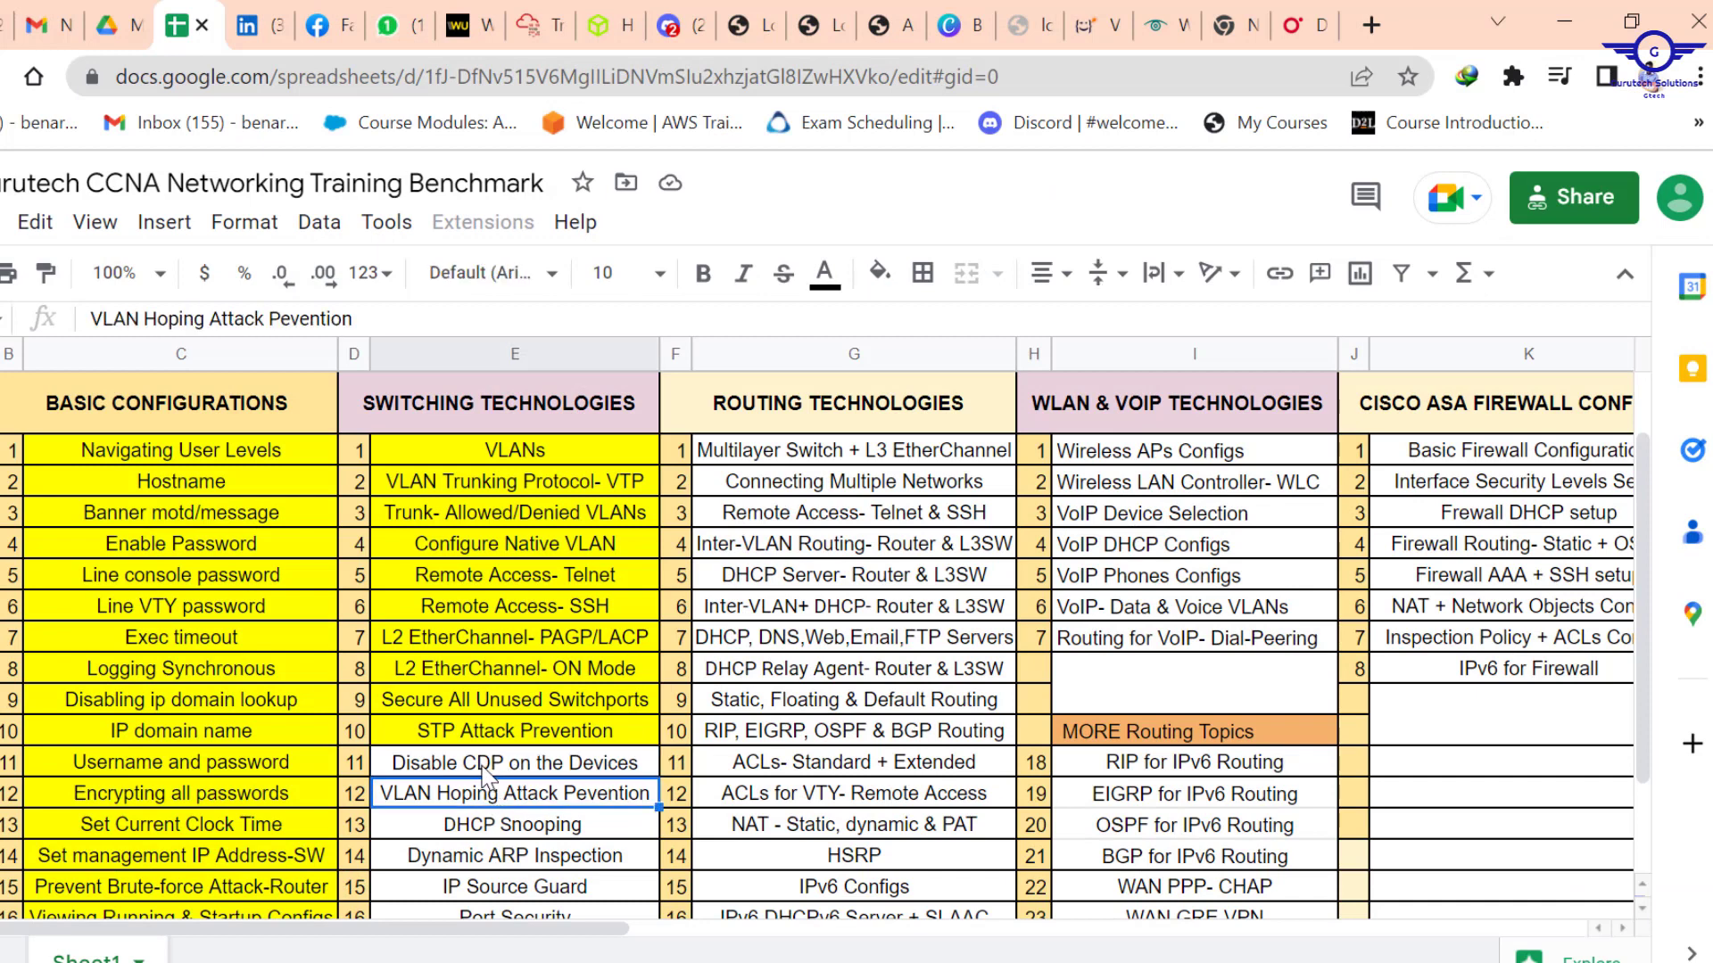
pyautogui.click(490, 769)
pyautogui.click(434, 801)
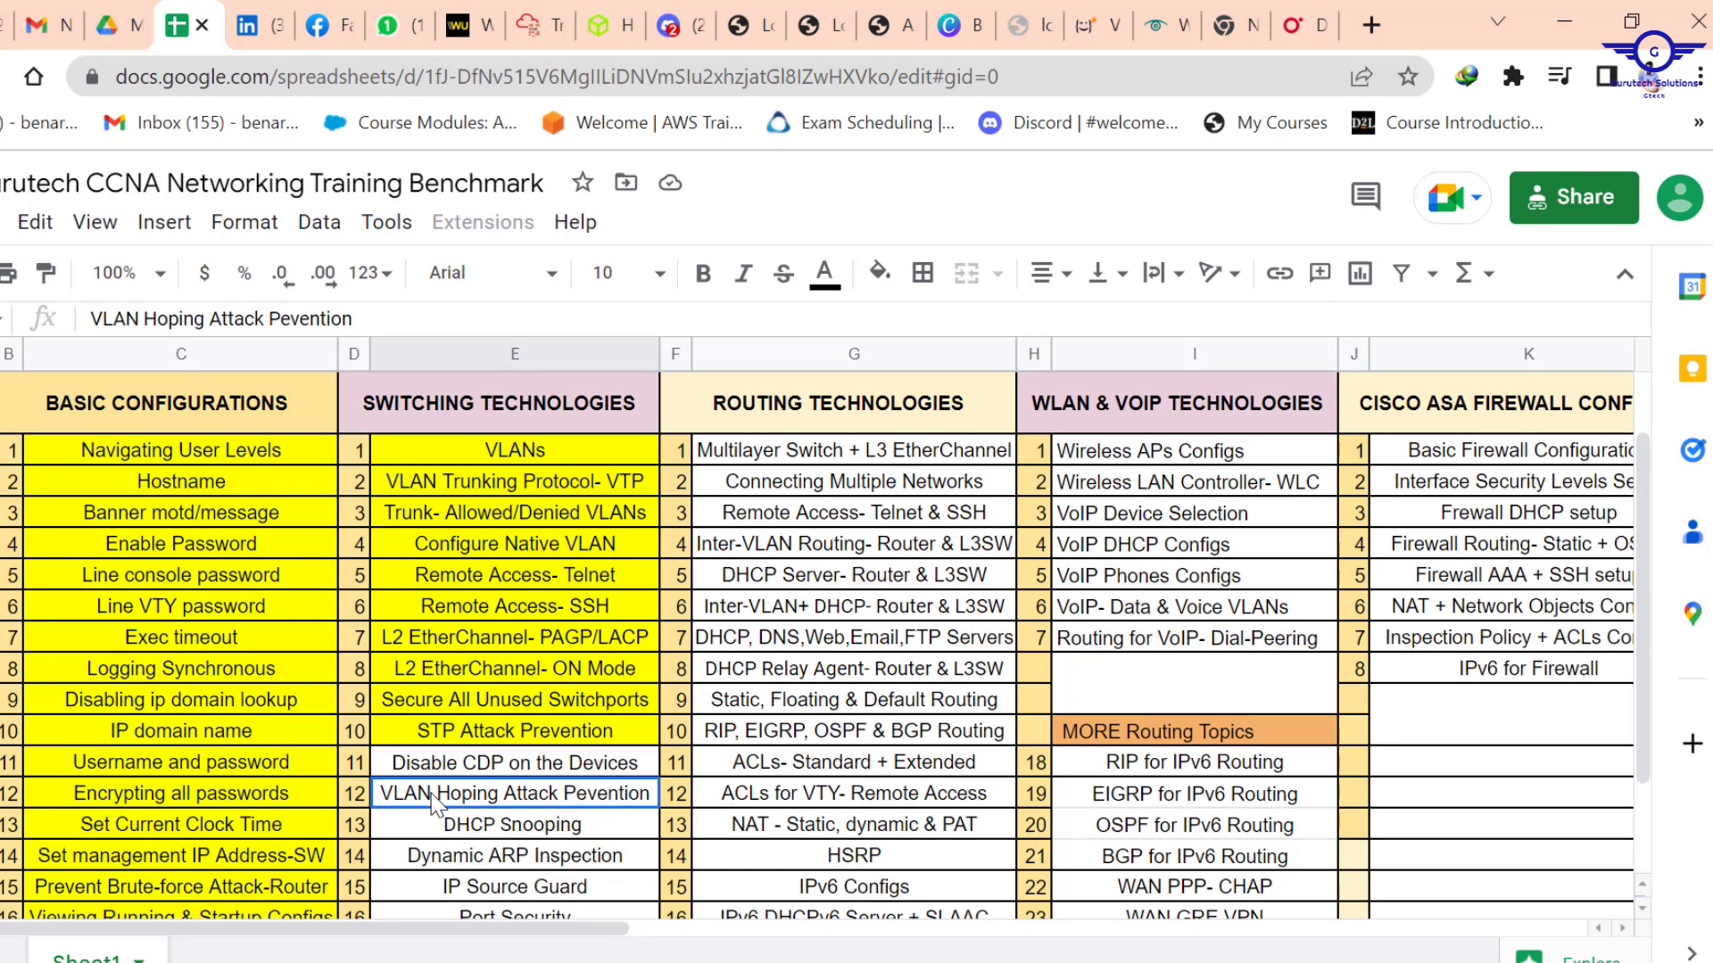
pyautogui.click(516, 762)
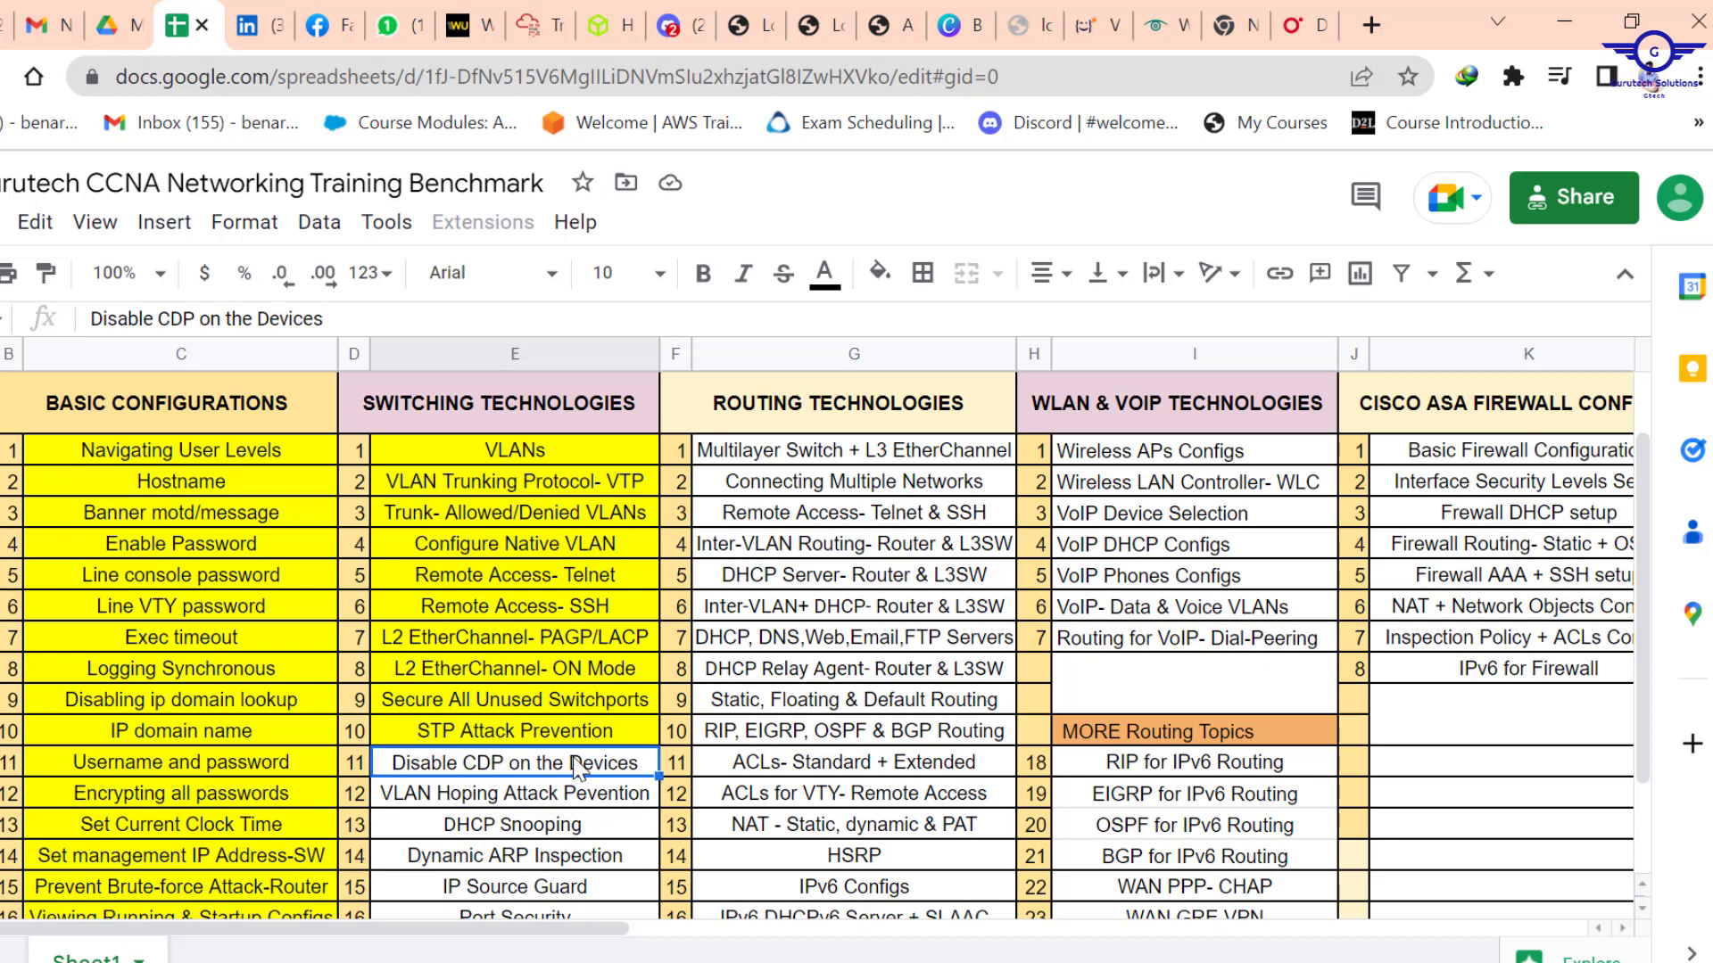
pyautogui.keyDown('shift'); pyautogui.click(571, 799); pyautogui.keyUp('shift')
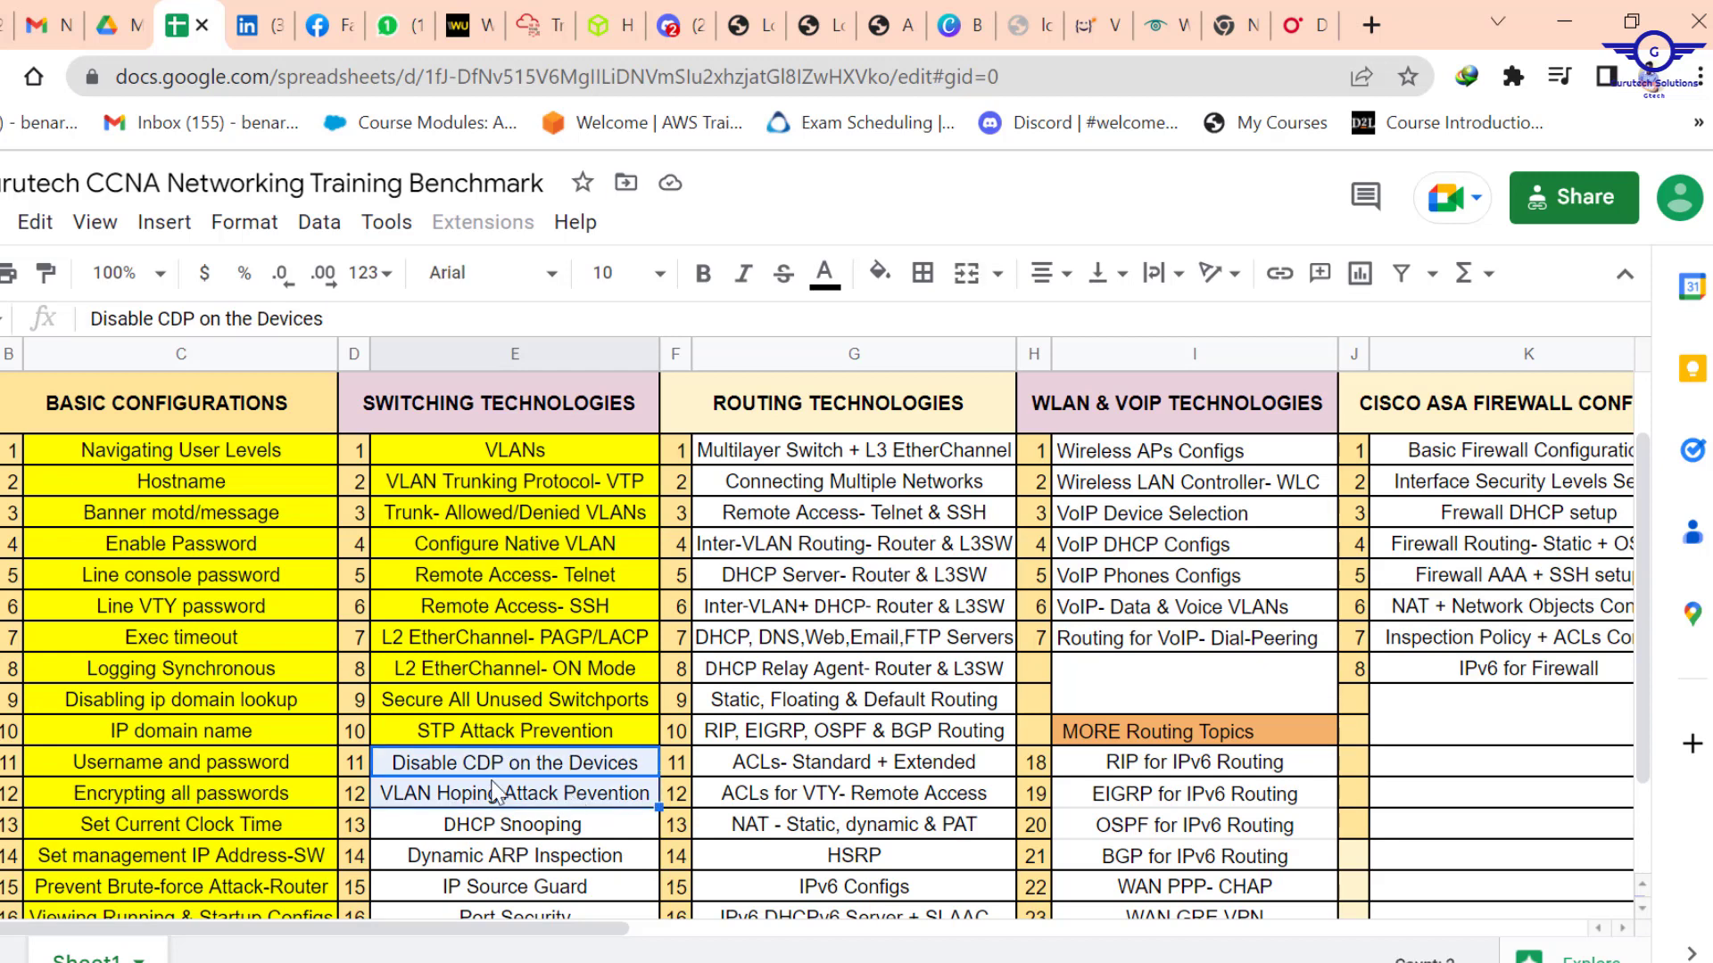
# Step: Switch to the Switching.pptx presentation in PowerPoint to read the Class 9 VLAN hopping slide, with its title deselected
pyautogui.click(1559, 18)
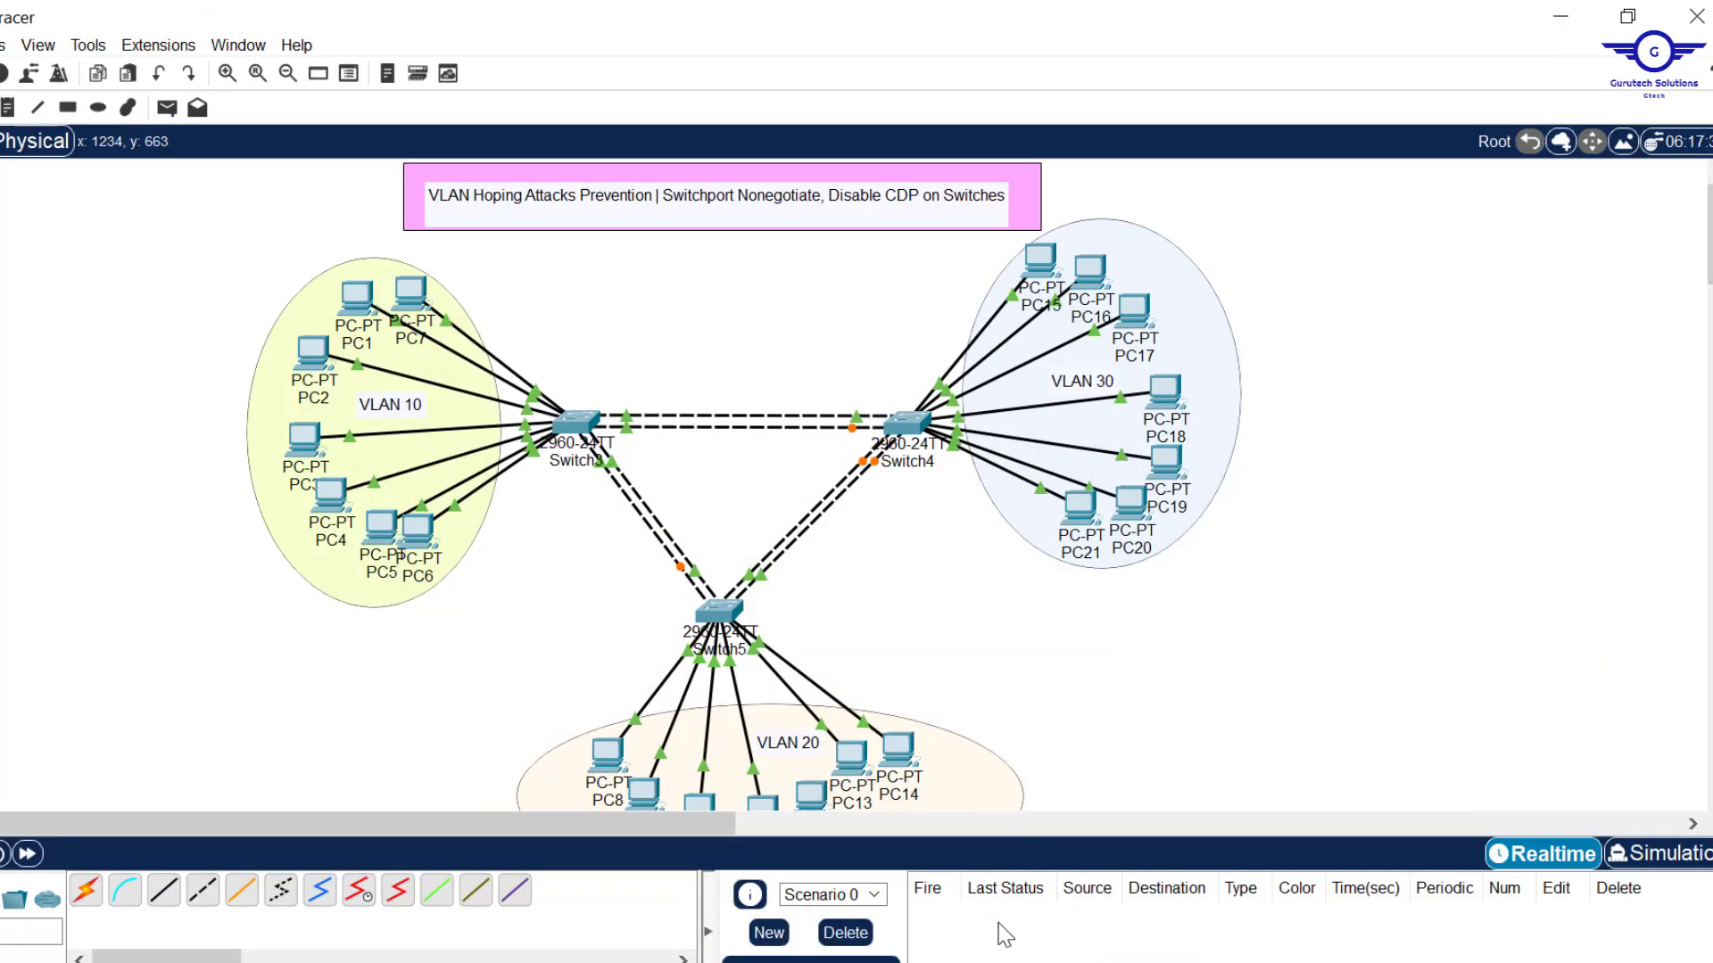
pyautogui.click(1006, 946)
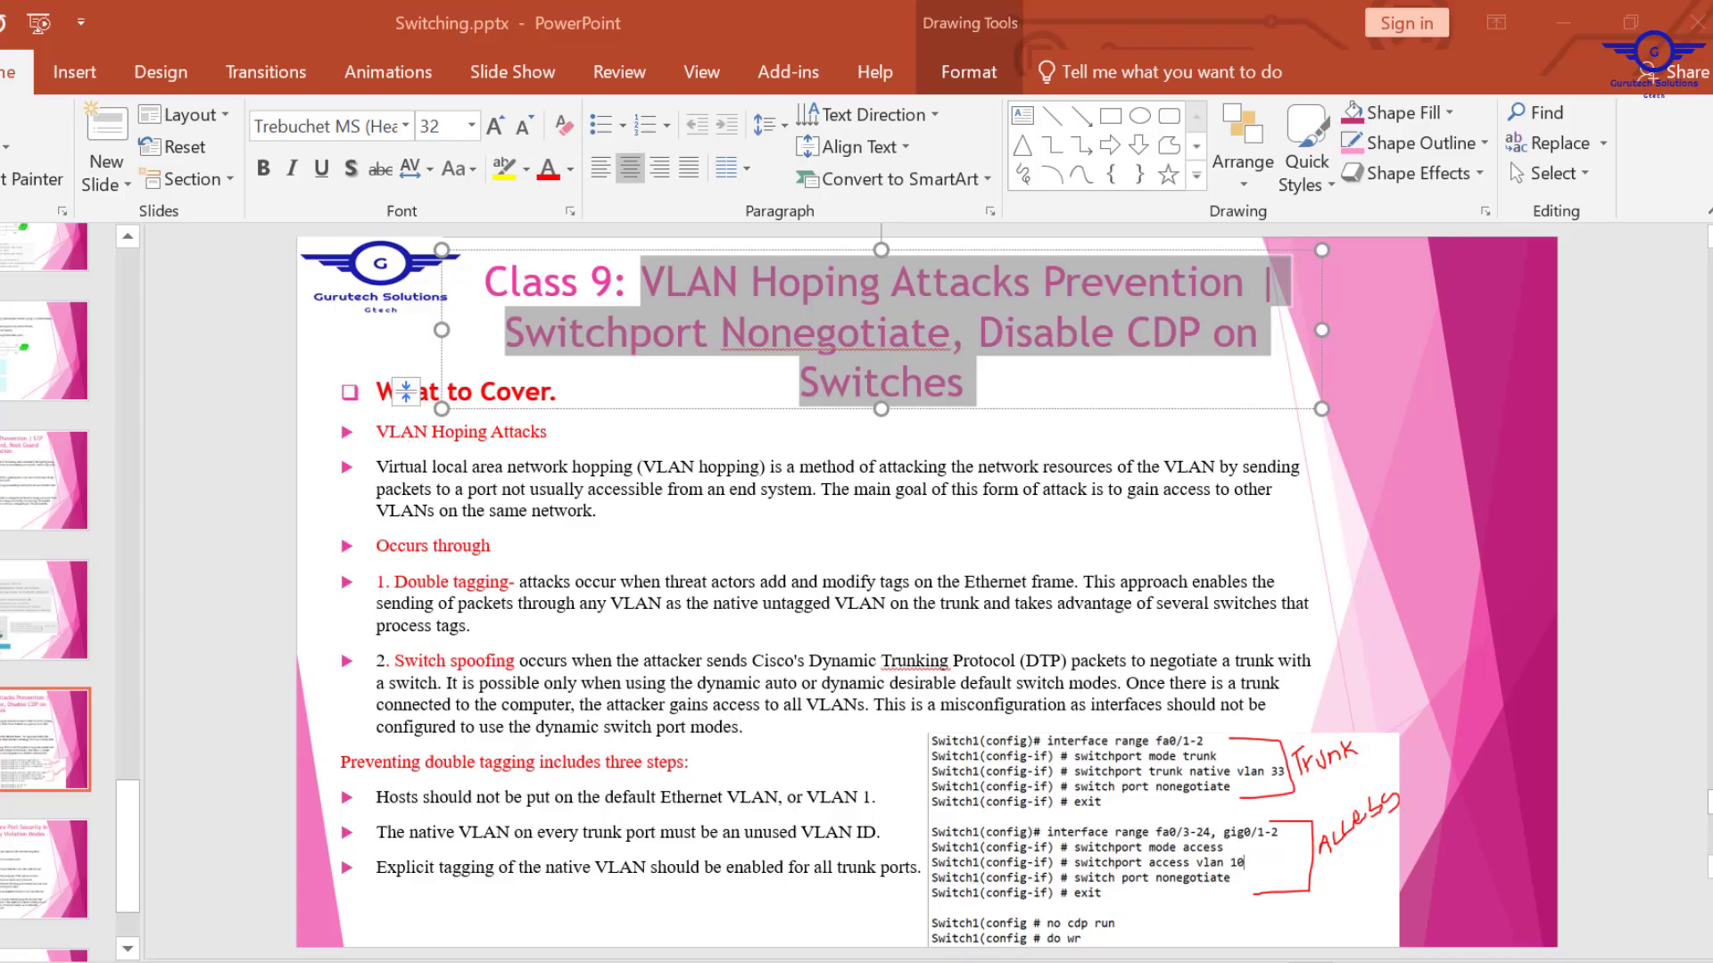
pyautogui.click(1594, 529)
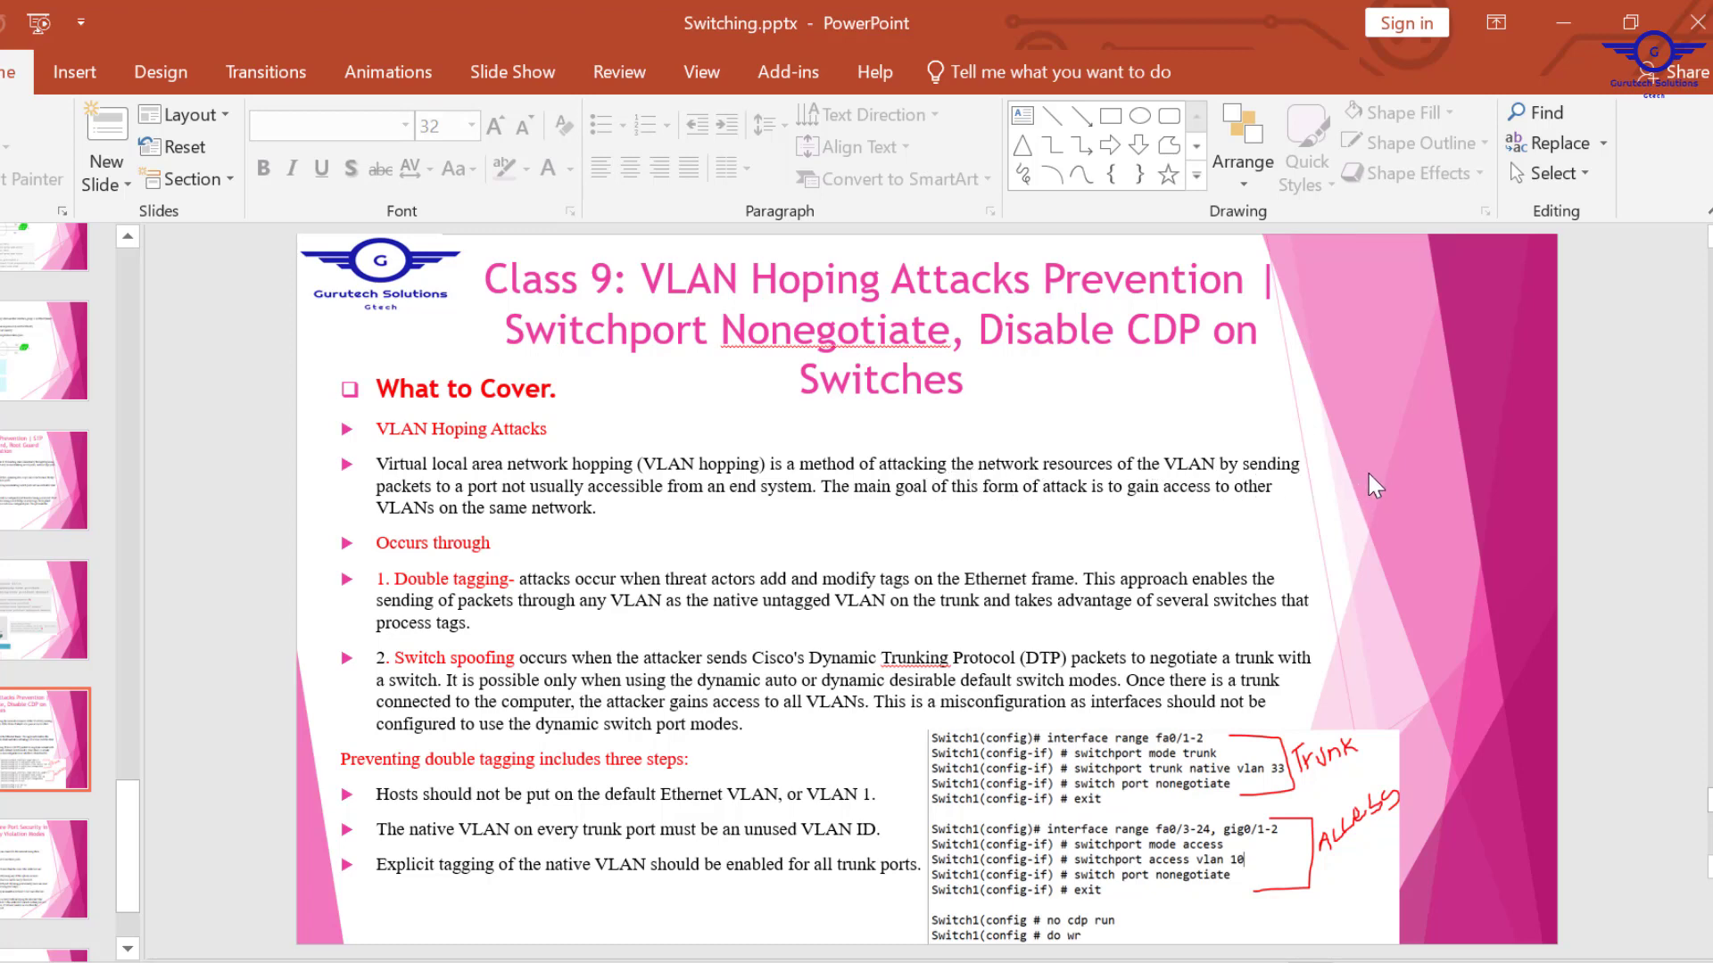
# Step: Return to Packet Tracer, remove the trailing blank line from the VLAN Hoping Attacks Prevention label, and reposition it within the pink banner
pyautogui.click(1573, 29)
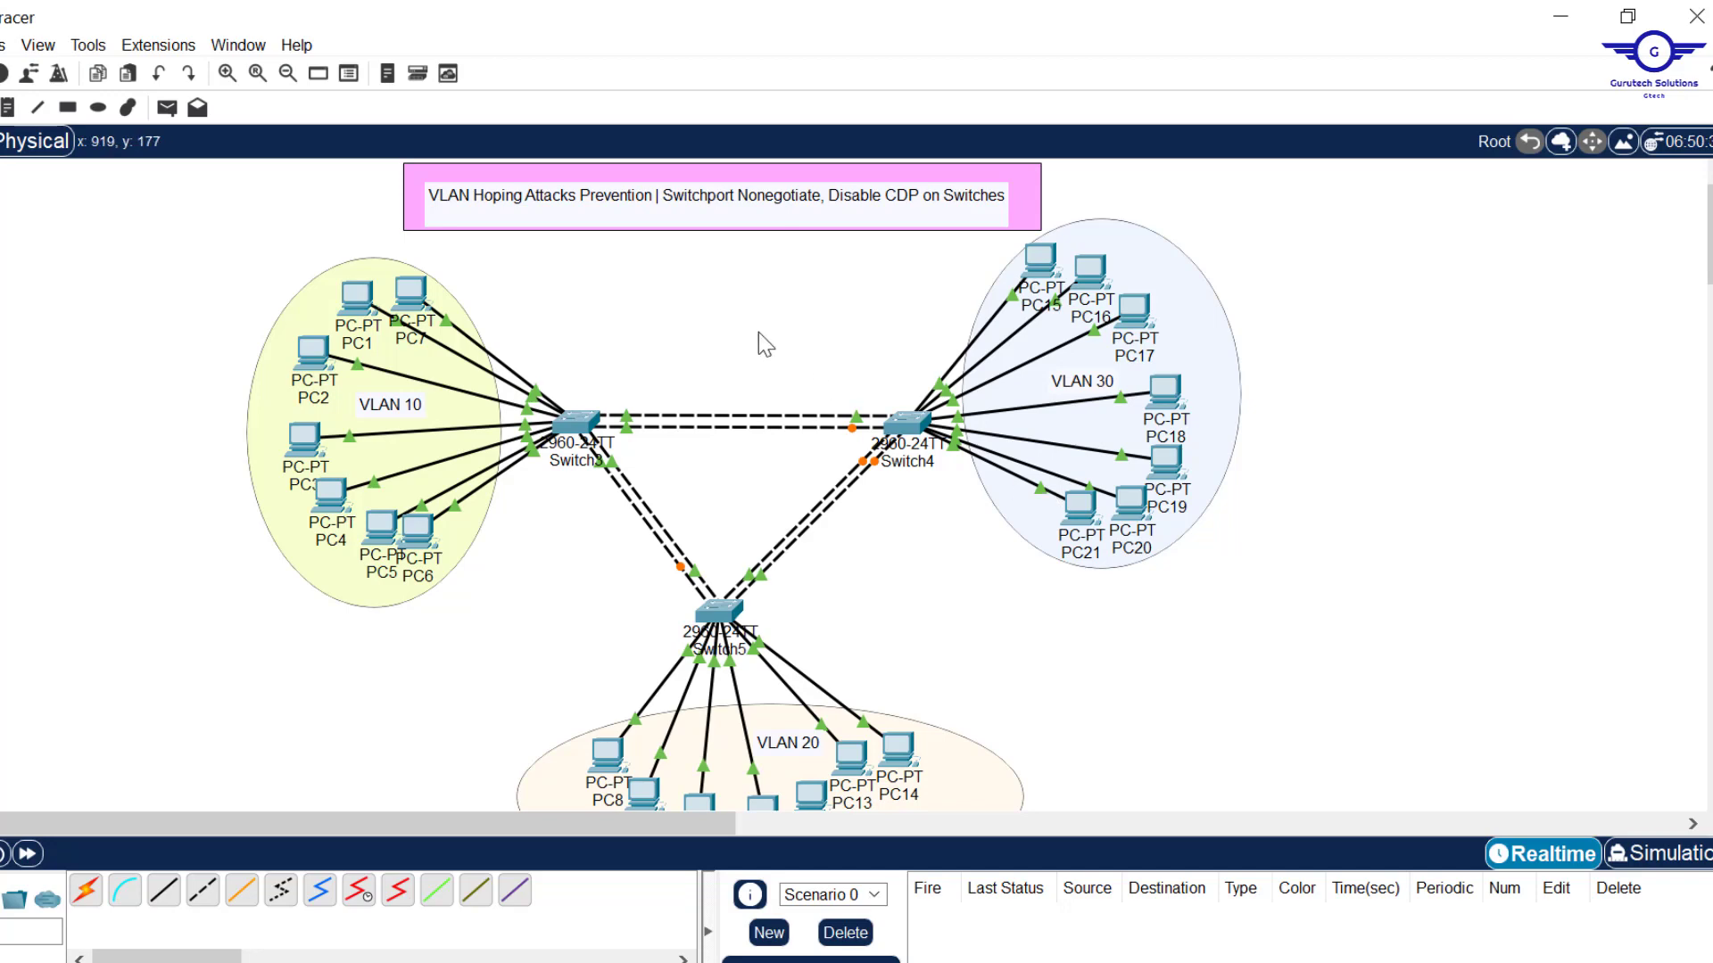
pyautogui.click(760, 194)
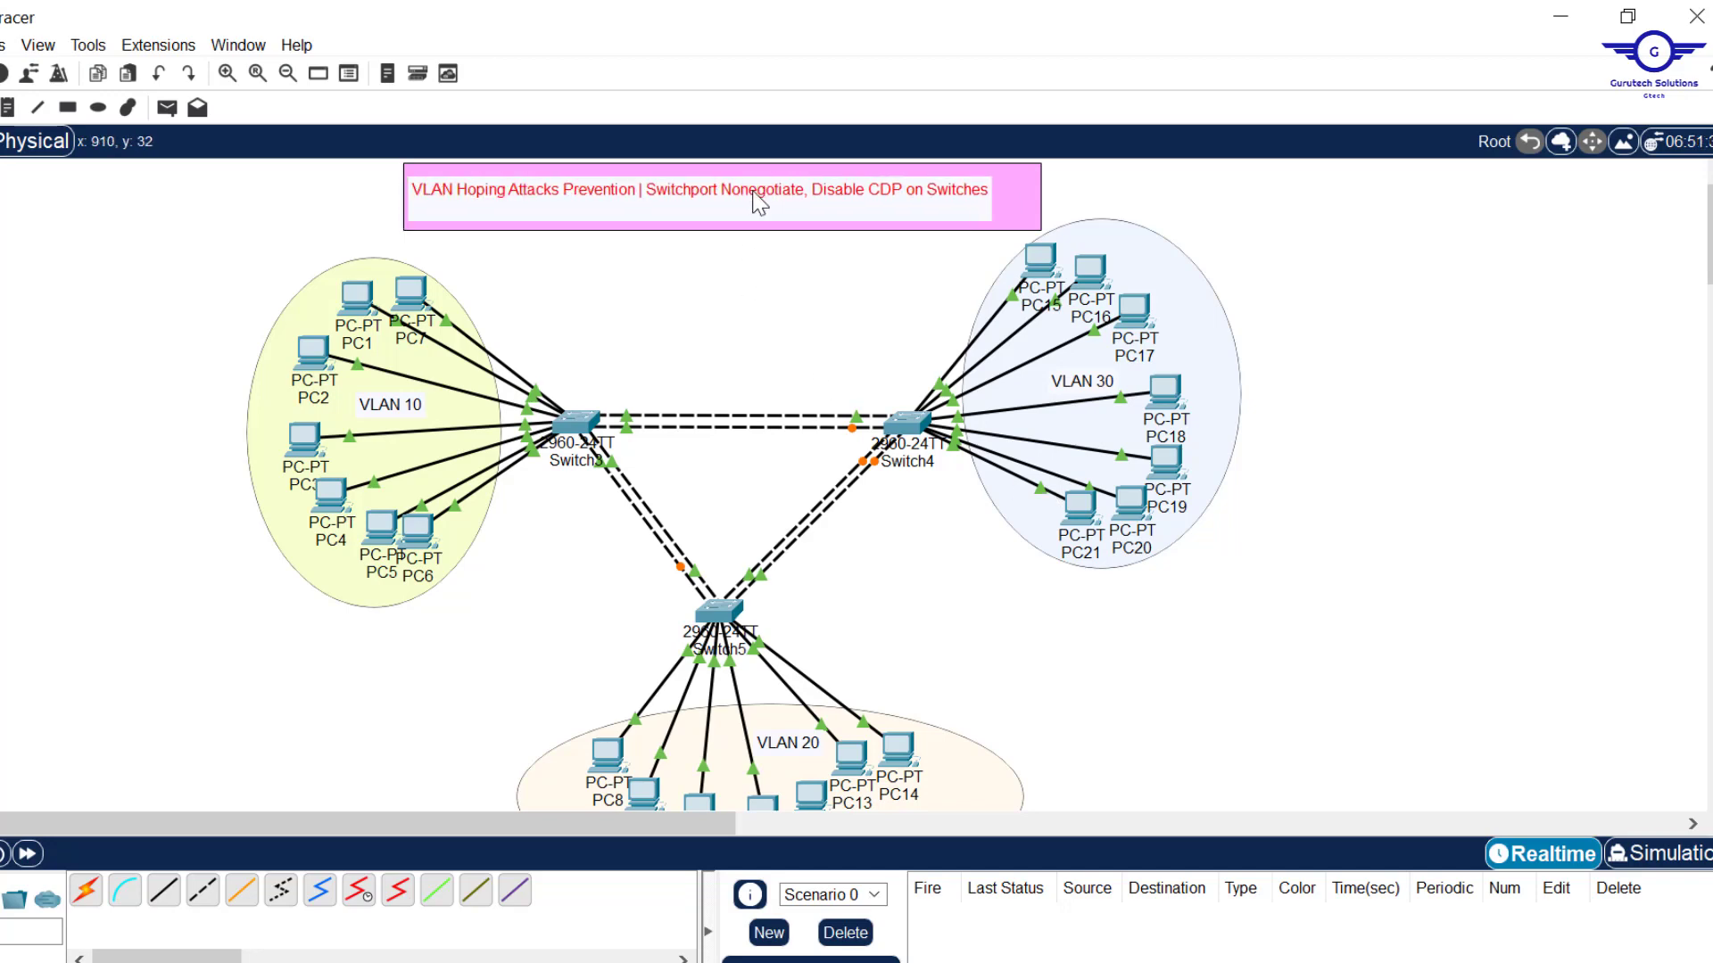
pyautogui.doubleClick(669, 209)
pyautogui.click(496, 297)
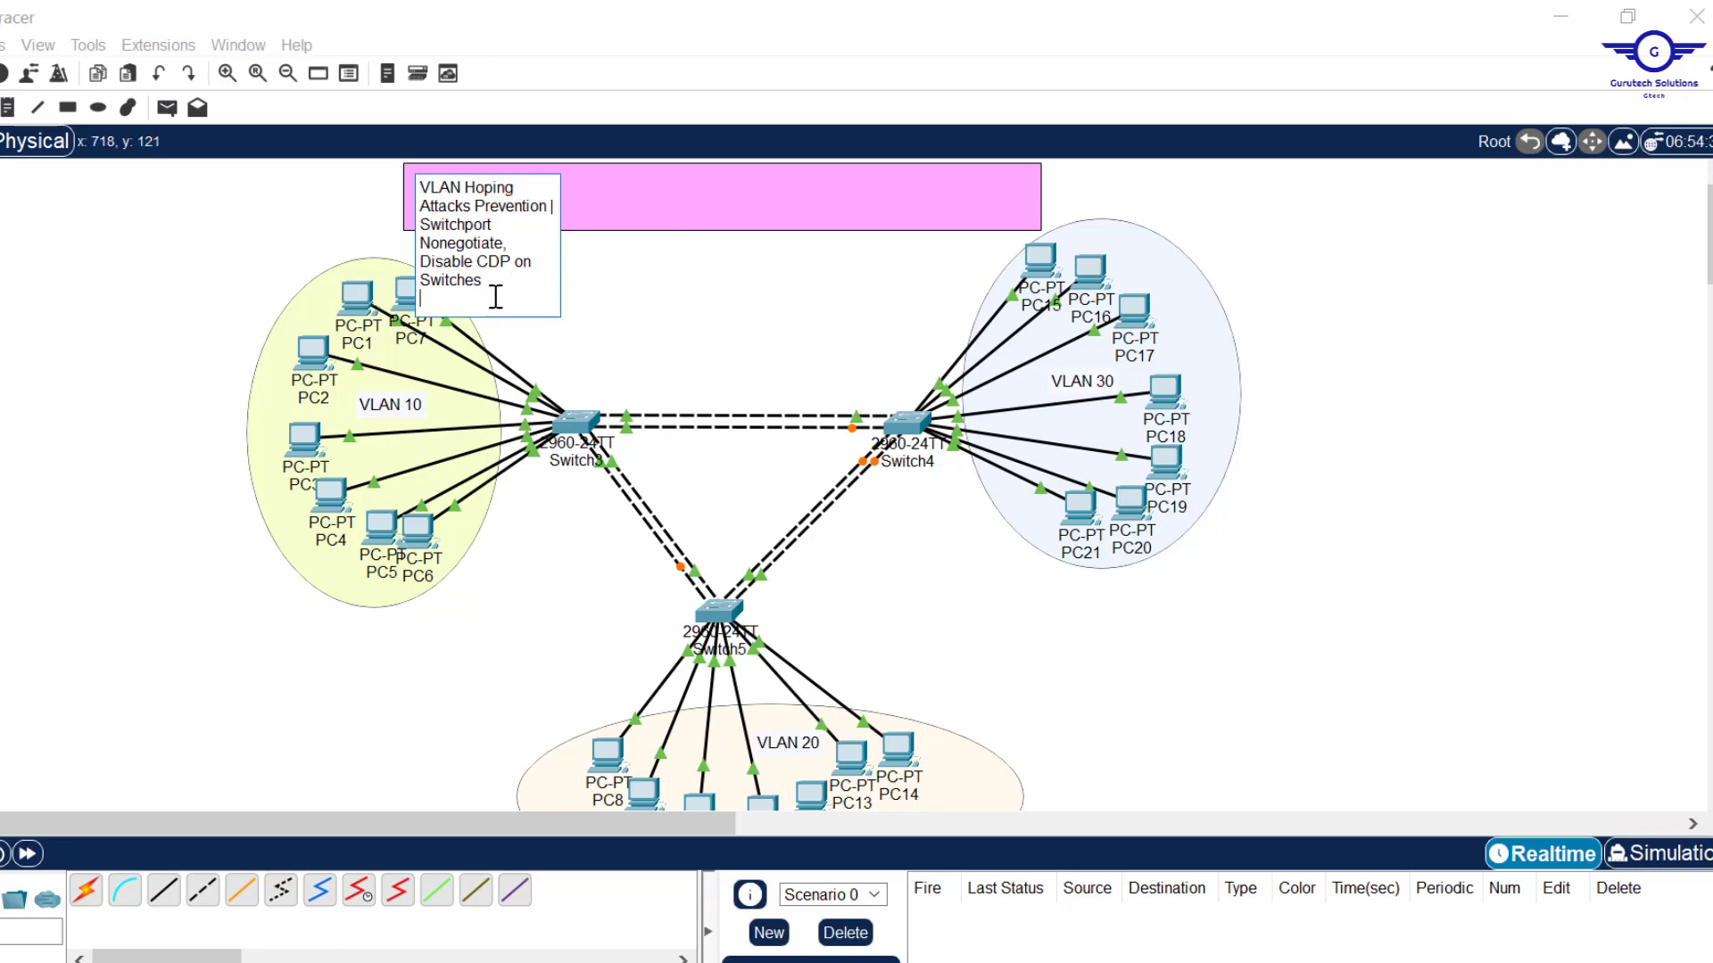
pyautogui.press('BackSpace')
pyautogui.click(1414, 287)
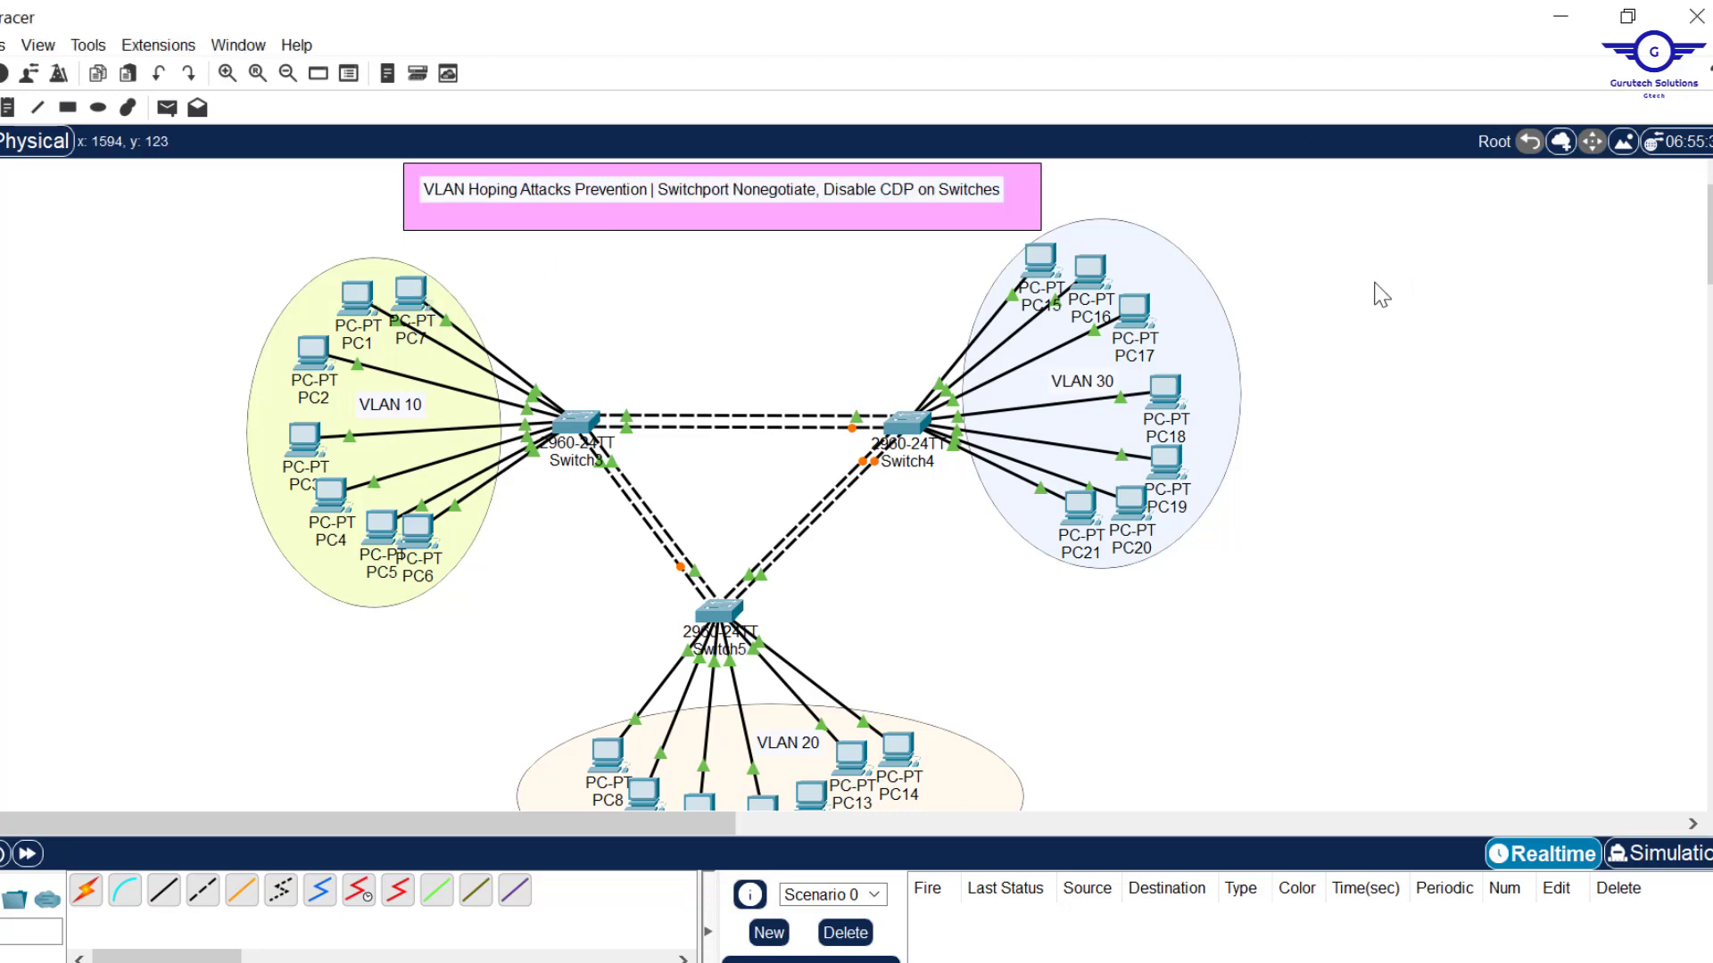
pyautogui.click(908, 204)
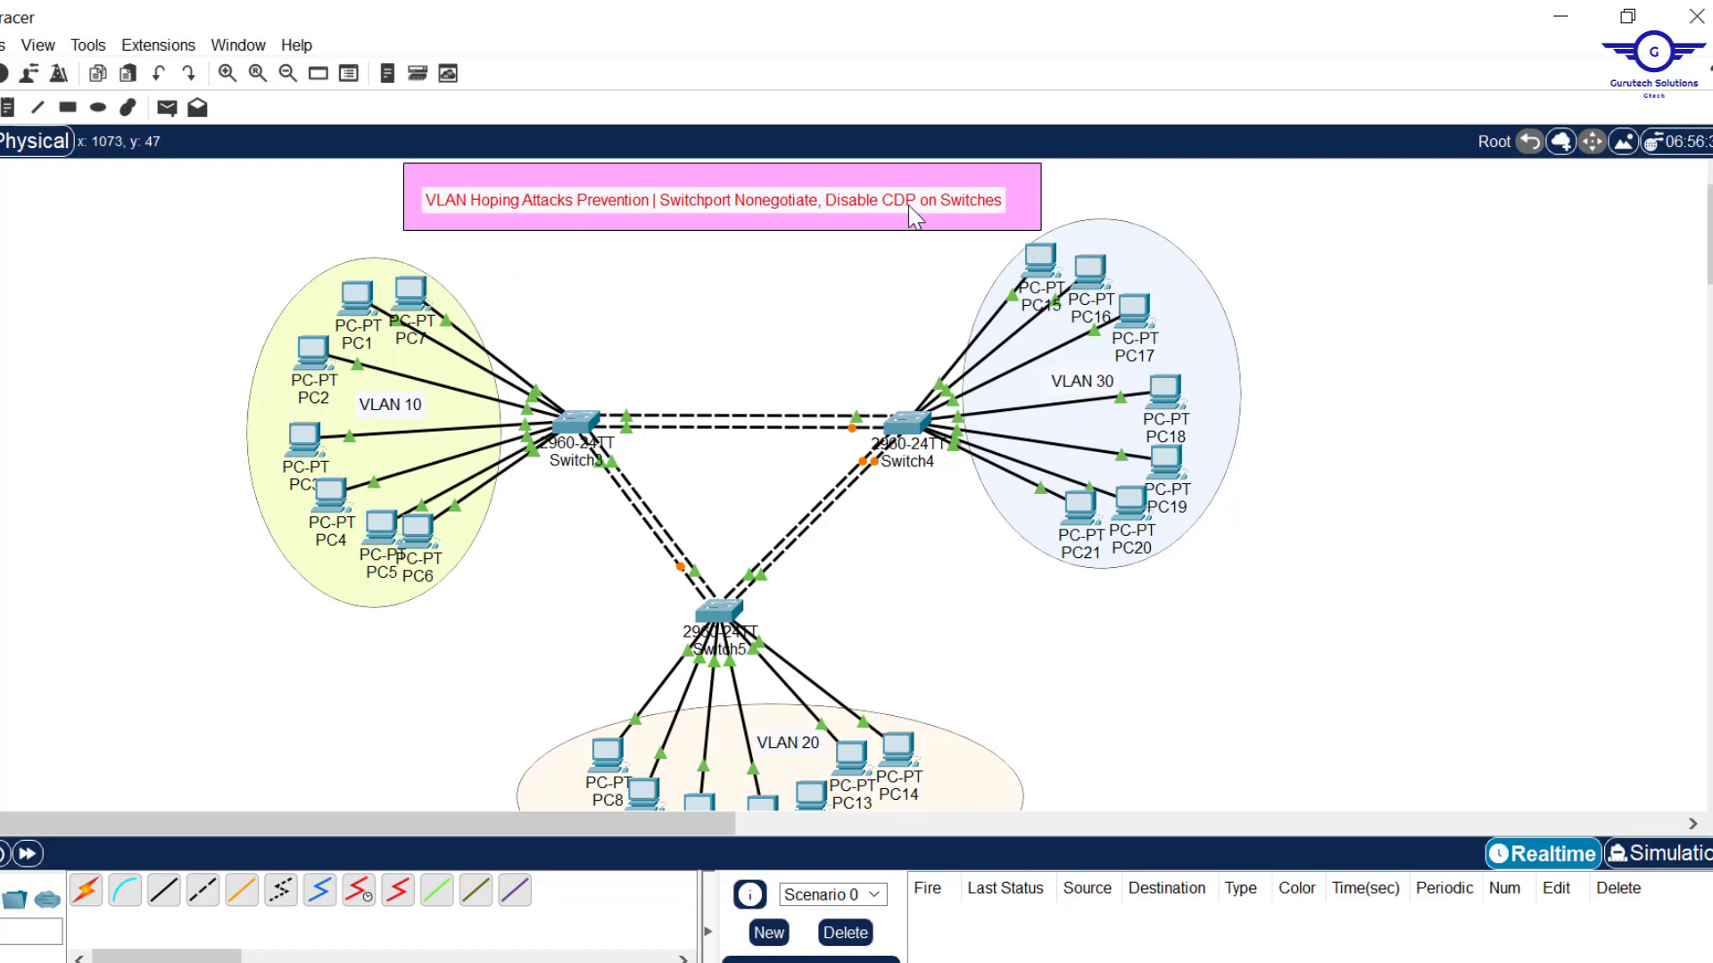
# Step: Switch to PowerPoint and highlight "Cisco's Dynamic Trunking Protocol (DTP)" in the switch spoofing paragraph, then clear the selection
pyautogui.hotkey('alt', 'Tab')
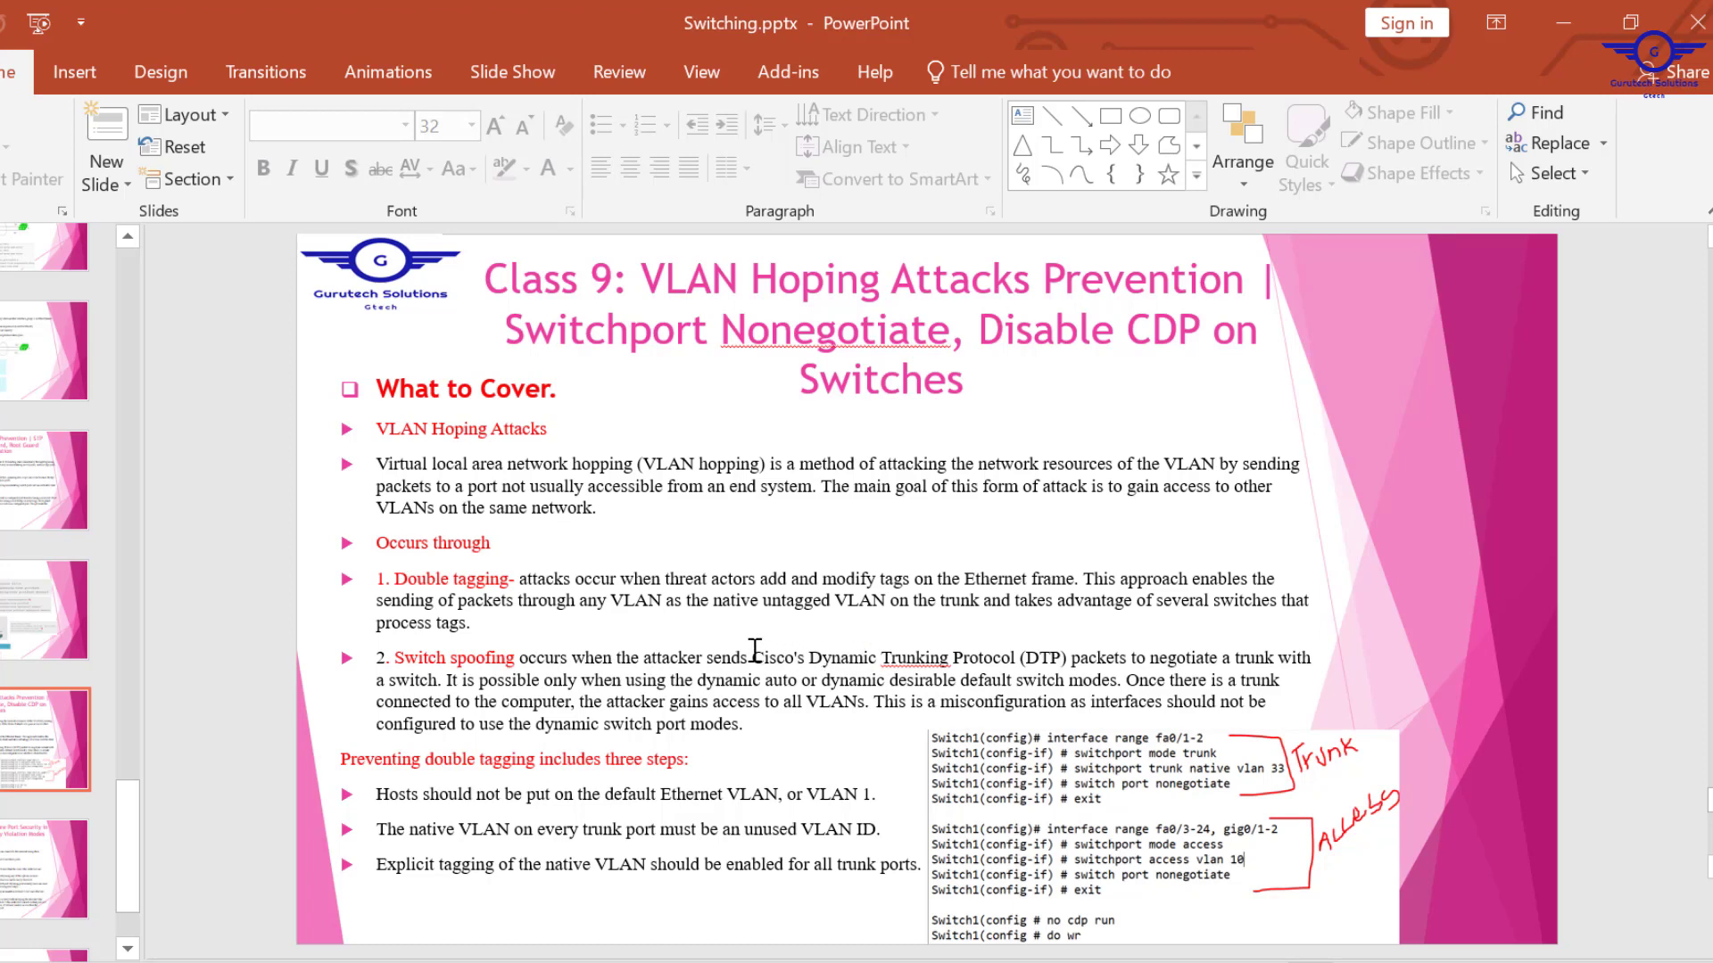
pyautogui.moveTo(752, 657); pyautogui.dragTo(1053, 647)
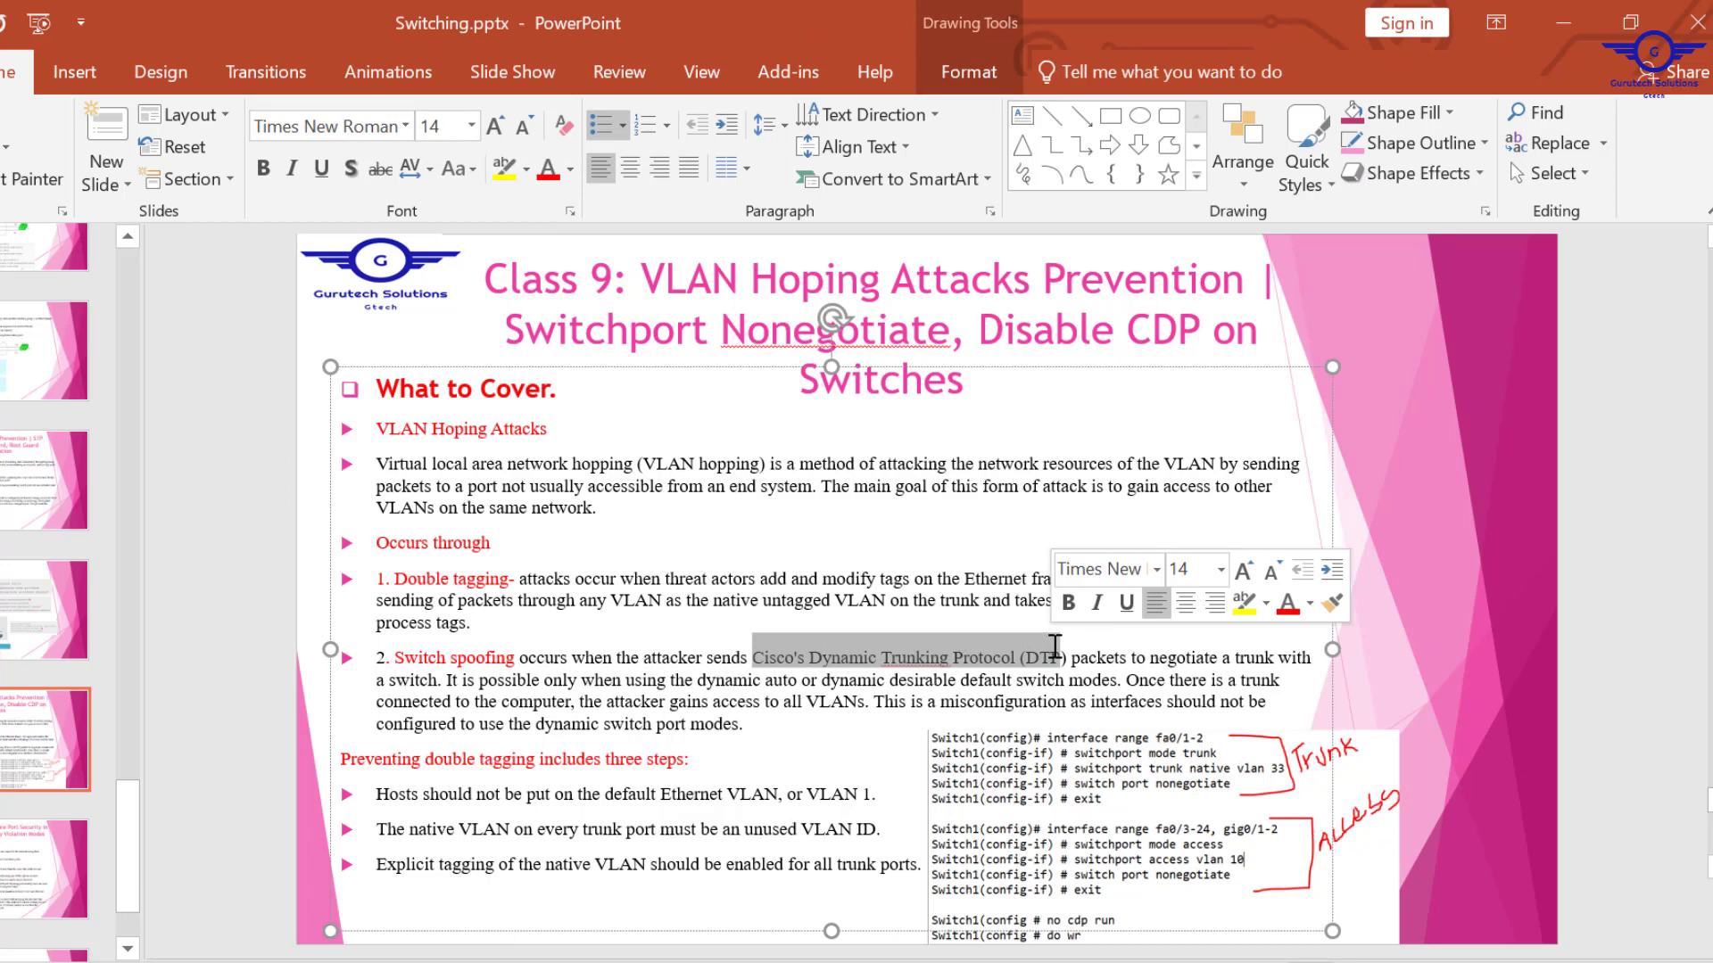
pyautogui.click(1629, 439)
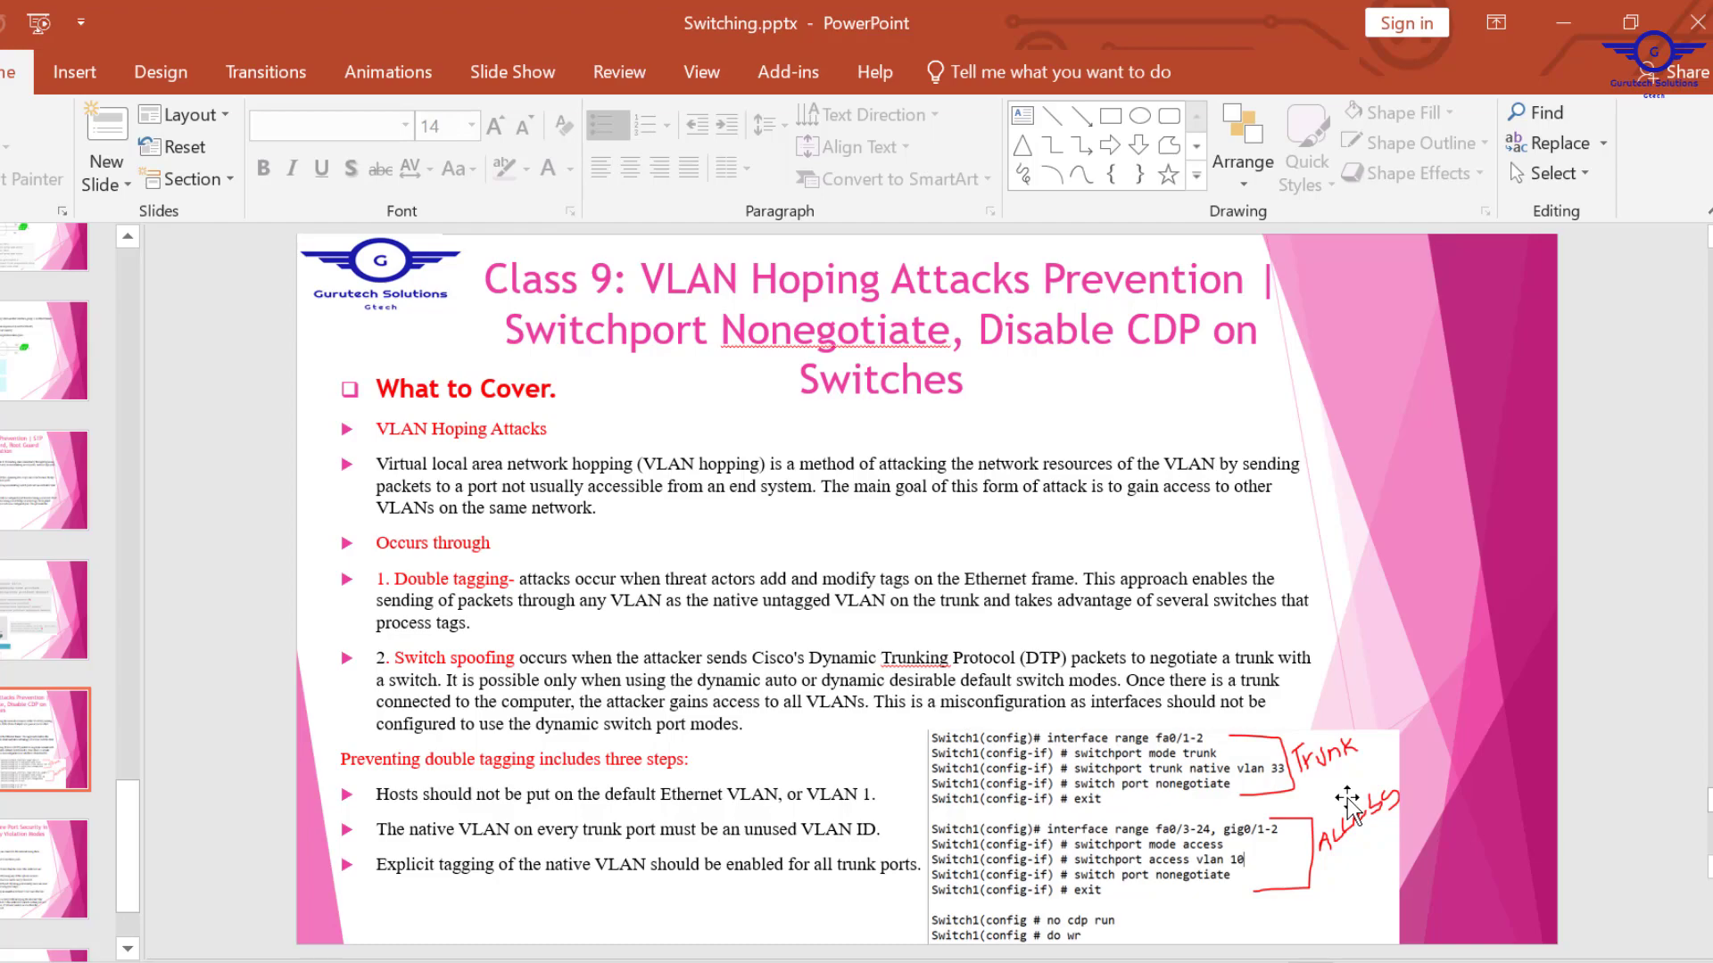
# Step: Review the Packet Tracer topology alongside the VLAN hopping prevention steps in config-guide.txt in Notepad
pyautogui.hotkey('alt', 'Tab')
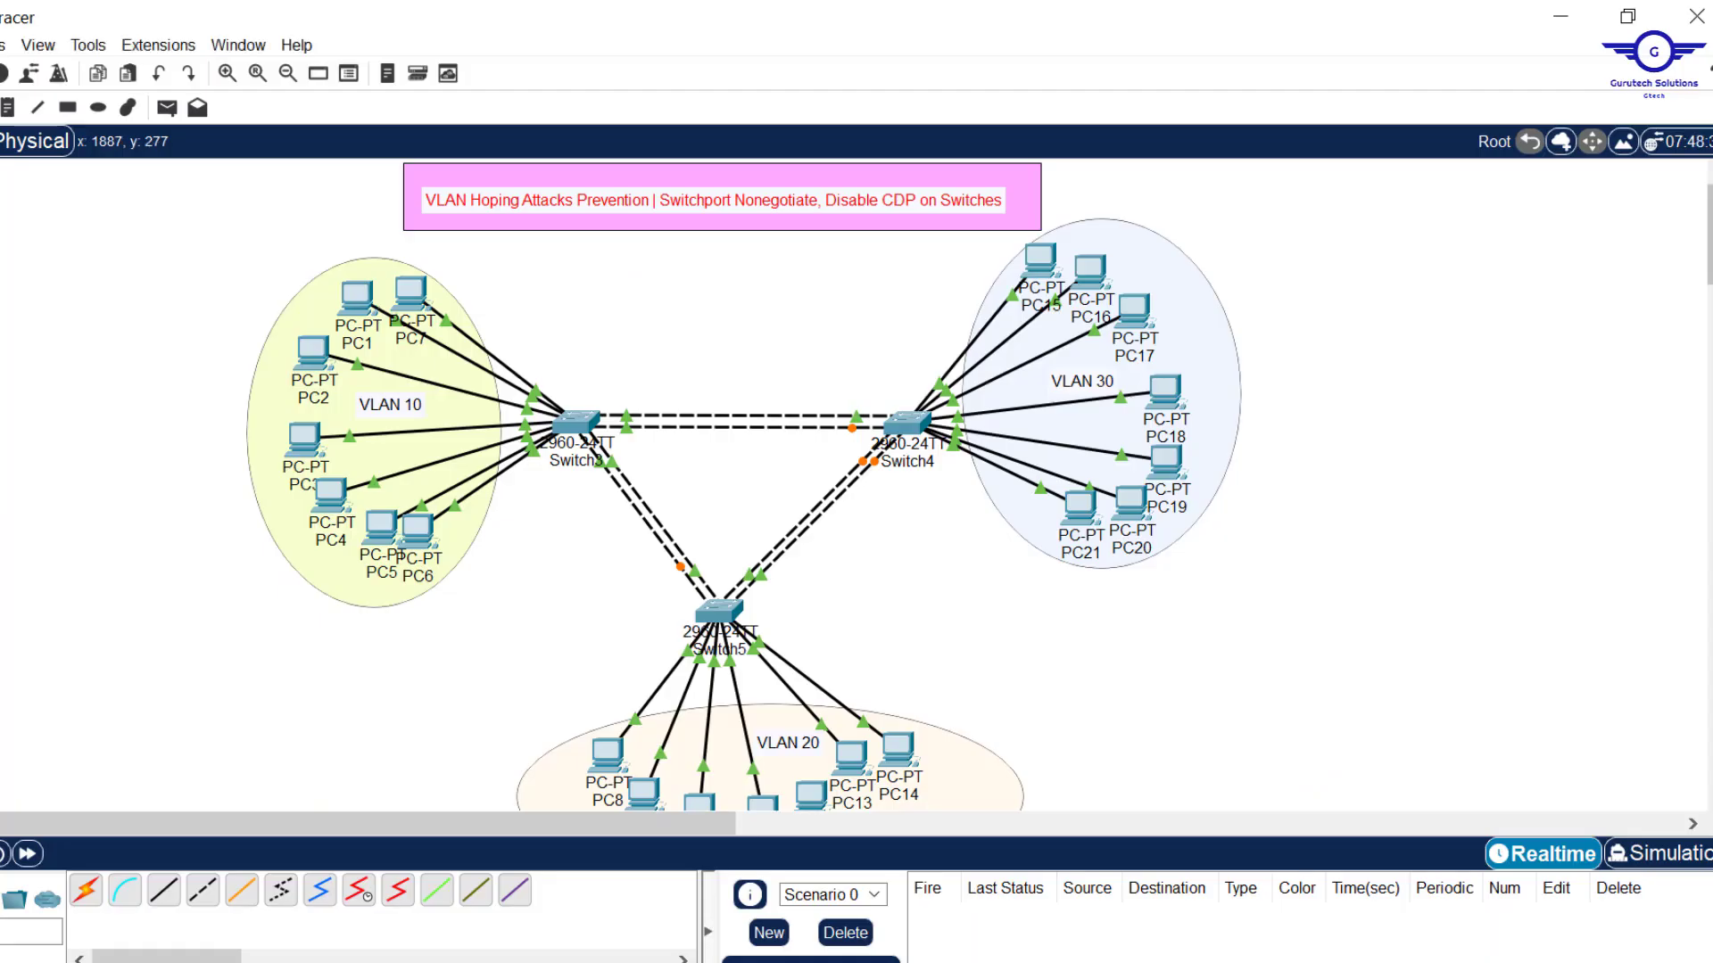
pyautogui.scroll(-1, 744, 484)
pyautogui.scroll(1, 744, 485)
pyautogui.hotkey('alt', 'Tab')
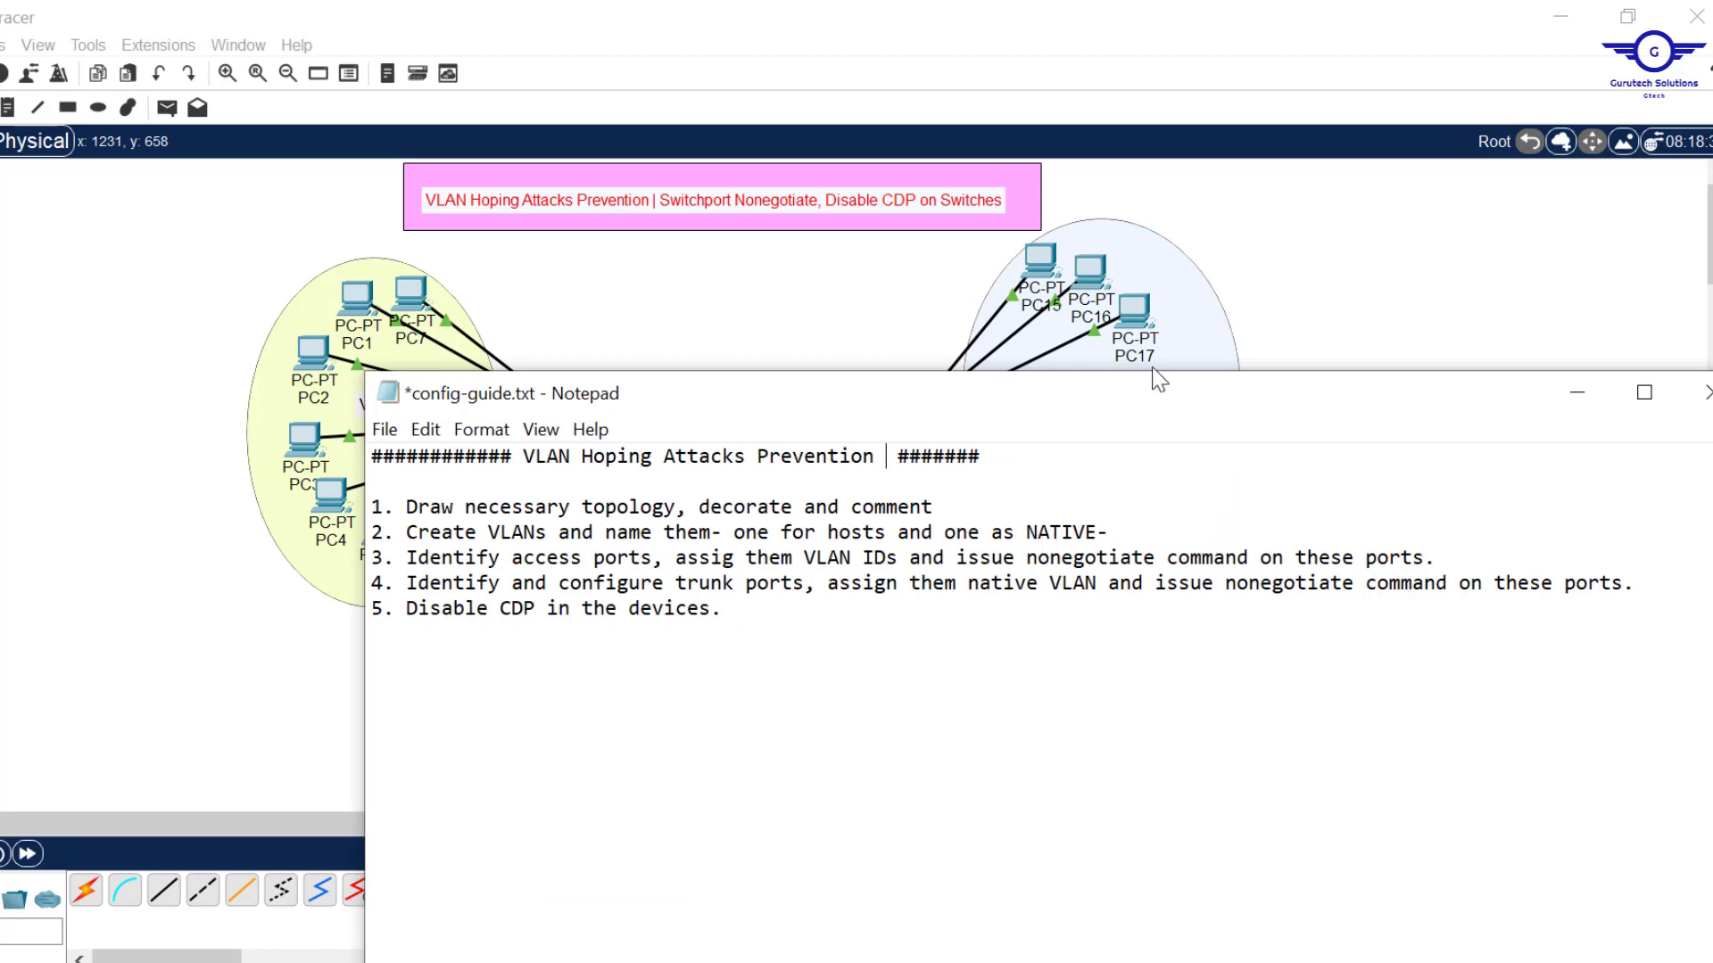
pyautogui.moveTo(1159, 409); pyautogui.dragTo(943, 451)
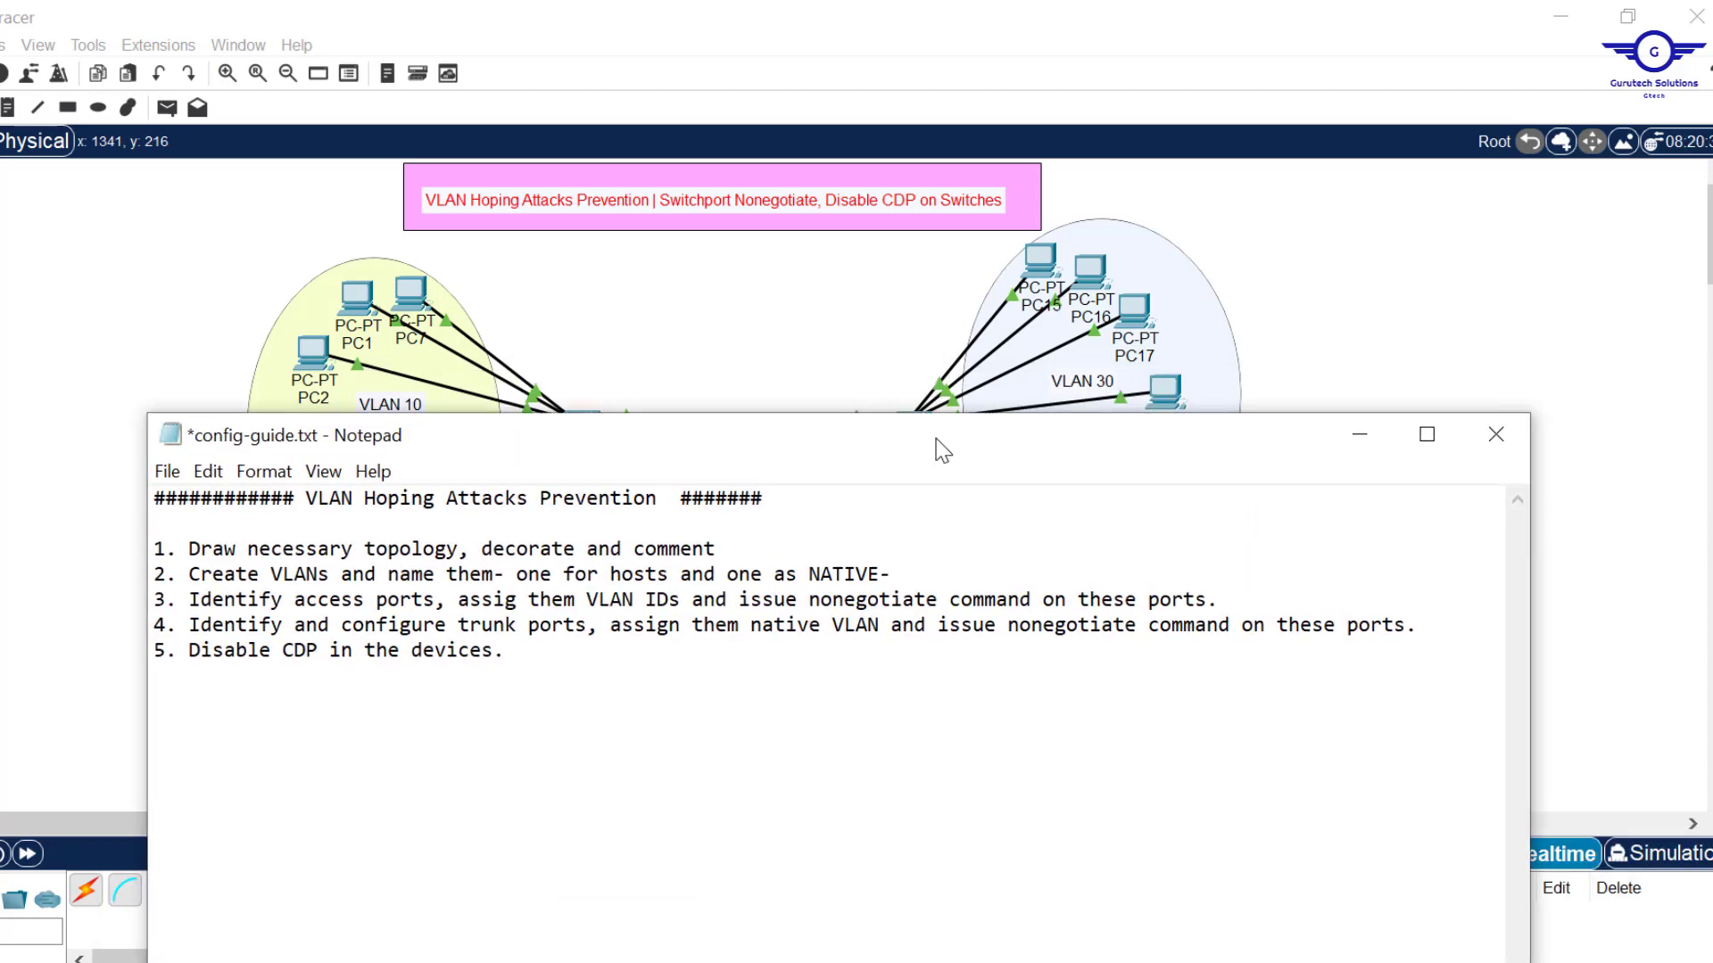
pyautogui.click(1424, 277)
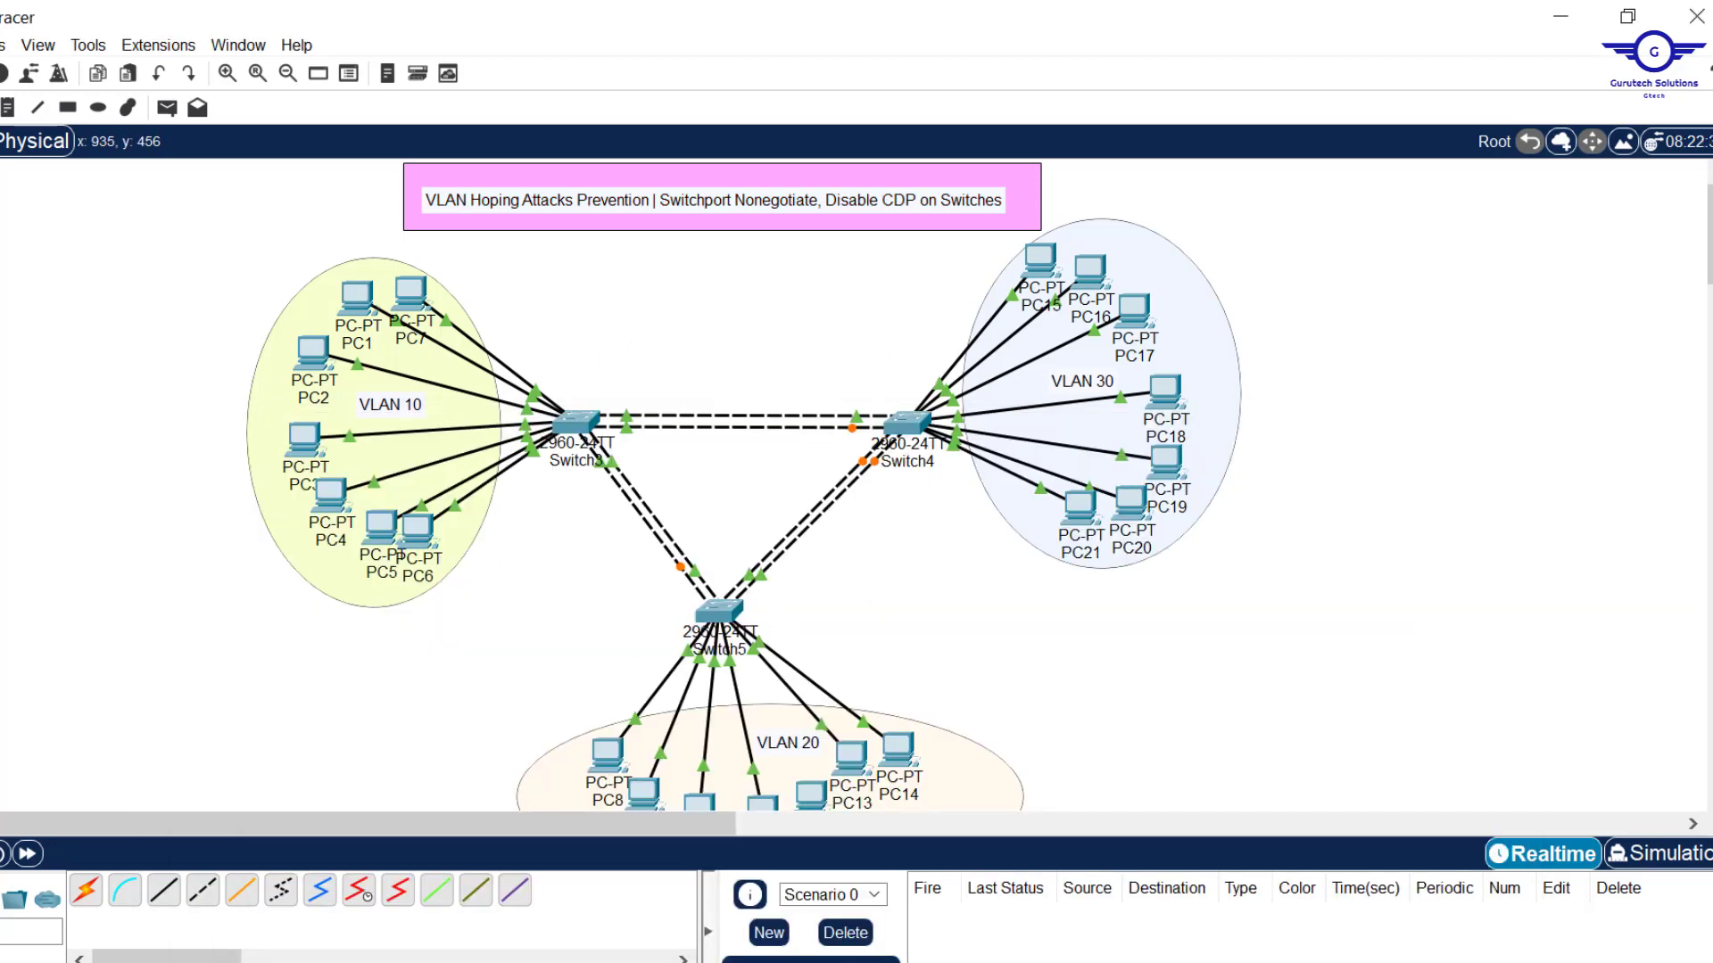
pyautogui.hotkey('alt', 'Tab')
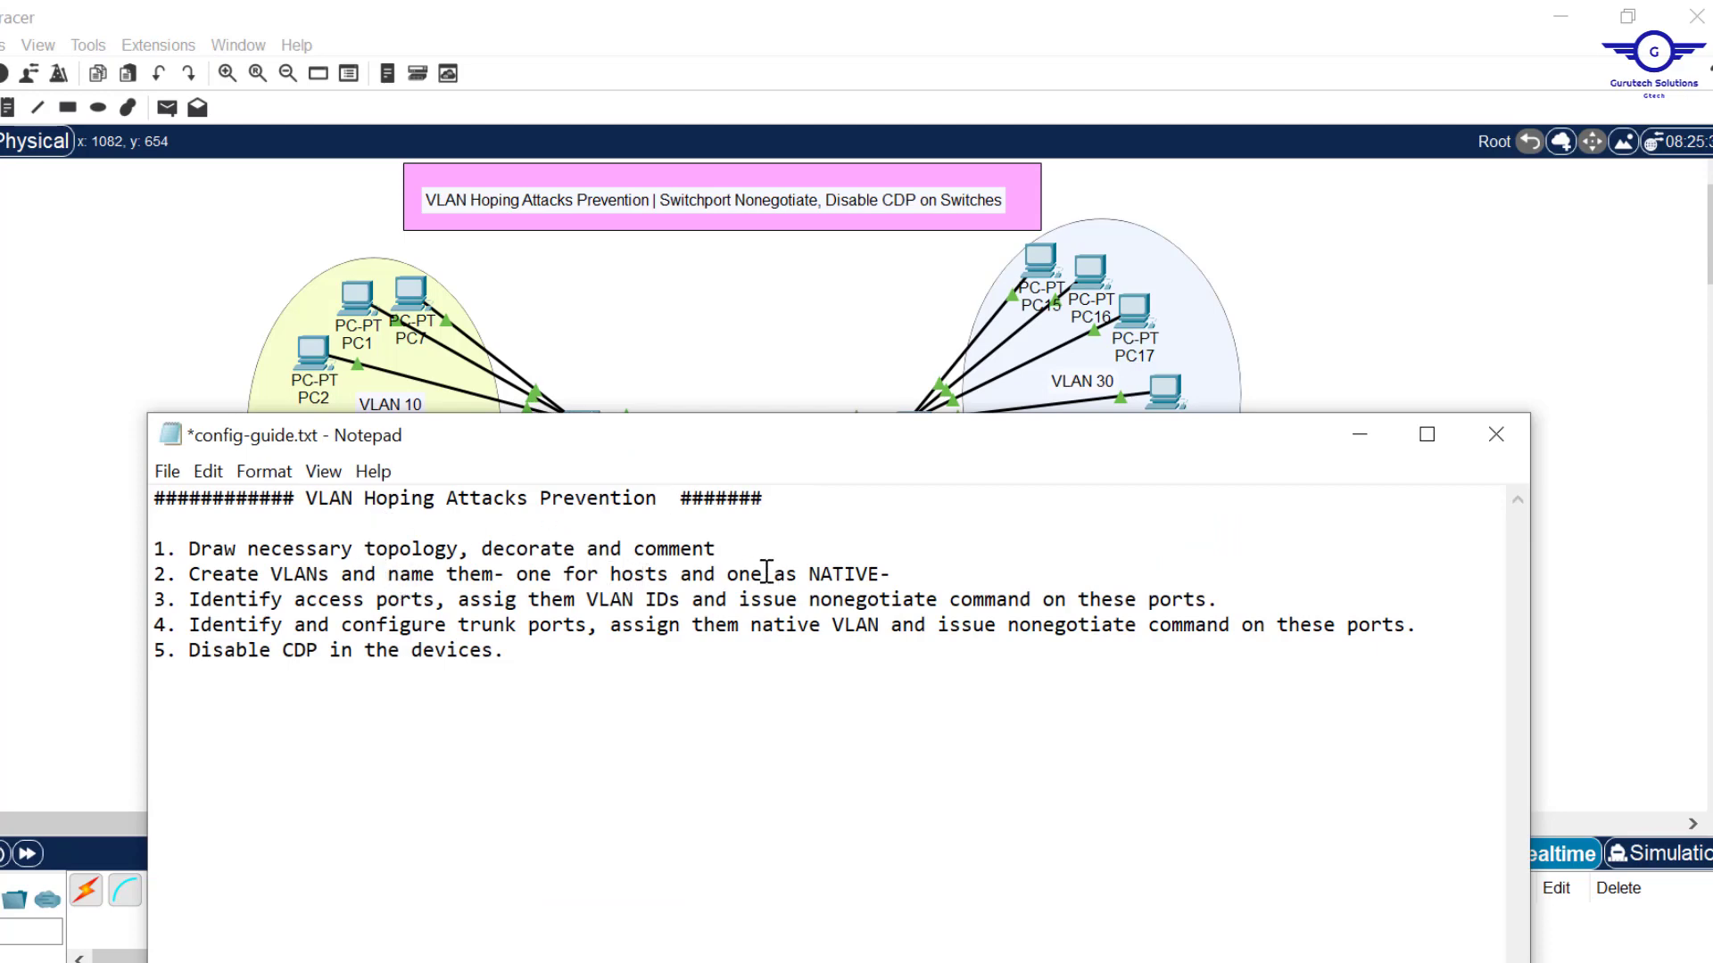
pyautogui.click(779, 296)
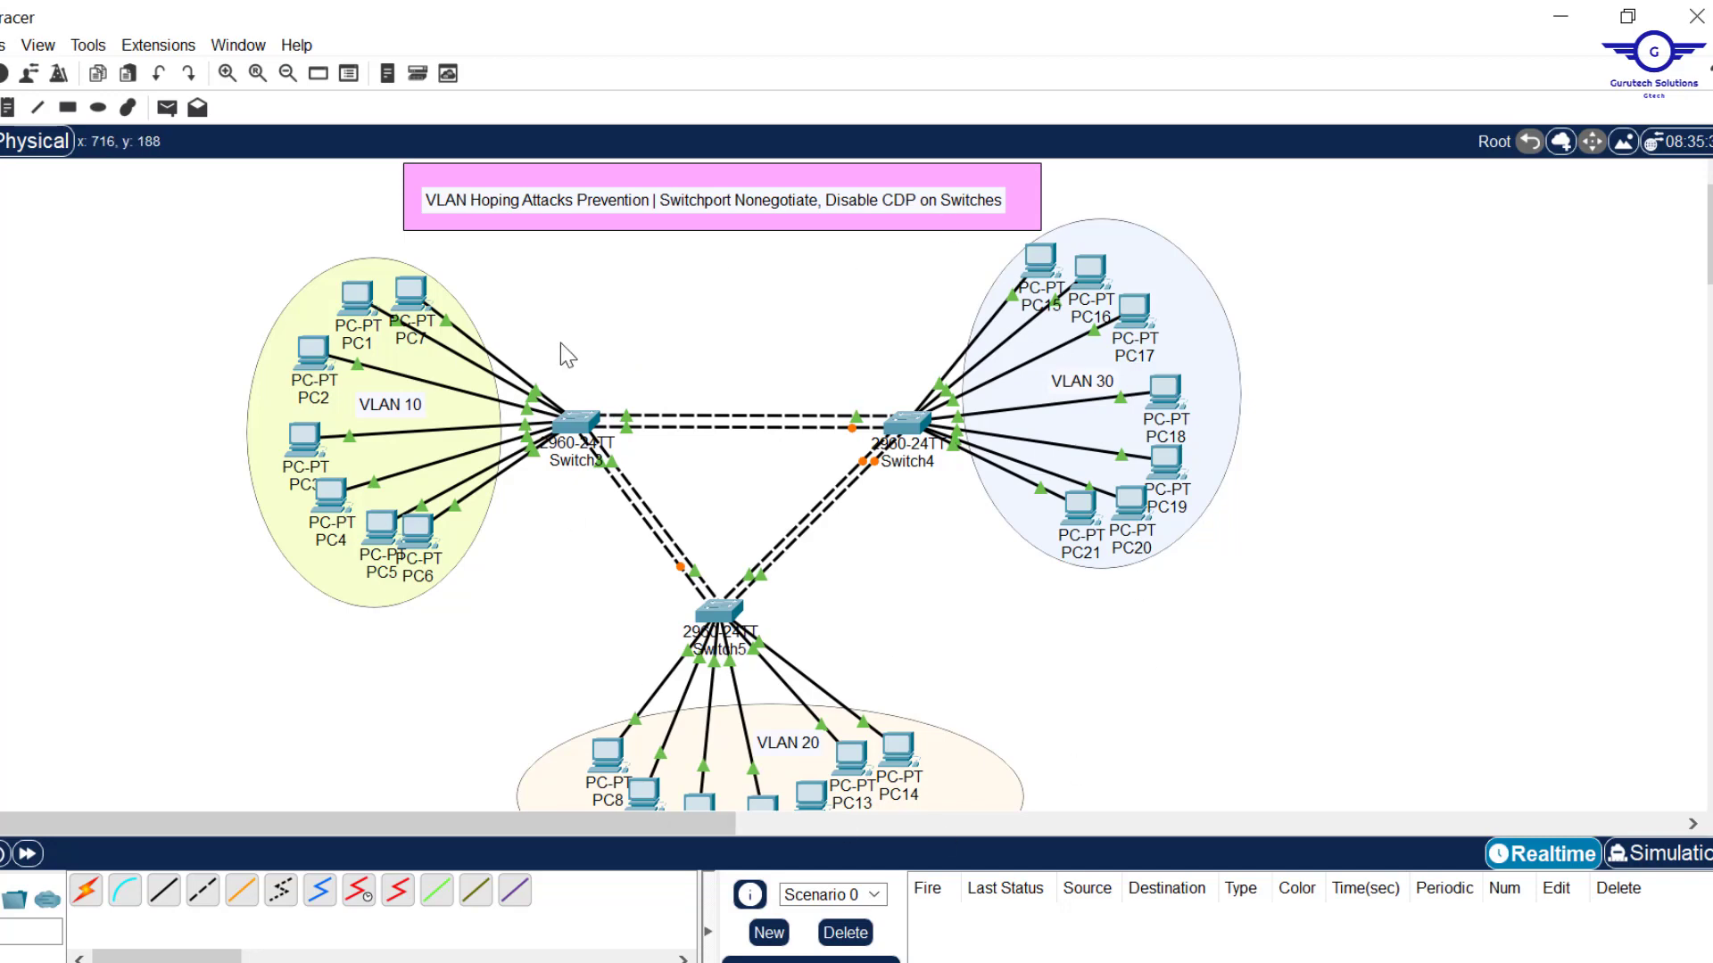
# Step: Open the command line of Switch3, the VLAN 10 switch, and enter global configuration mode
pyautogui.click(575, 421)
pyautogui.click(639, 207)
pyautogui.press('Return')
pyautogui.press('Return')
pyautogui.press('Return')
pyautogui.press('Return')
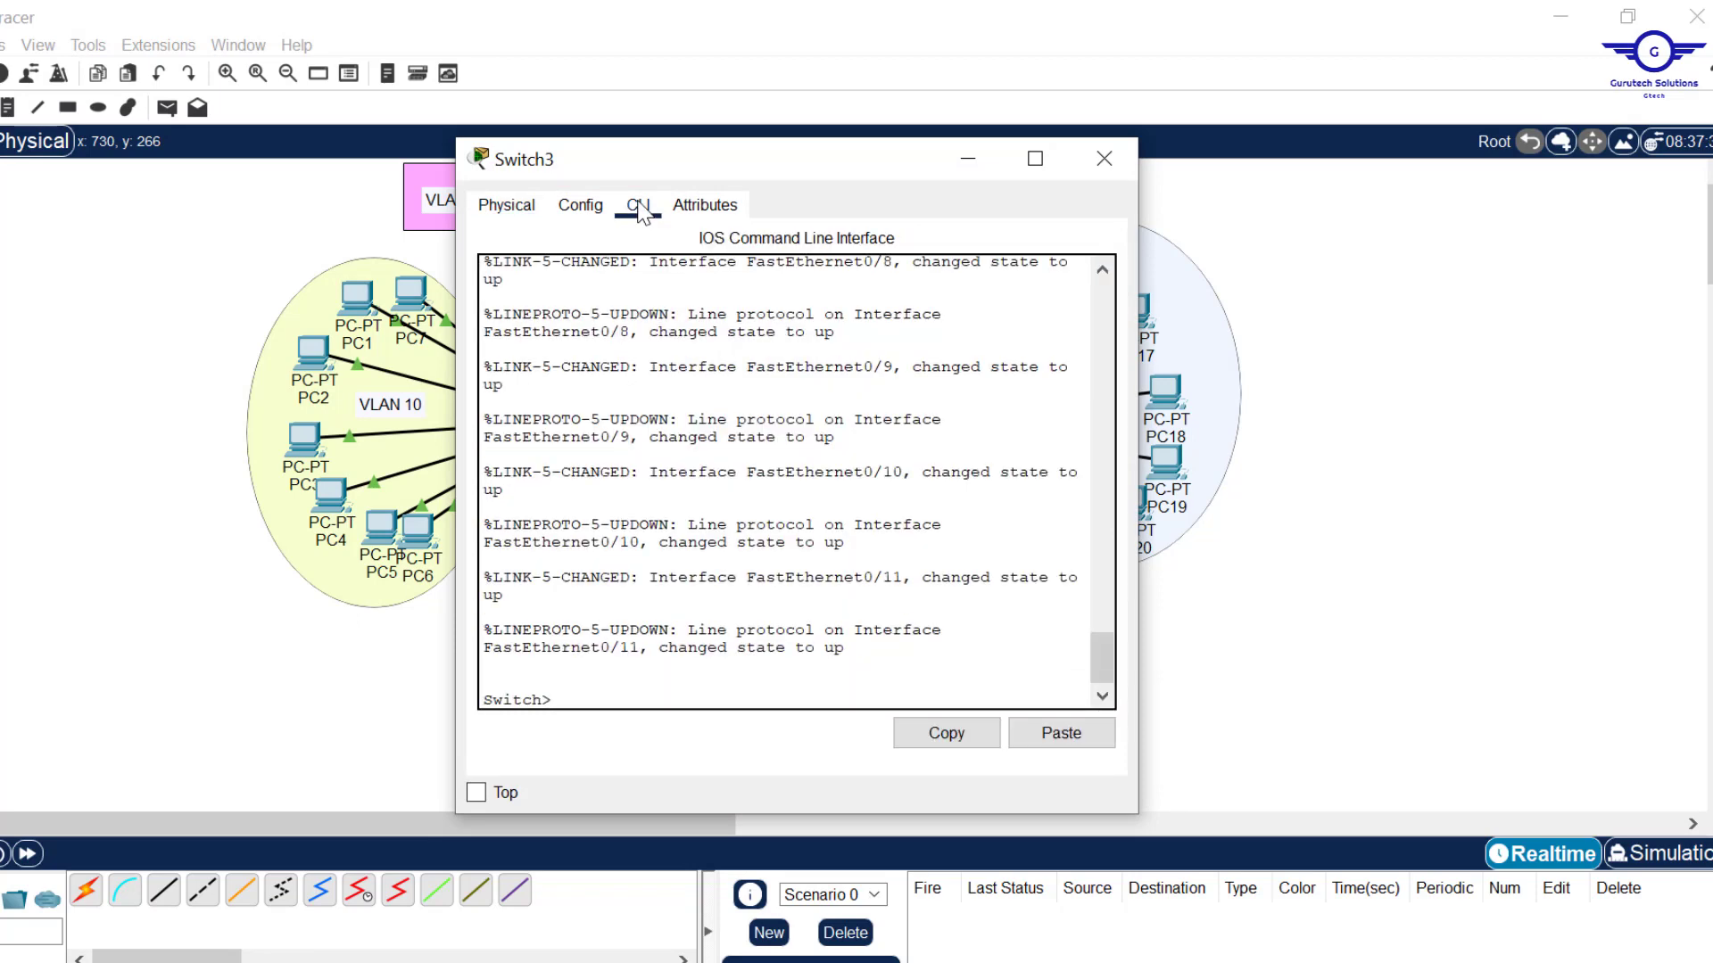
pyautogui.write('EN')
pyautogui.press('Return')
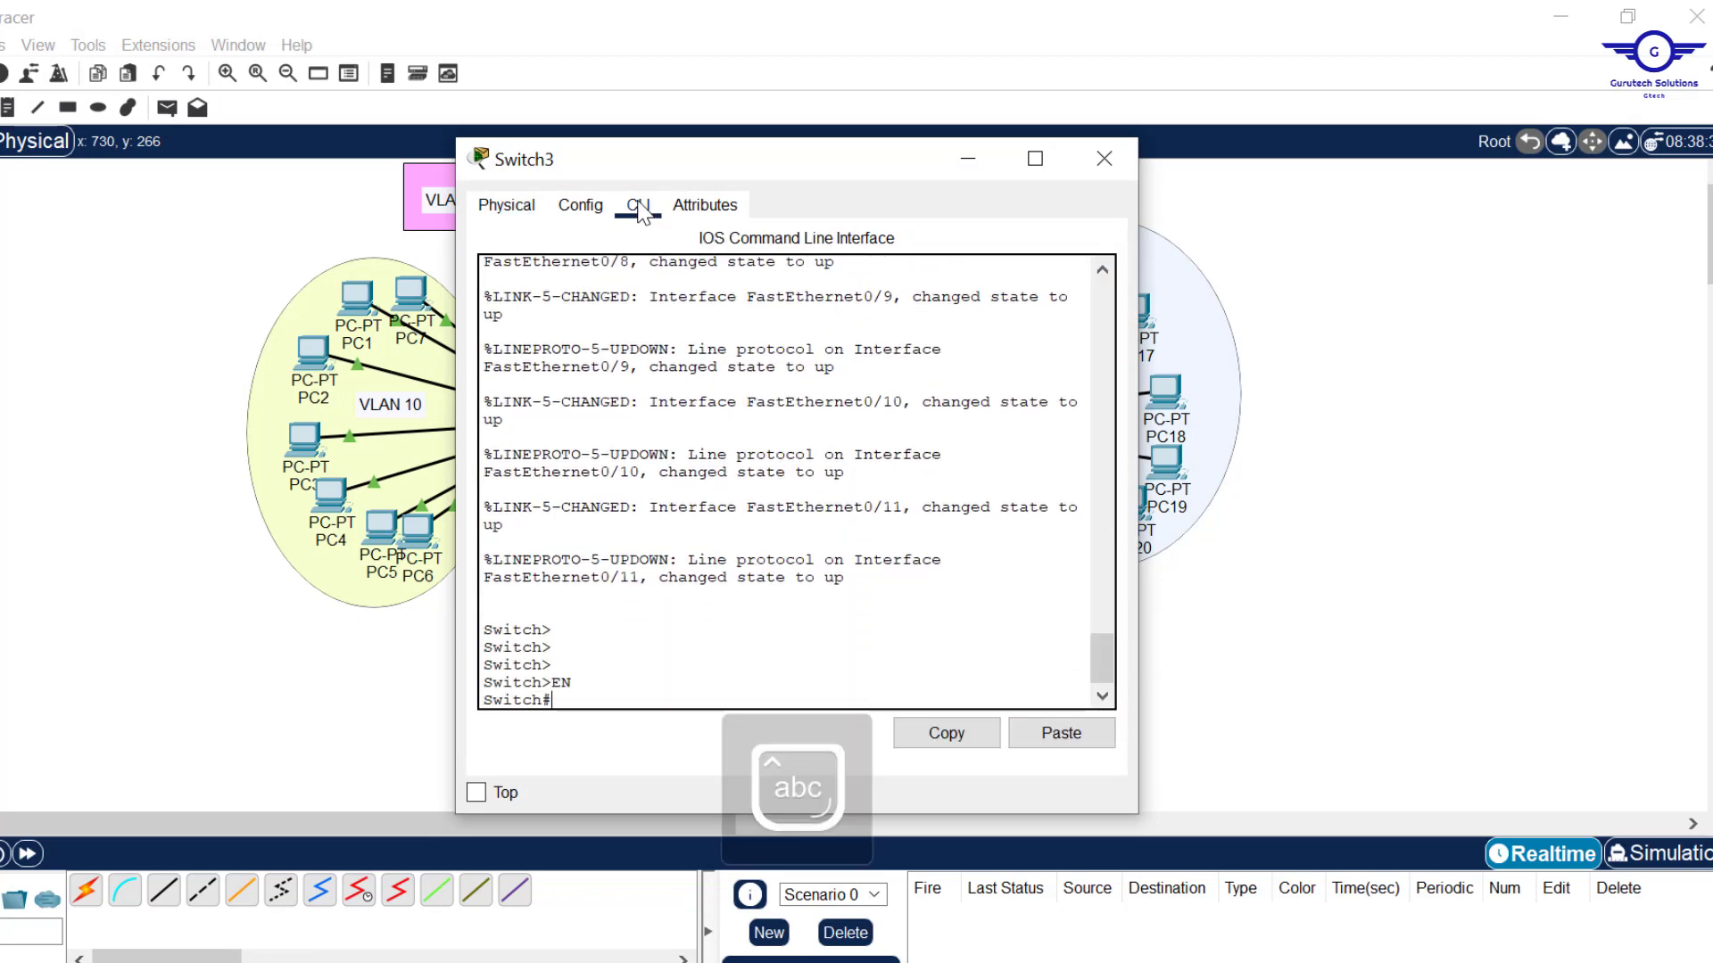
pyautogui.write('conf t')
pyautogui.press('Return')
pyautogui.press('Return')
pyautogui.press('Return')
pyautogui.press('Return')
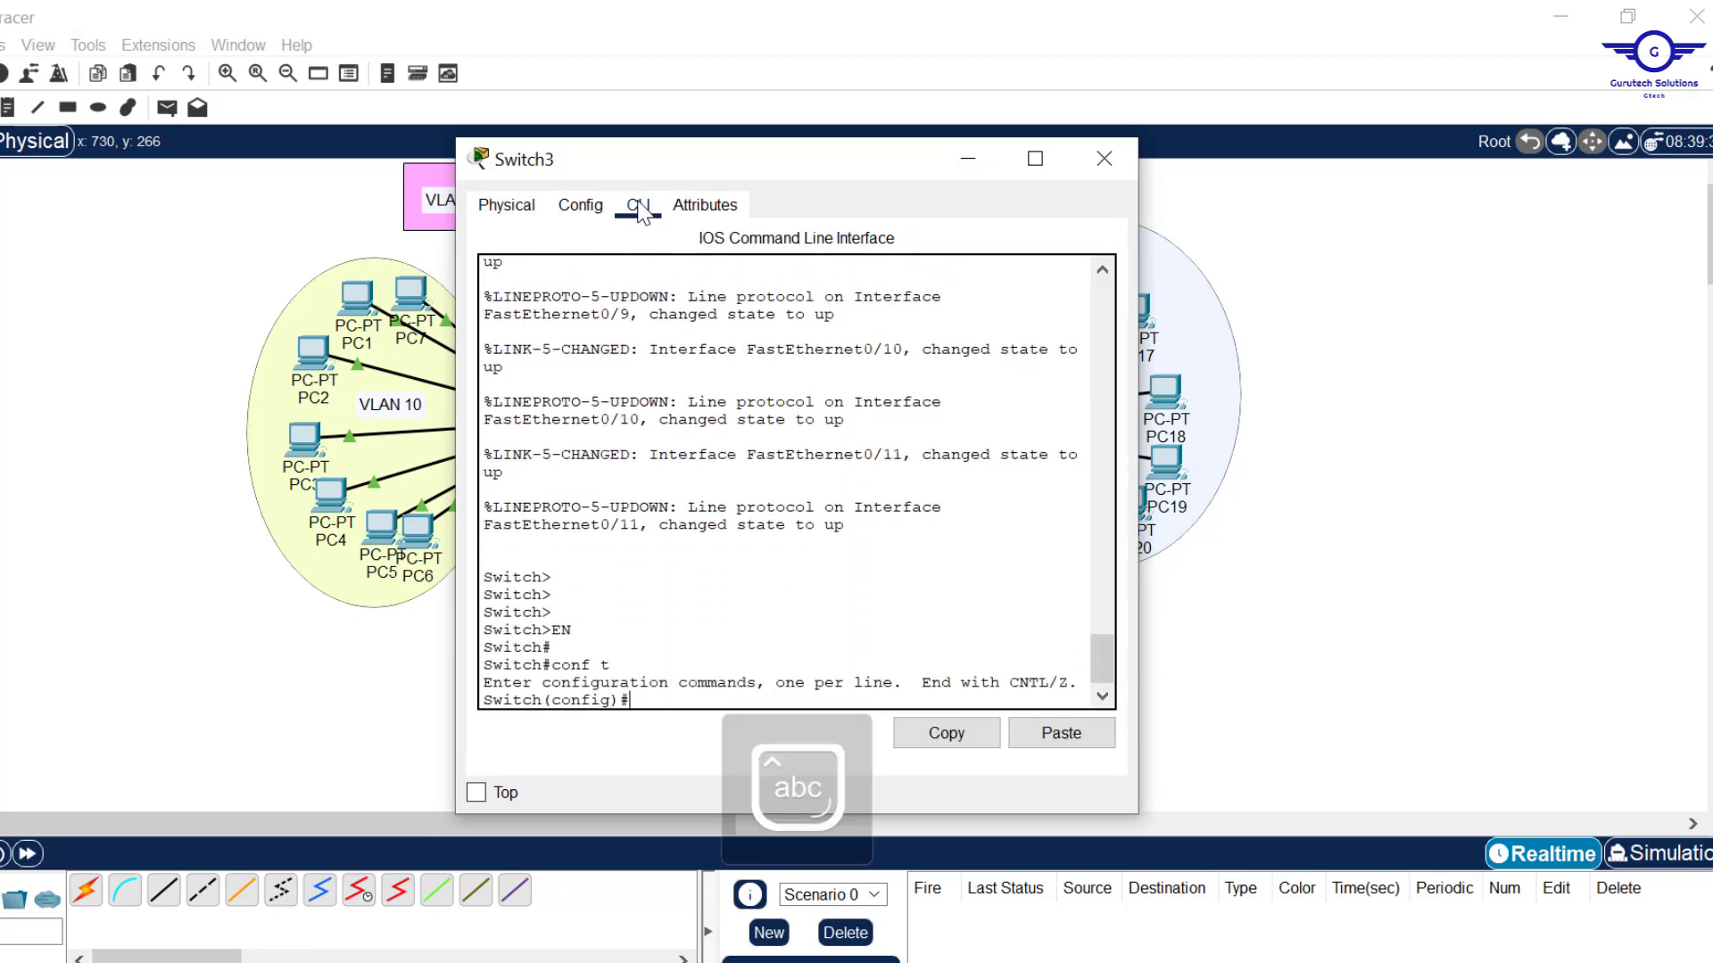
# Step: Create VLAN 10 on Switch3, name it IT, and exit VLAN configuration
pyautogui.write('vlan')
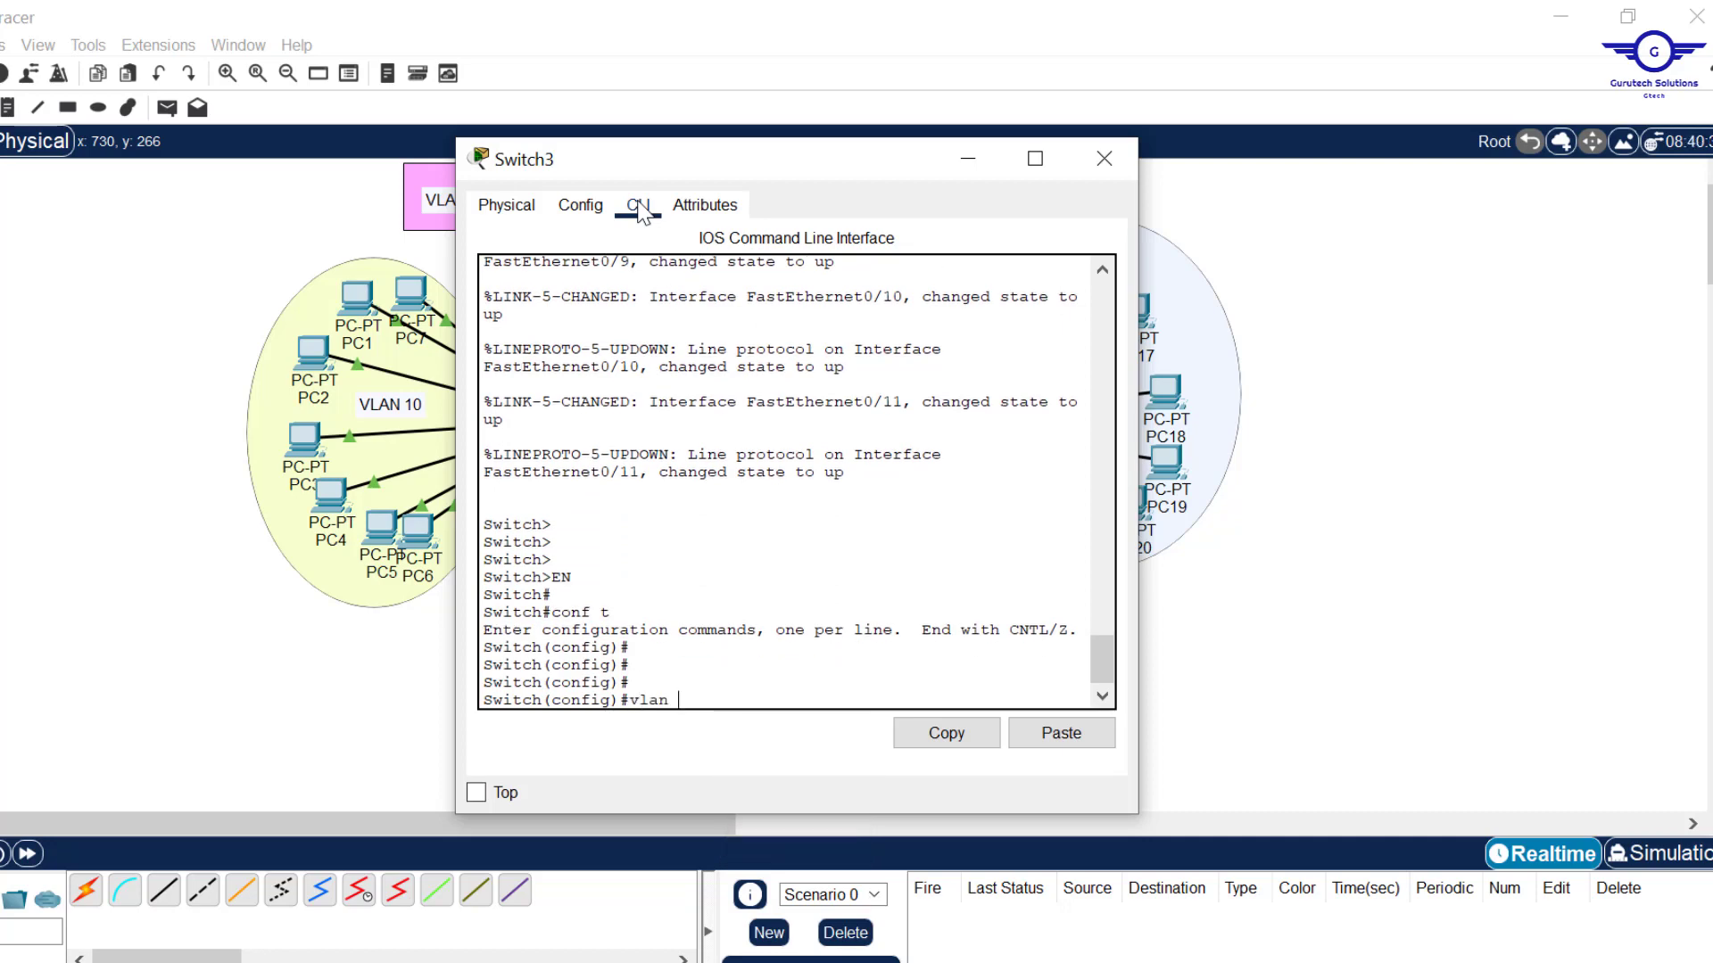
pyautogui.write(' 10')
pyautogui.press('Return')
pyautogui.write('name ')
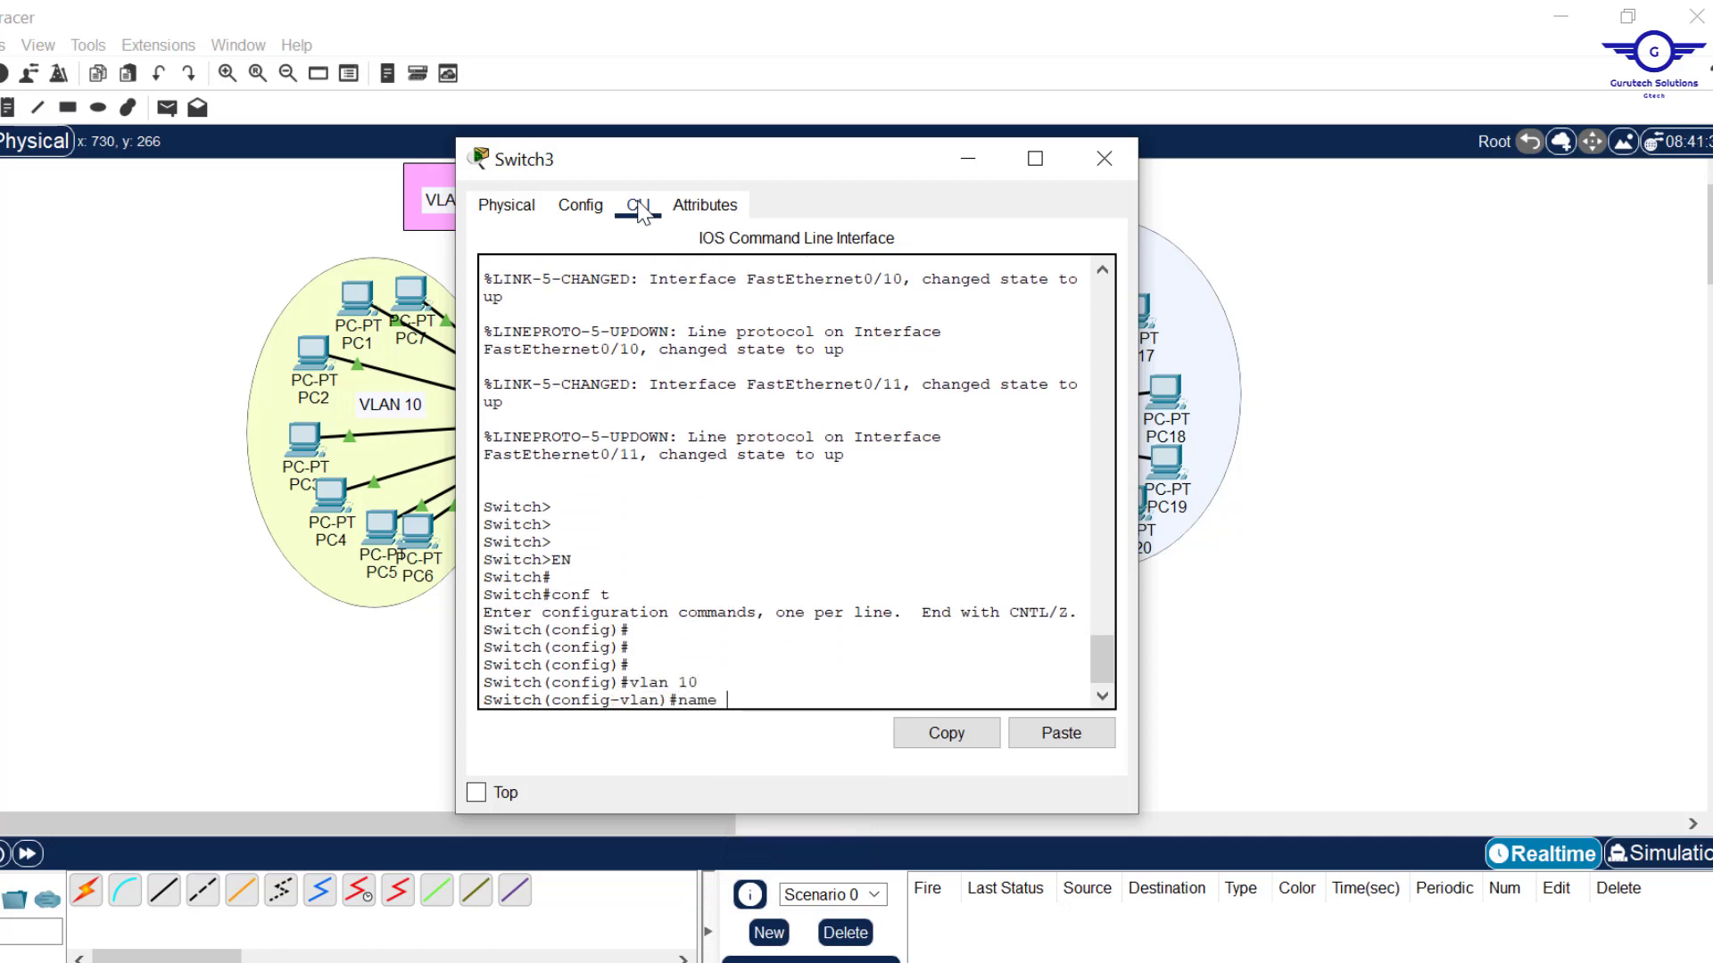
pyautogui.write('IT')
pyautogui.press('Return')
pyautogui.write('ex')
pyautogui.press('Return')
pyautogui.press('Return')
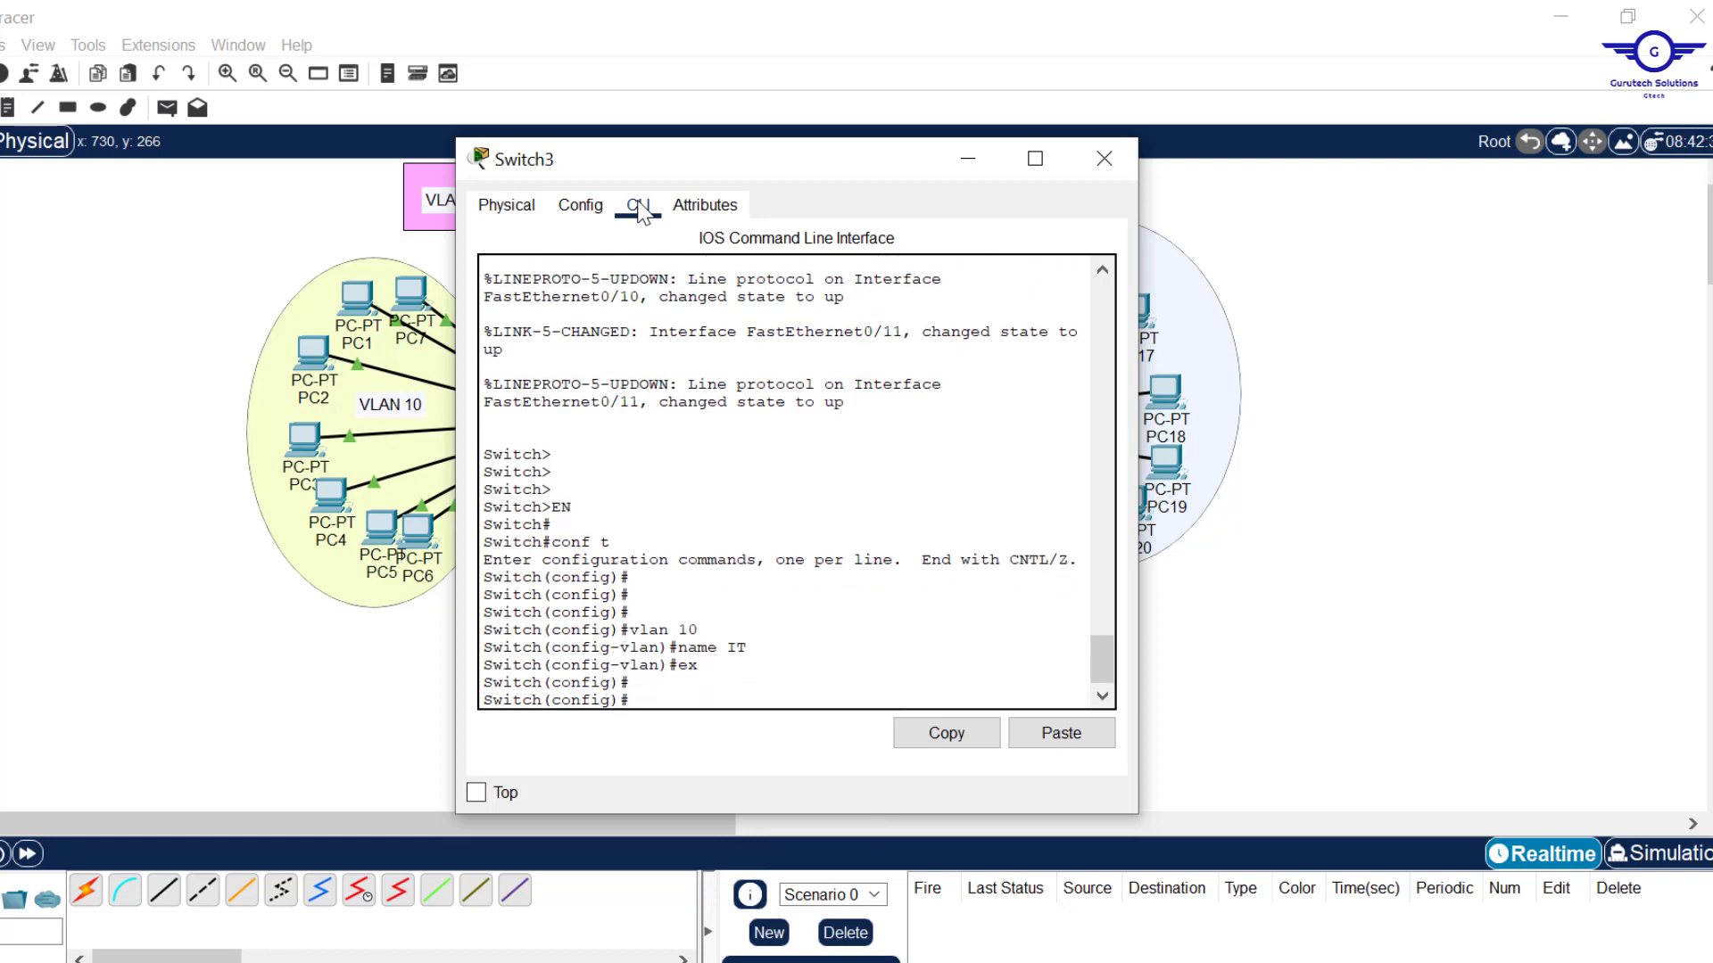
pyautogui.press('Return')
pyautogui.press('Return')
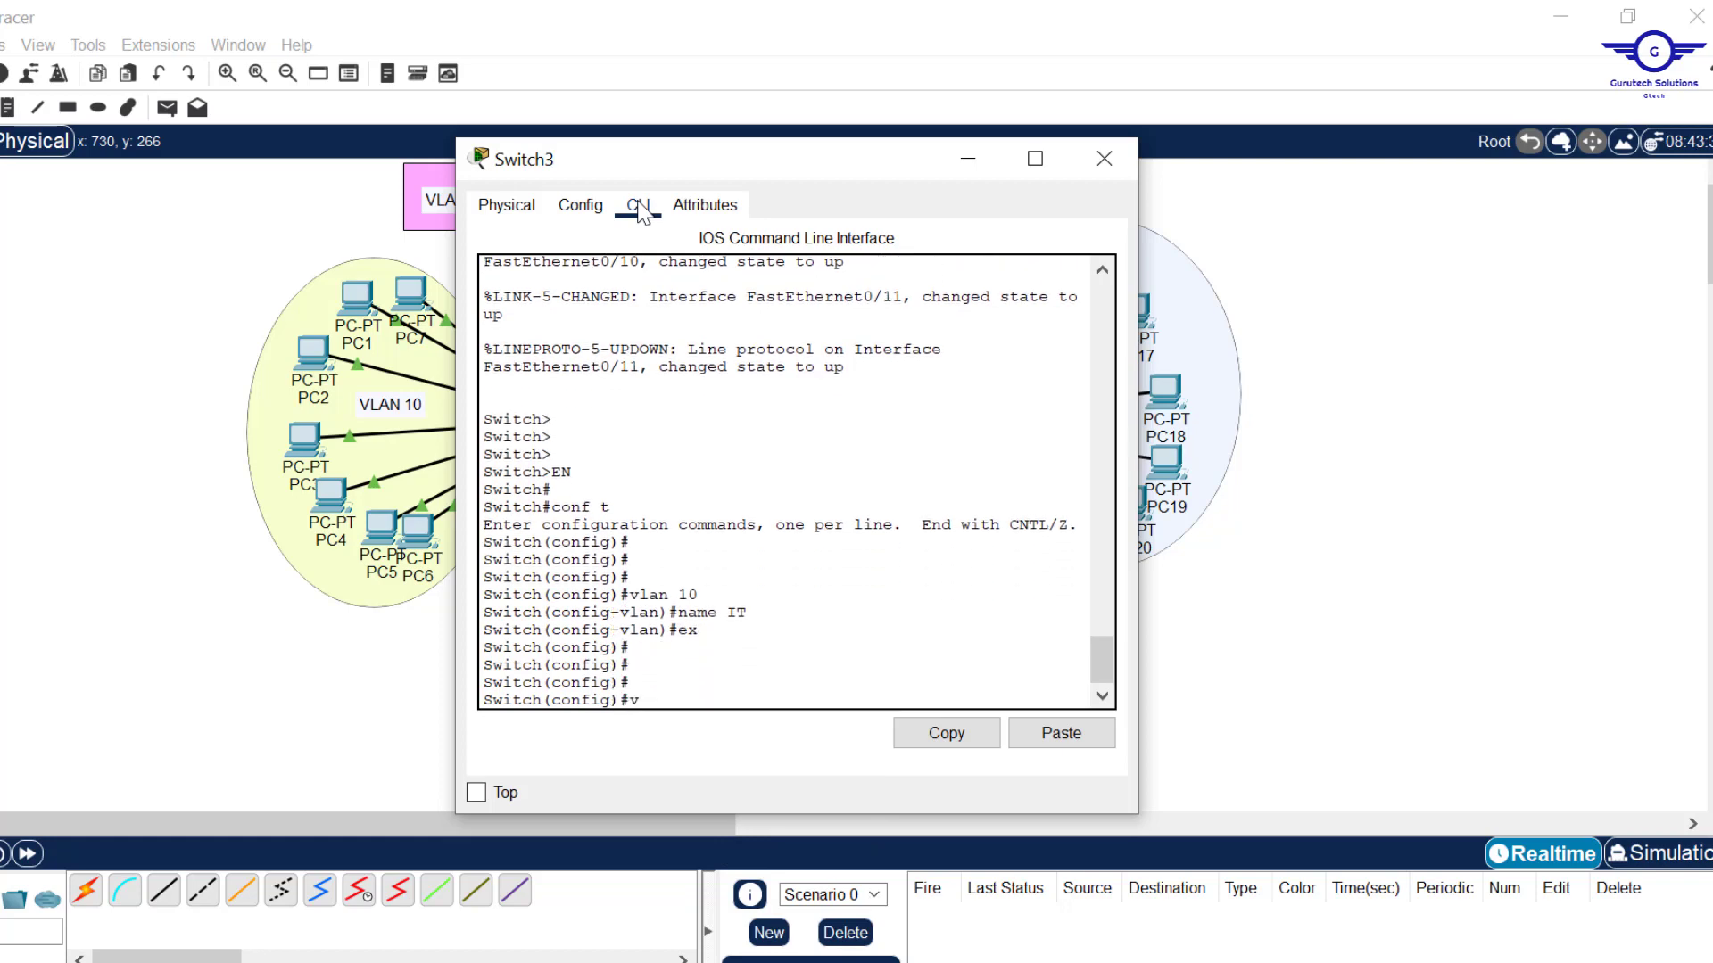
# Step: Create VLAN 33 on Switch3 with the name NATIVE, exit VLAN configuration, and close the switch window
pyautogui.write('vlan 33')
pyautogui.press('Return')
pyautogui.write('name NATIV')
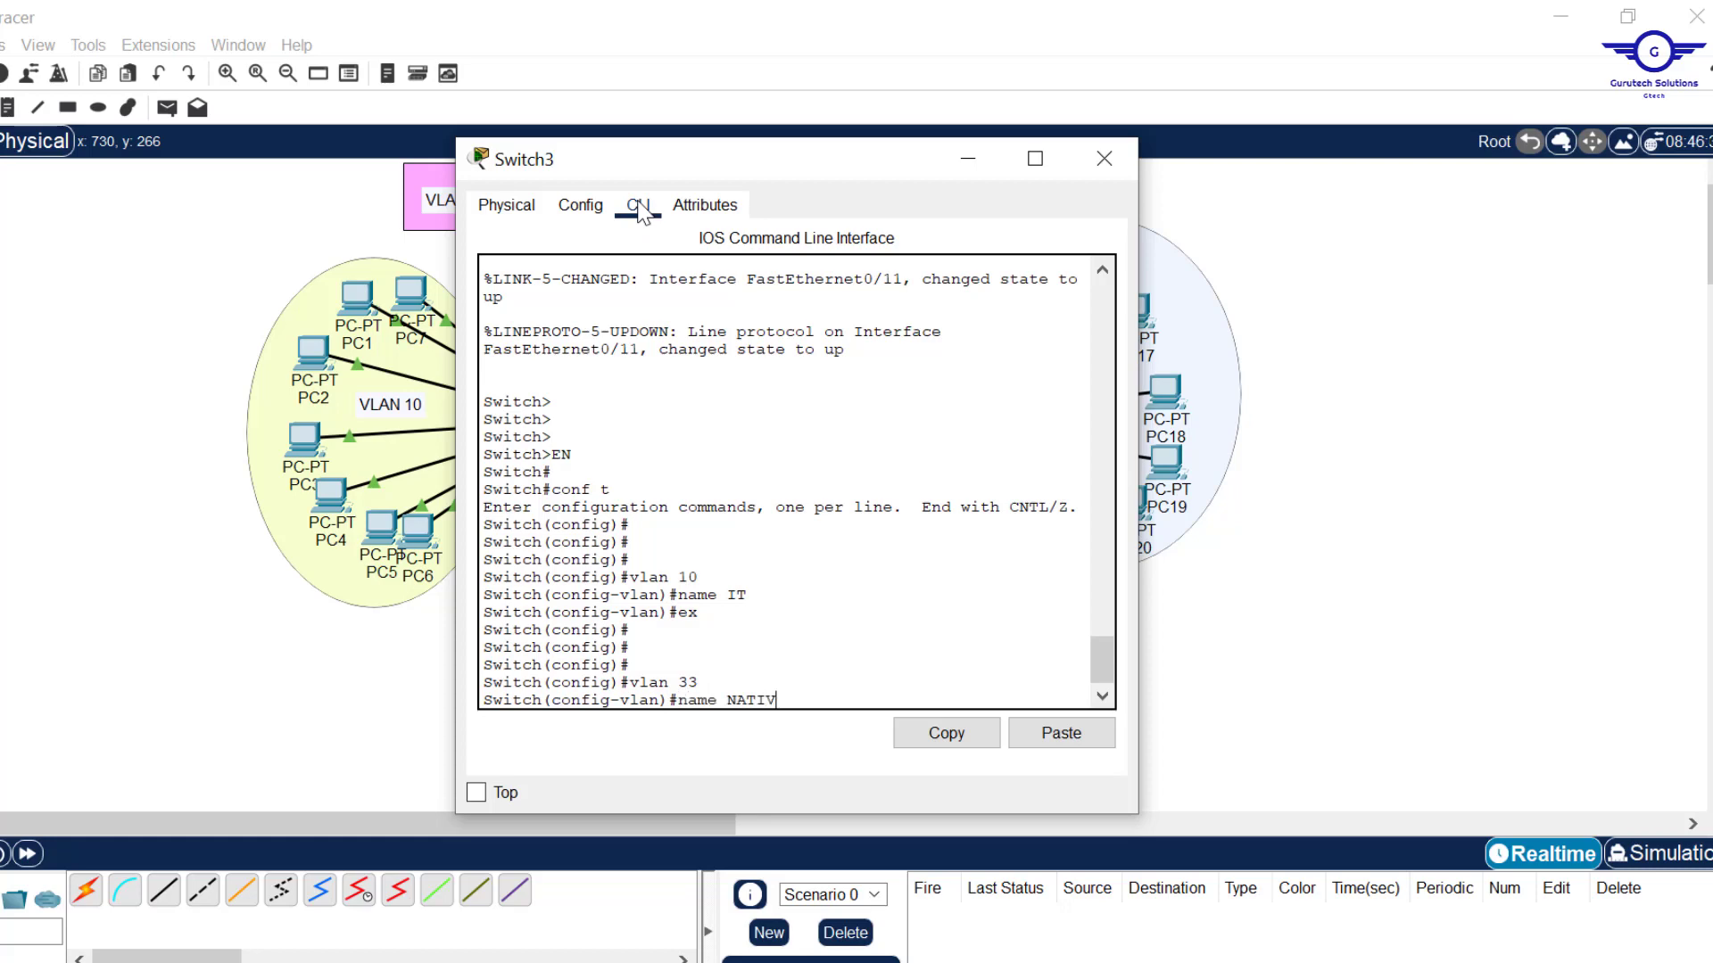
pyautogui.press('Return')
pyautogui.write('ex')
pyautogui.press('Return')
pyautogui.press('Return')
pyautogui.press('Return')
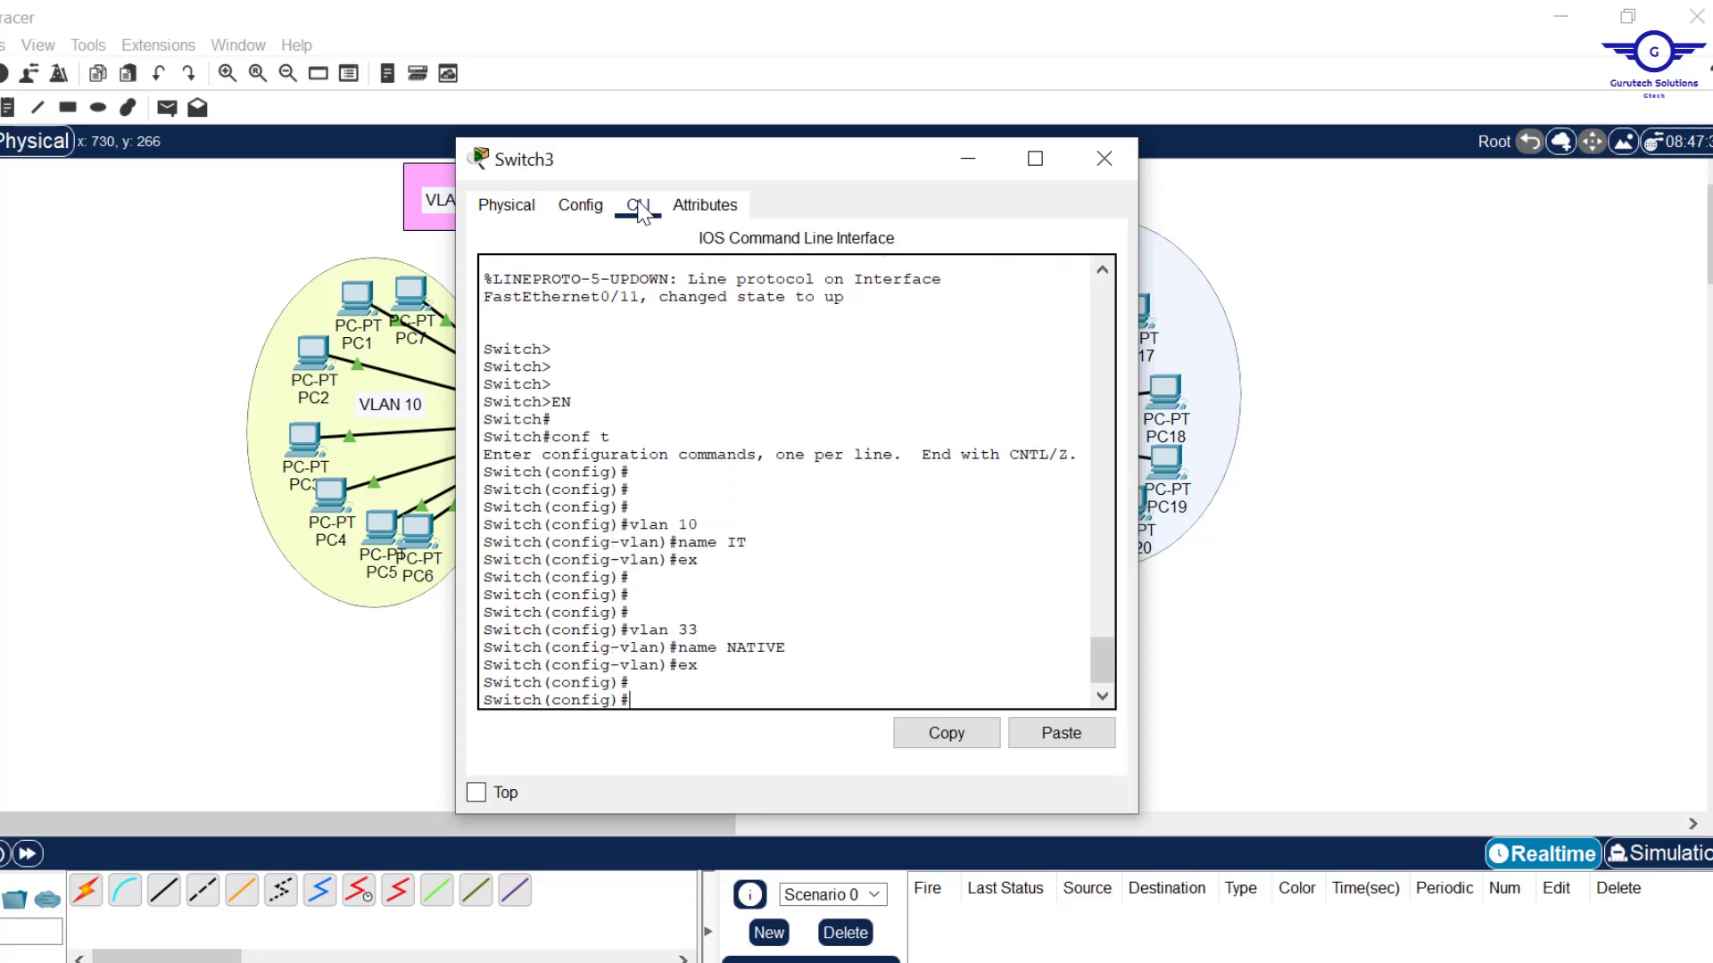
pyautogui.click(1105, 160)
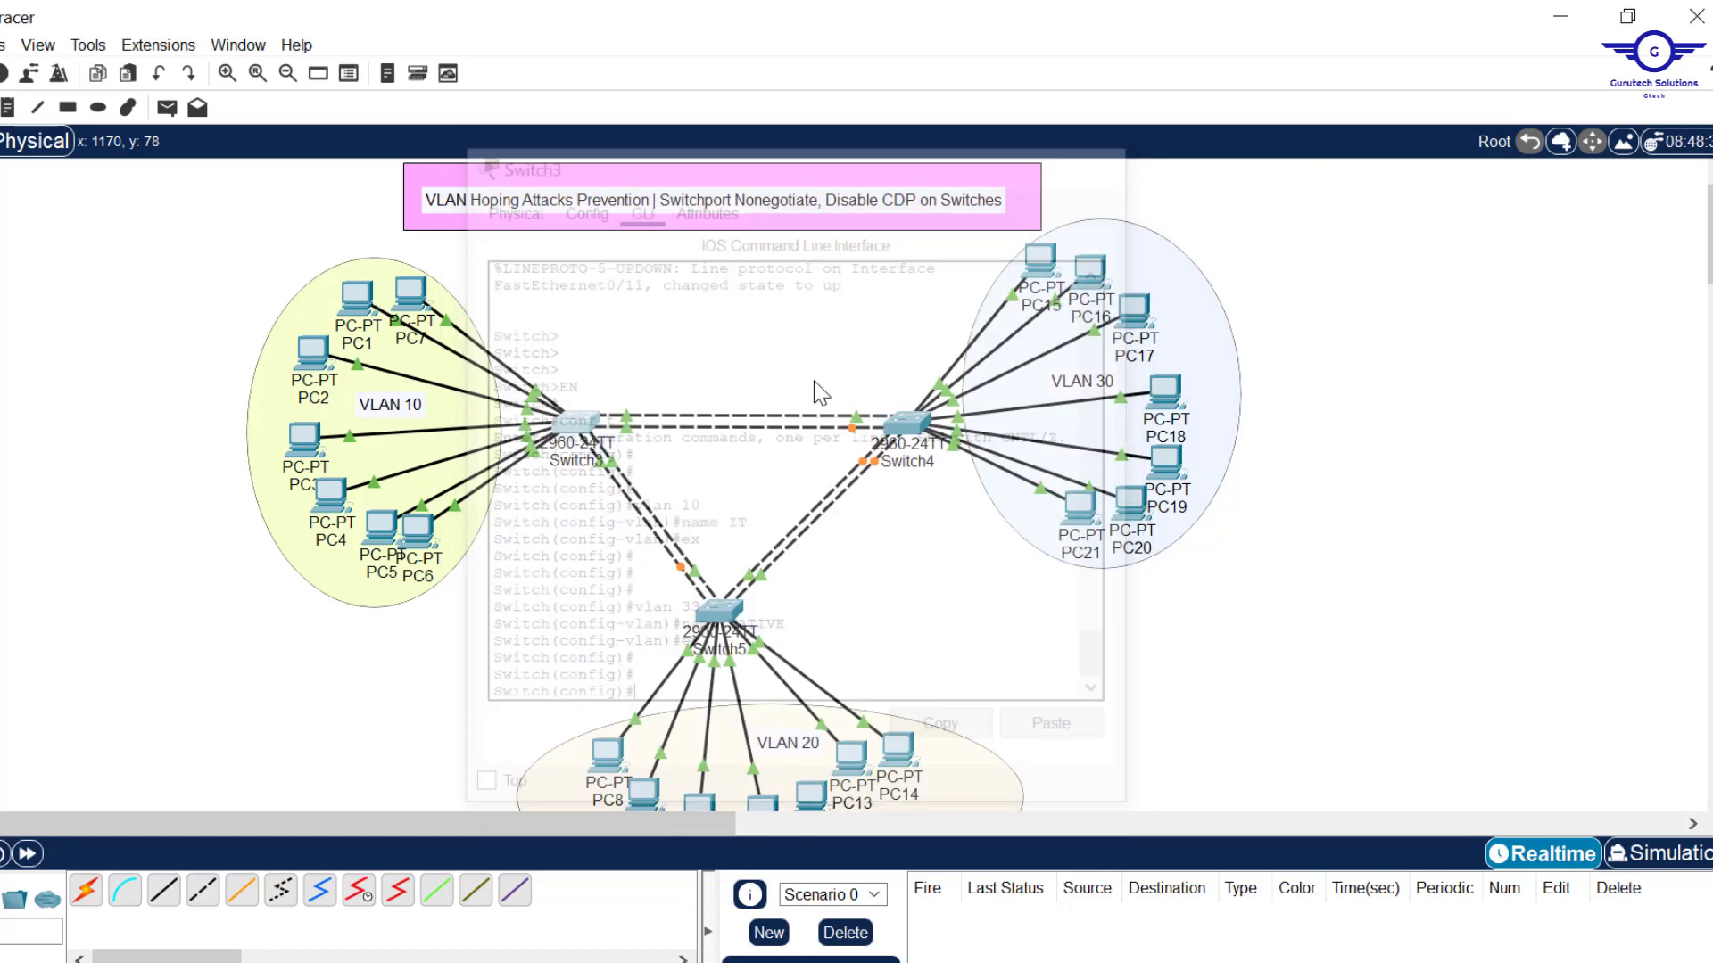
# Step: Open the command line of Switch5, the VLAN 20 switch, and enter global configuration mode
pyautogui.click(730, 624)
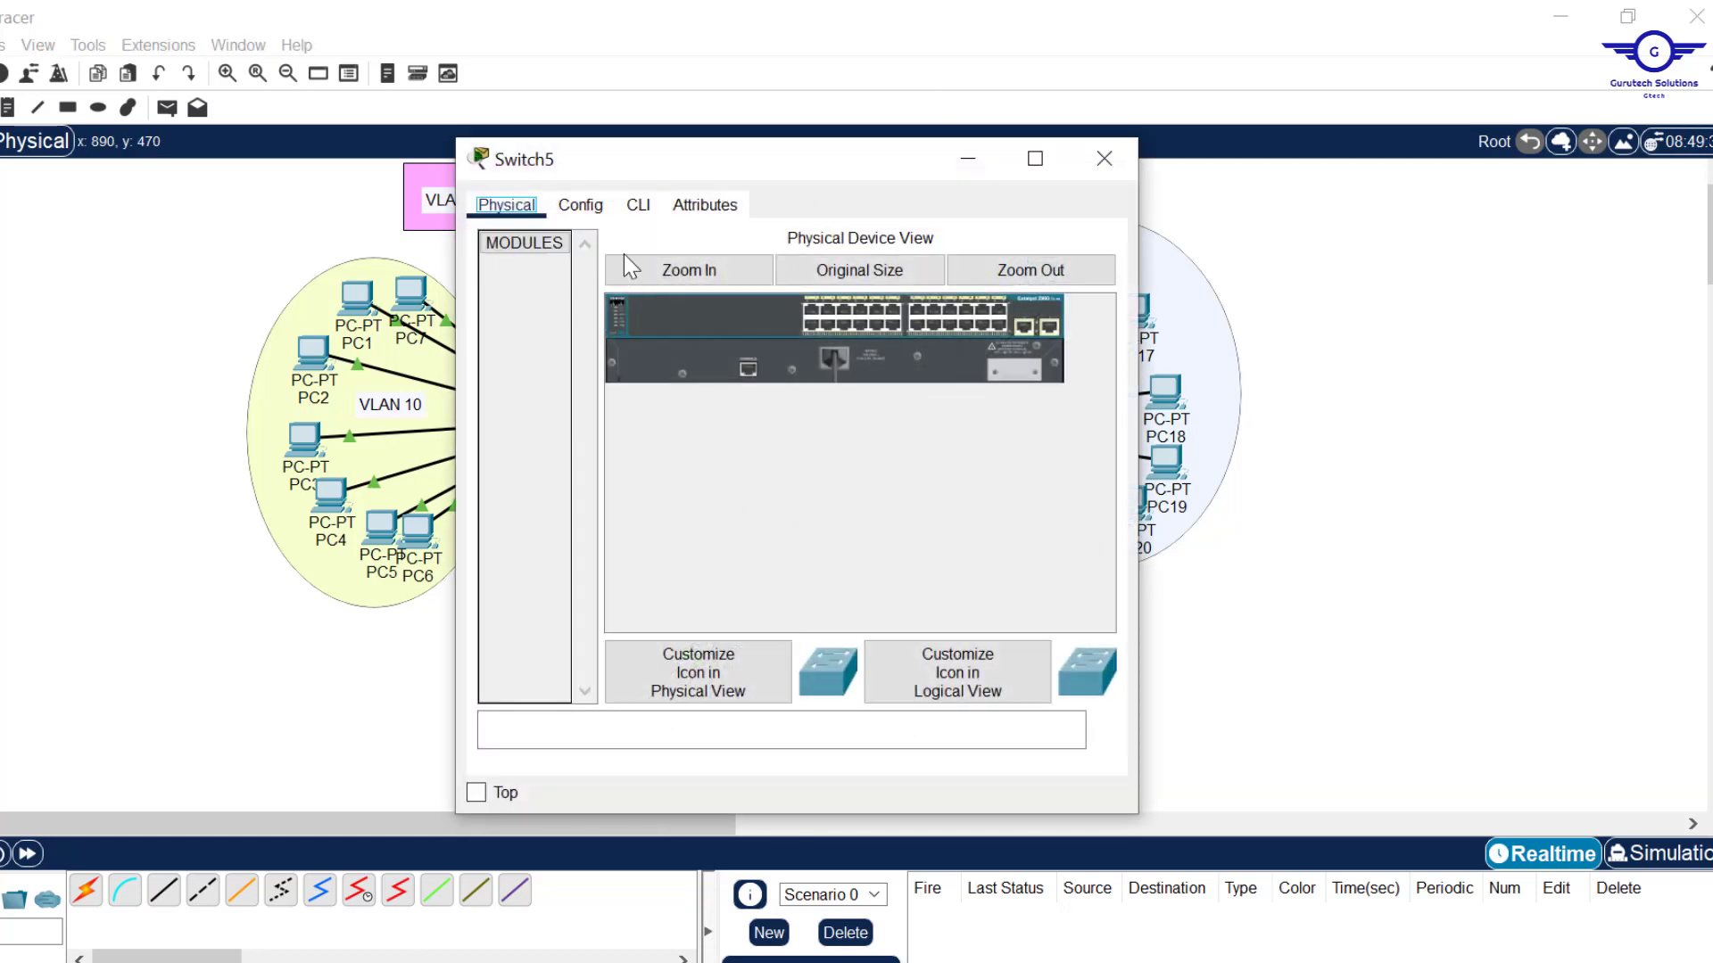
pyautogui.click(638, 204)
pyautogui.press('Return')
pyautogui.press('Return')
pyautogui.press('Return')
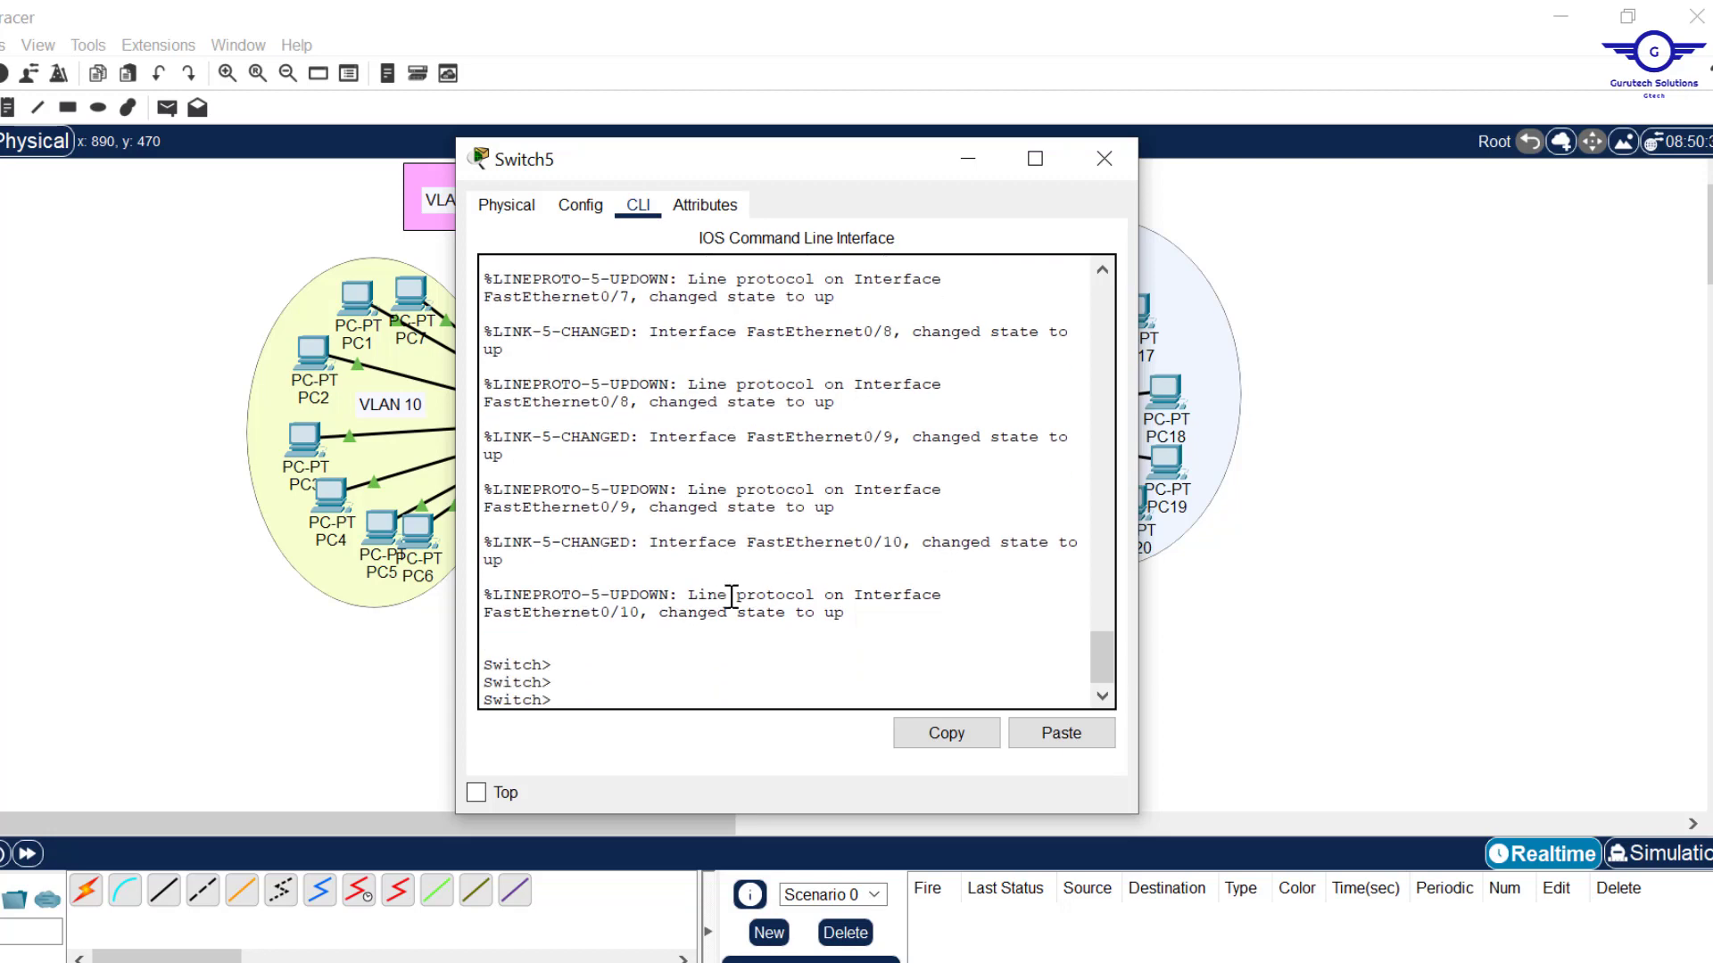
pyautogui.write('en')
pyautogui.press('Return')
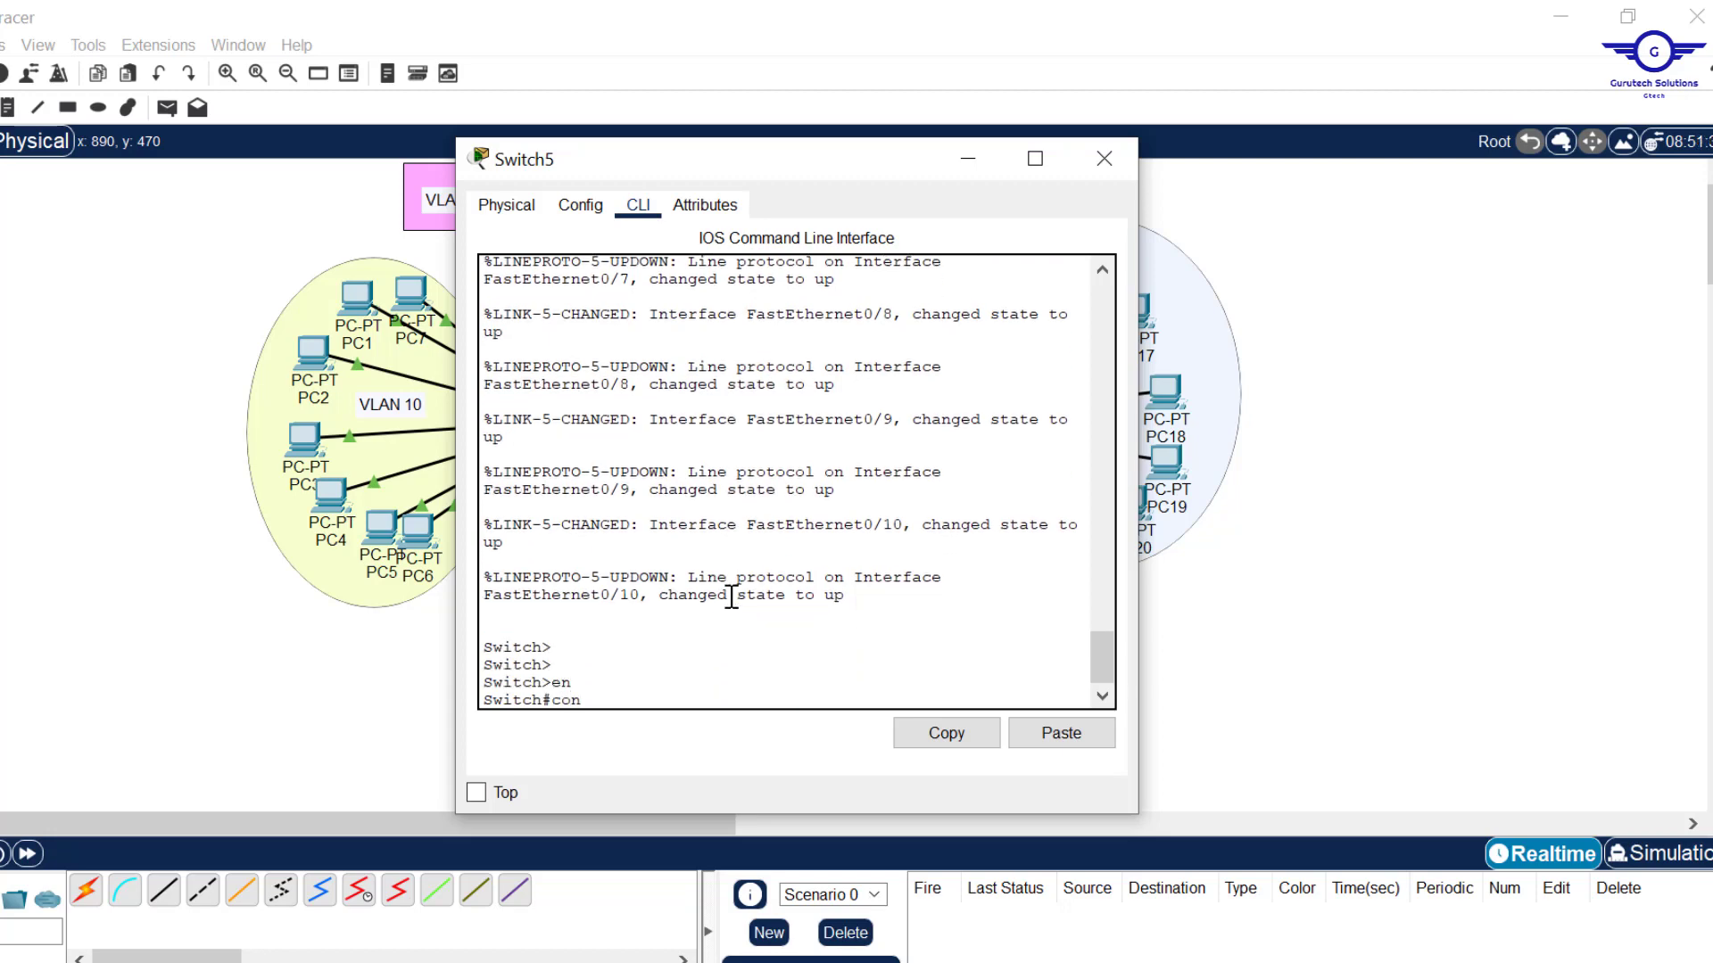
pyautogui.write('conf t')
pyautogui.press('Return')
pyautogui.press('Return')
pyautogui.press('Return')
pyautogui.press('Return')
# Step: Create VLAN 20 on Switch5, name it HR, and exit VLAN configuration
pyautogui.write('v')
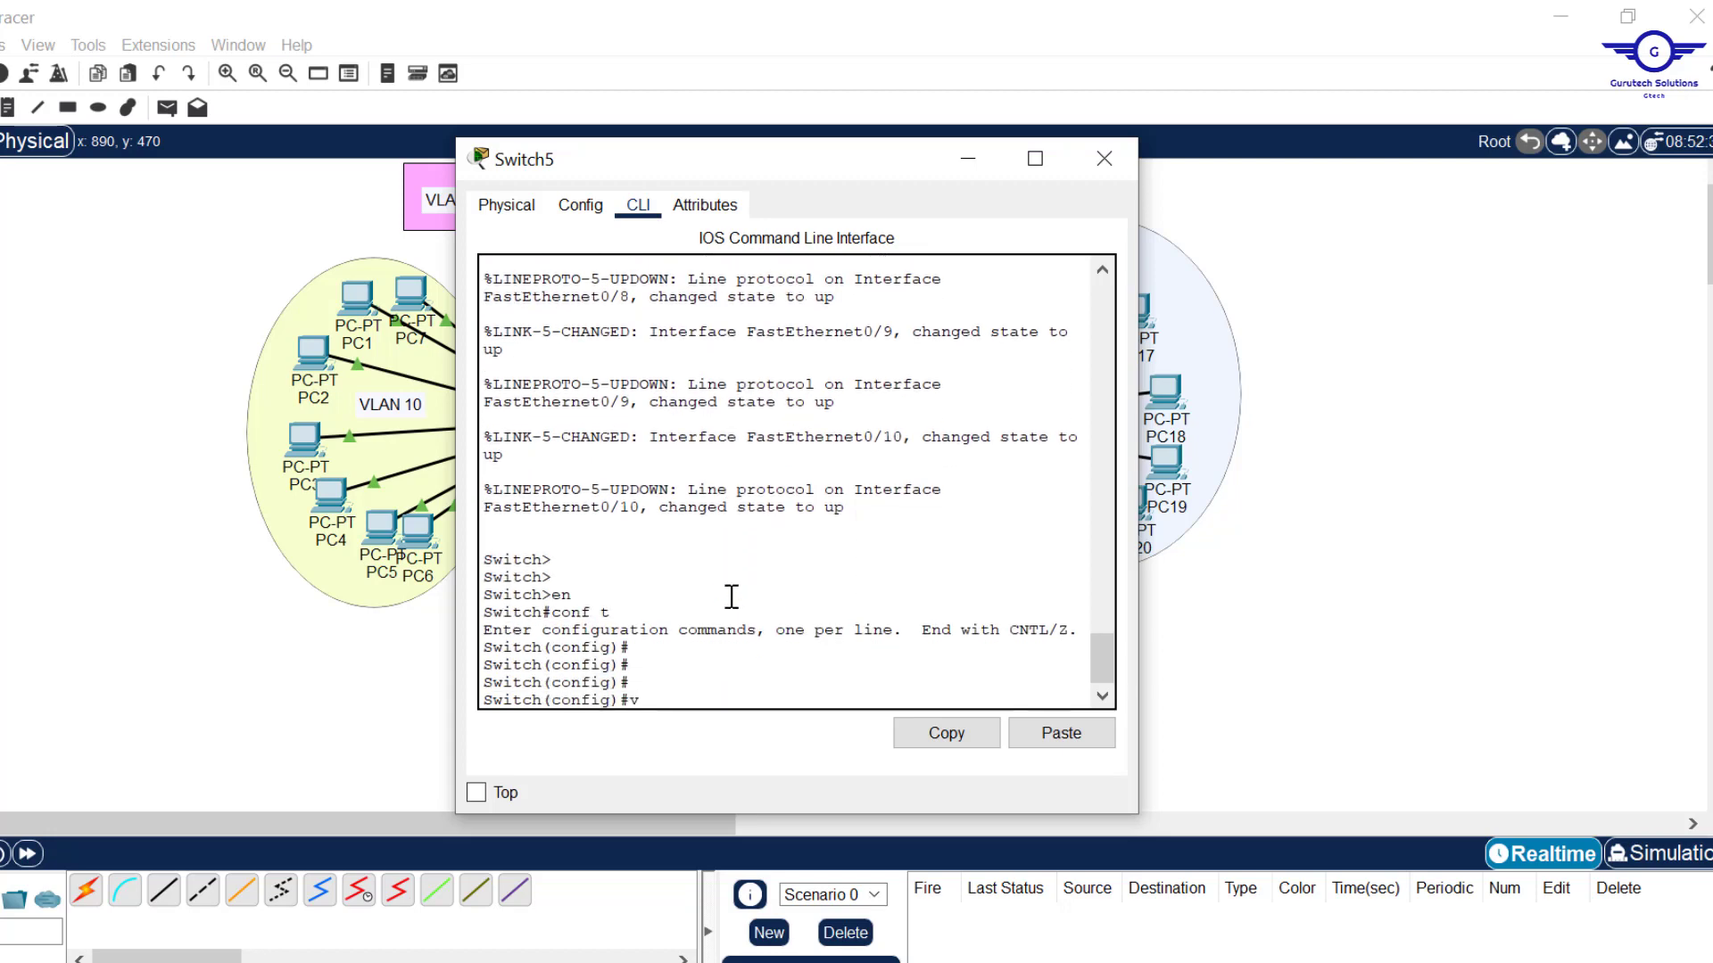
pyautogui.write('lan 20')
pyautogui.press('Return')
pyautogui.write('name H')
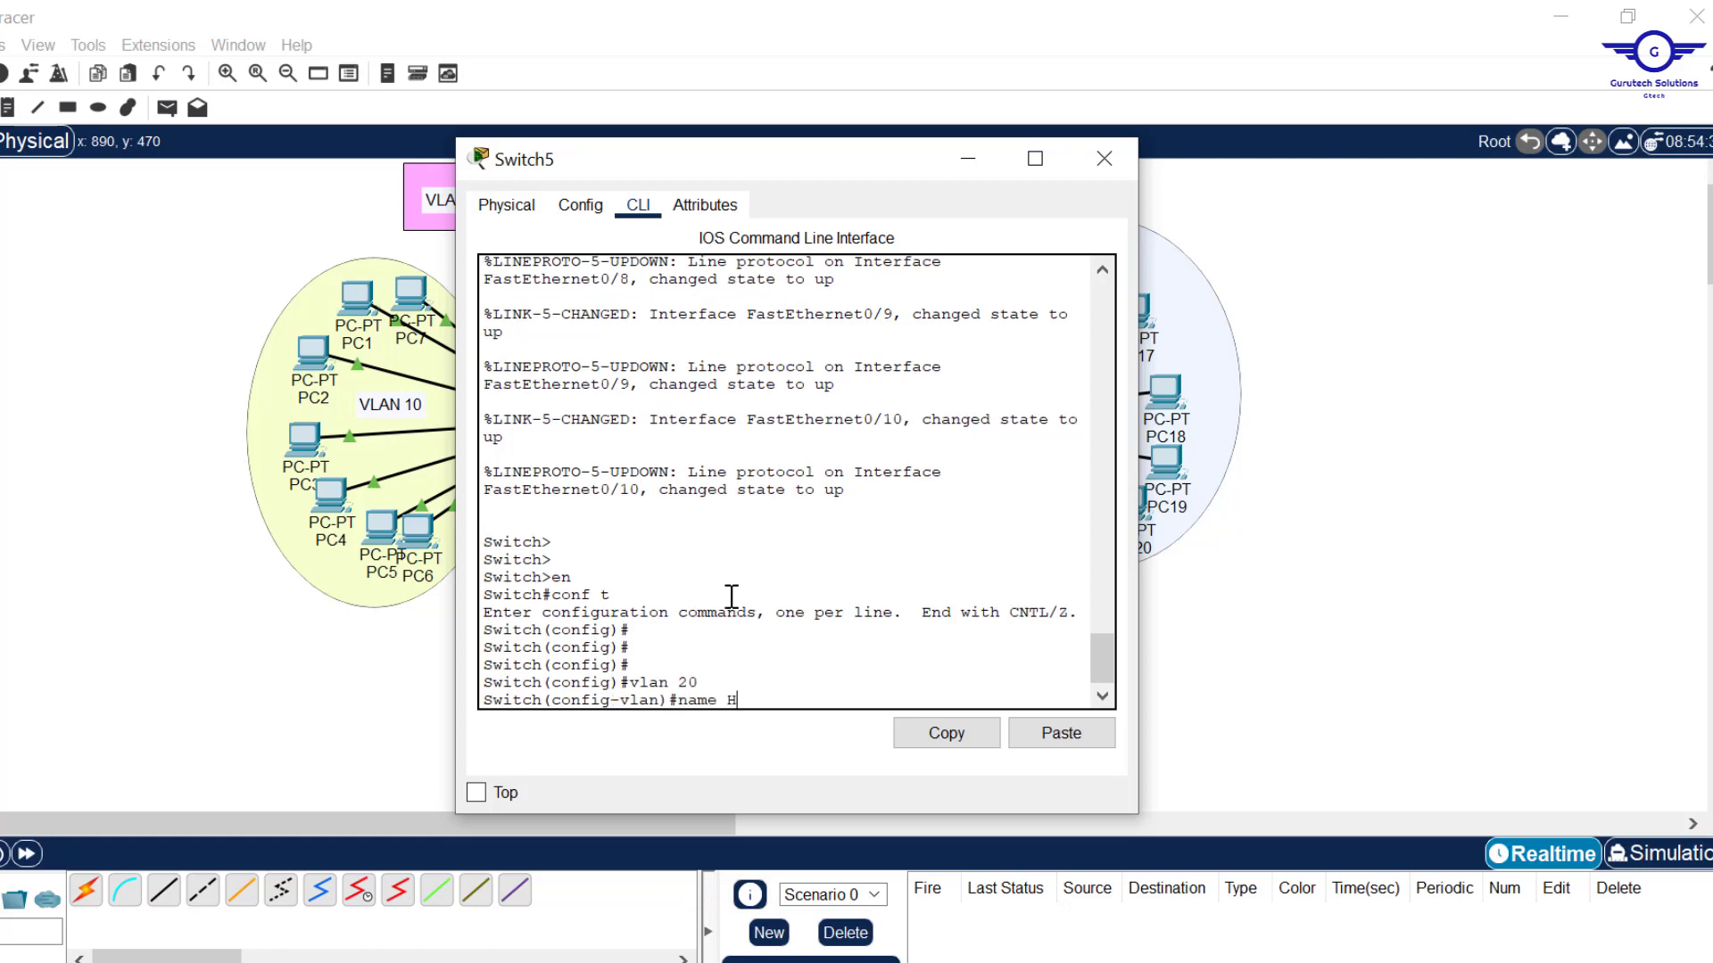
pyautogui.write('R')
pyautogui.press('Return')
pyautogui.write('ex')
pyautogui.press('Return')
pyautogui.press('Return')
pyautogui.press('Return')
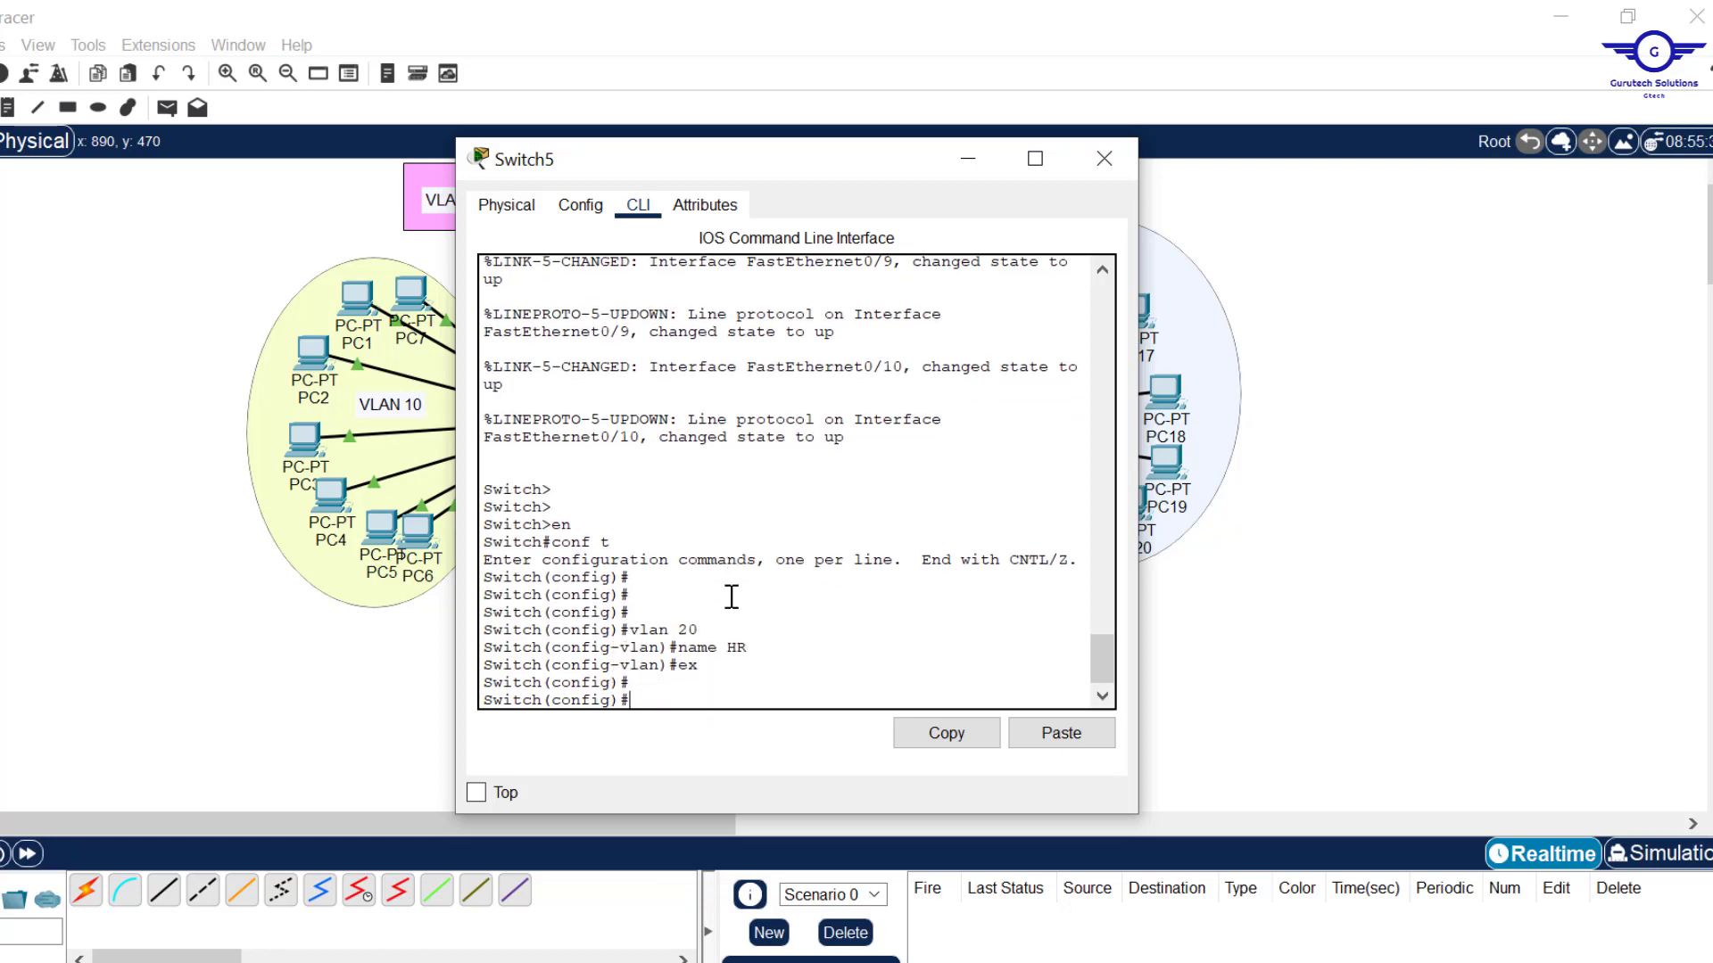
# Step: Create VLAN 33 on Switch5 with the name NATIVE, exit VLAN configuration, and close the switch window
pyautogui.write('vlan ')
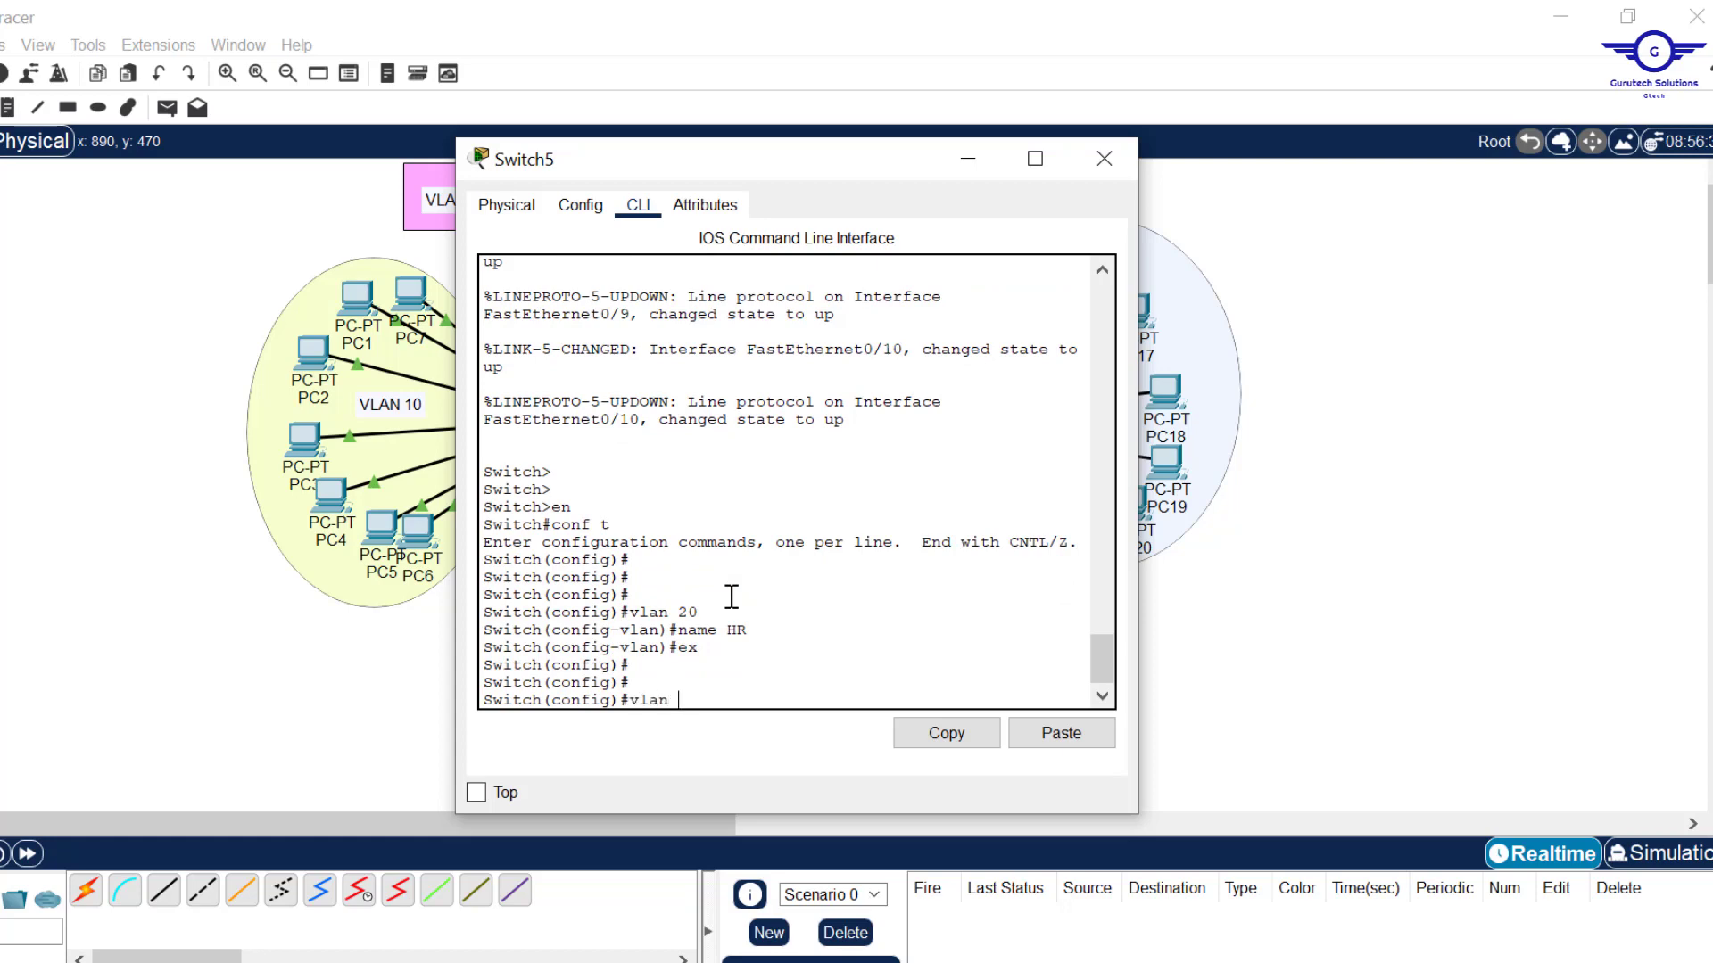
pyautogui.write('33')
pyautogui.press('Return')
pyautogui.write('name')
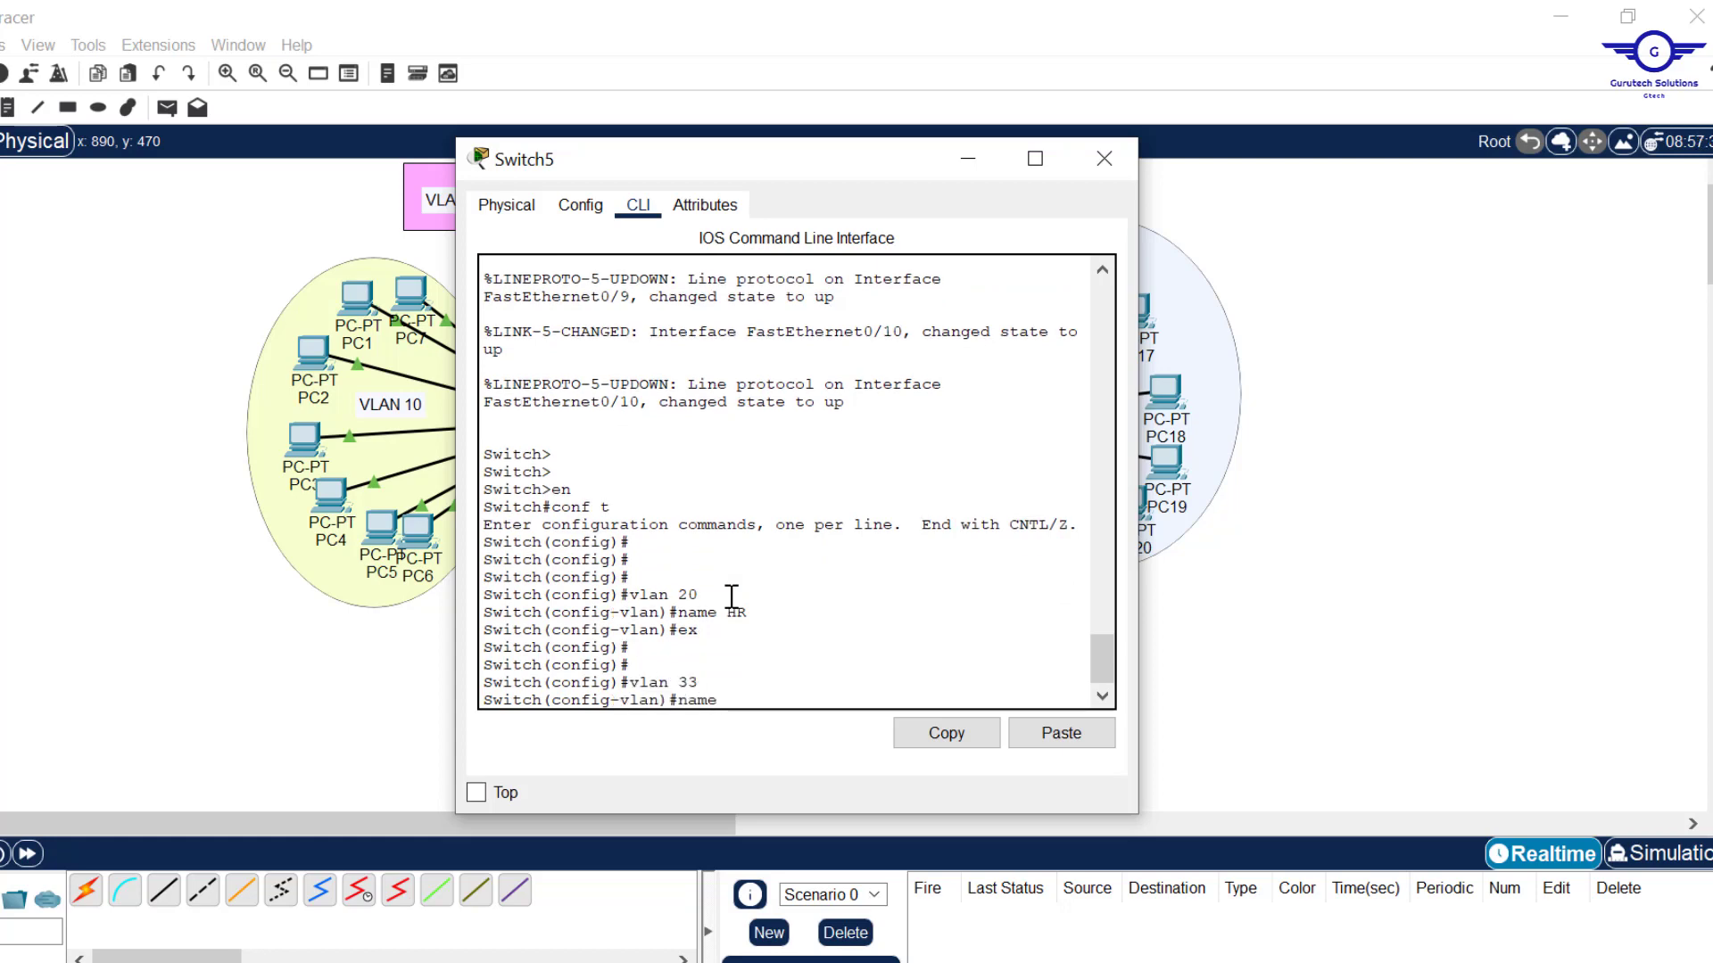
pyautogui.write(' NATIVE')
pyautogui.press('Return')
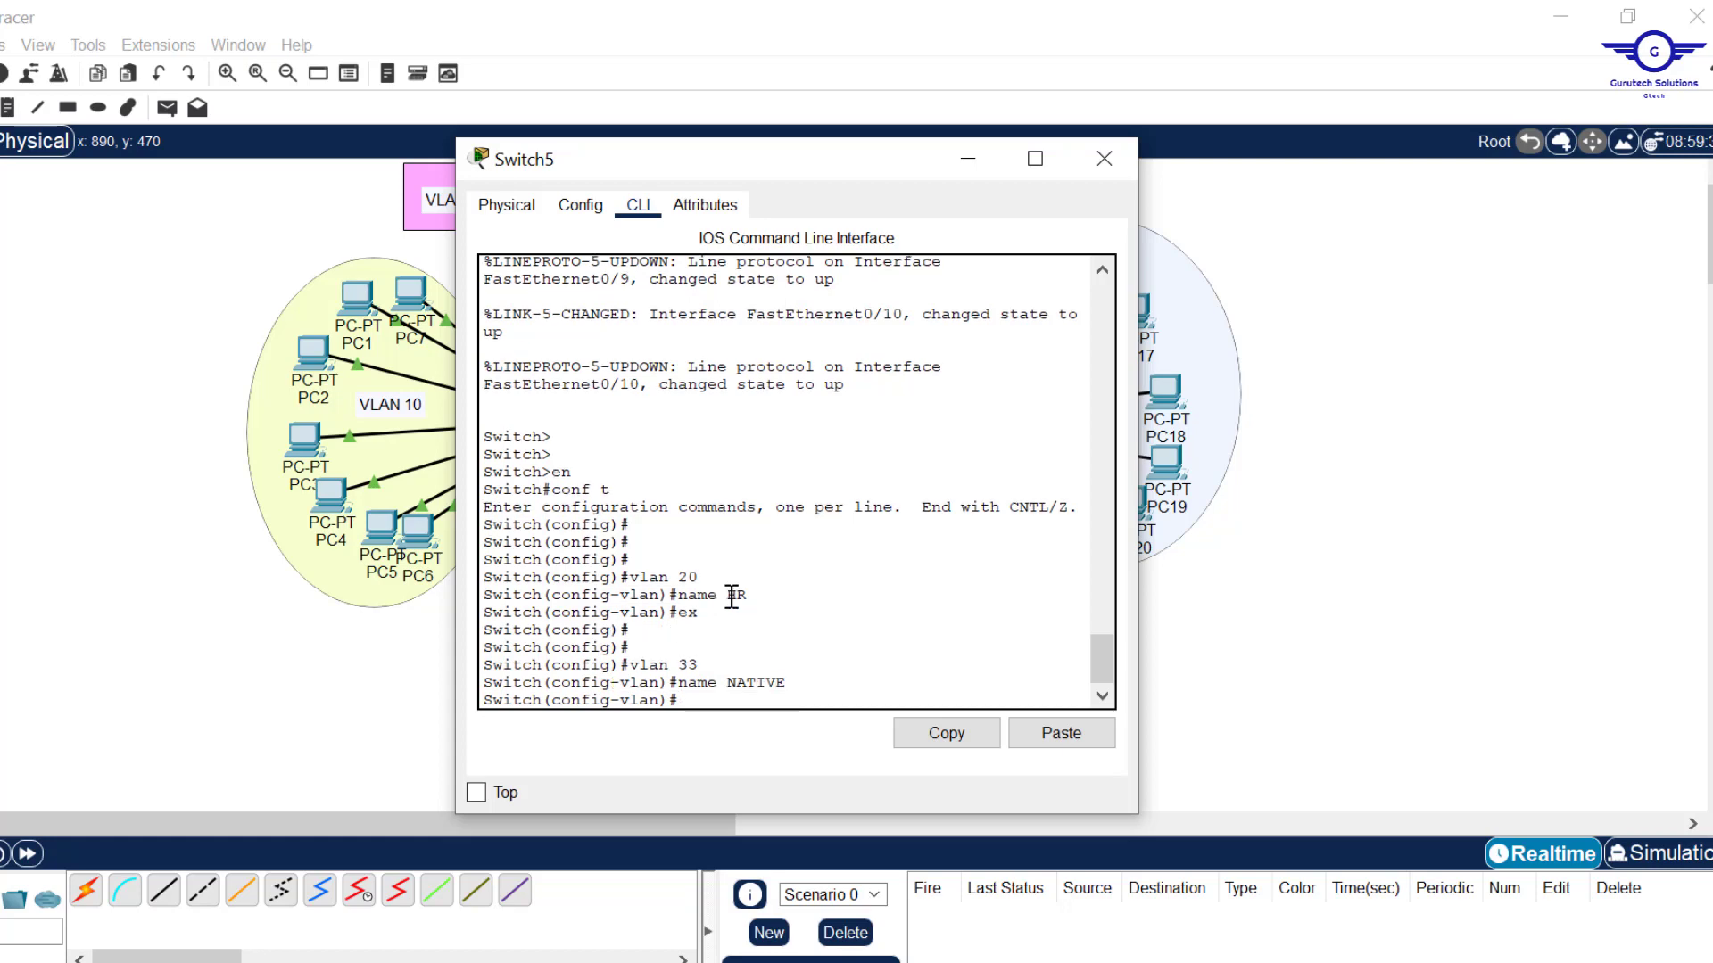
pyautogui.write('ex')
pyautogui.press('Return')
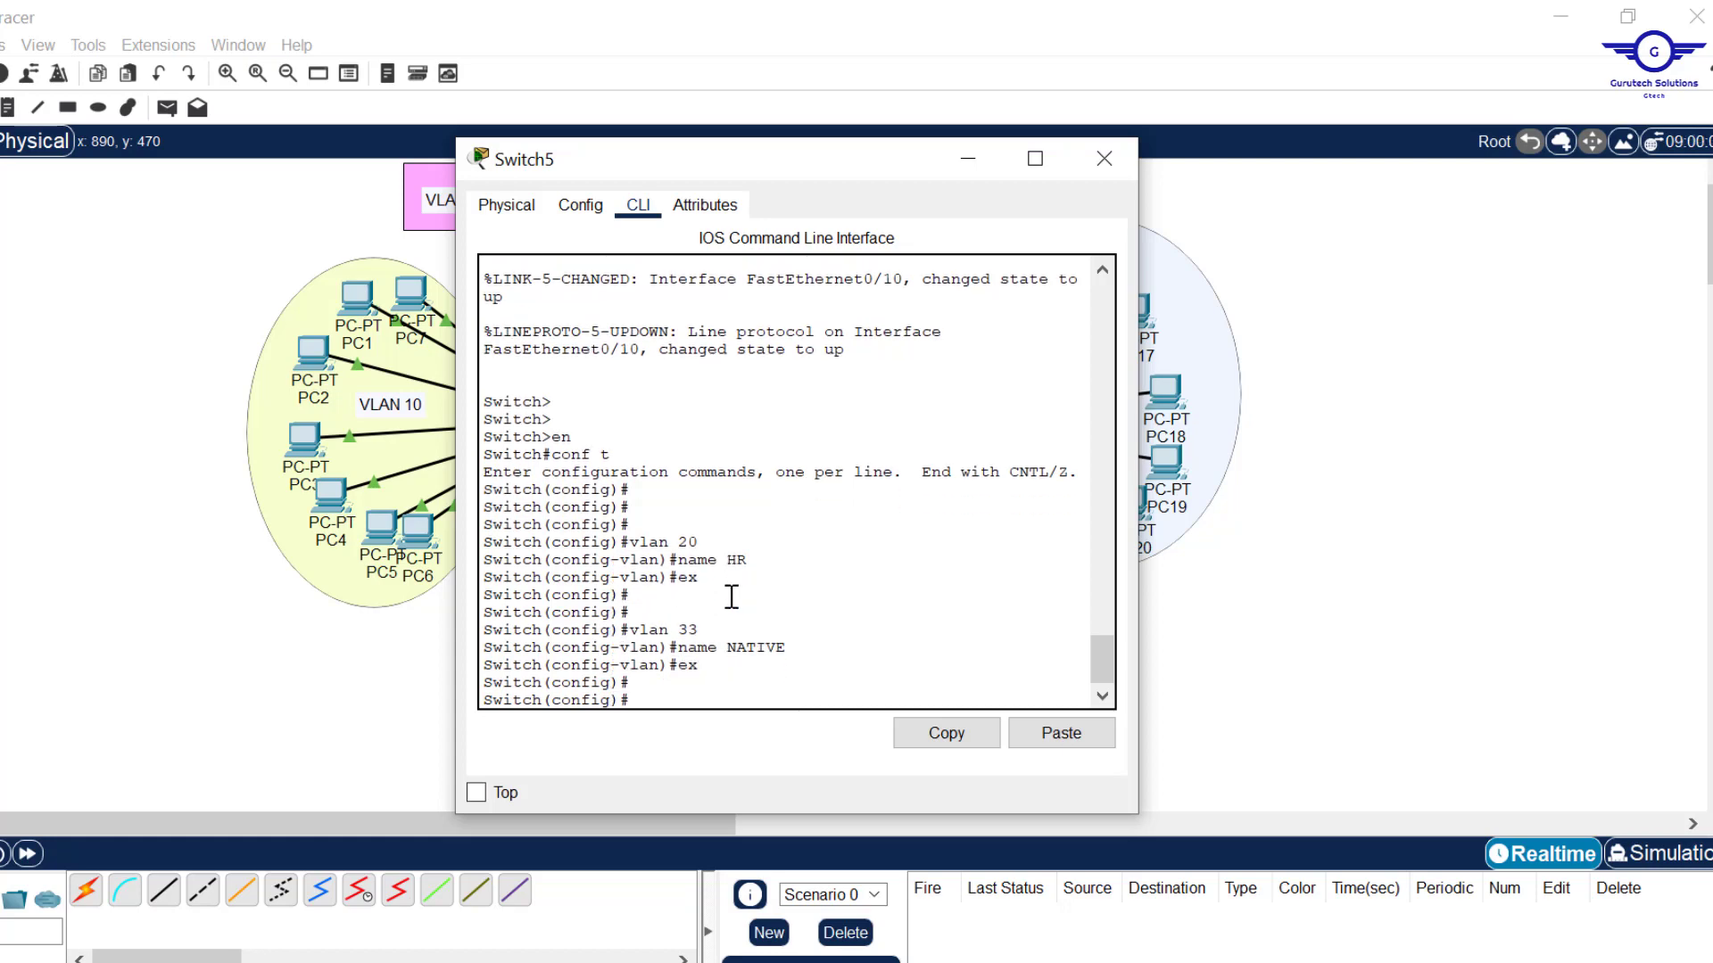
pyautogui.click(1093, 171)
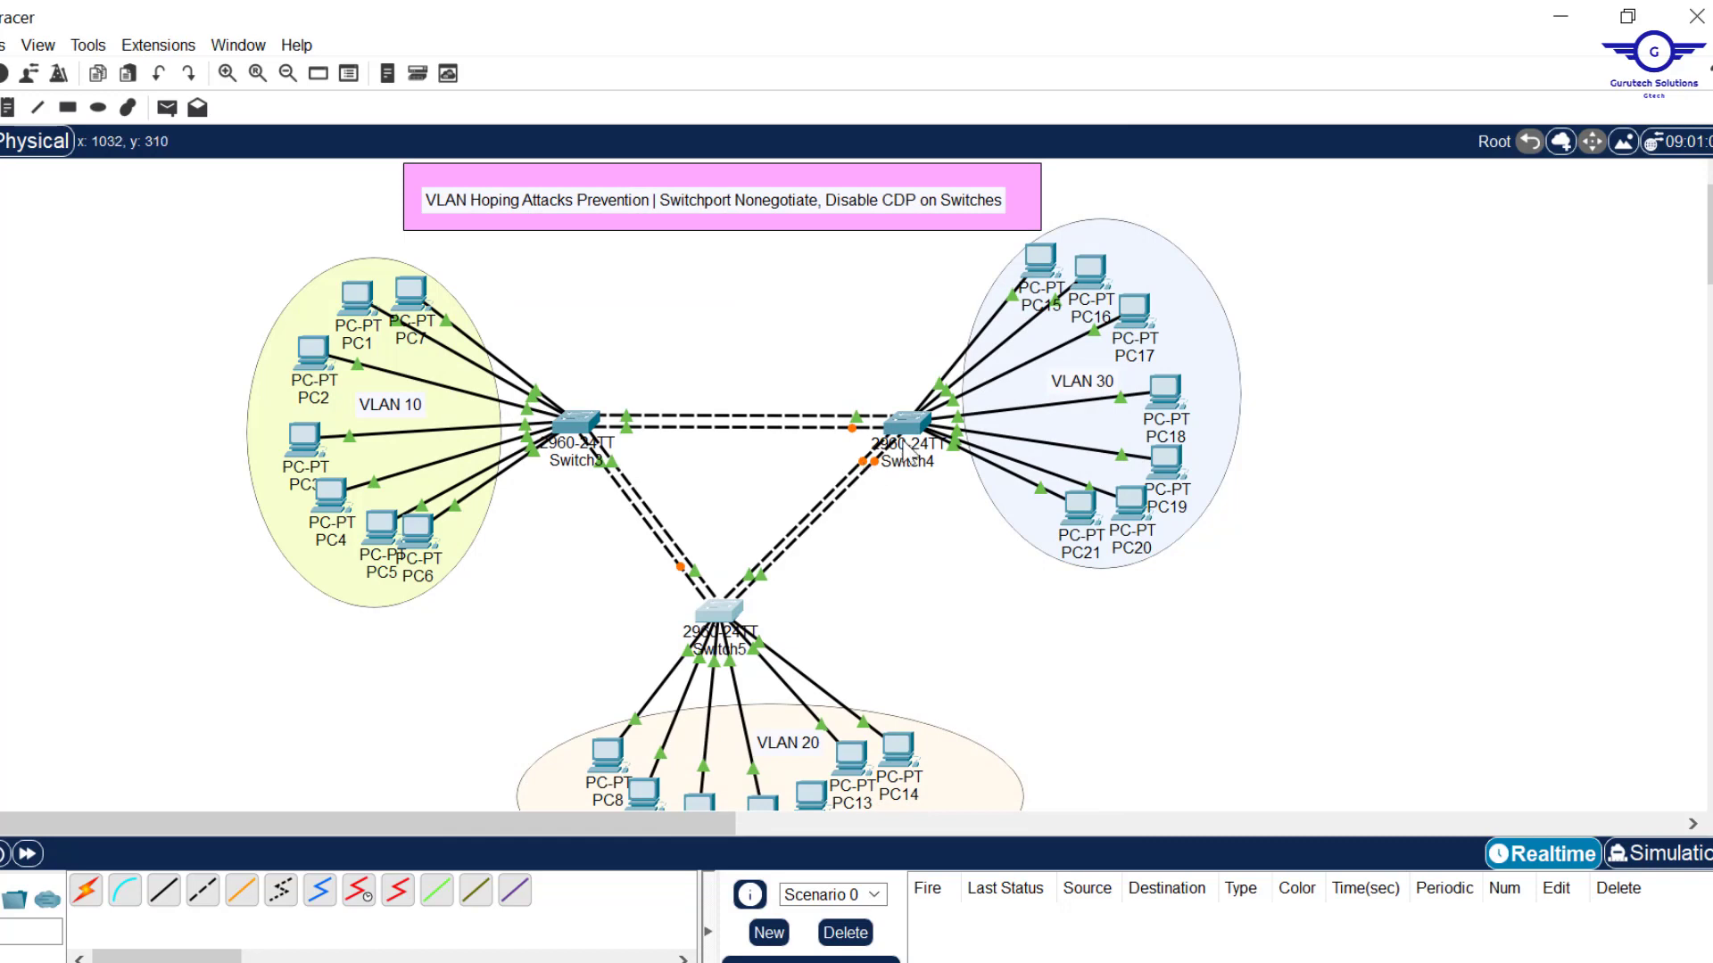
# Step: Open the command line of Switch4, the VLAN 30 switch, and enter global configuration mode
pyautogui.click(903, 428)
pyautogui.click(638, 205)
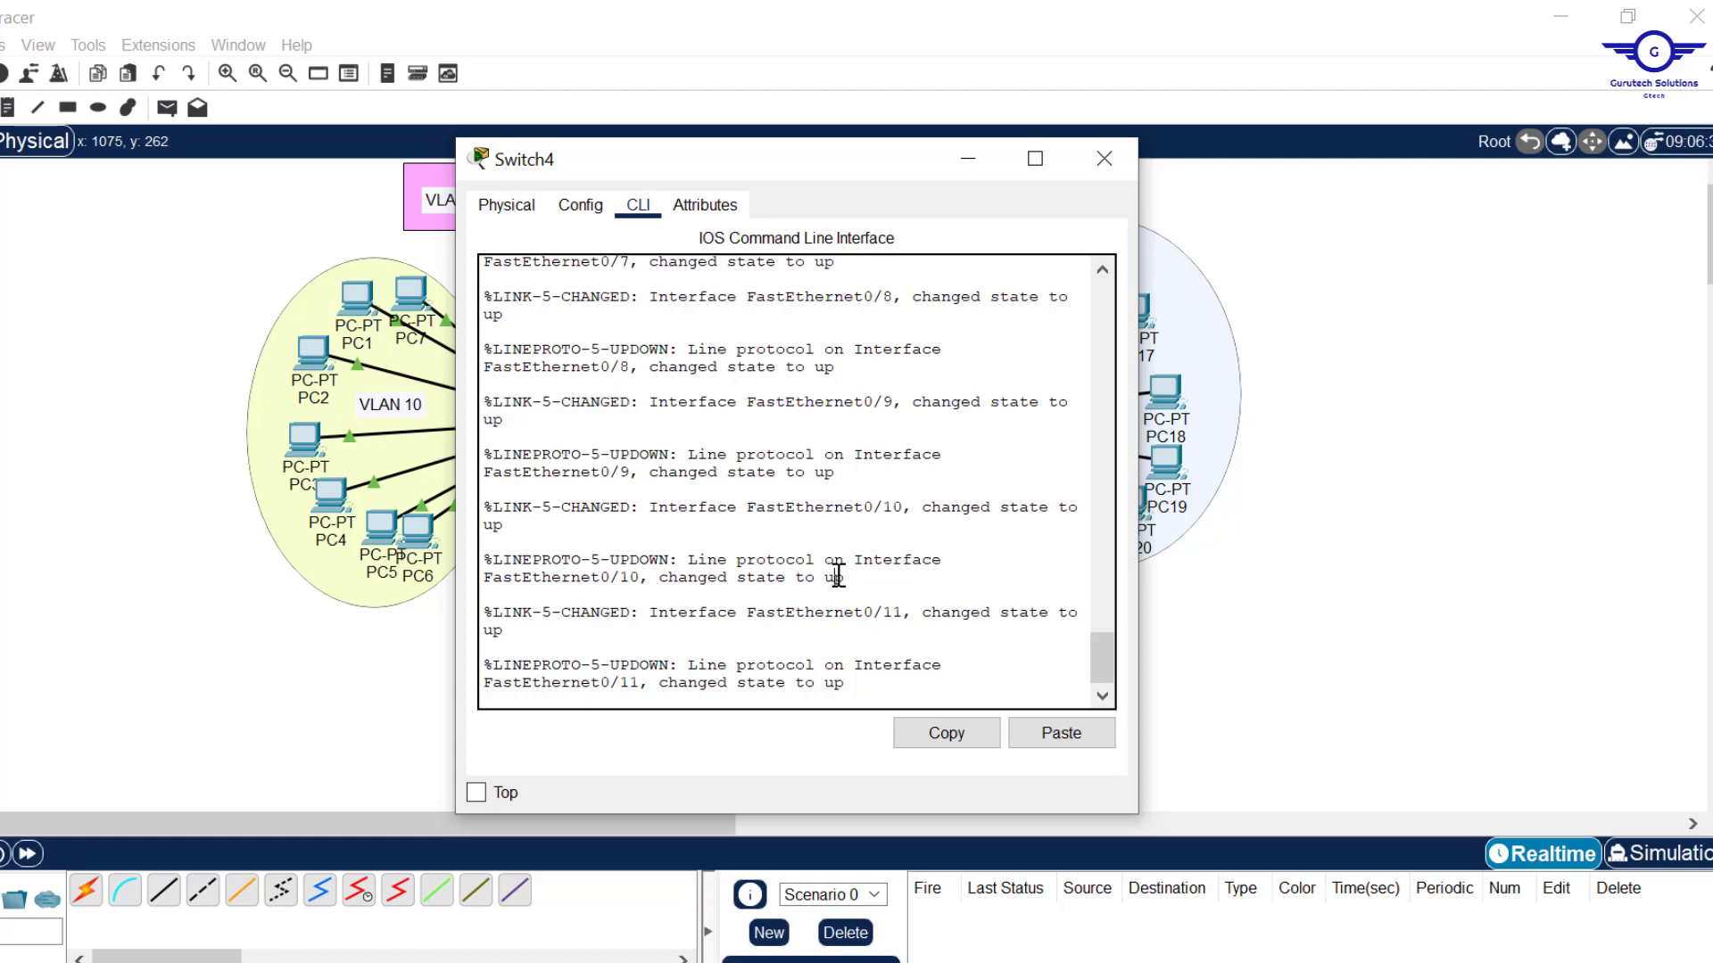
pyautogui.press('Return')
pyautogui.press('Return')
pyautogui.press('Return')
pyautogui.write('e')
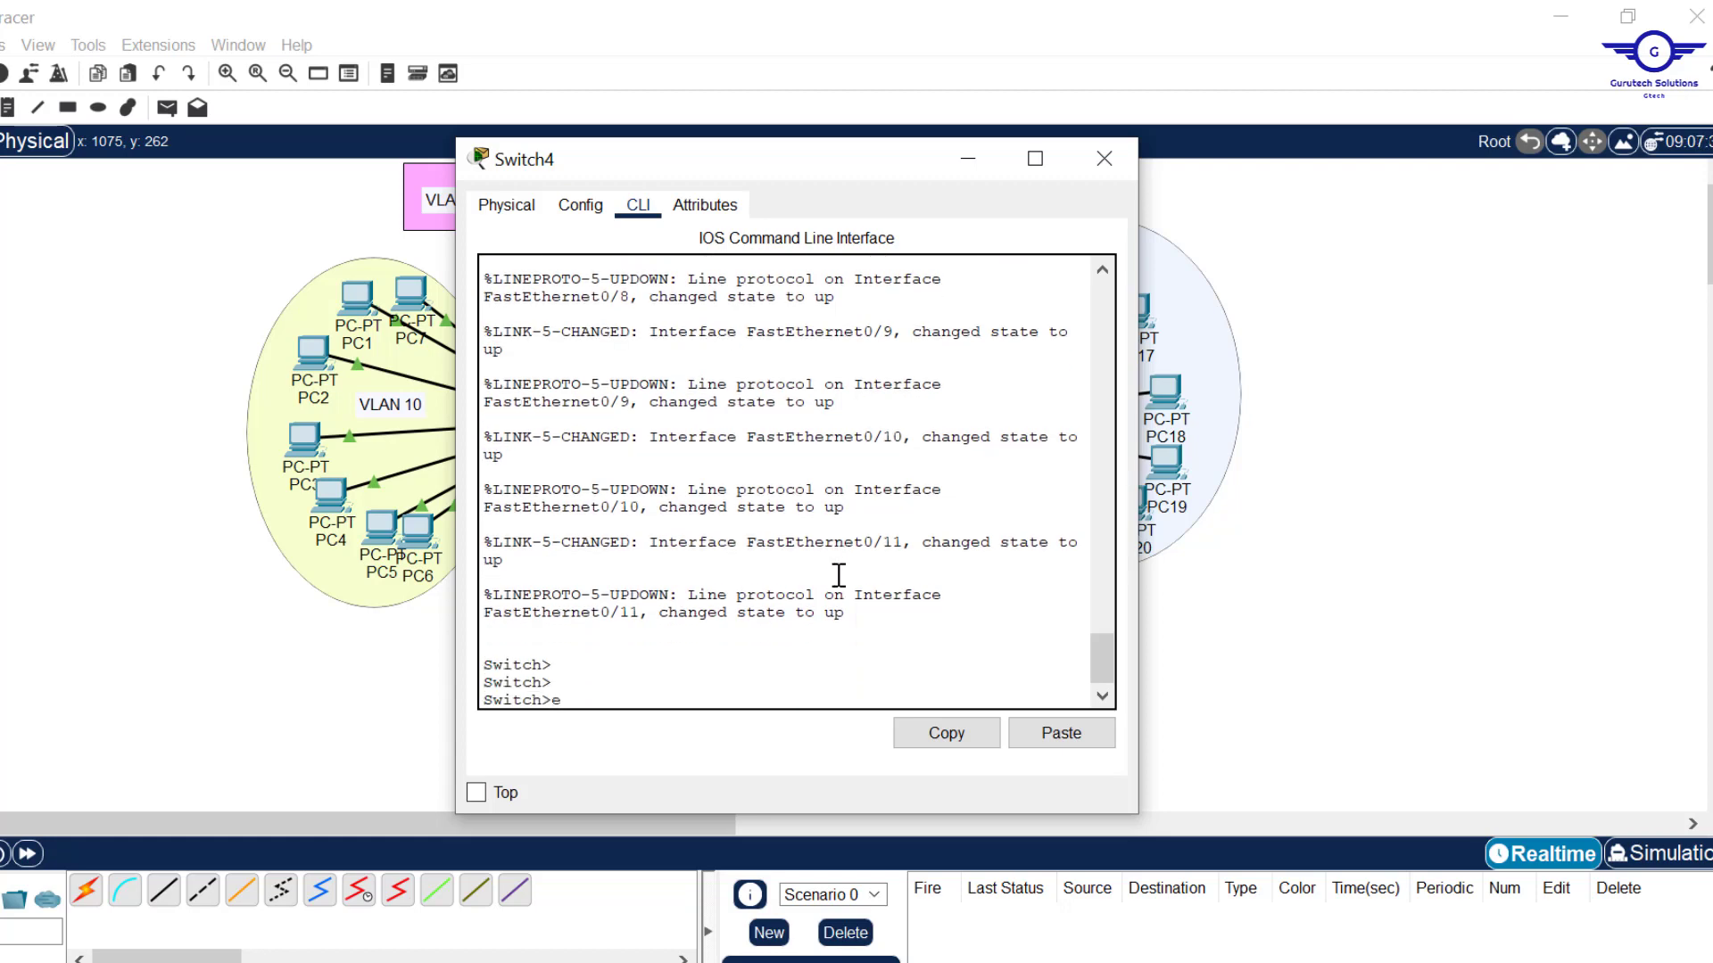
pyautogui.write('n')
pyautogui.press('Return')
pyautogui.press('Return')
pyautogui.write('conf')
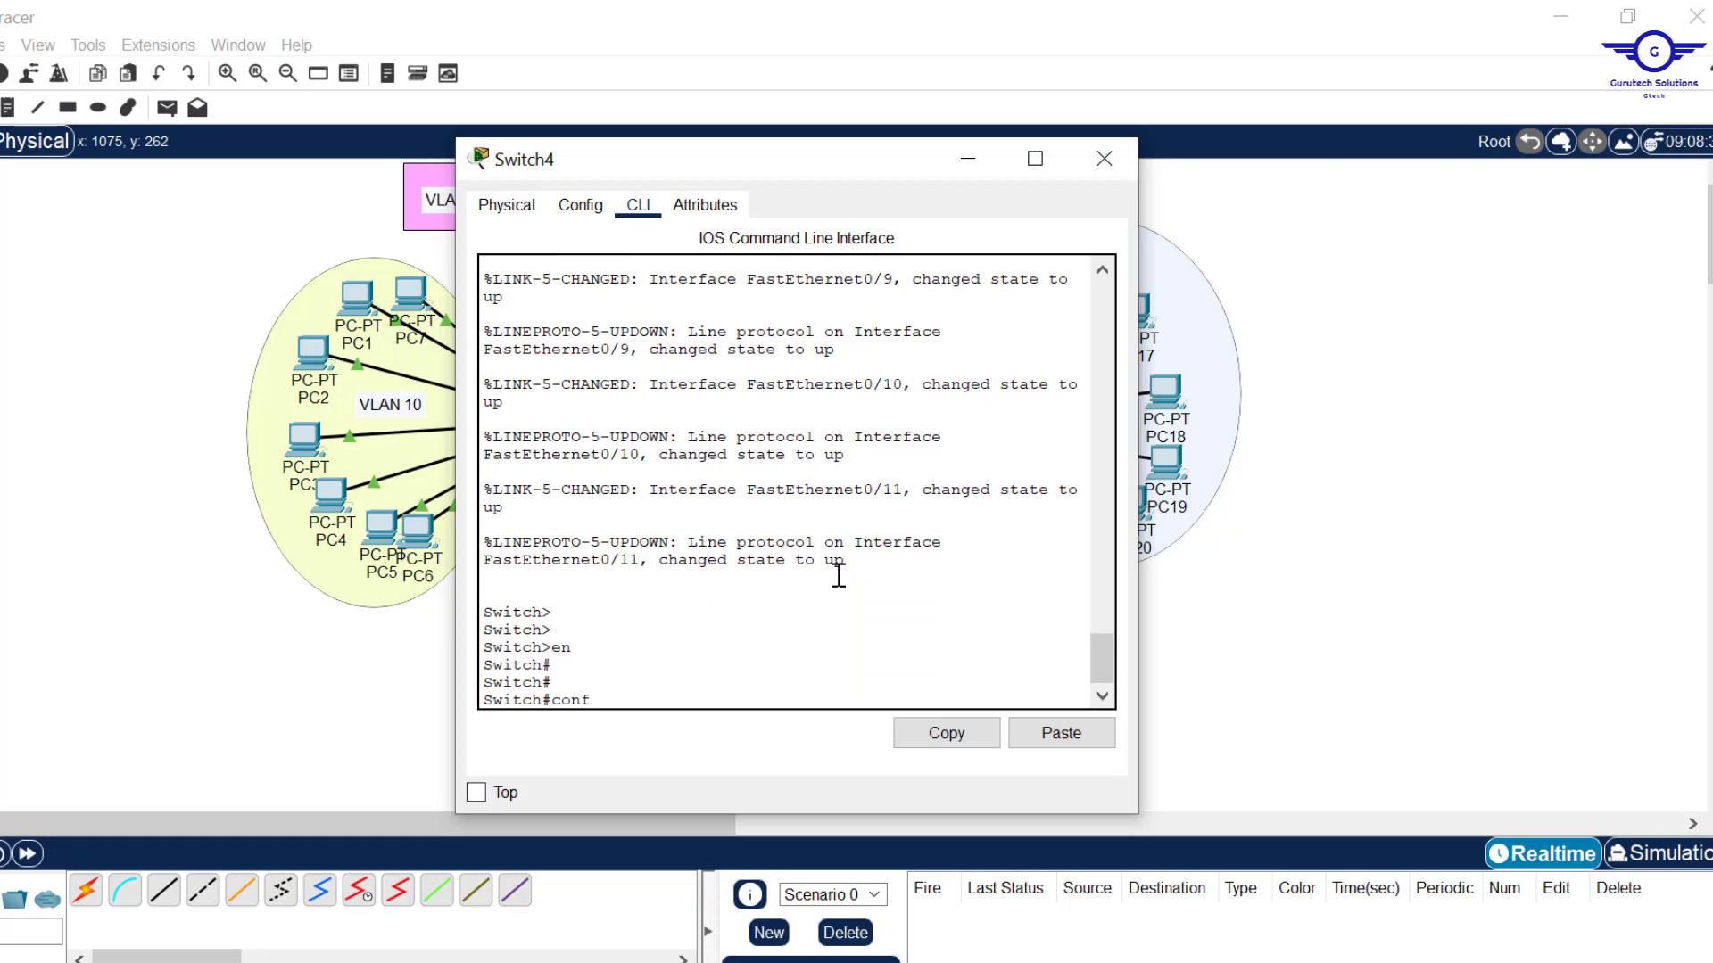
pyautogui.write(' t')
pyautogui.press('Return')
pyautogui.press('Return')
pyautogui.press('Return')
pyautogui.press('Return')
# Step: Create VLAN 30 on Switch4, name it FIN, and exit VLAN configuration
pyautogui.write('vl')
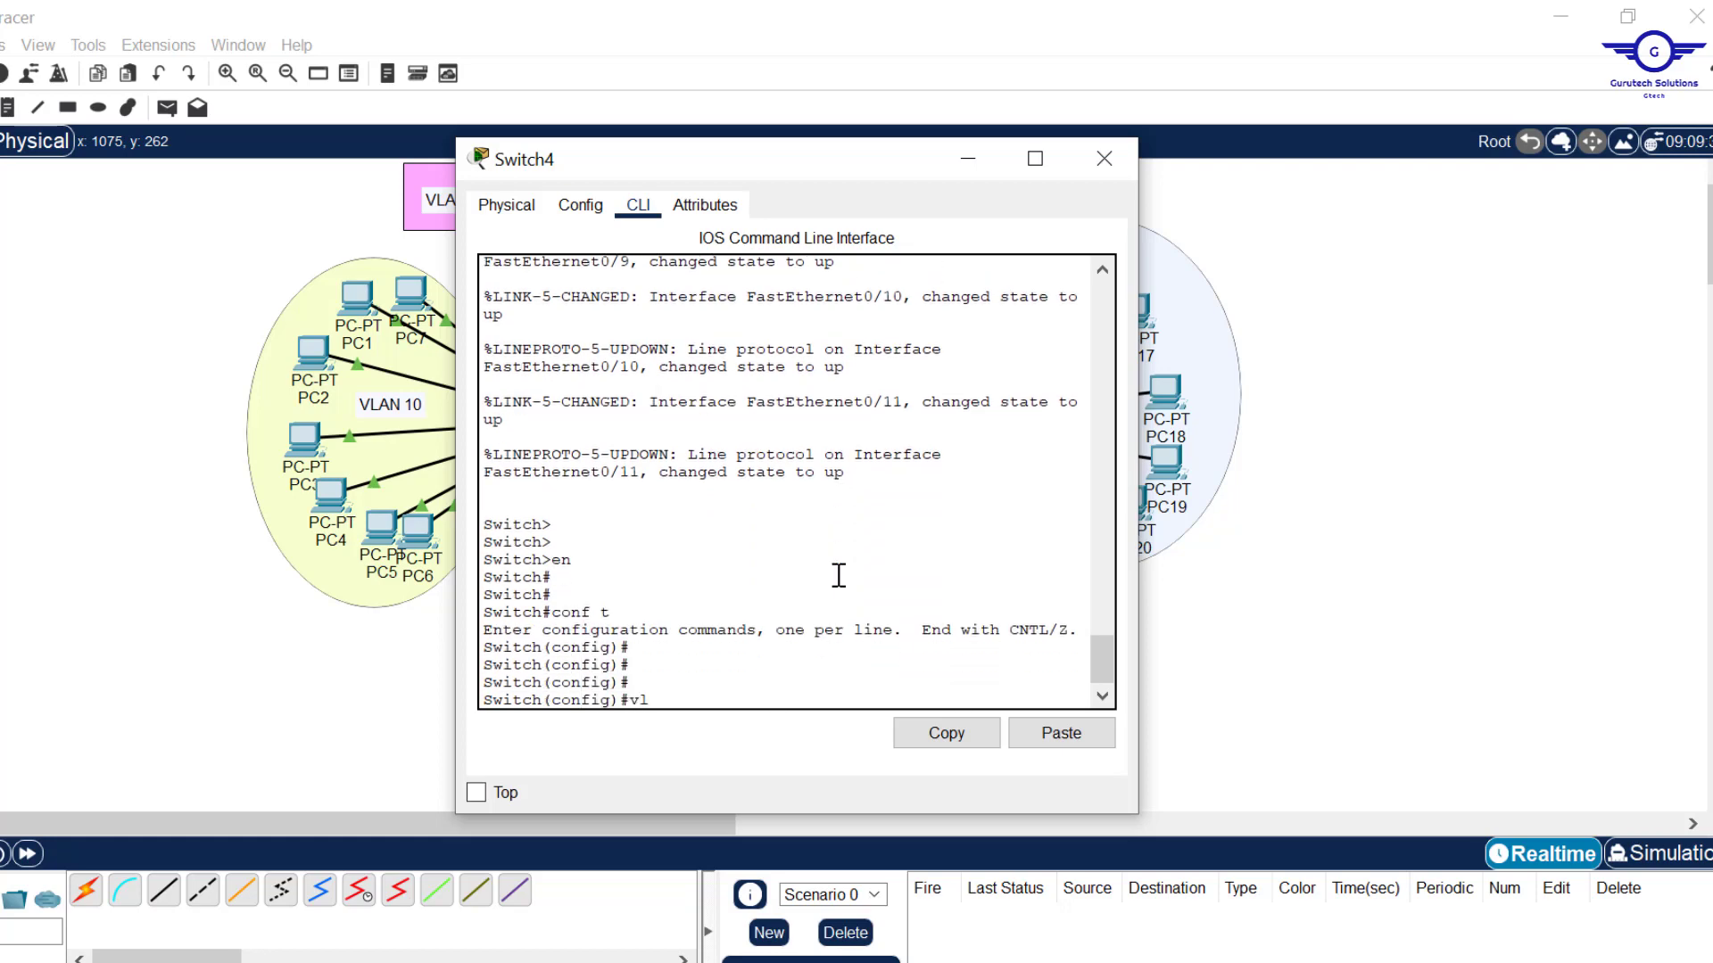
pyautogui.write('an 30')
pyautogui.press('Return')
pyautogui.write('na')
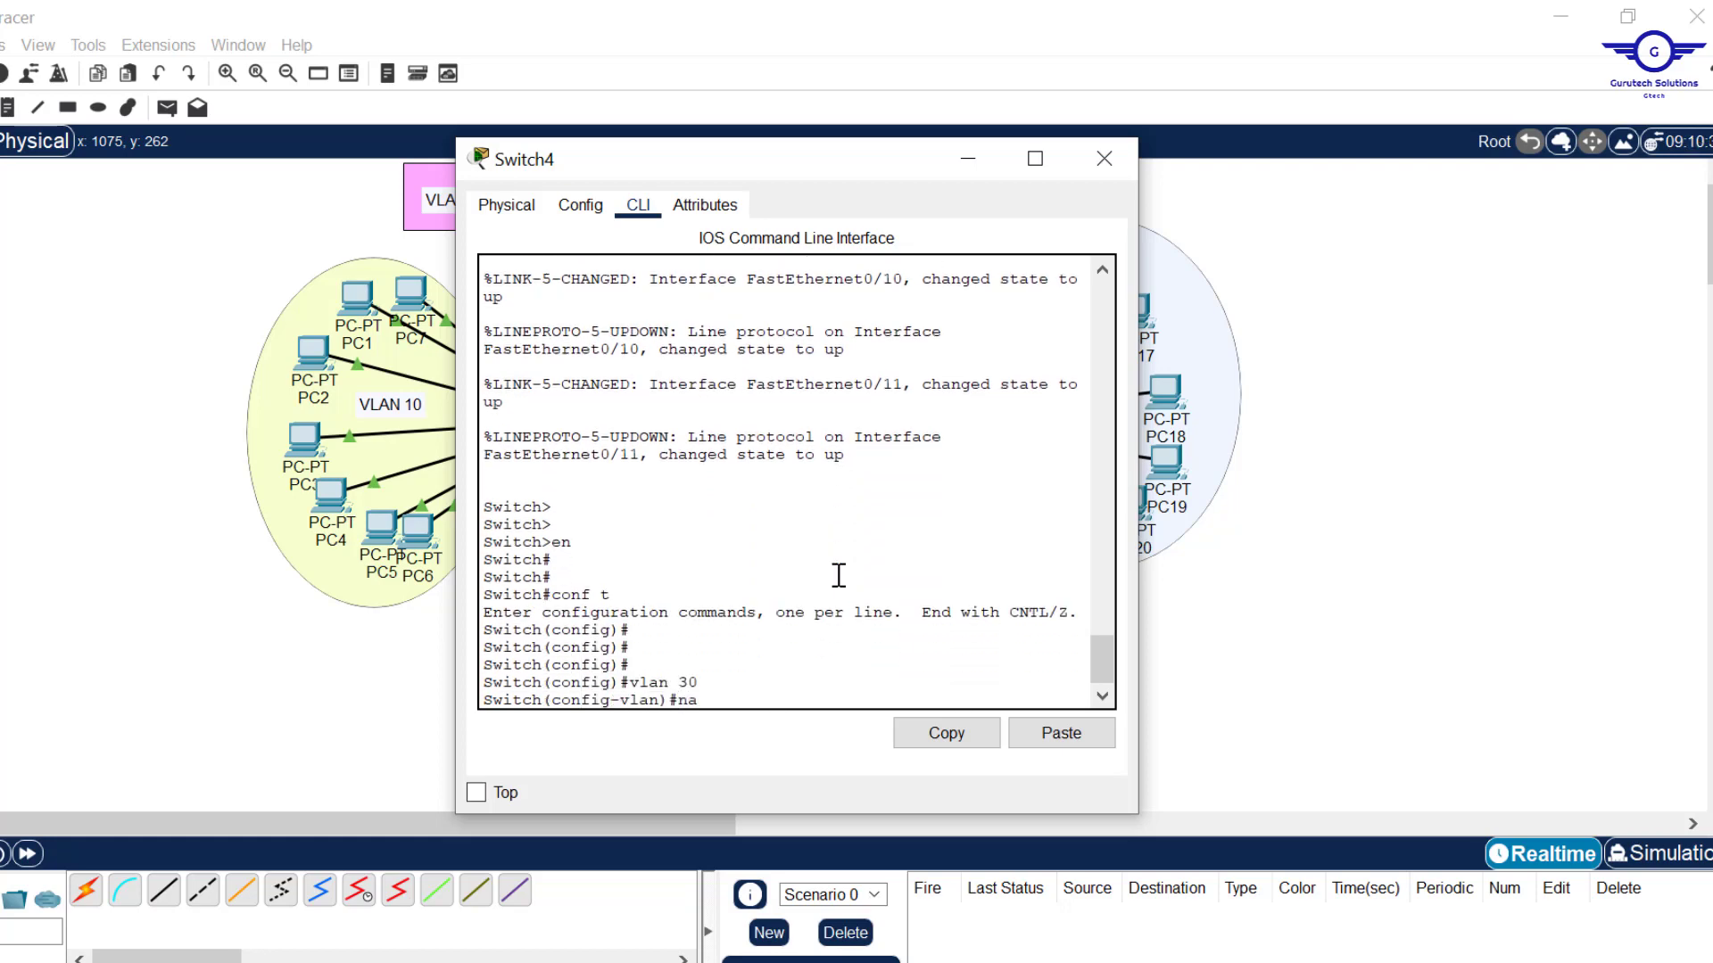
pyautogui.write('me FIN')
pyautogui.press('Return')
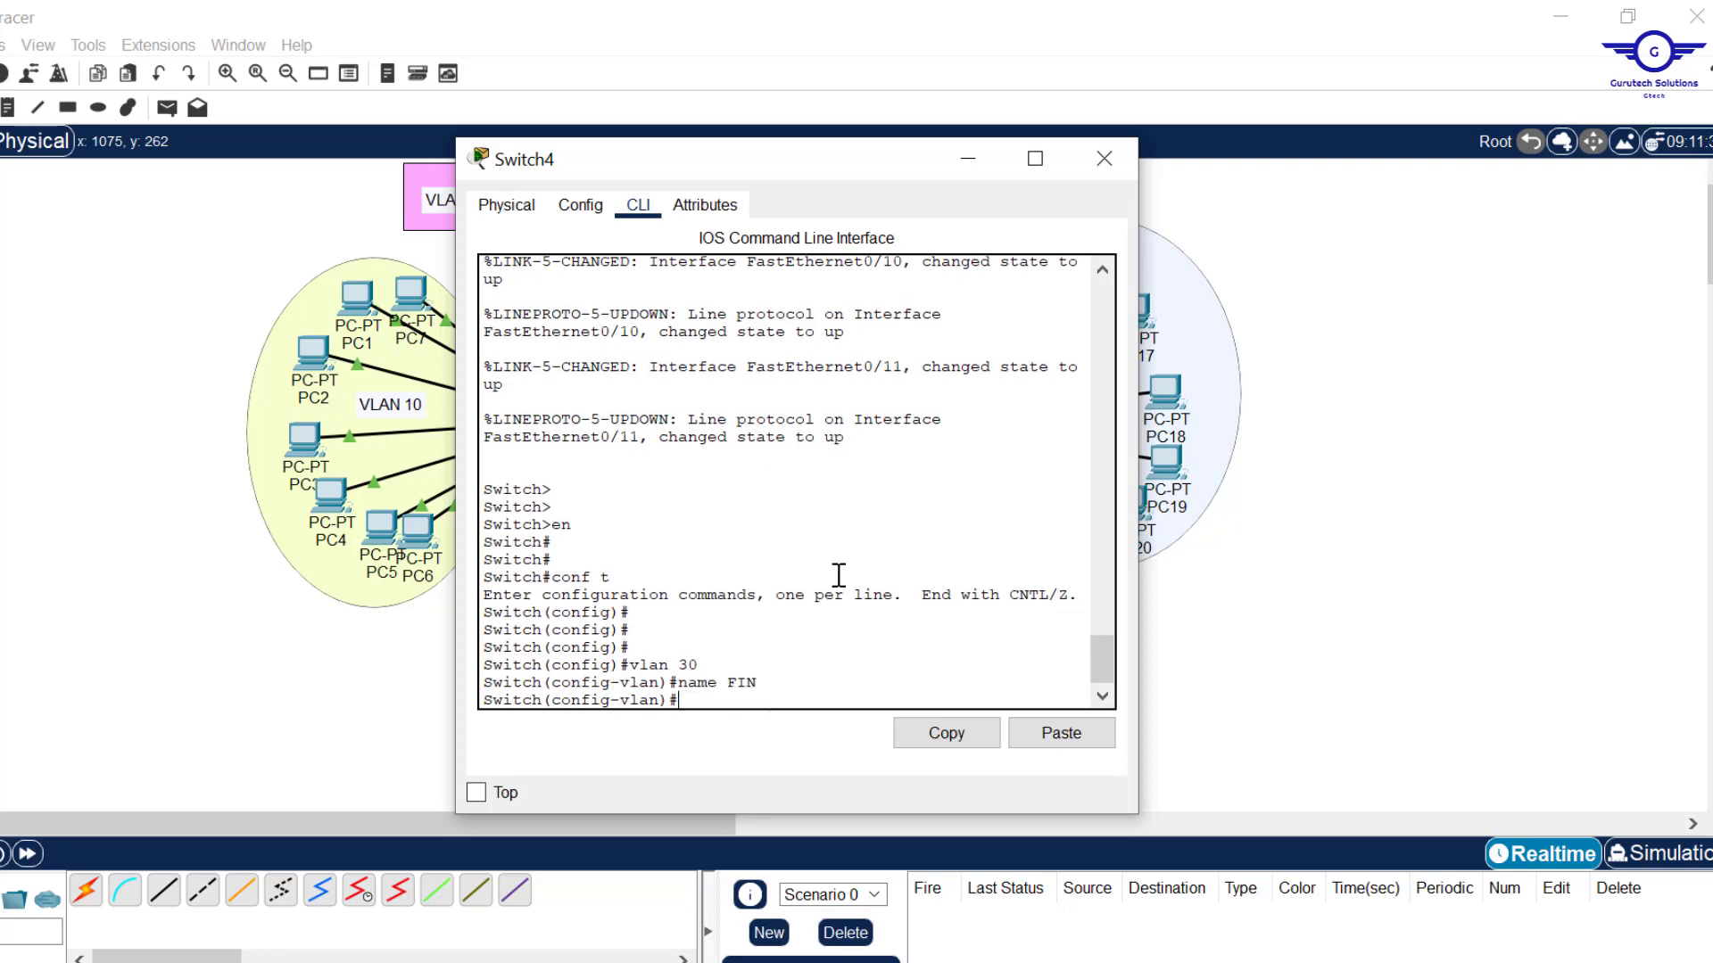
pyautogui.write('ex')
pyautogui.press('Return')
pyautogui.press('Return')
pyautogui.press('Return')
# Step: Create VLAN 33 on Switch4 with the name NATIVE, exit VLAN configuration, and close the switch window
pyautogui.write('vlan')
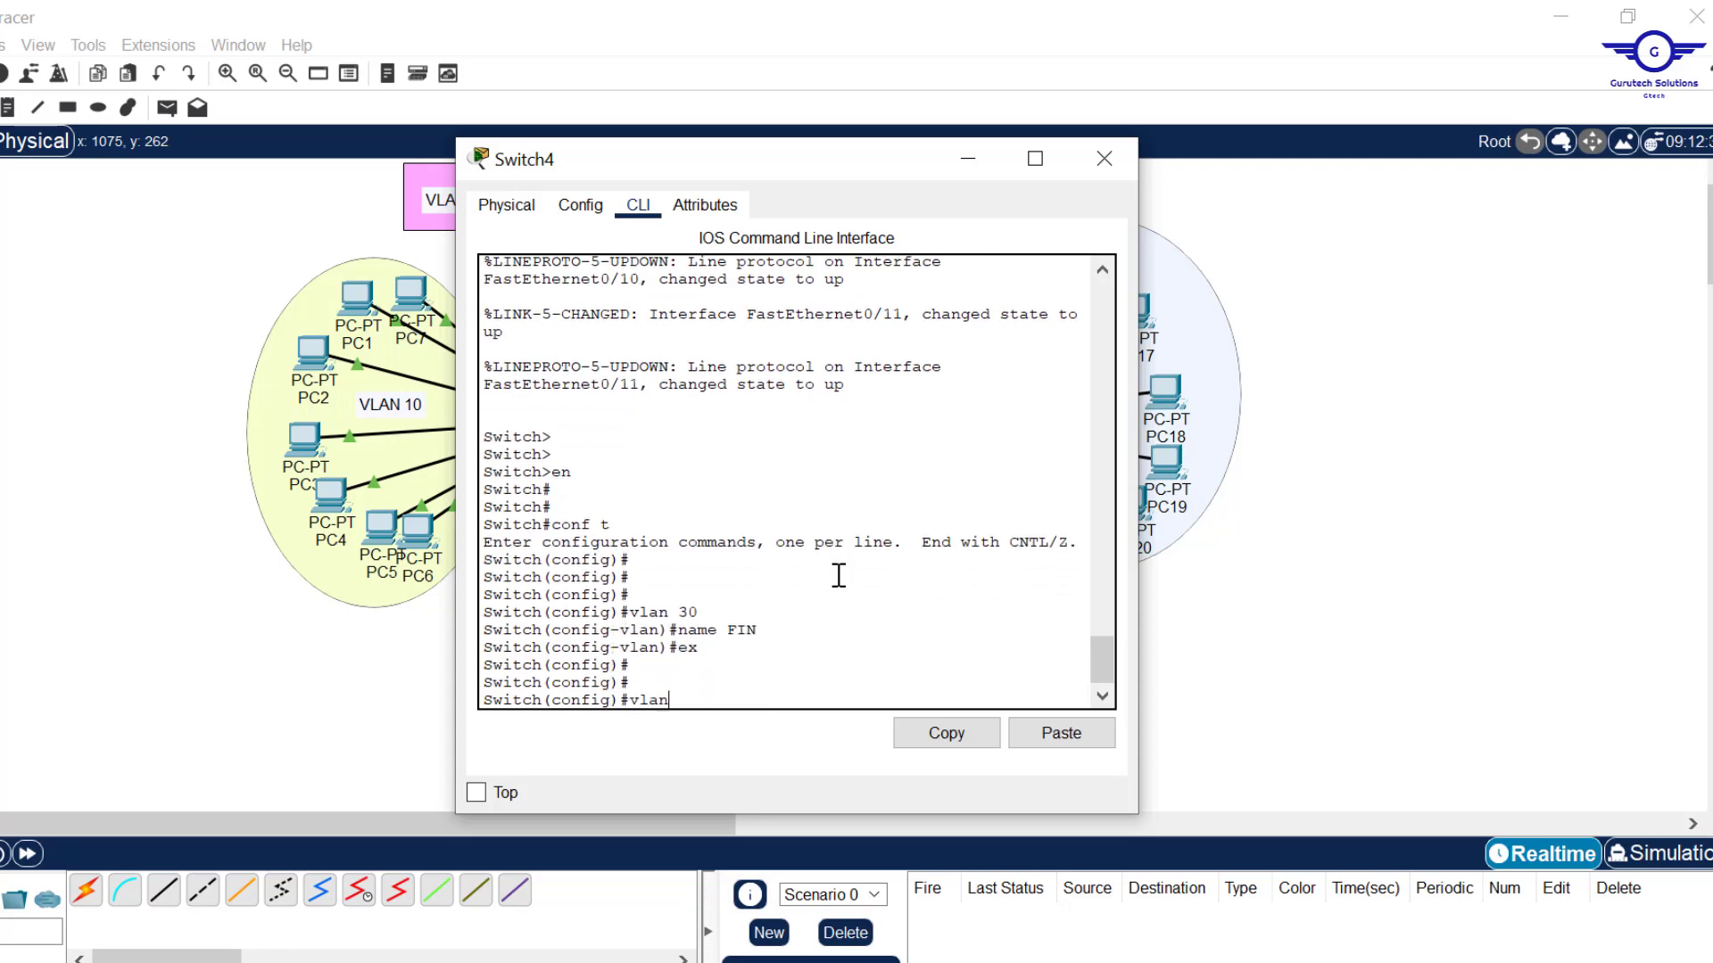
pyautogui.write(' 33')
pyautogui.press('Return')
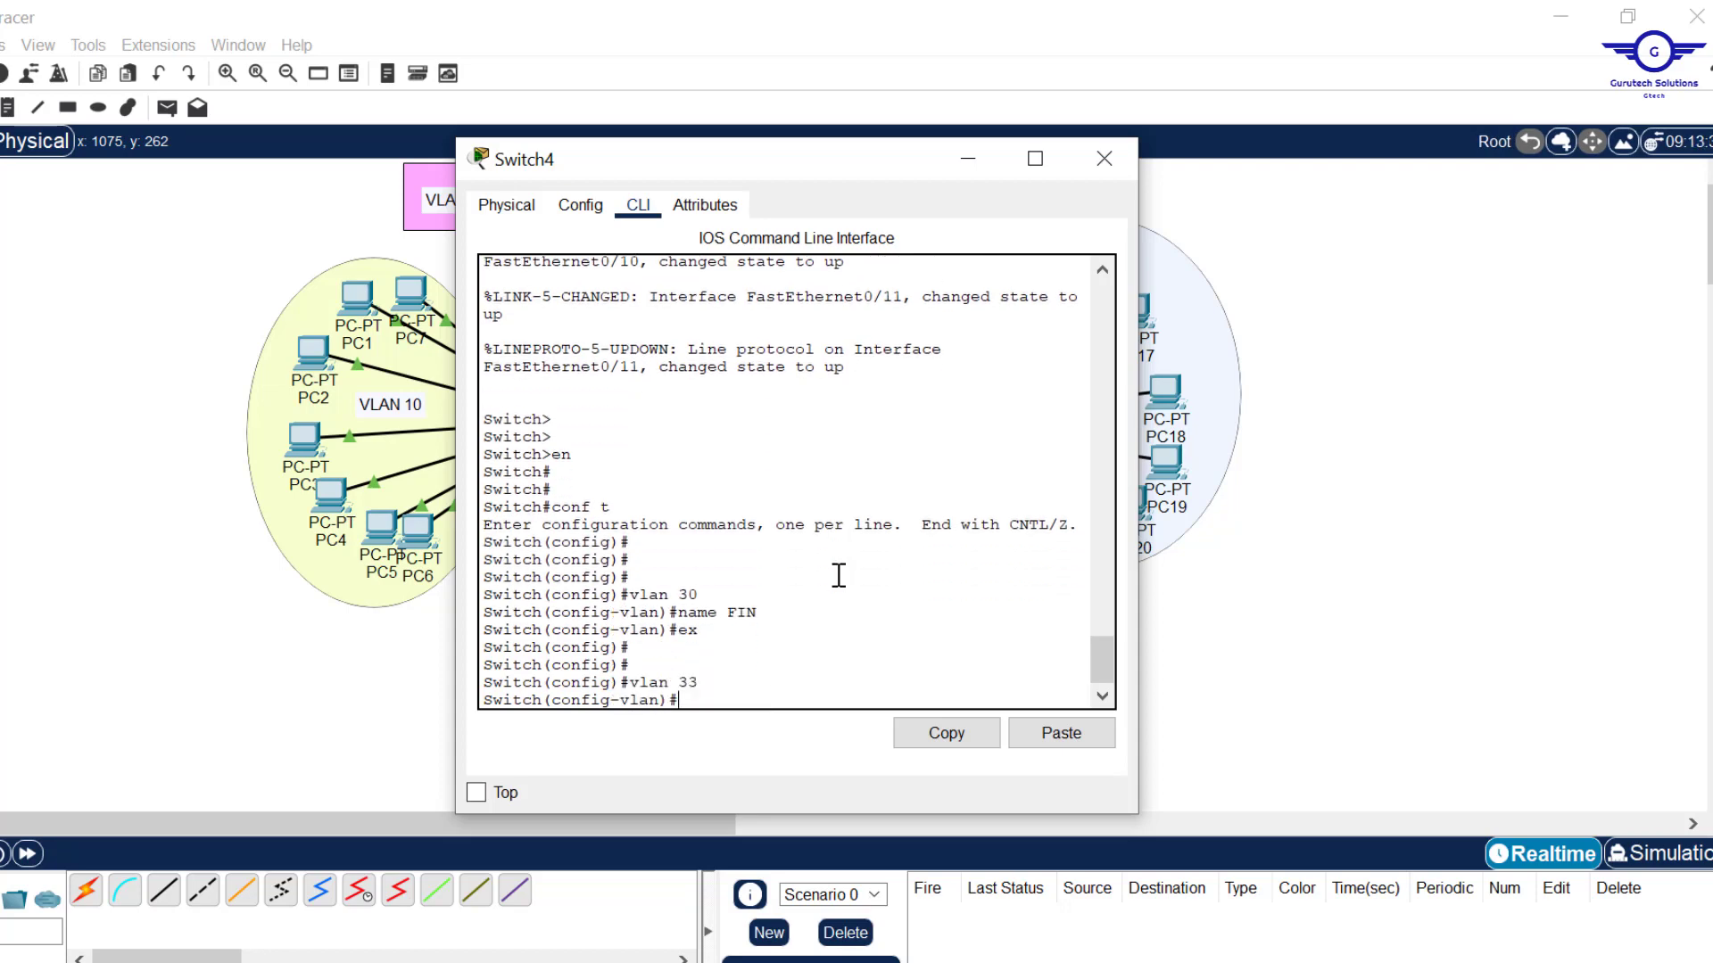
pyautogui.write('name NATIVE')
pyautogui.press('Return')
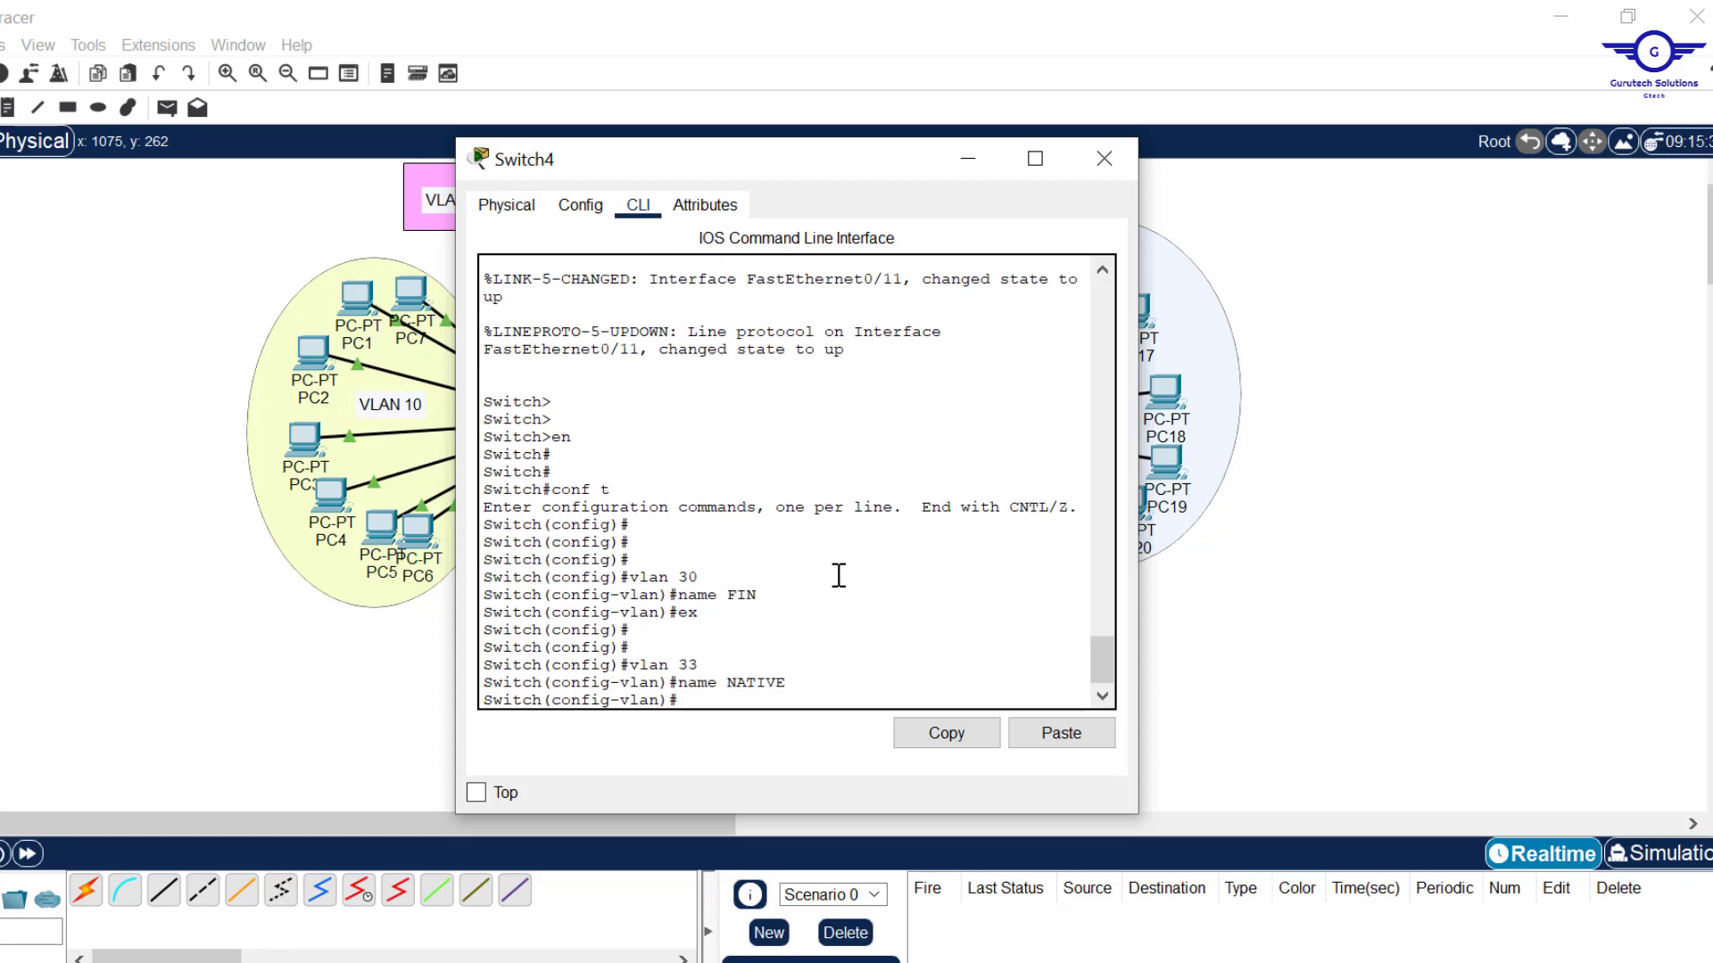
pyautogui.write('ex')
pyautogui.press('Return')
pyautogui.press('Return')
pyautogui.press('Return')
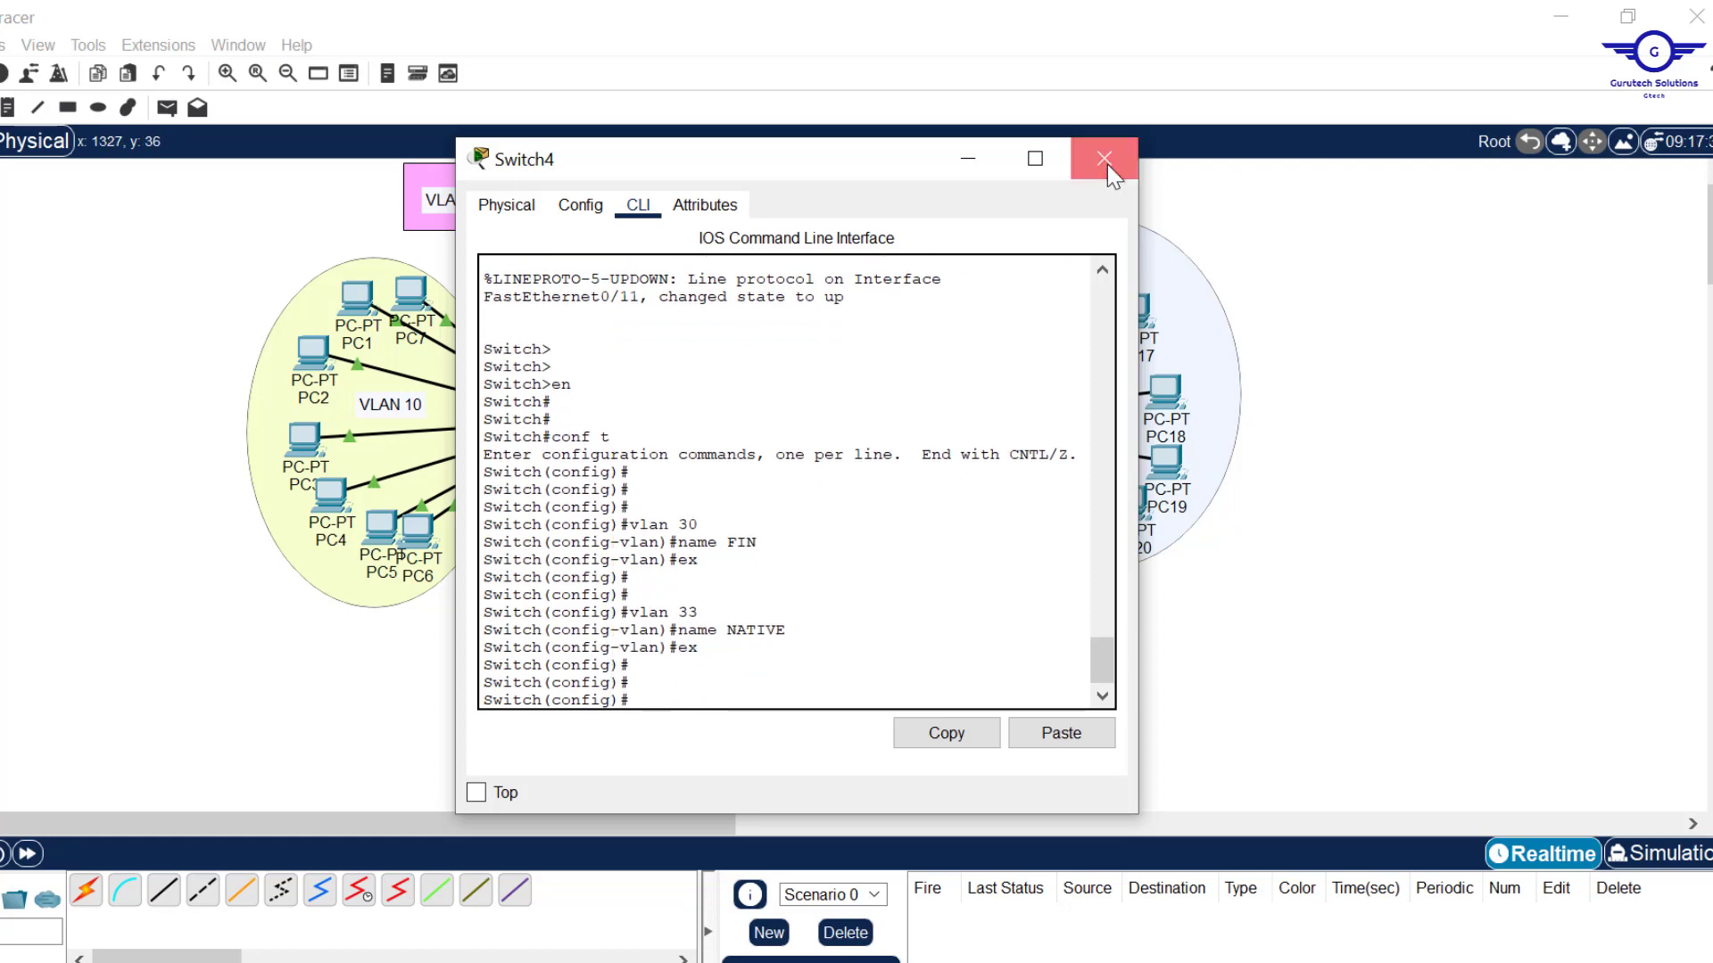
pyautogui.click(1105, 161)
# Step: Switch to config-guide.txt in Notepad and review the access port and nonegotiate instructions beside the topology
pyautogui.hotkey('alt', 'Tab')
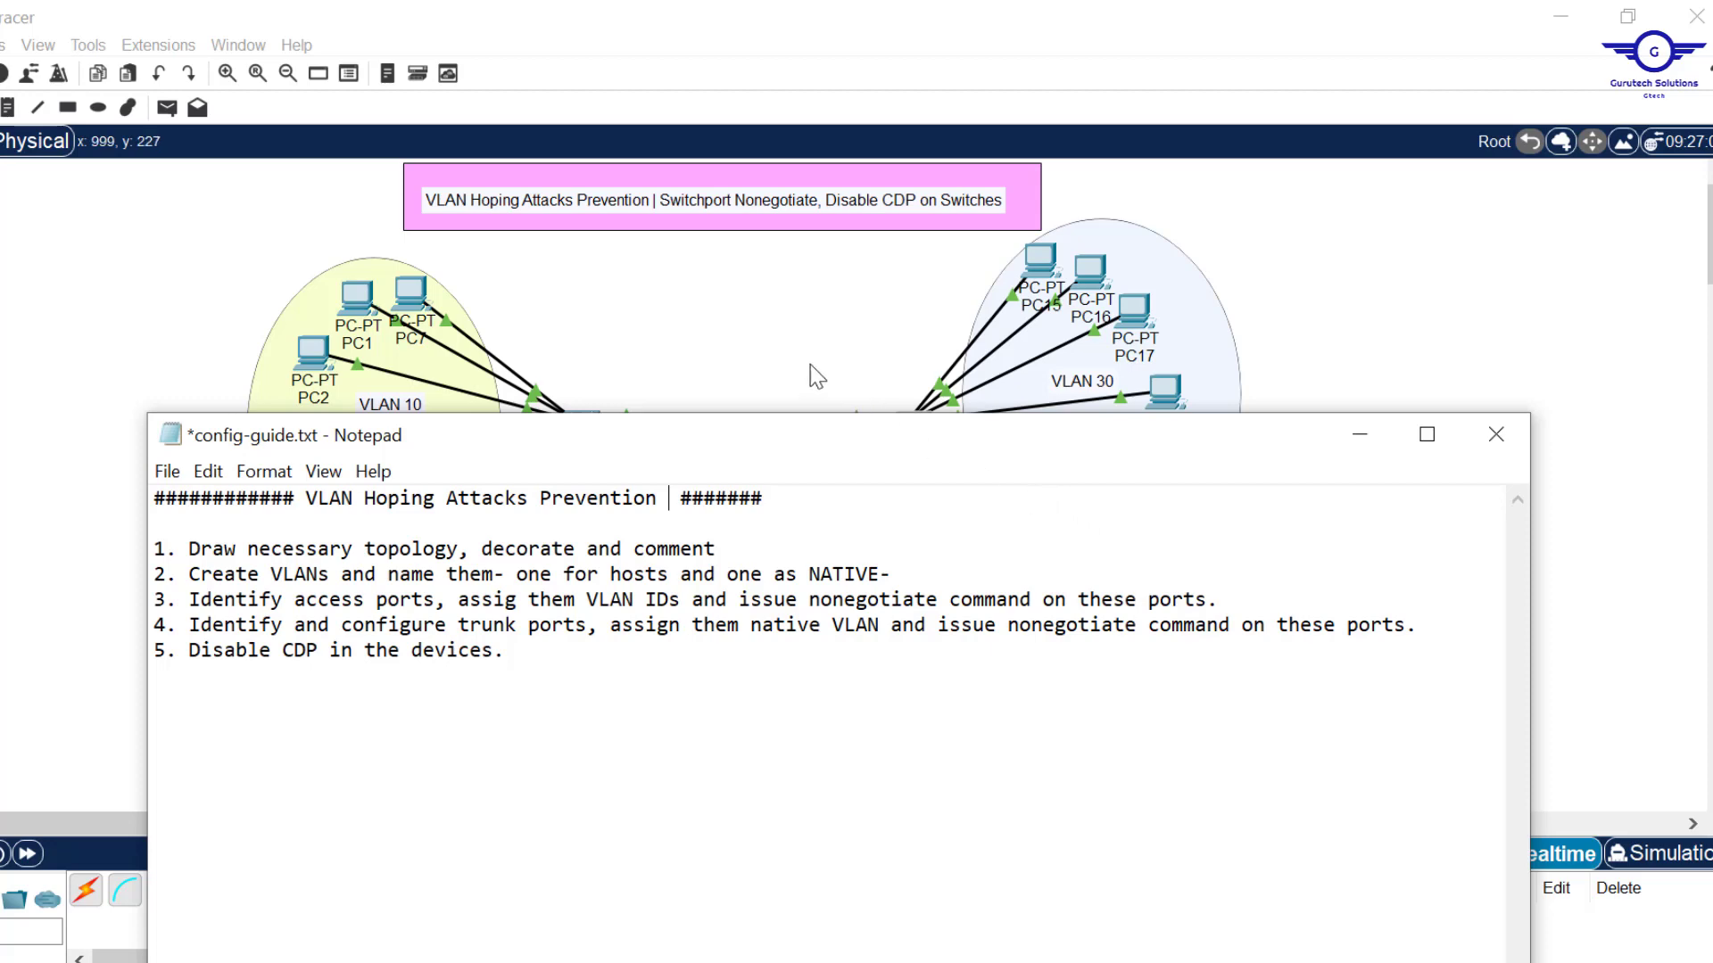
pyautogui.click(750, 336)
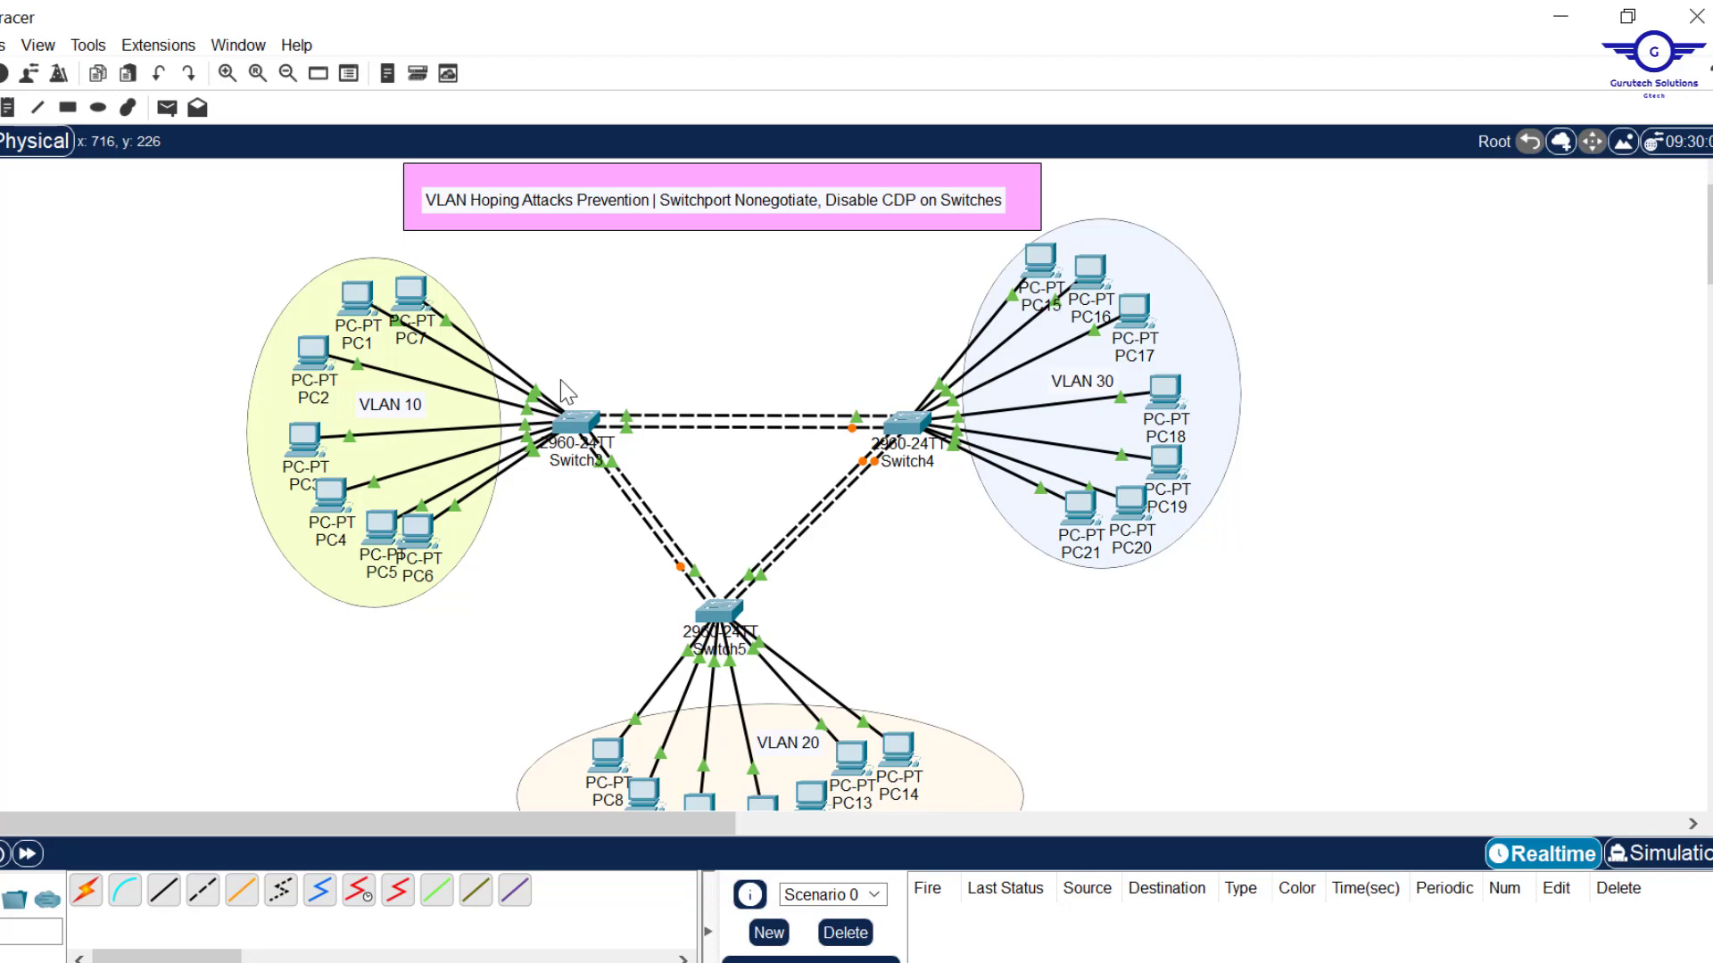
pyautogui.hotkey('alt', 'Tab')
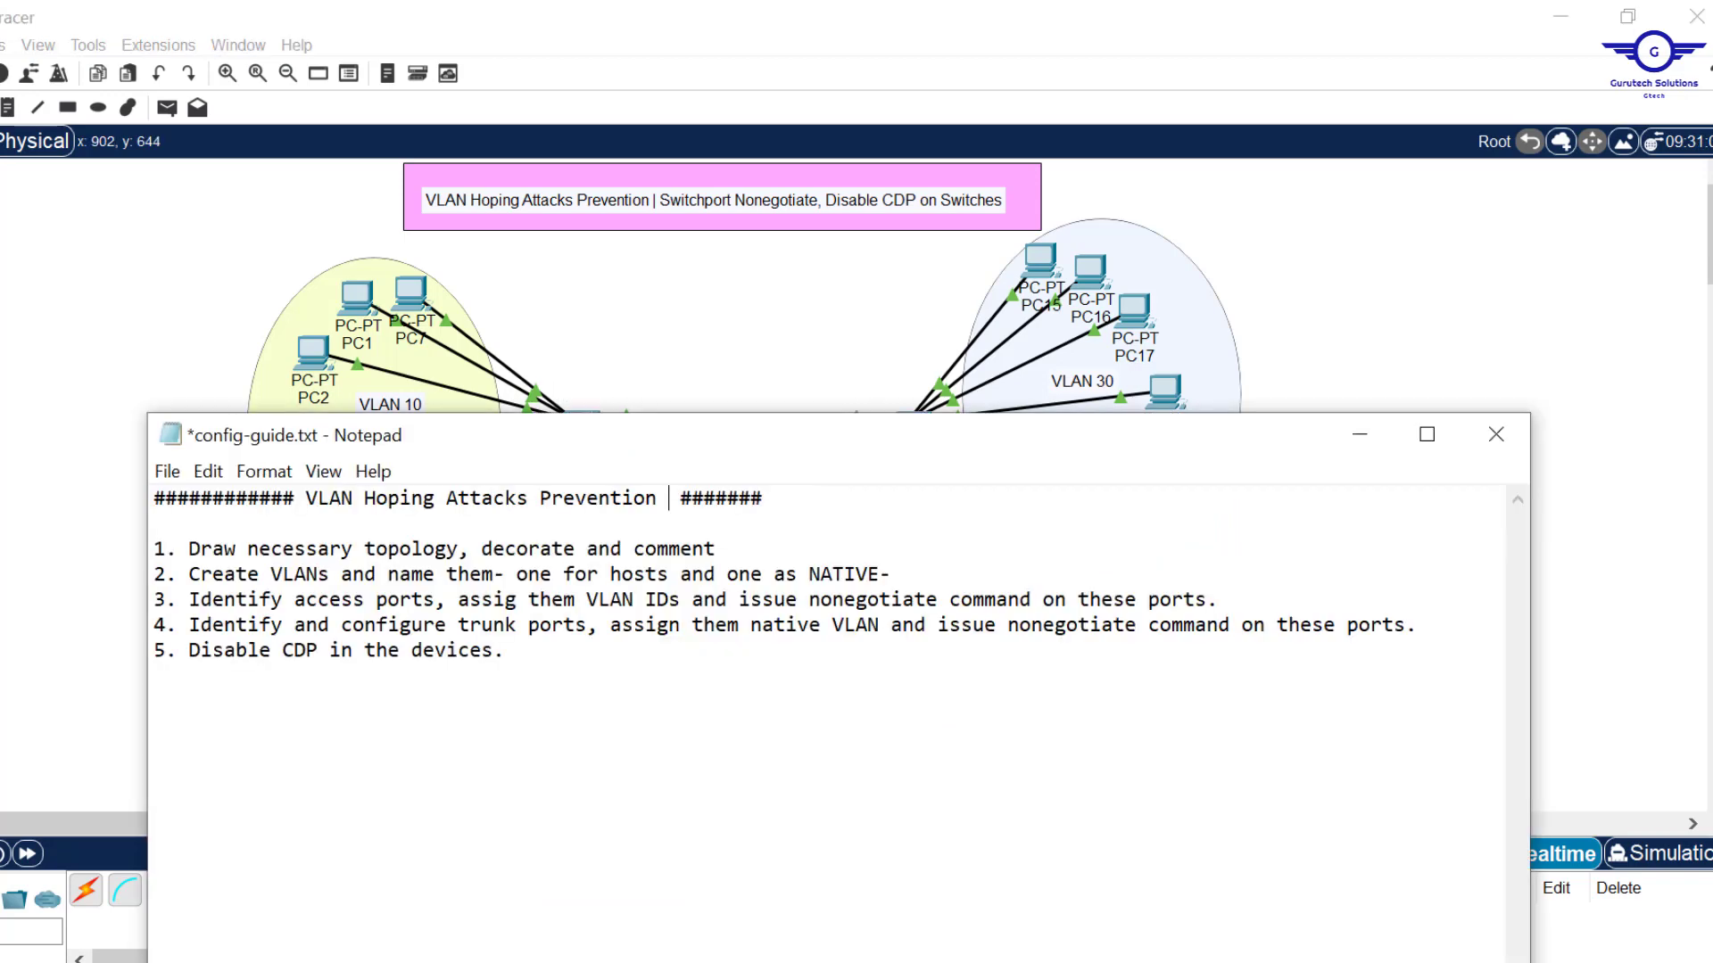
pyautogui.moveTo(879, 439); pyautogui.dragTo(866, 522)
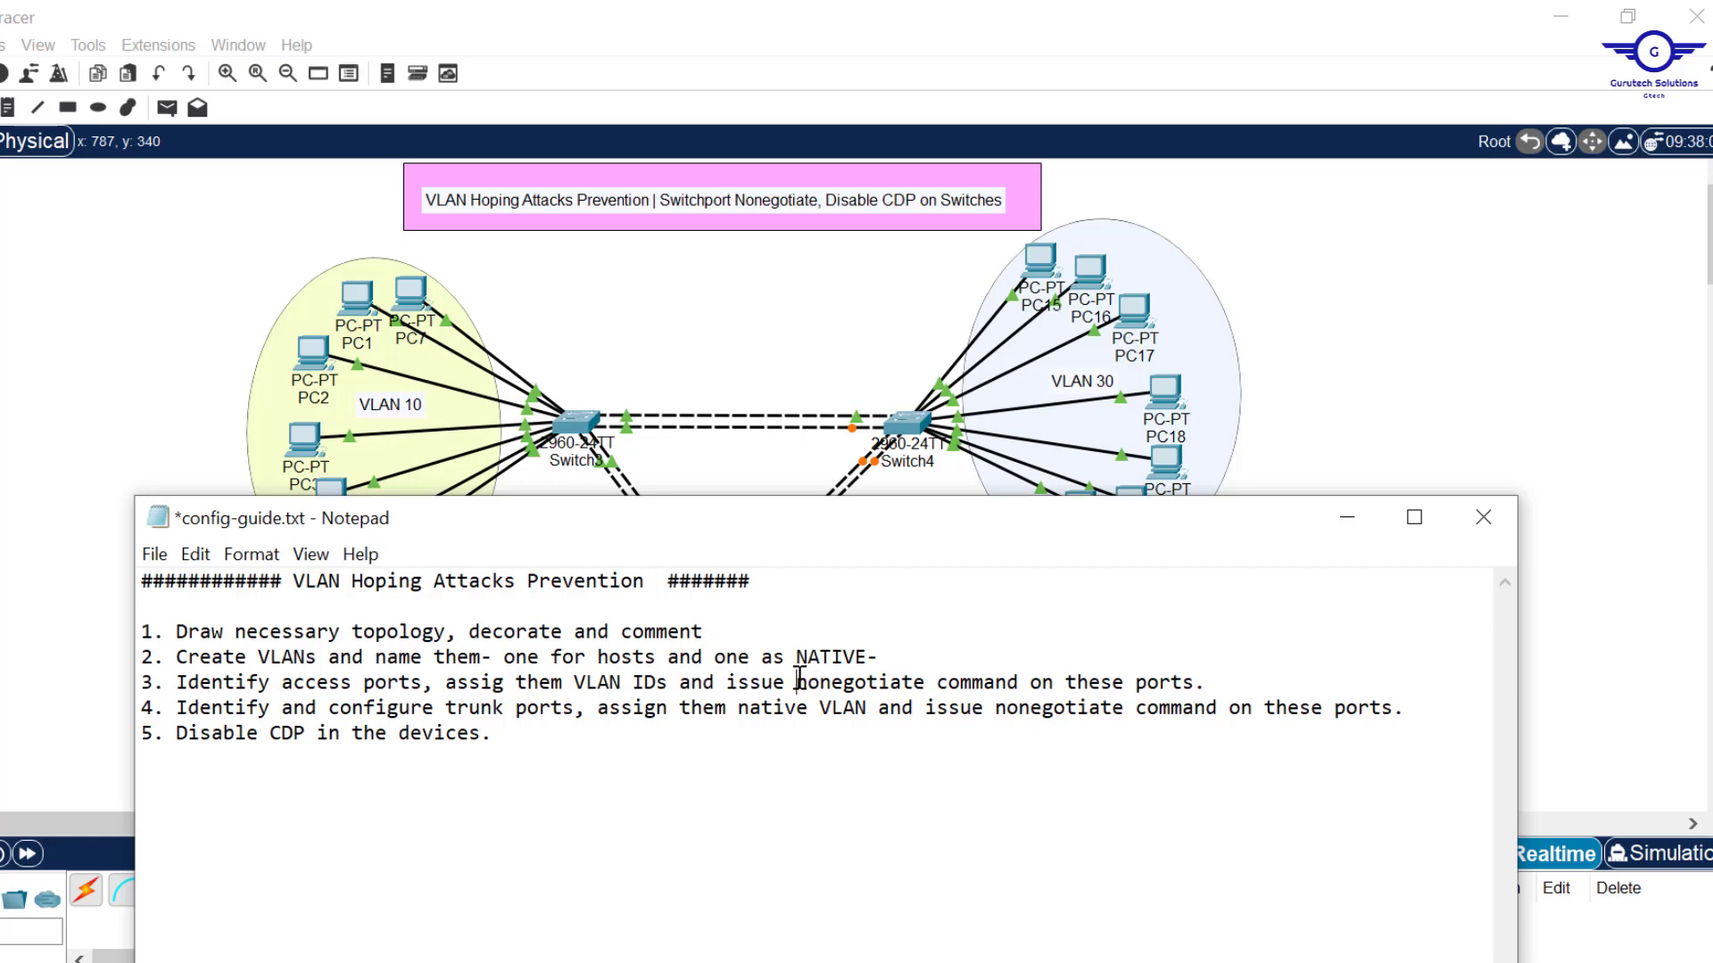
pyautogui.moveTo(797, 681); pyautogui.dragTo(1192, 685)
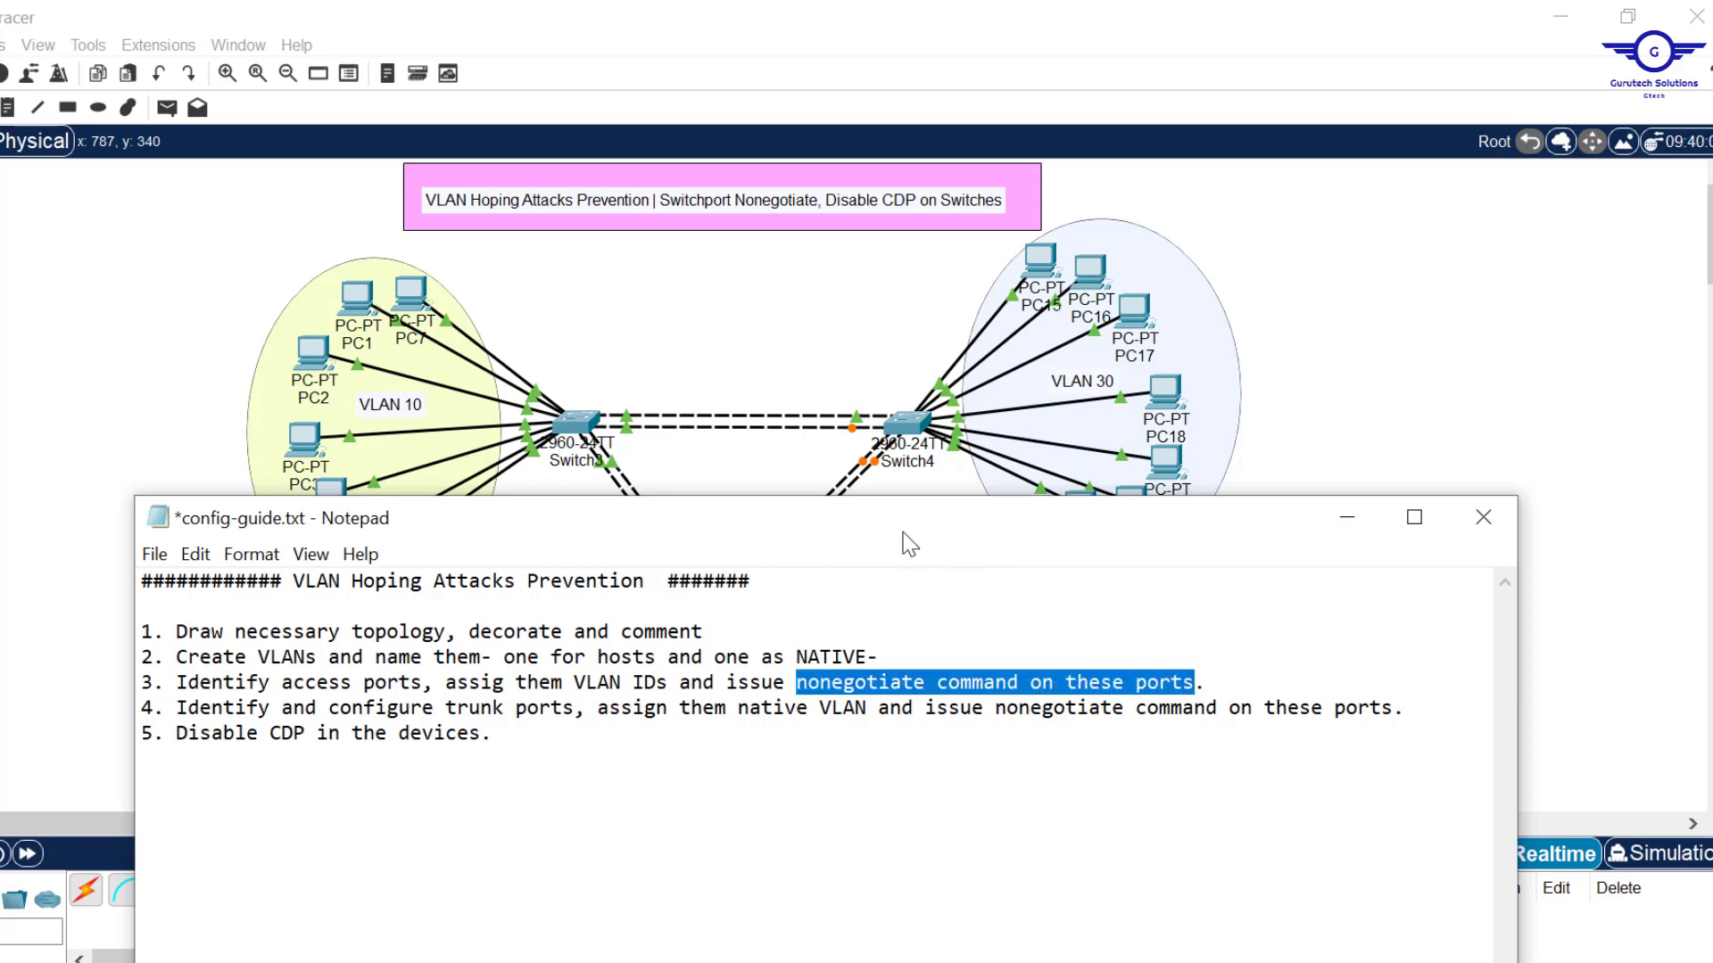
pyautogui.moveTo(797, 541); pyautogui.dragTo(837, 487)
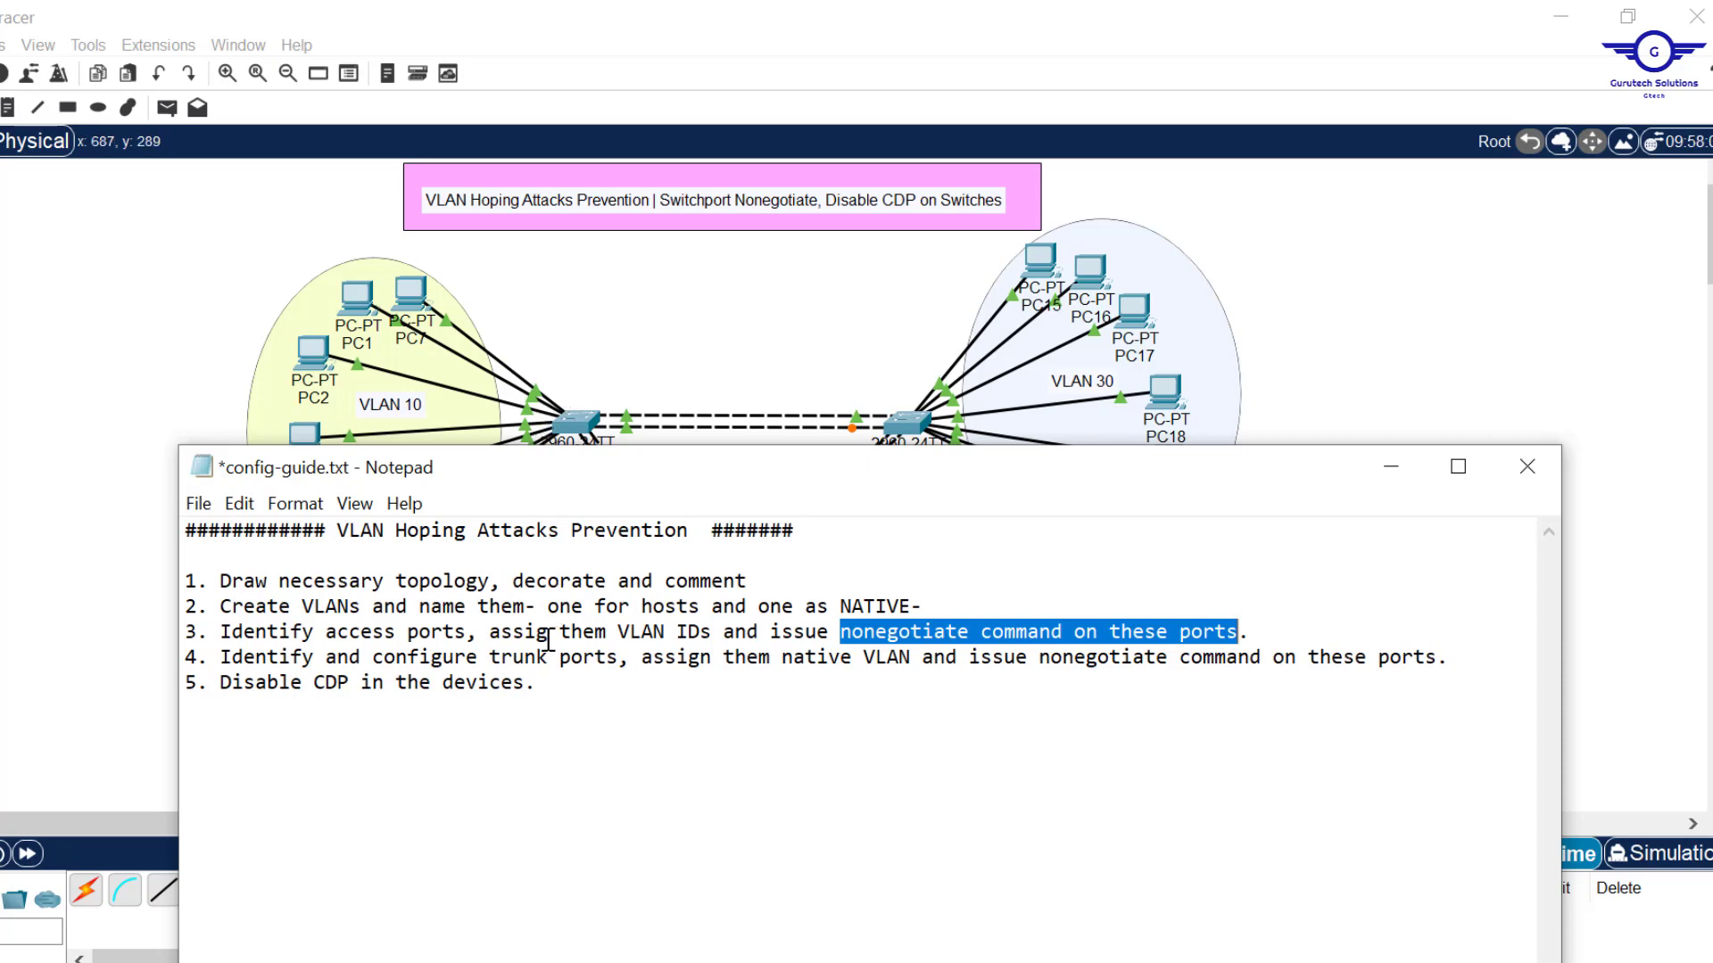
# Step: Return to Packet Tracer and examine the port summary of Switch3 on the topology
pyautogui.click(569, 423)
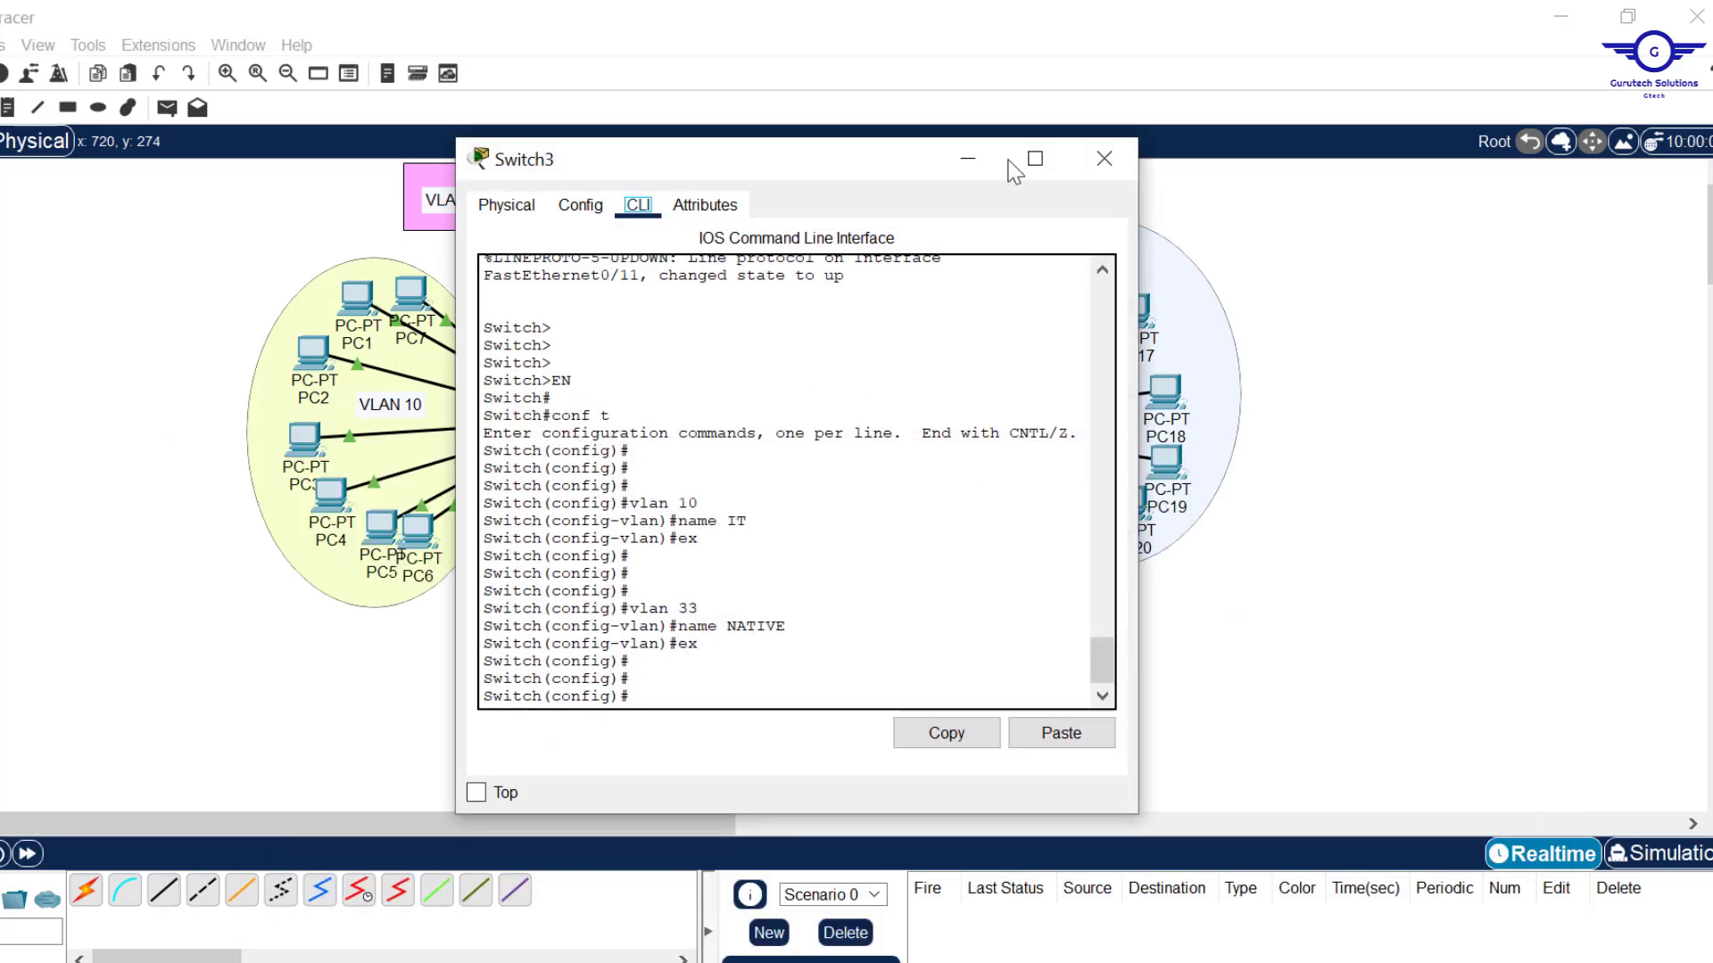
pyautogui.click(1103, 163)
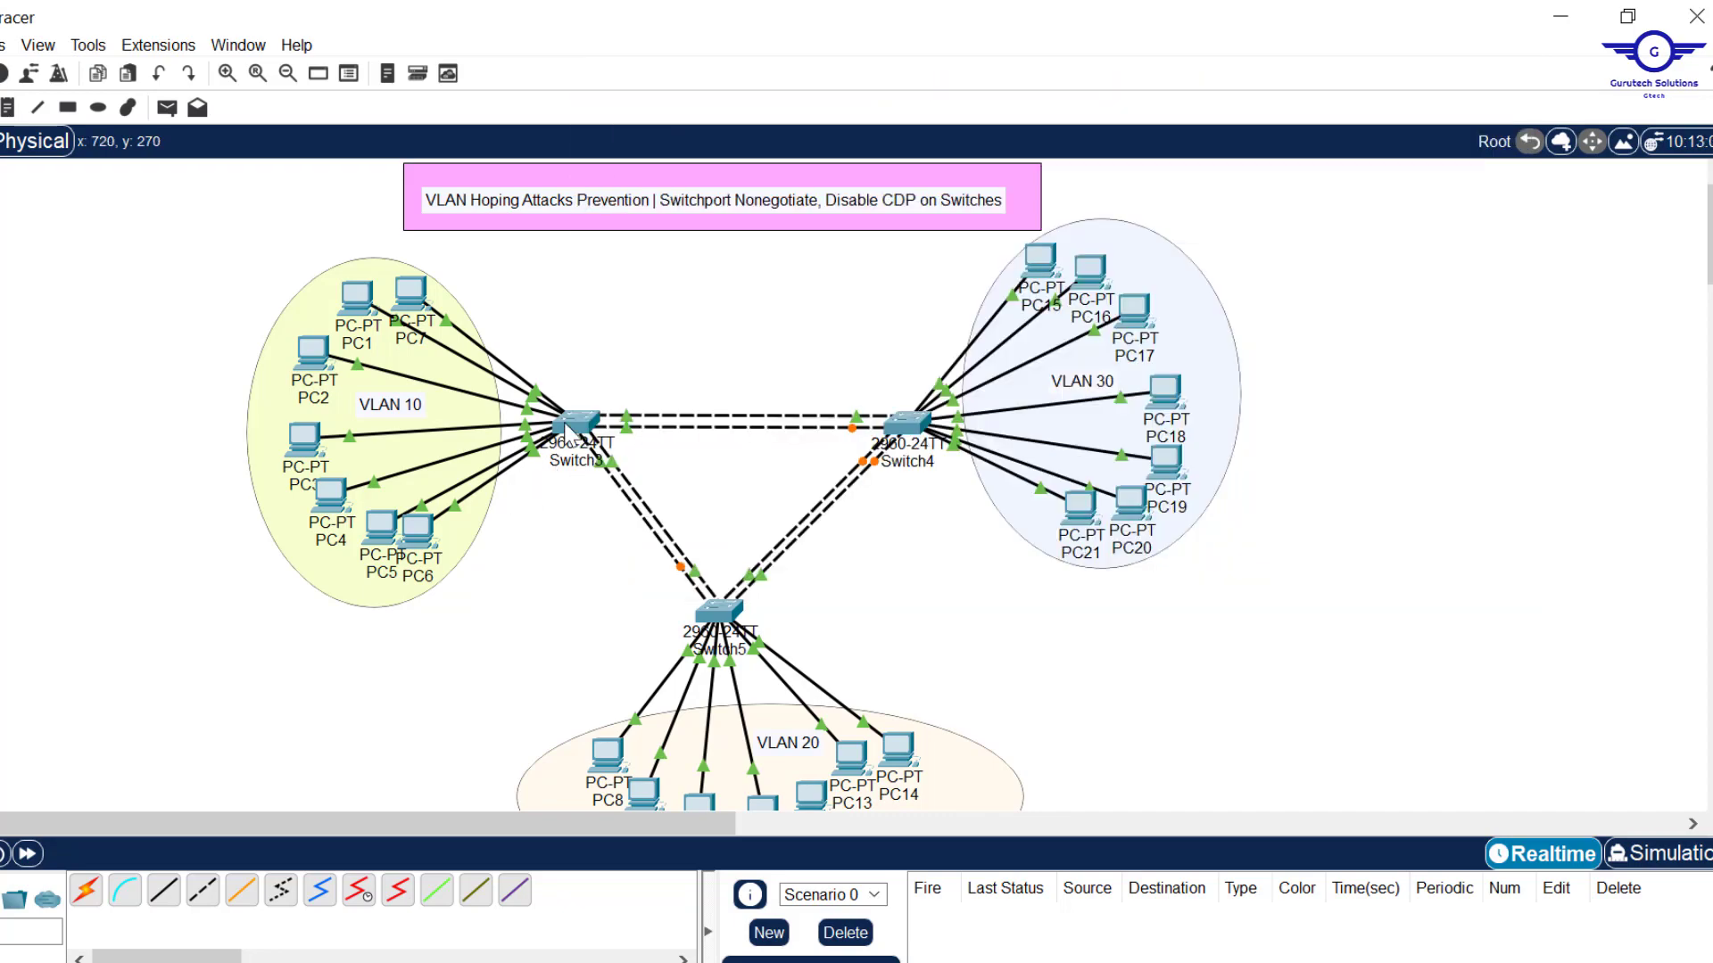
pyautogui.moveTo(568, 430)
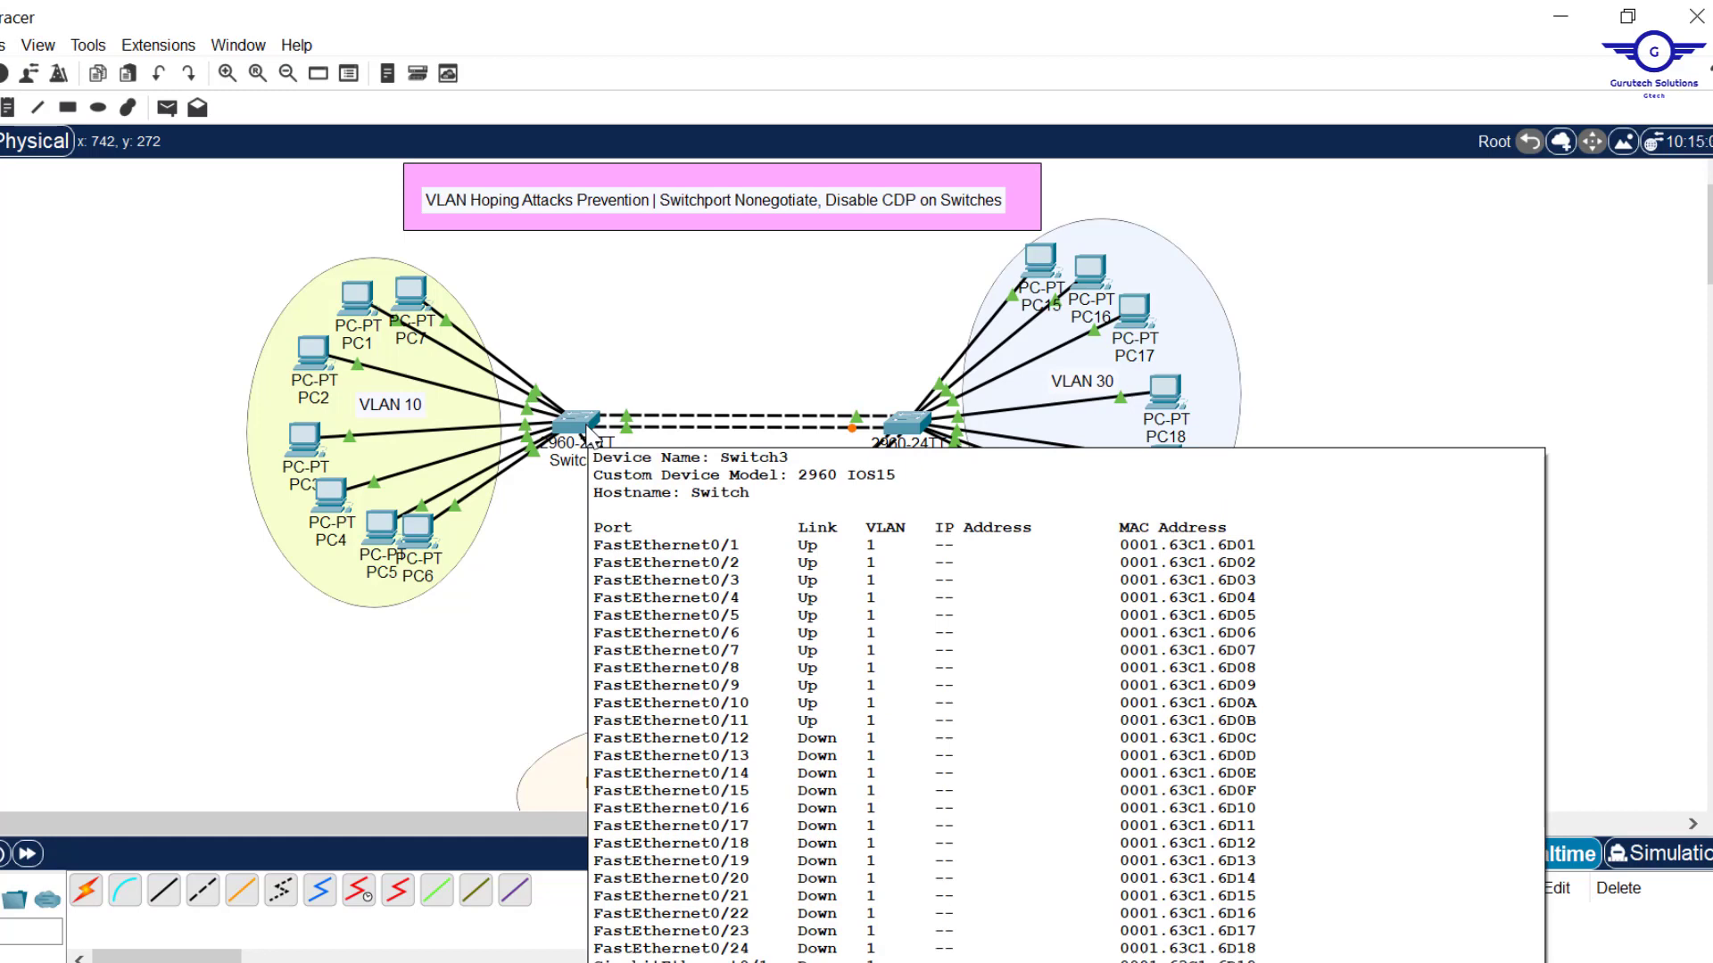
# Step: Reopen Switch3's command line and enter interface range configuration for fa0/5-24 and gig0/1-2
pyautogui.click(589, 433)
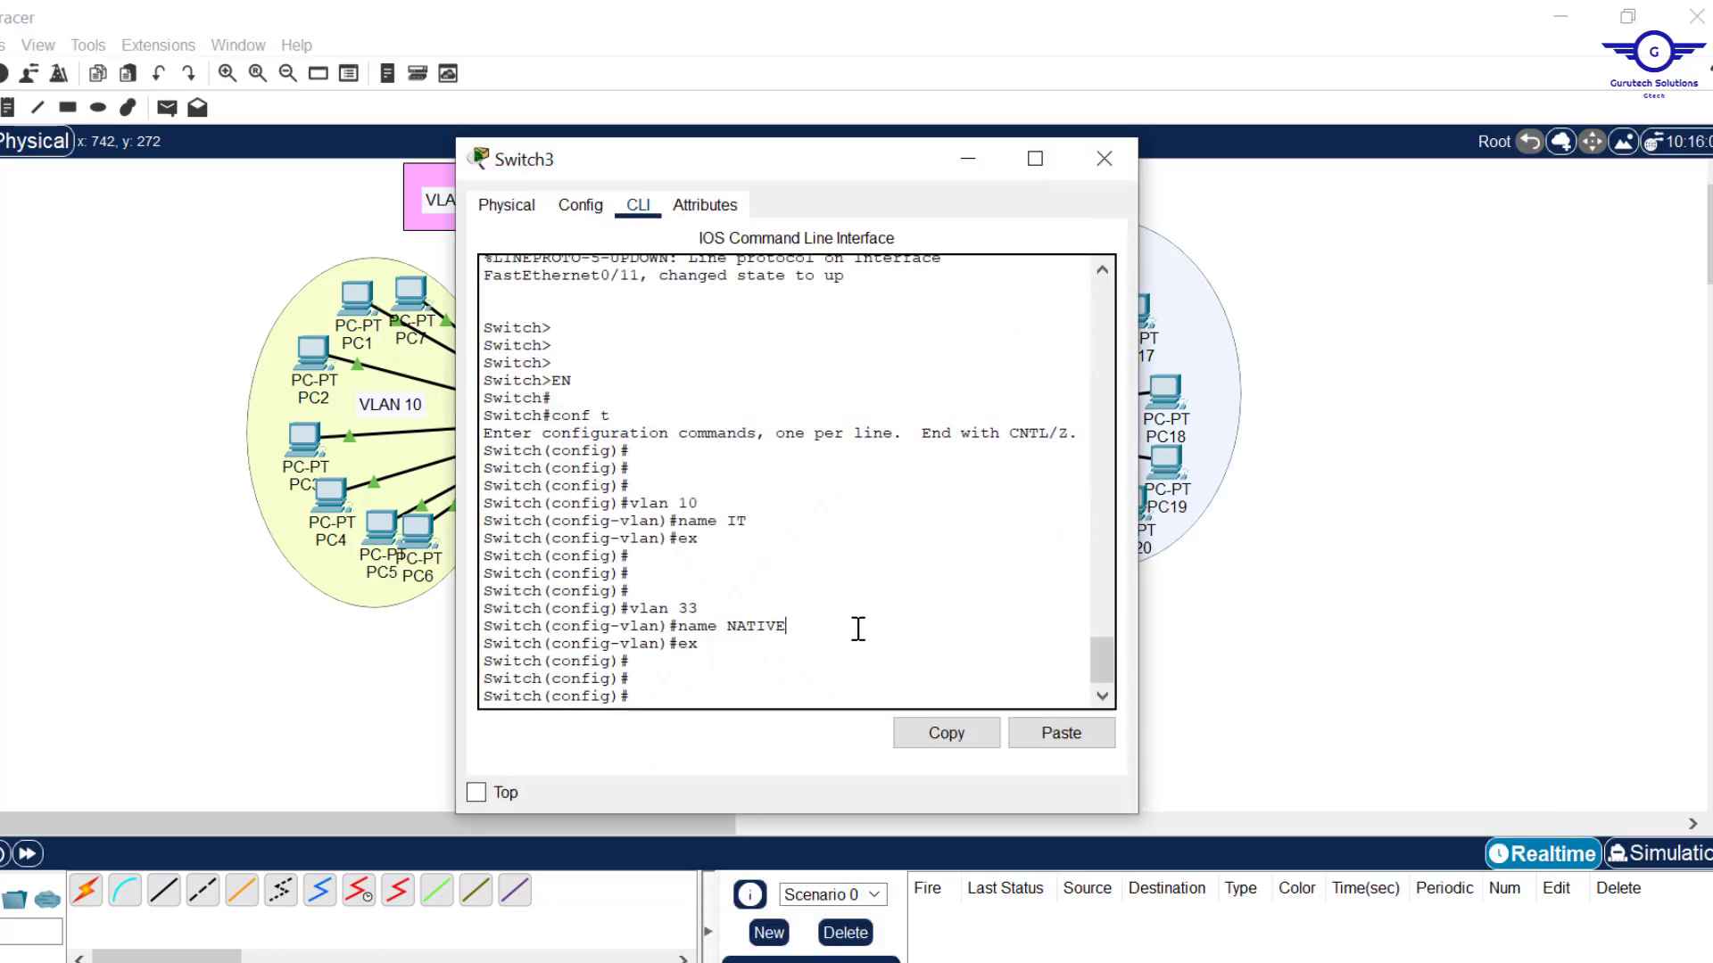
pyautogui.press('Return')
pyautogui.press('Return')
pyautogui.press('Return')
pyautogui.press('Return')
pyautogui.press('Return')
pyautogui.write('int r')
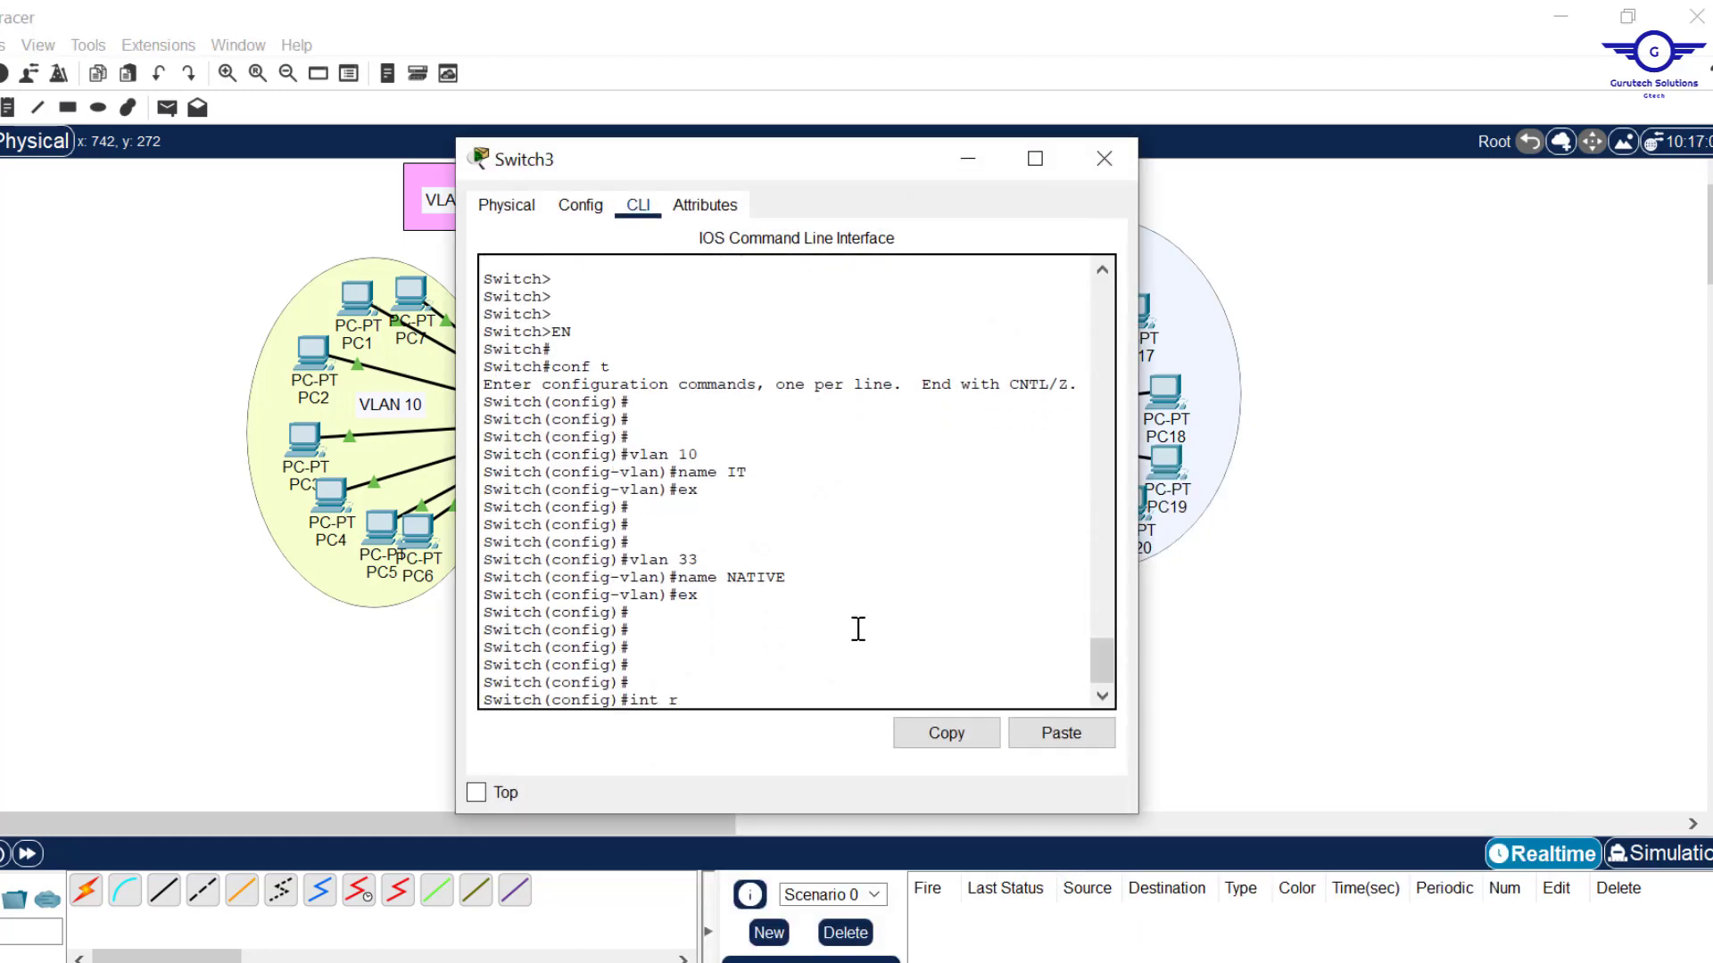
pyautogui.write('ange fa0/5-24, gig0/1')
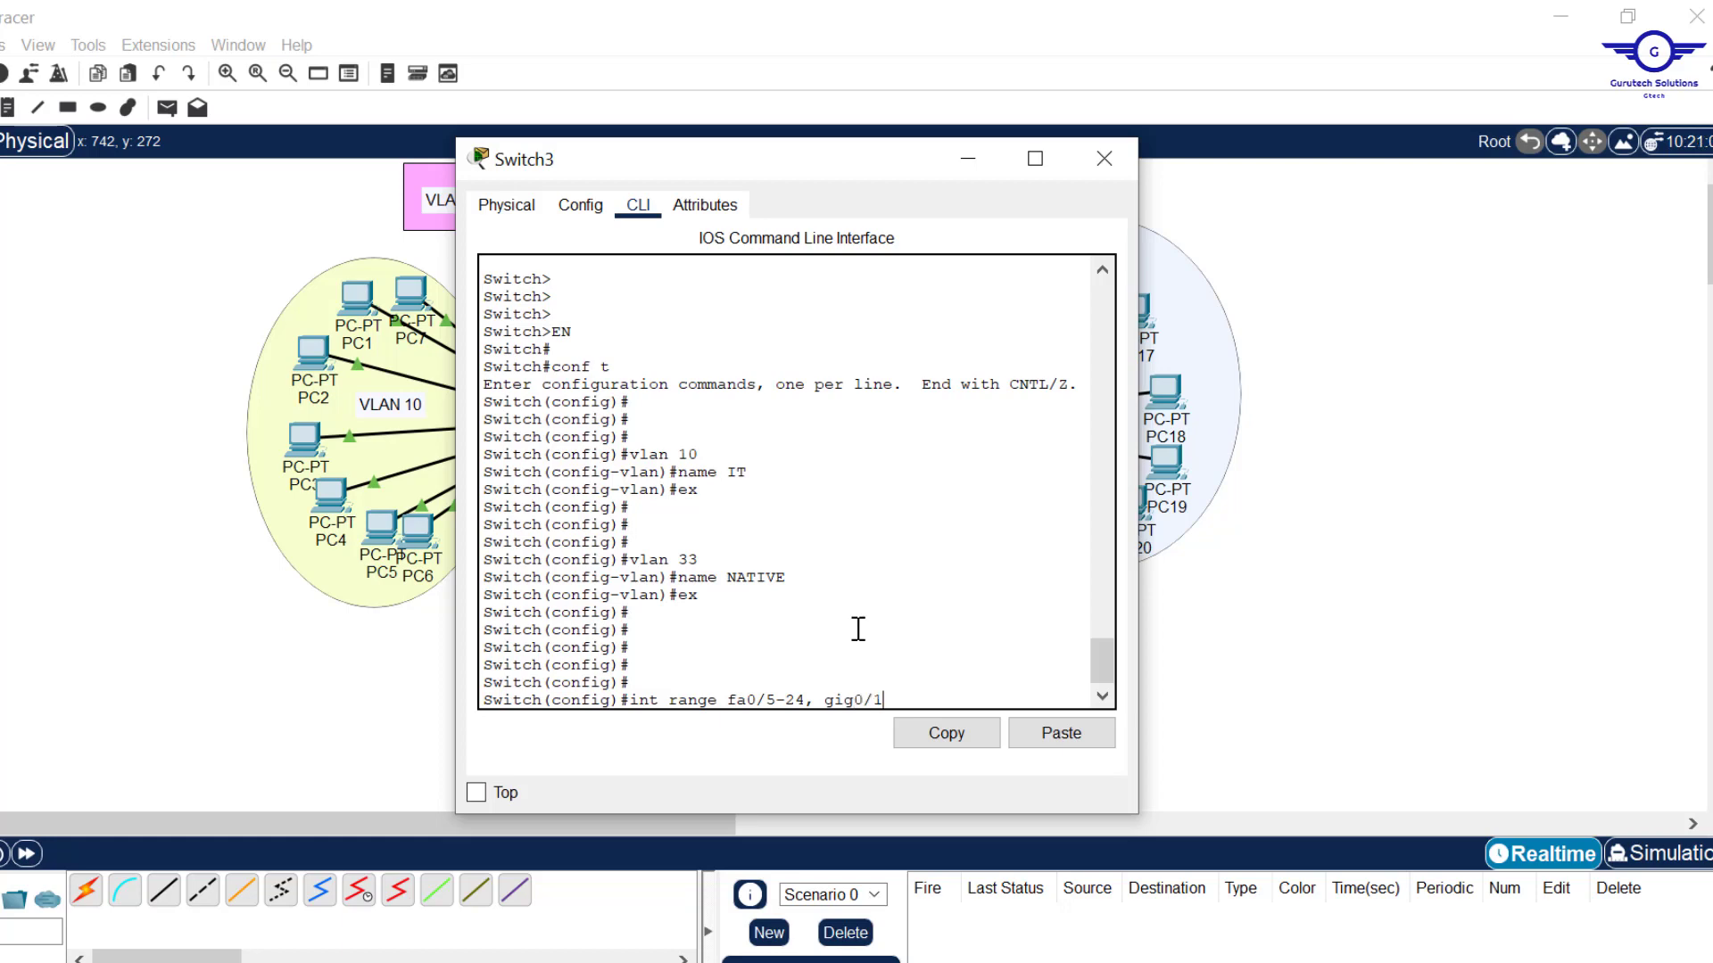
pyautogui.write('-2')
pyautogui.press('Return')
pyautogui.press('Return')
pyautogui.press('Return')
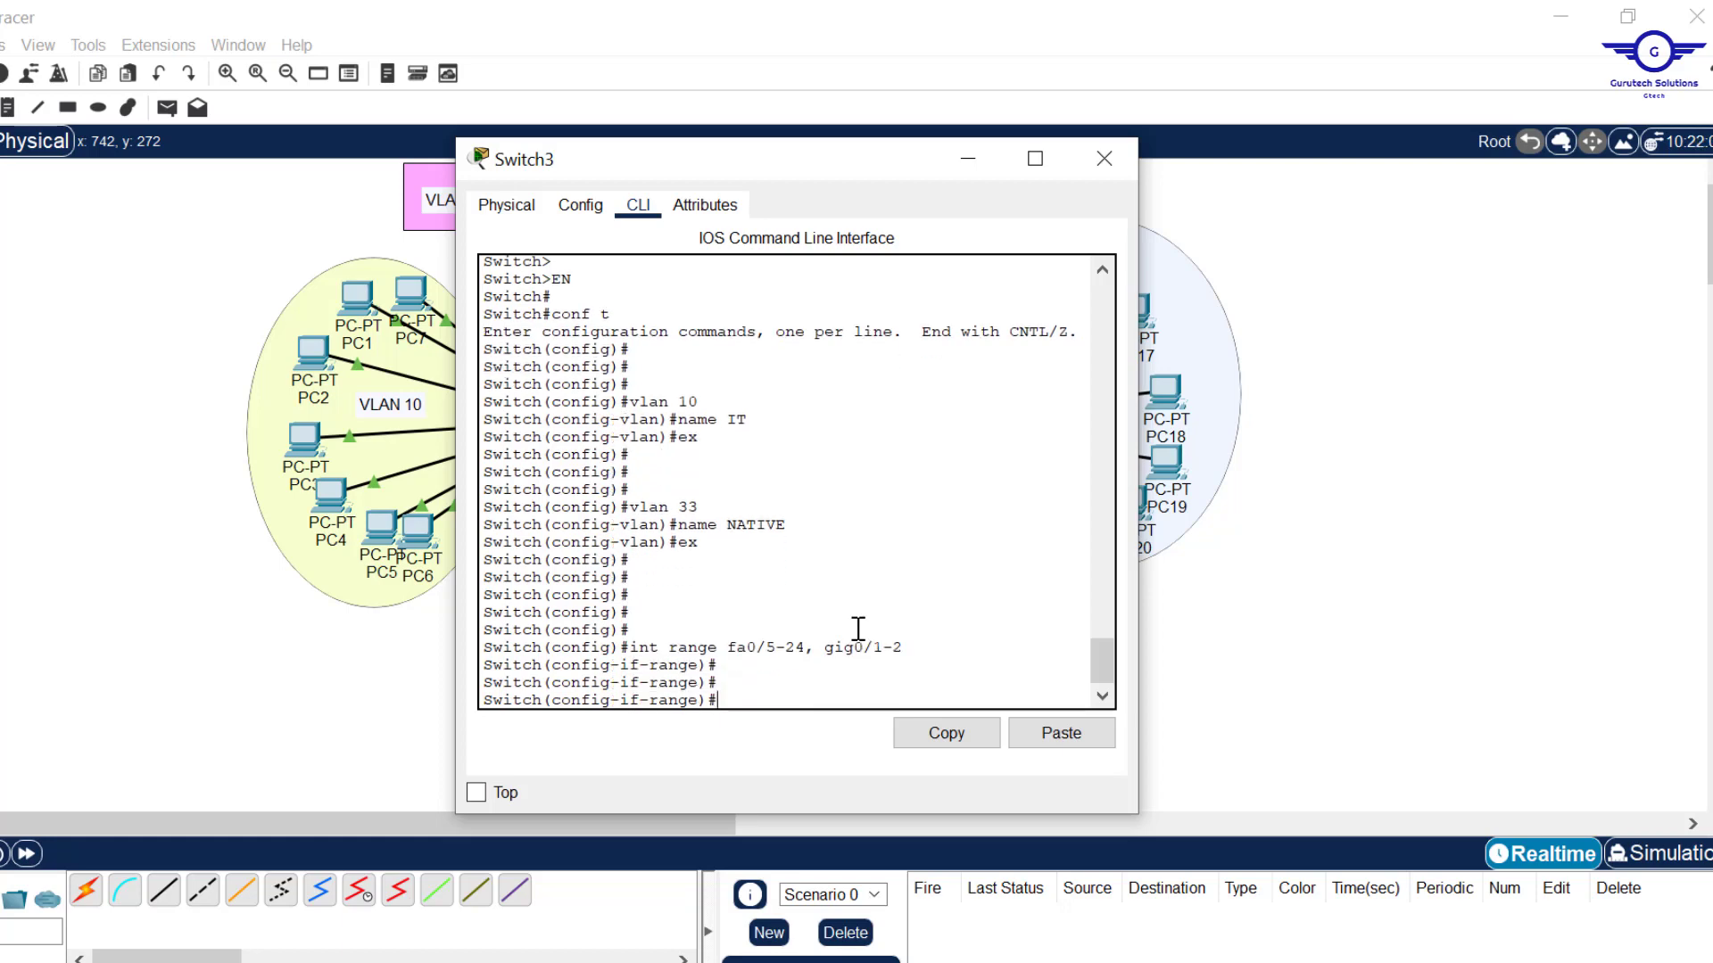
# Step: Set Switch3's interfaces fa0/5-24 and gig0/1-2 to access mode with switchport mode access
pyautogui.write('swit')
pyautogui.press('Tab')
pyautogui.write('m')
pyautogui.press('Tab')
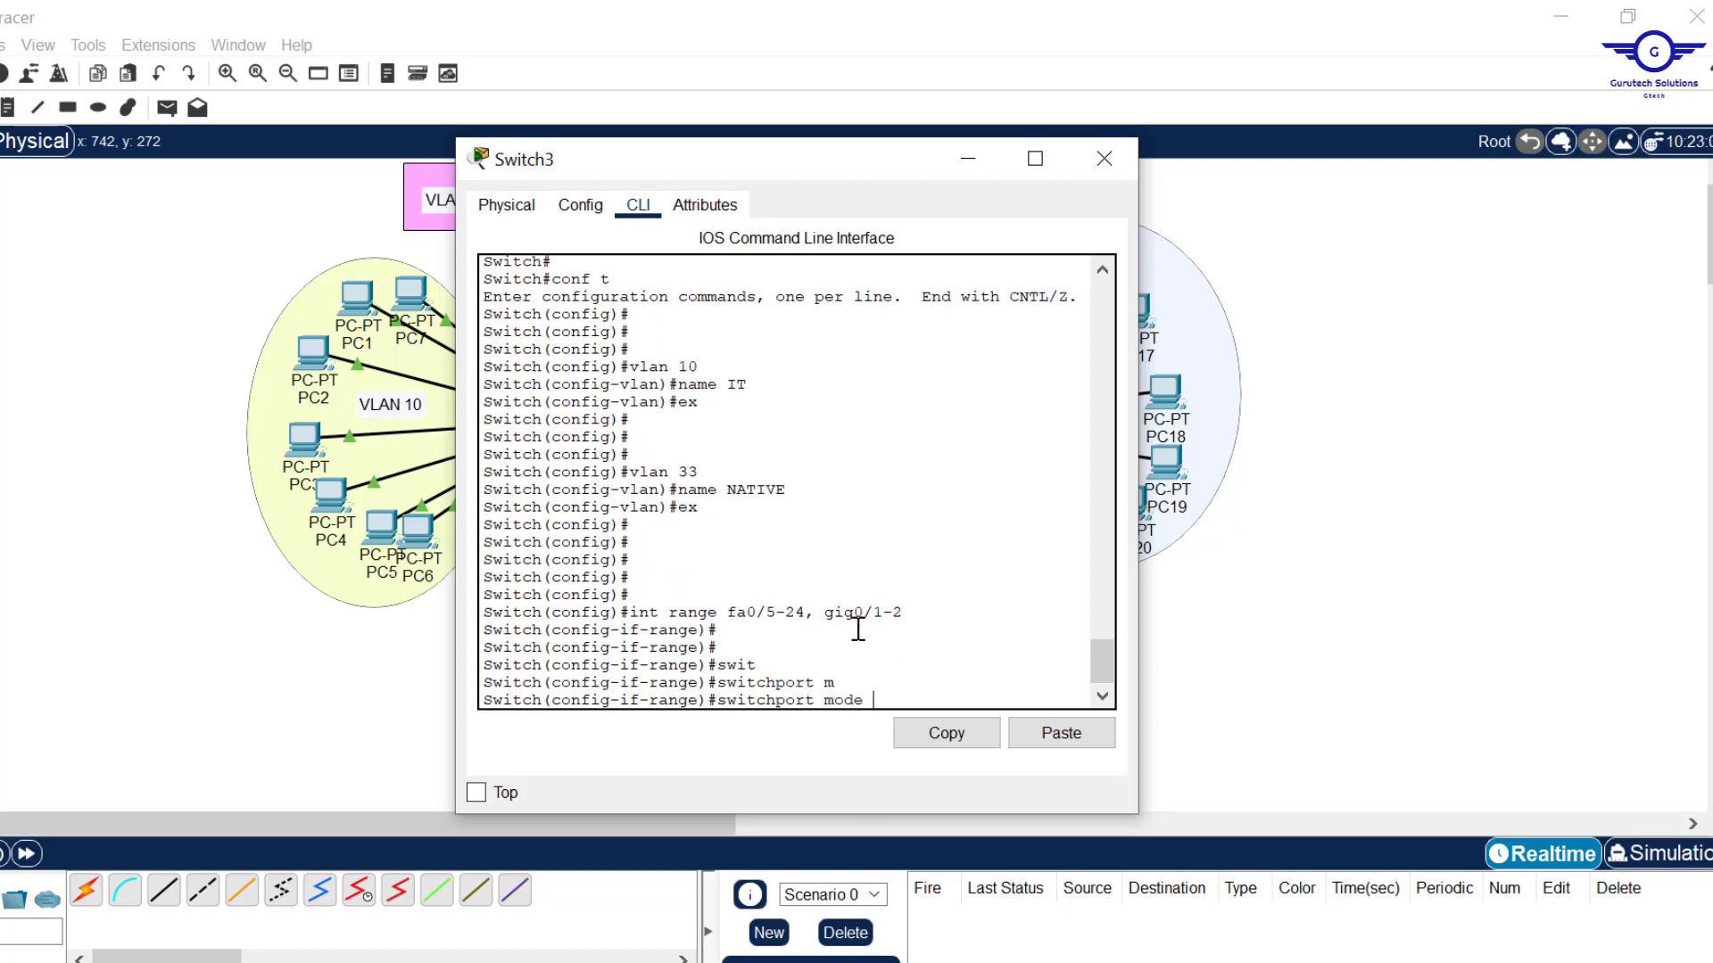
pyautogui.write('a')
pyautogui.press('Tab')
pyautogui.press('Return')
pyautogui.press('Return')
pyautogui.press('Return')
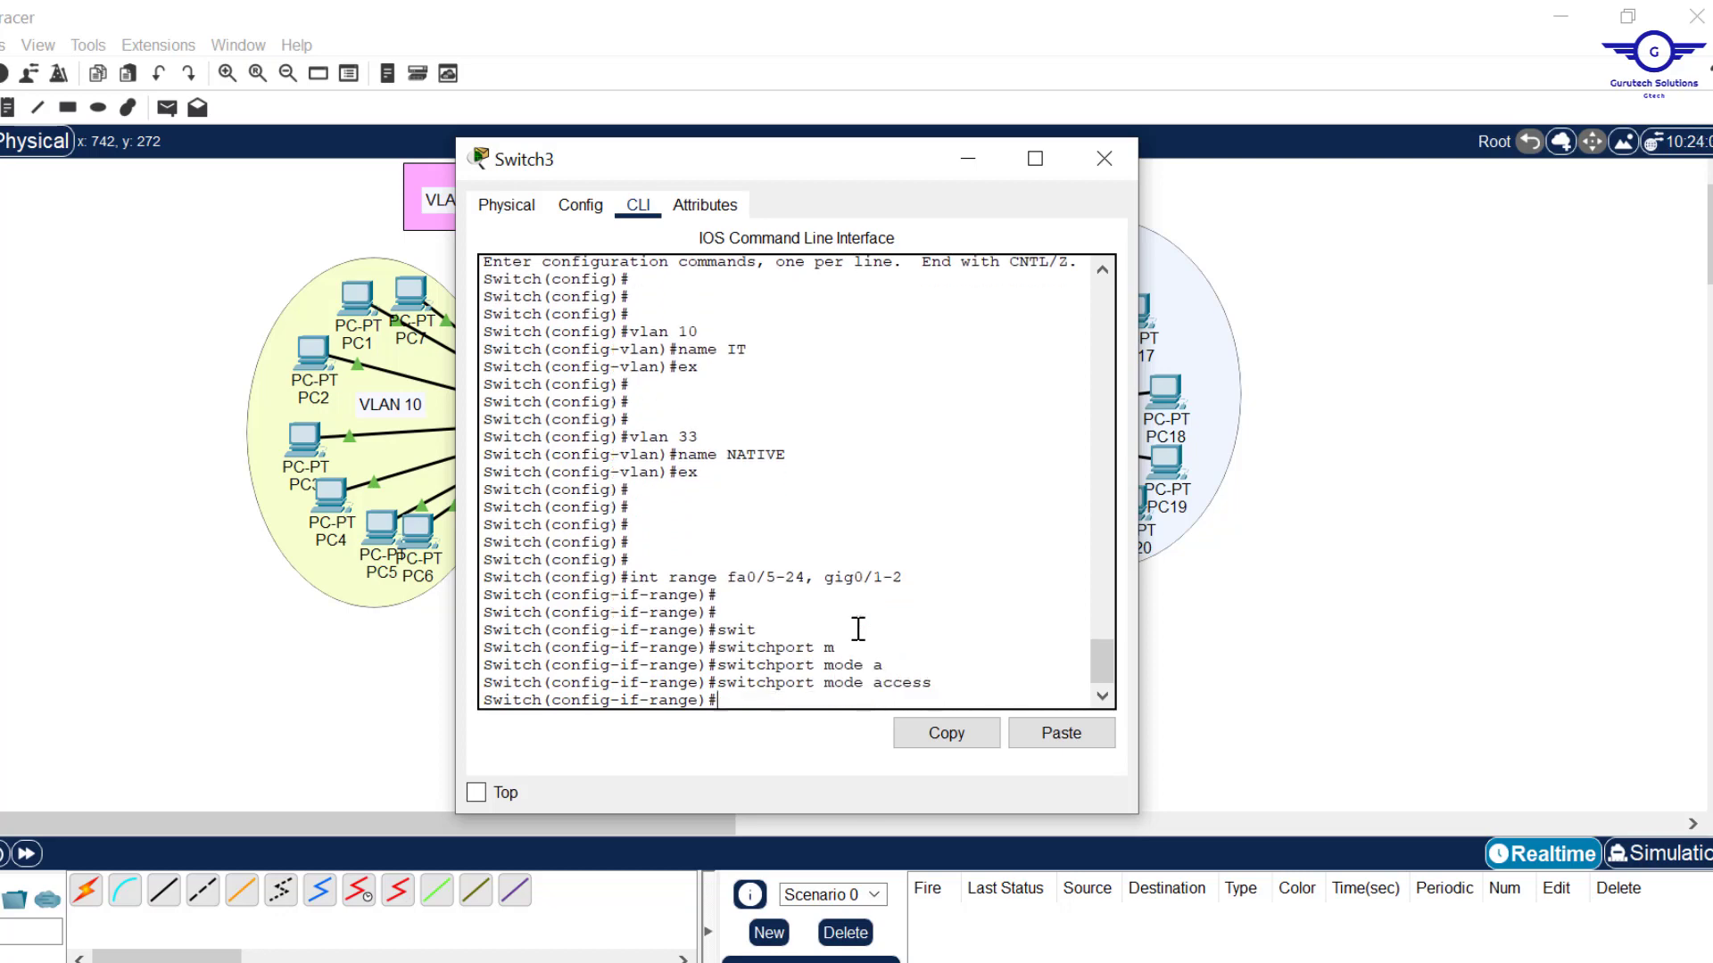
# Step: Check the access port instructions in config-guide.txt, and assign Switch3's selected interface range to access VLAN 10
pyautogui.hotkey('alt', 'Tab')
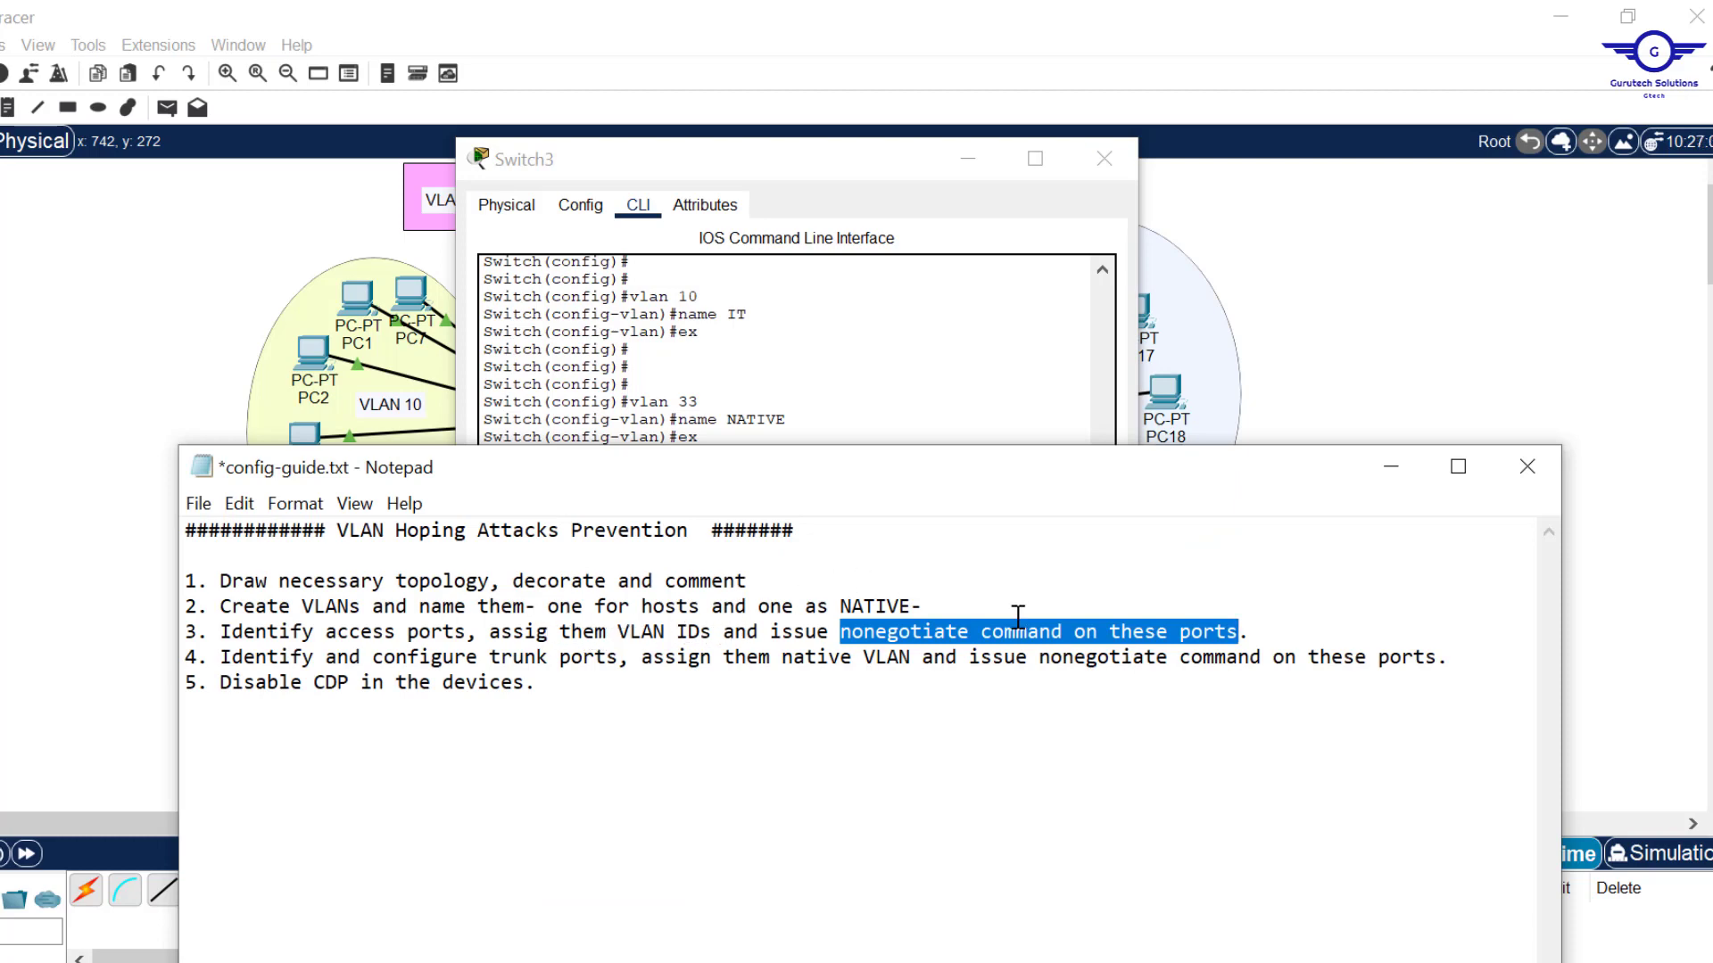
pyautogui.click(925, 410)
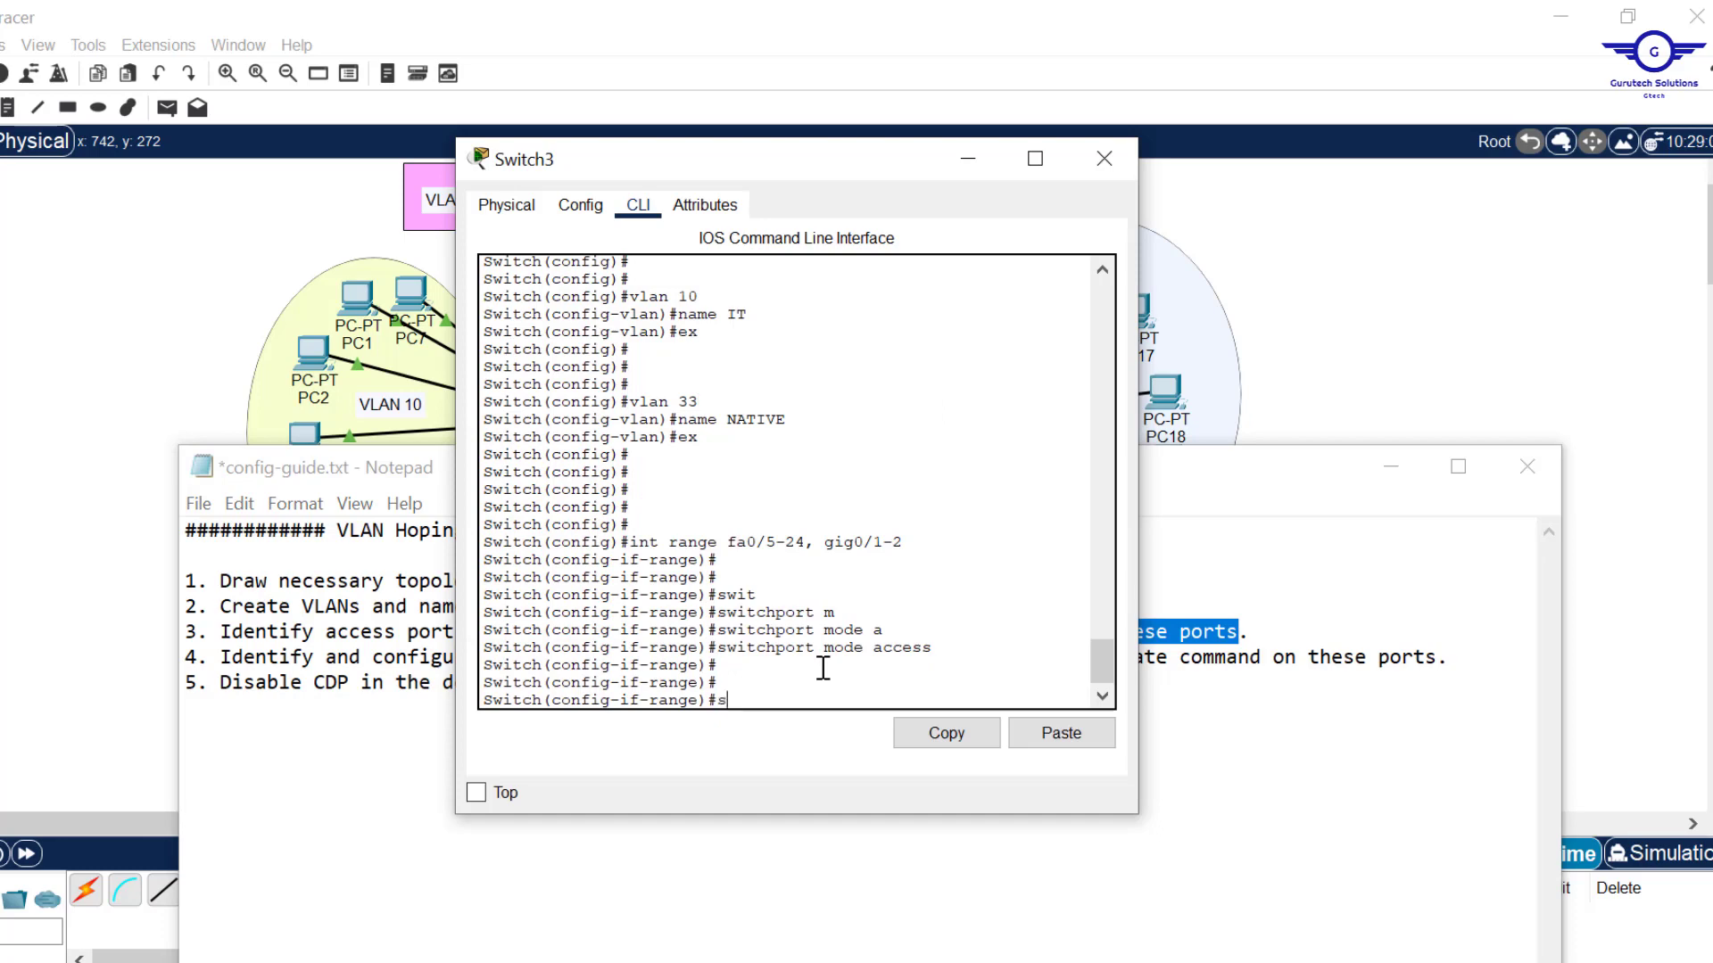
pyautogui.write('swit')
pyautogui.press('Tab')
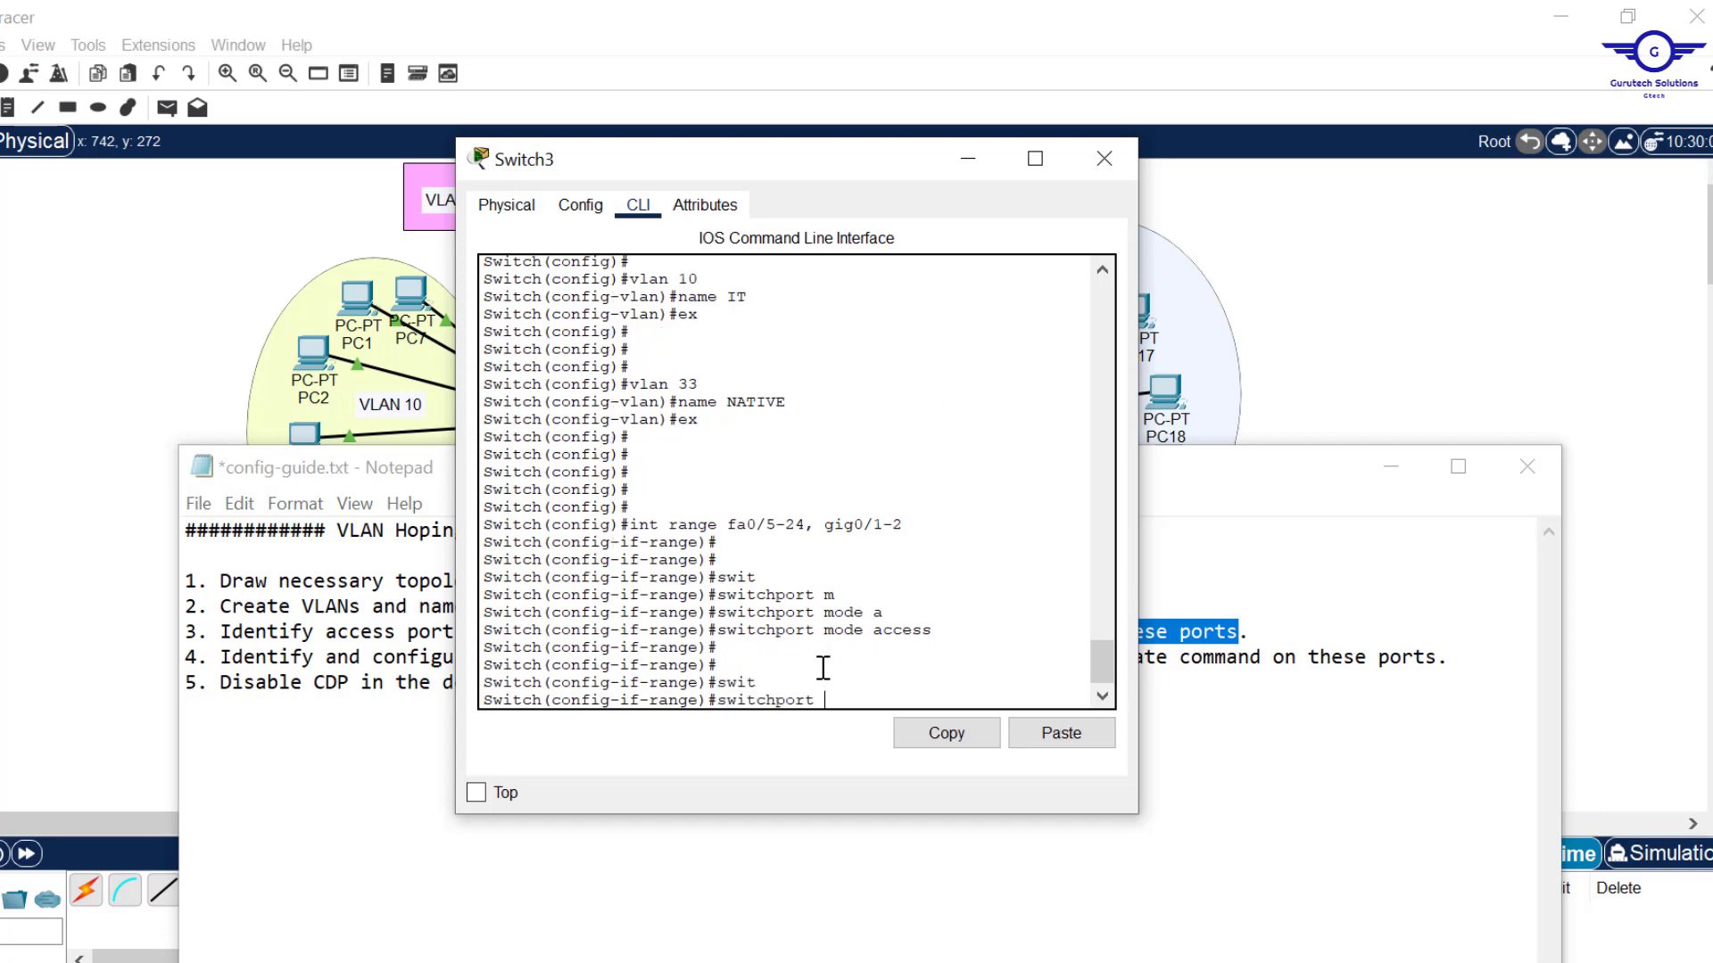
pyautogui.write('ac')
pyautogui.press('Tab')
pyautogui.write('v')
pyautogui.press('Tab')
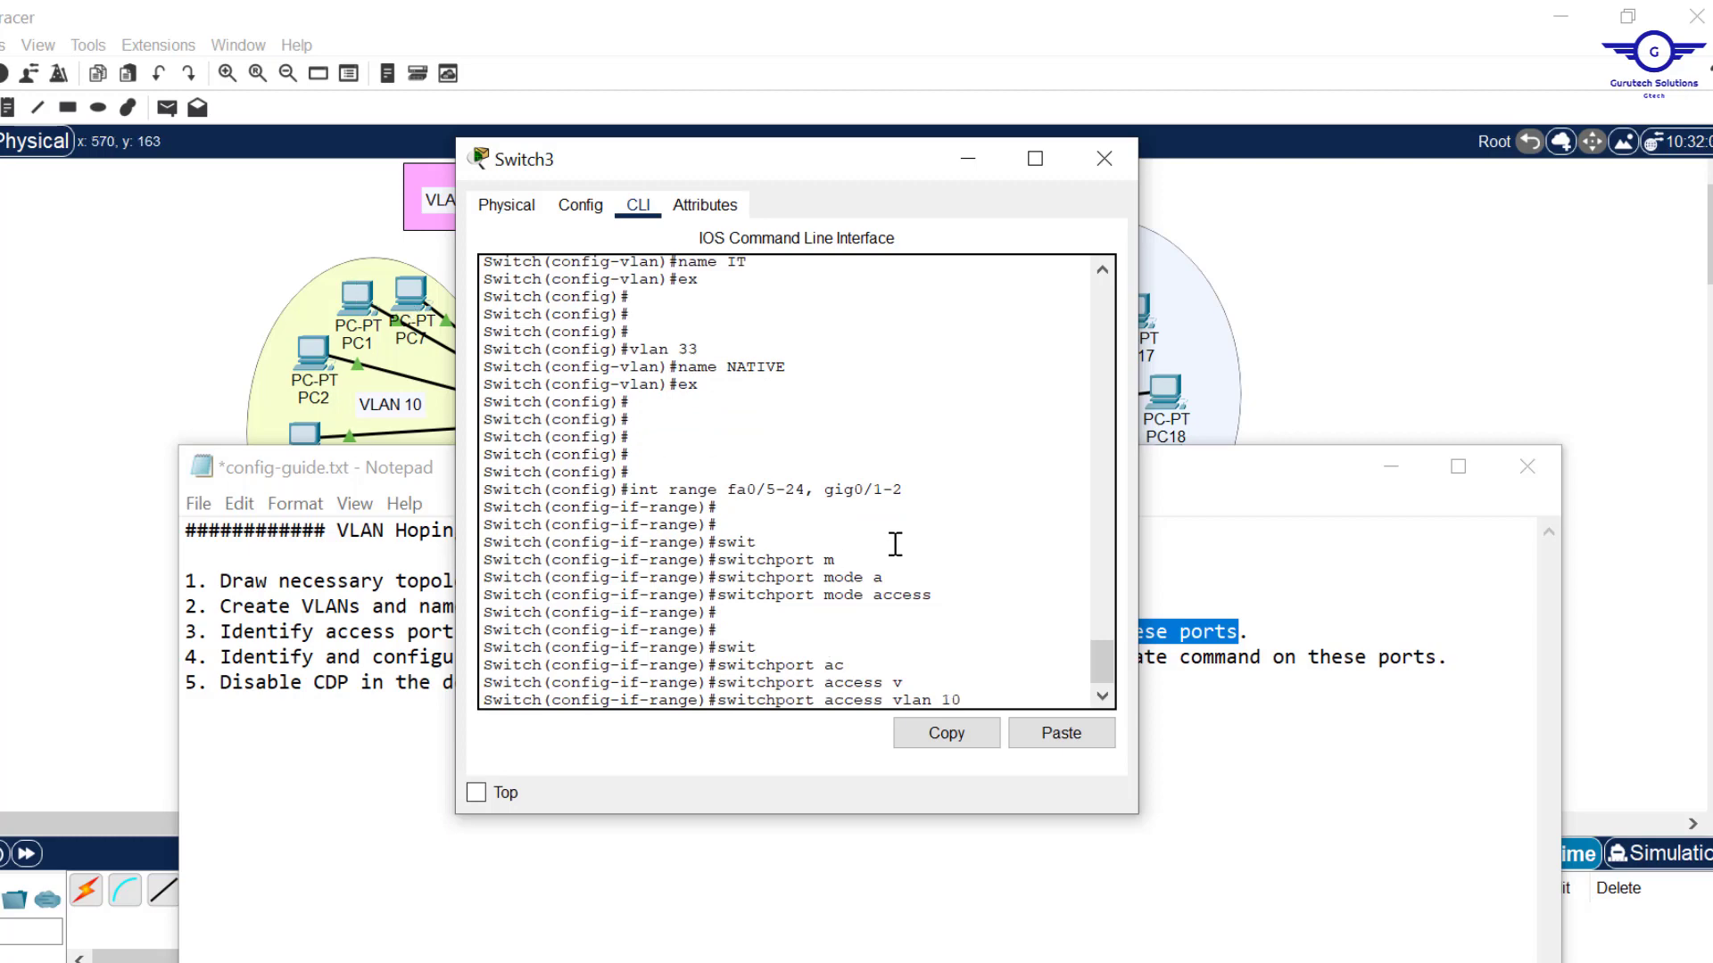
pyautogui.press('Return')
pyautogui.press('Return')
pyautogui.press('Return')
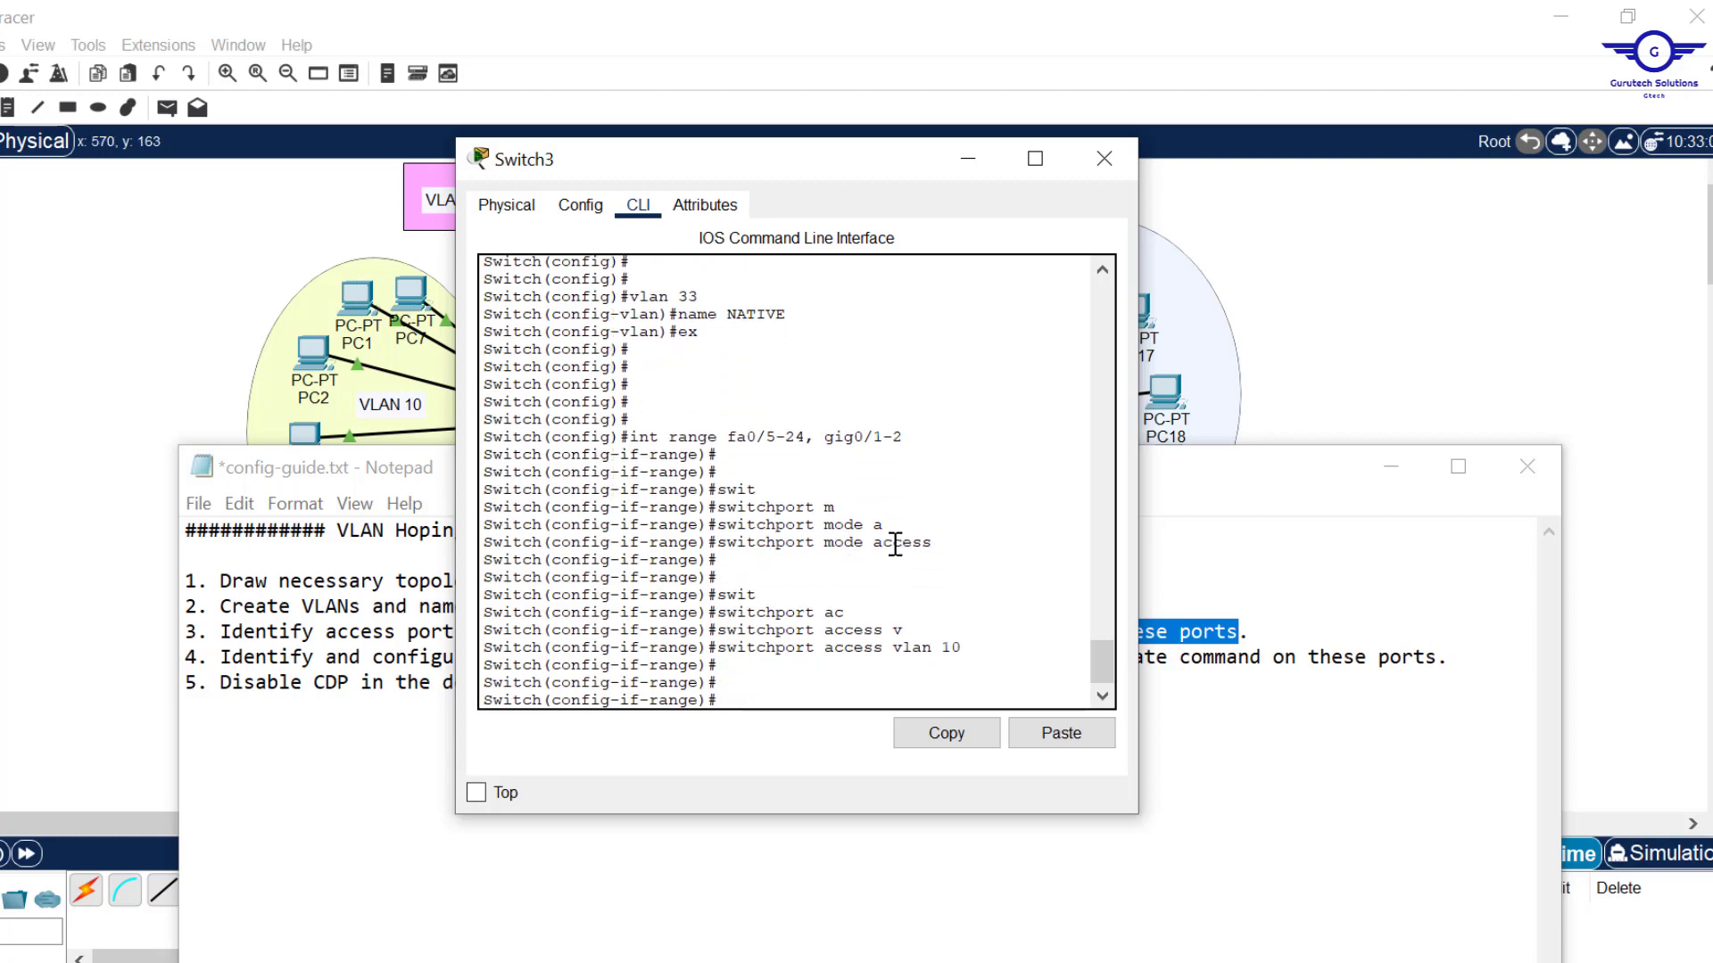
# Step: Check the options of switchport nonegotiate and apply the command to Switch3's access port range
pyautogui.write('sw')
pyautogui.press('Tab')
pyautogui.write('n')
pyautogui.press('Tab')
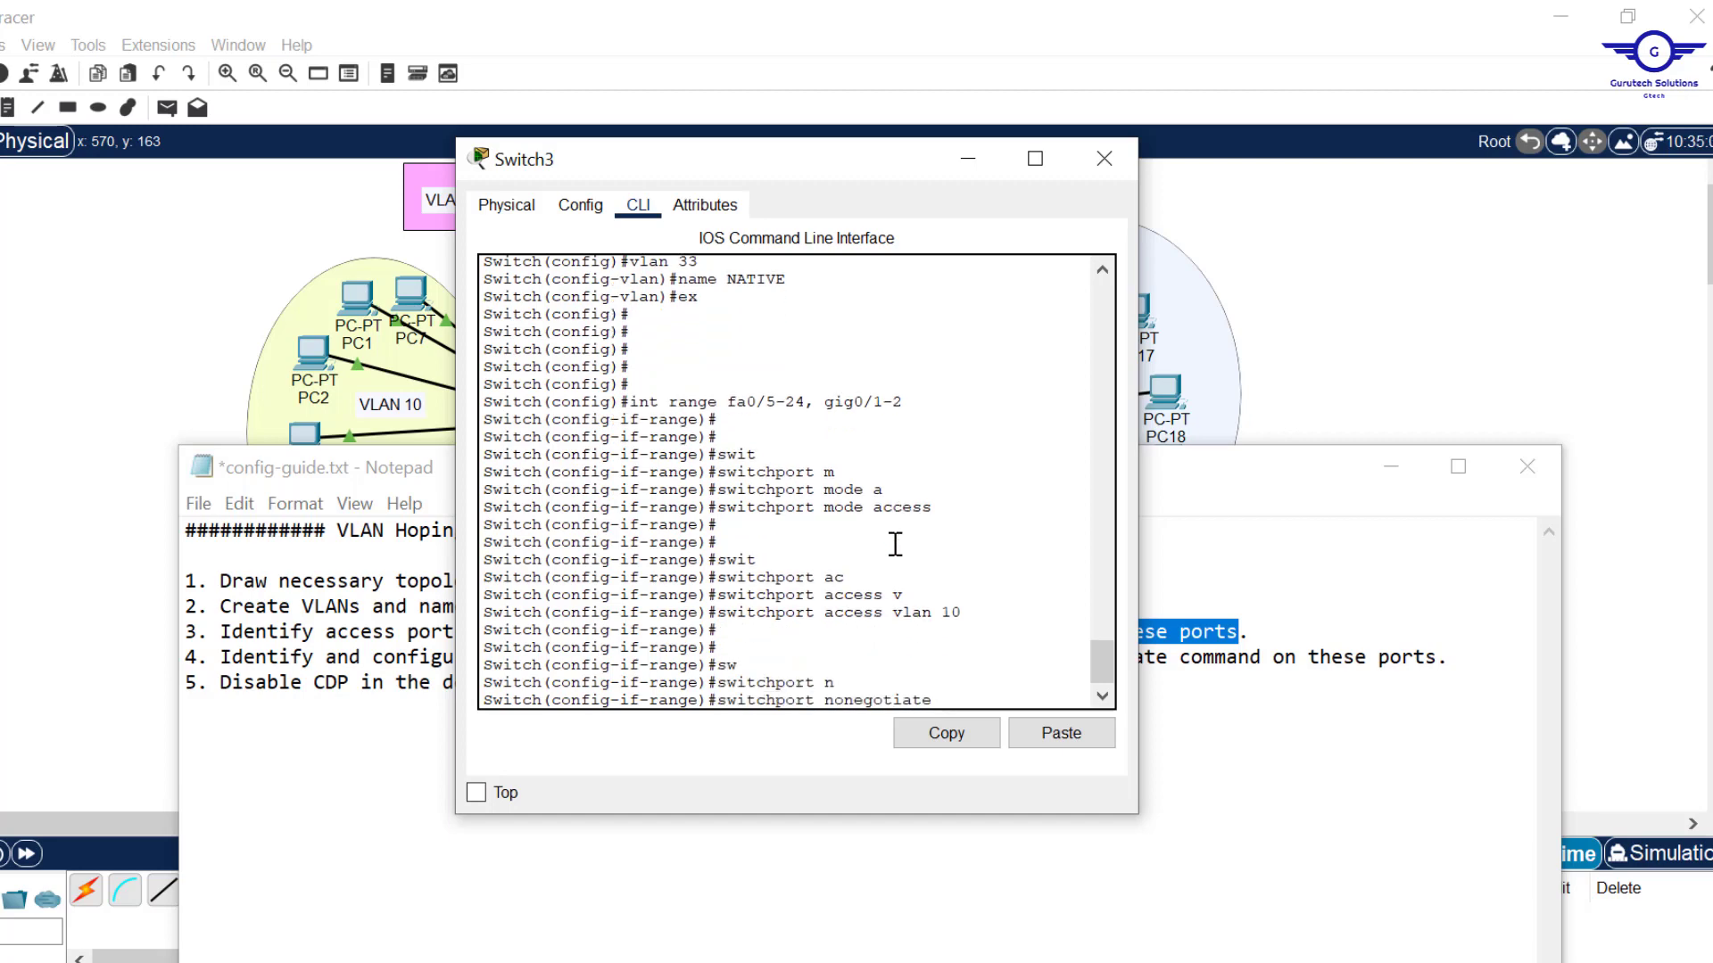
pyautogui.write('?')
pyautogui.press('Return')
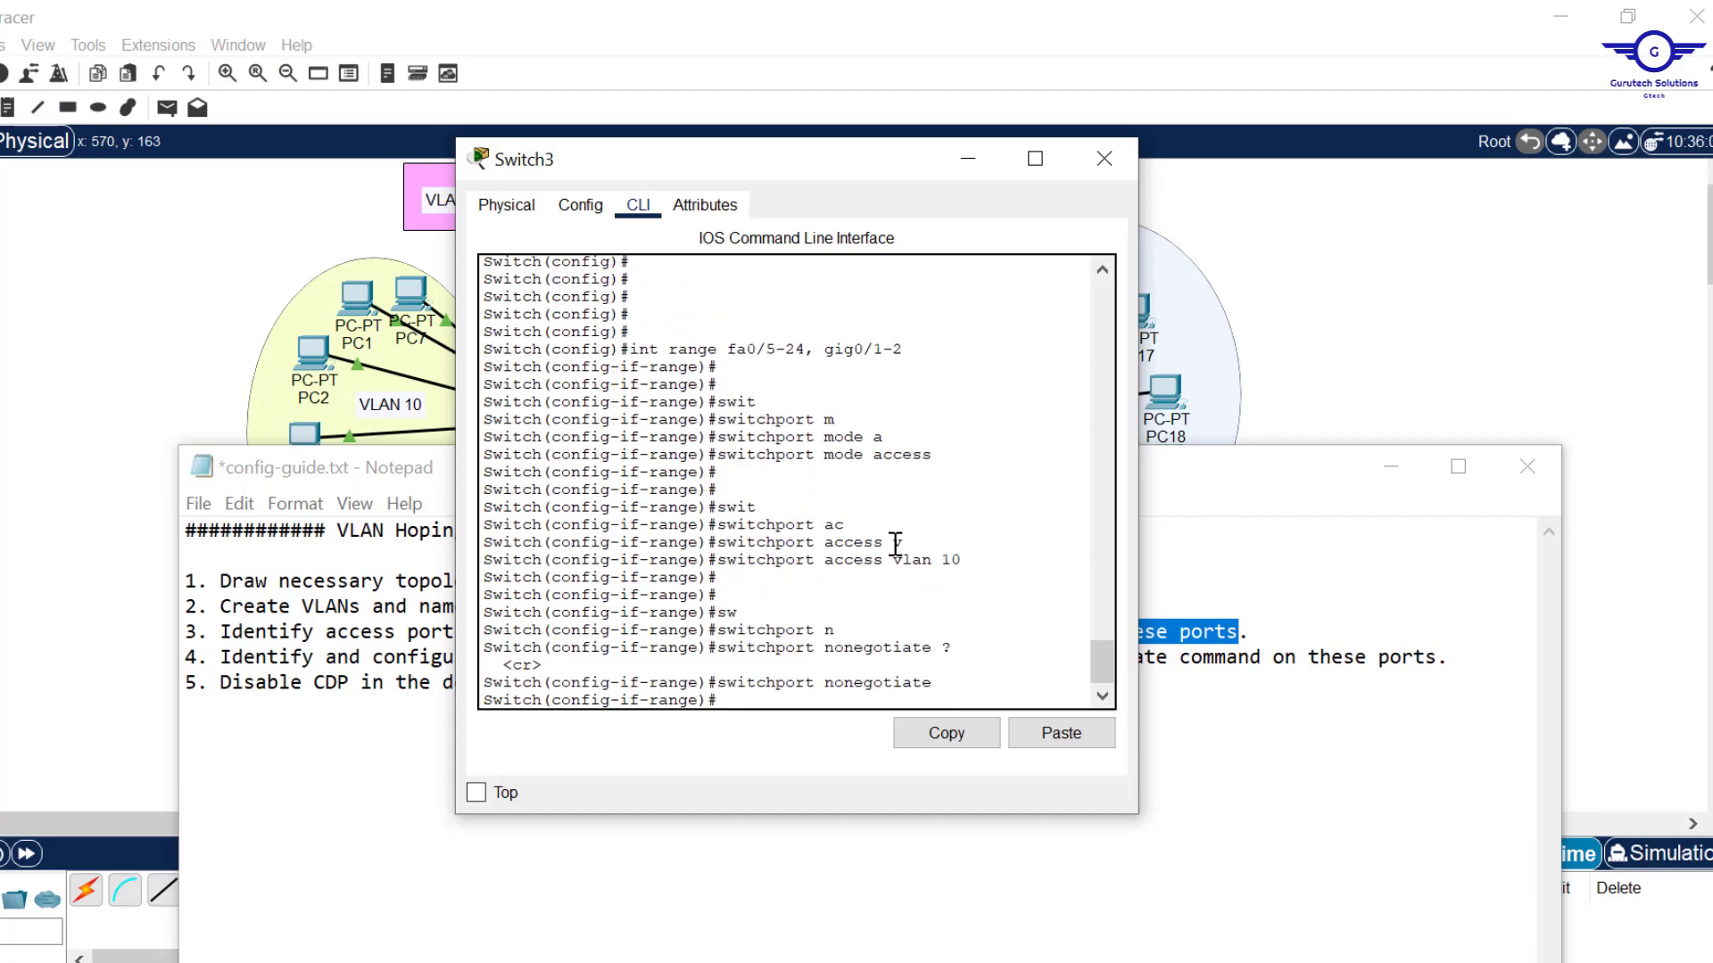
pyautogui.press('Return')
pyautogui.press('Return')
pyautogui.press('Return')
# Step: Exit interface range configuration on Switch3 and return to the topology
pyautogui.write('ex')
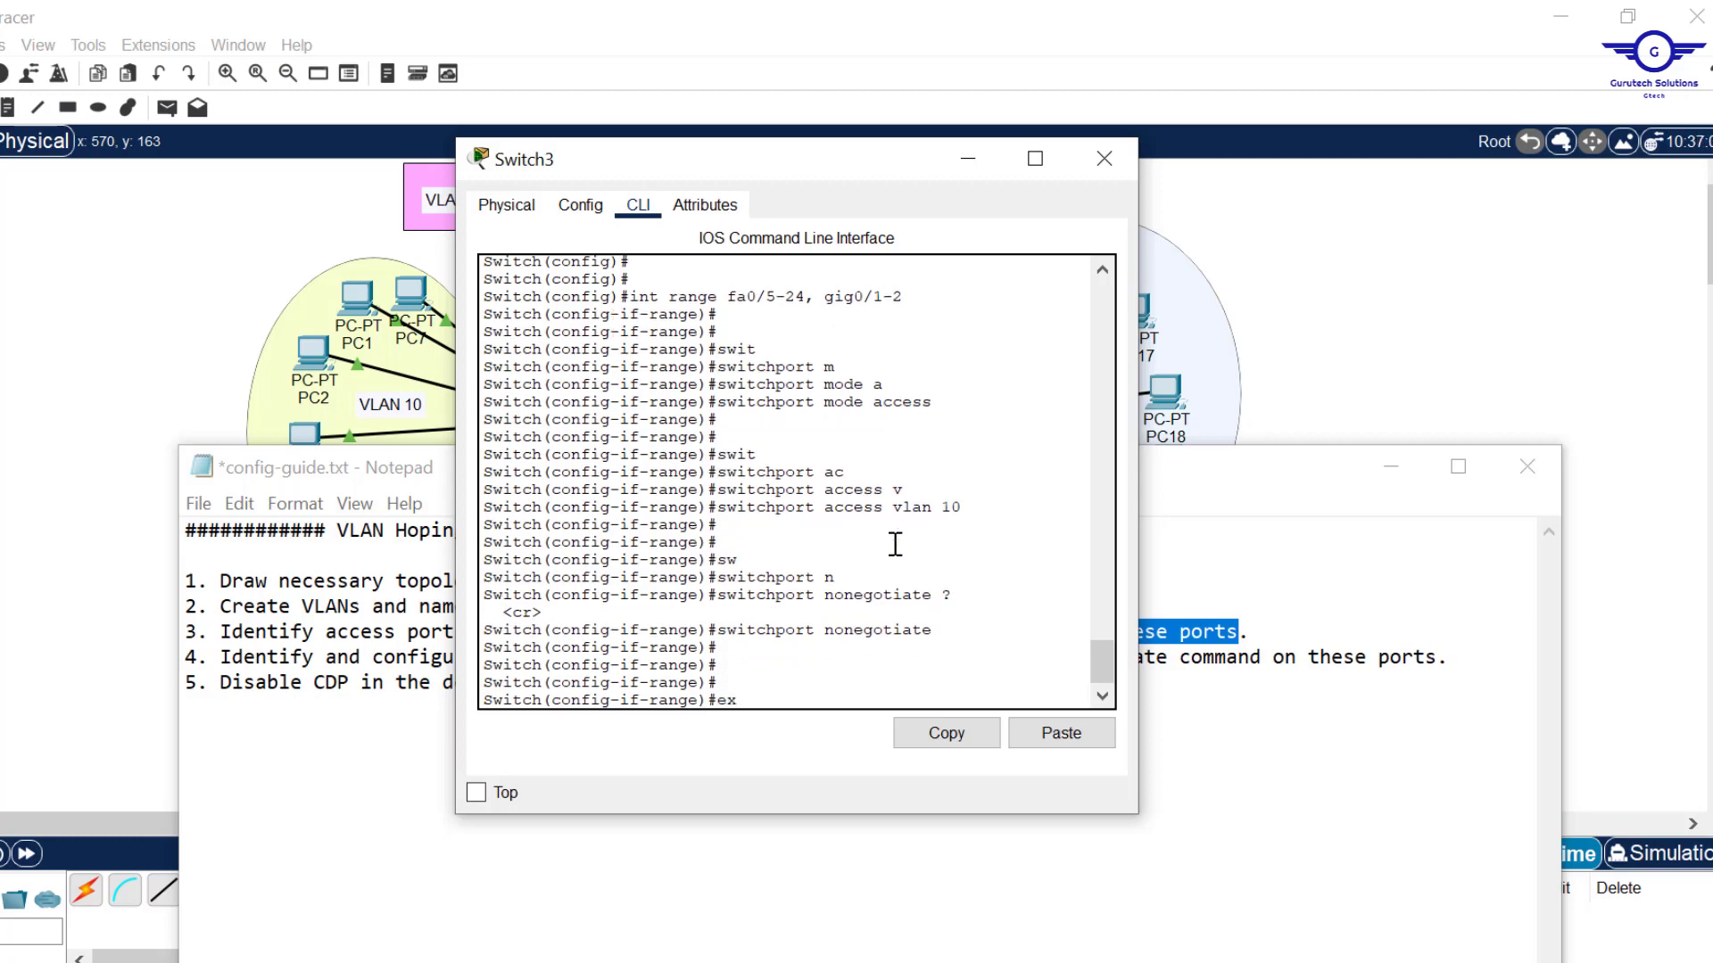
pyautogui.press('Return')
pyautogui.press('Return')
pyautogui.press('Return')
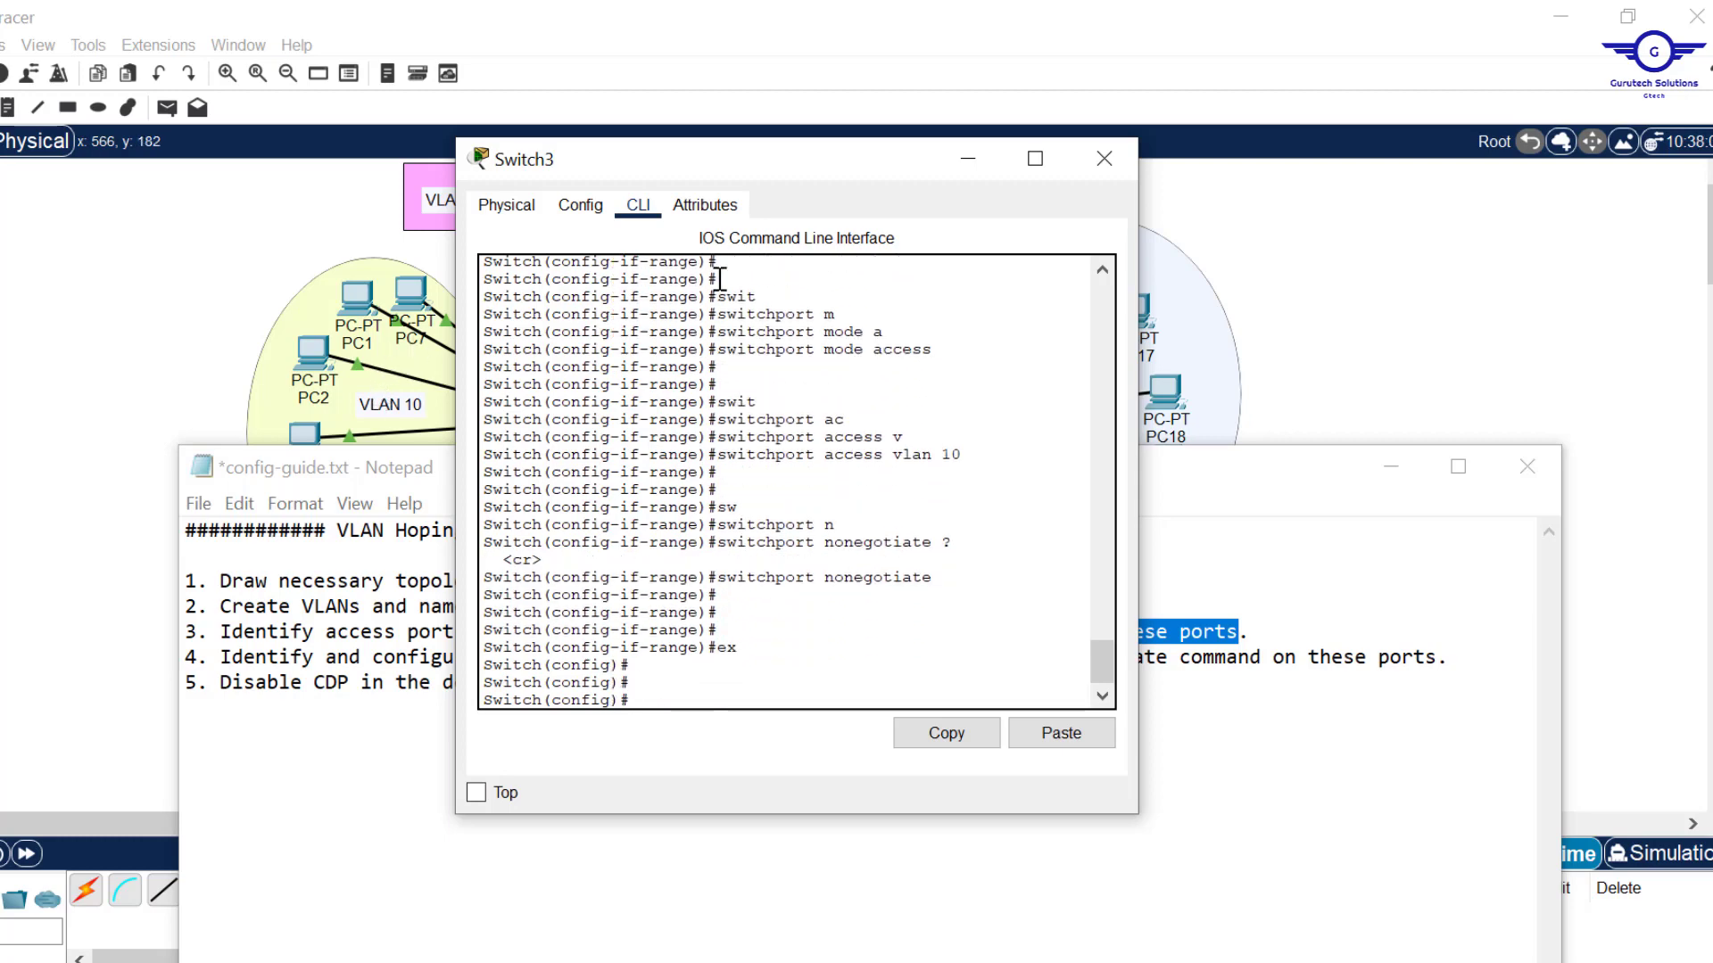
pyautogui.click(1426, 306)
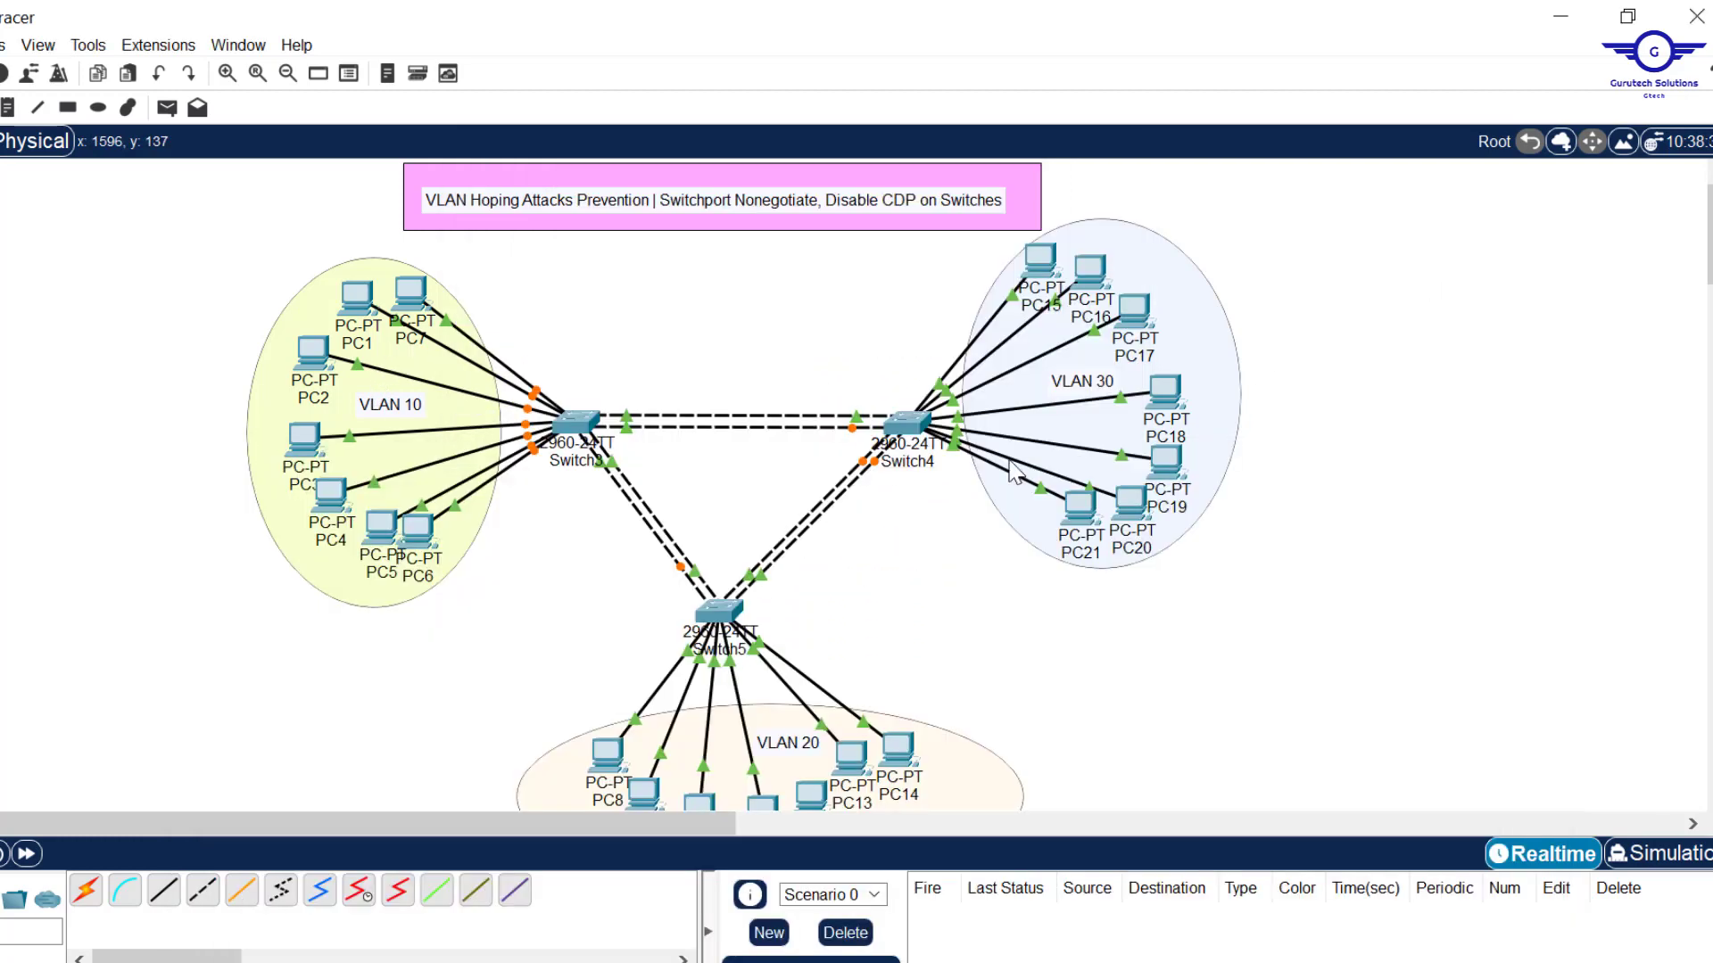
# Step: Copy the command "int range fa0/5-24, gig0/1-2" from Switch3's command line history and close the switch window
pyautogui.click(719, 612)
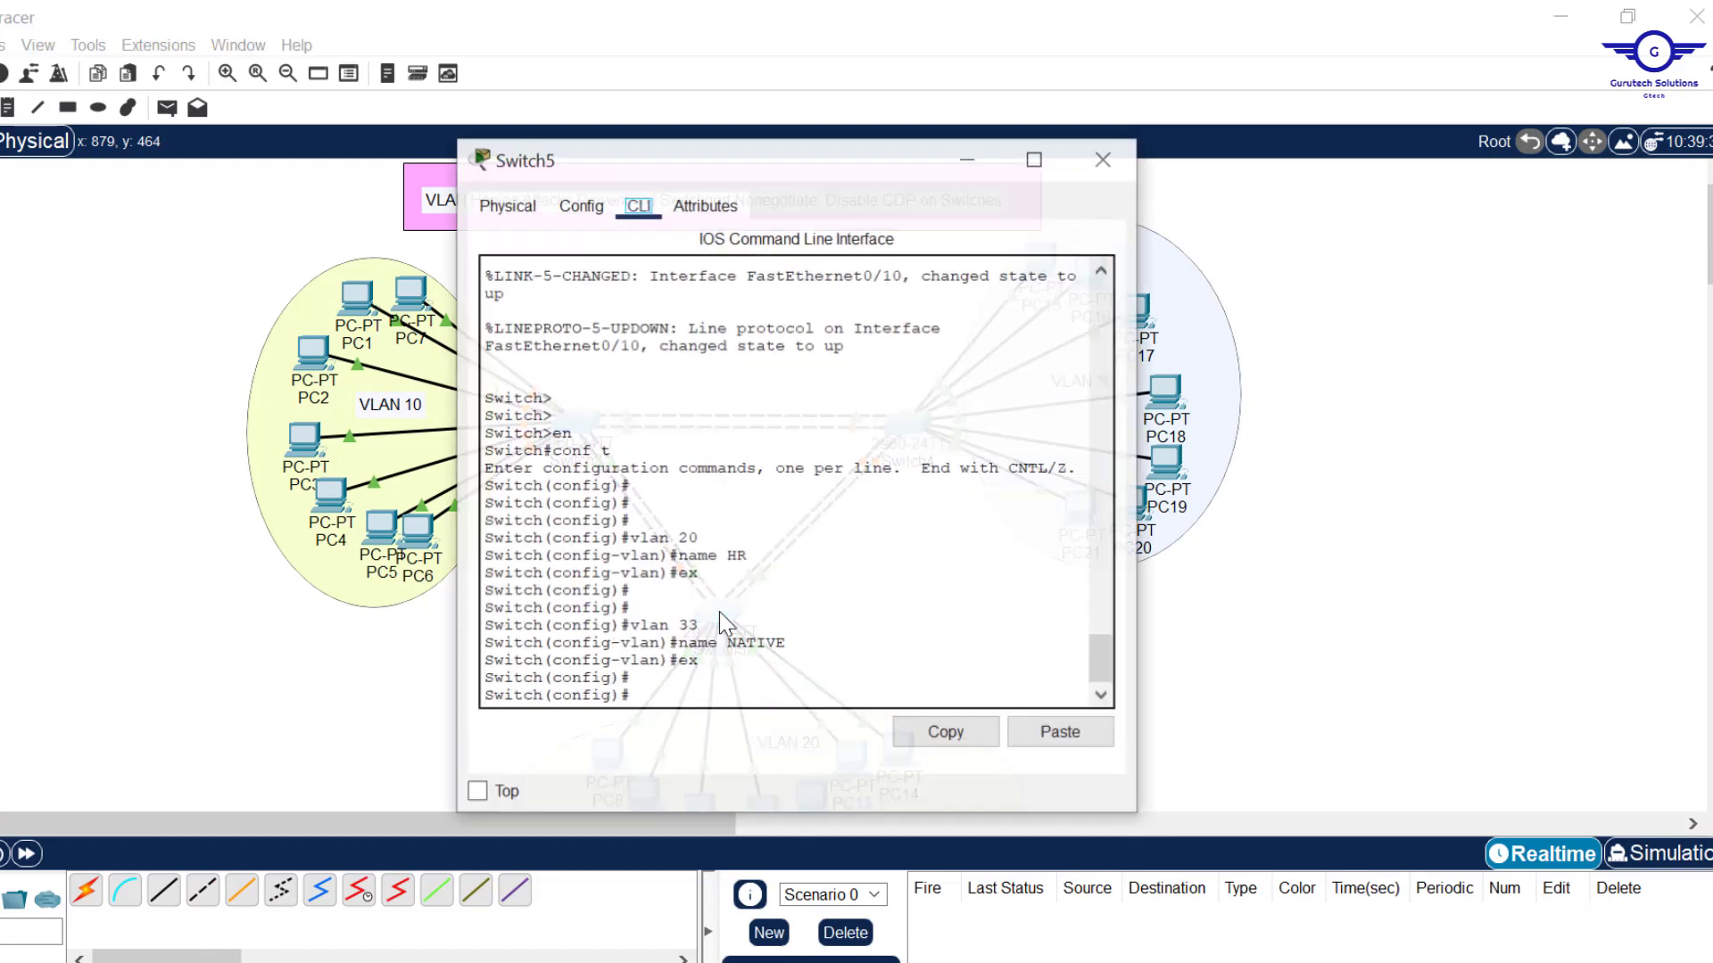
pyautogui.click(1486, 430)
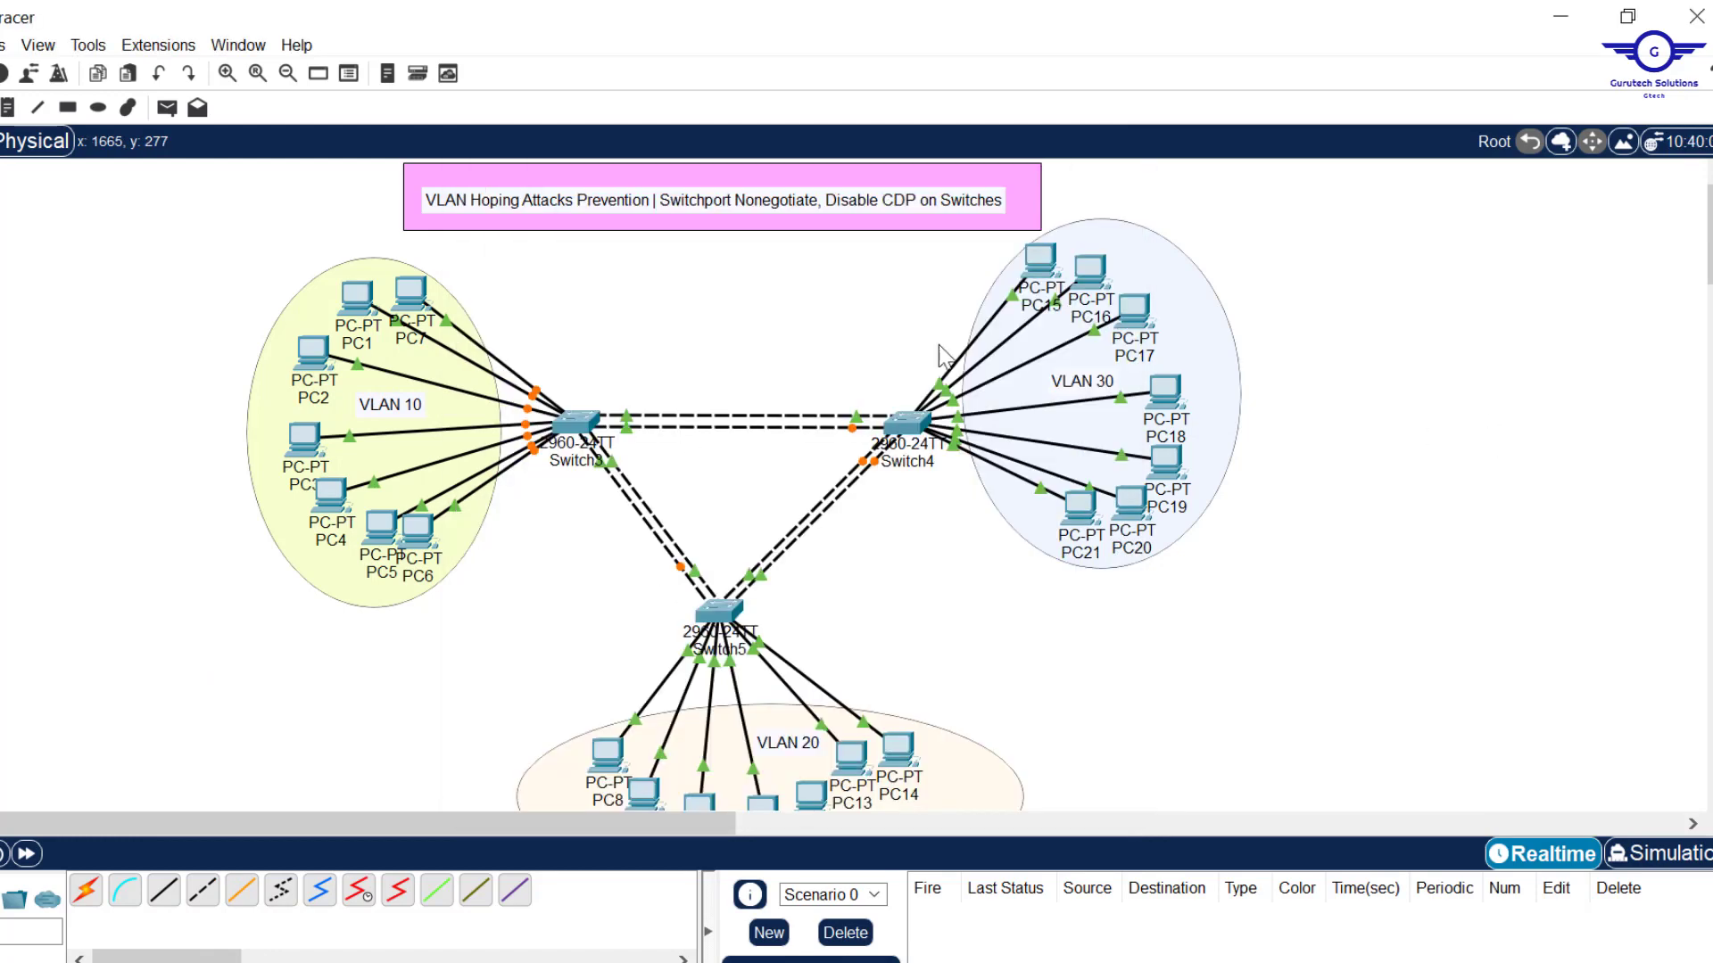
pyautogui.click(589, 415)
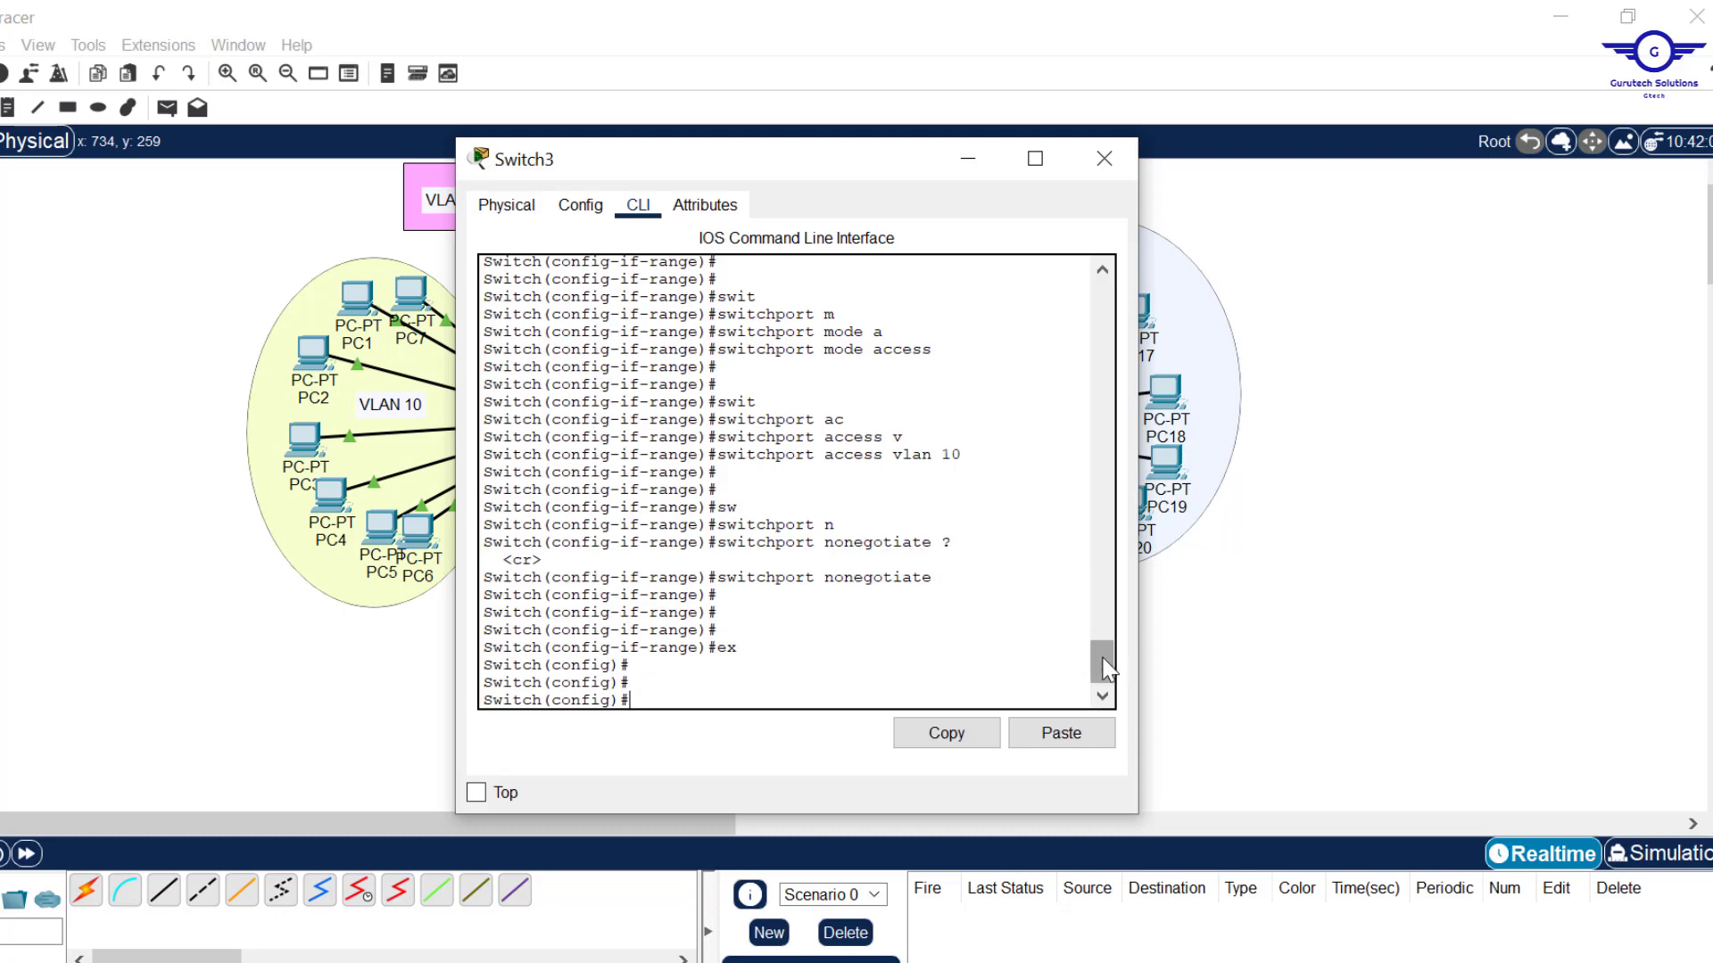
pyautogui.moveTo(1107, 669); pyautogui.dragTo(1107, 629)
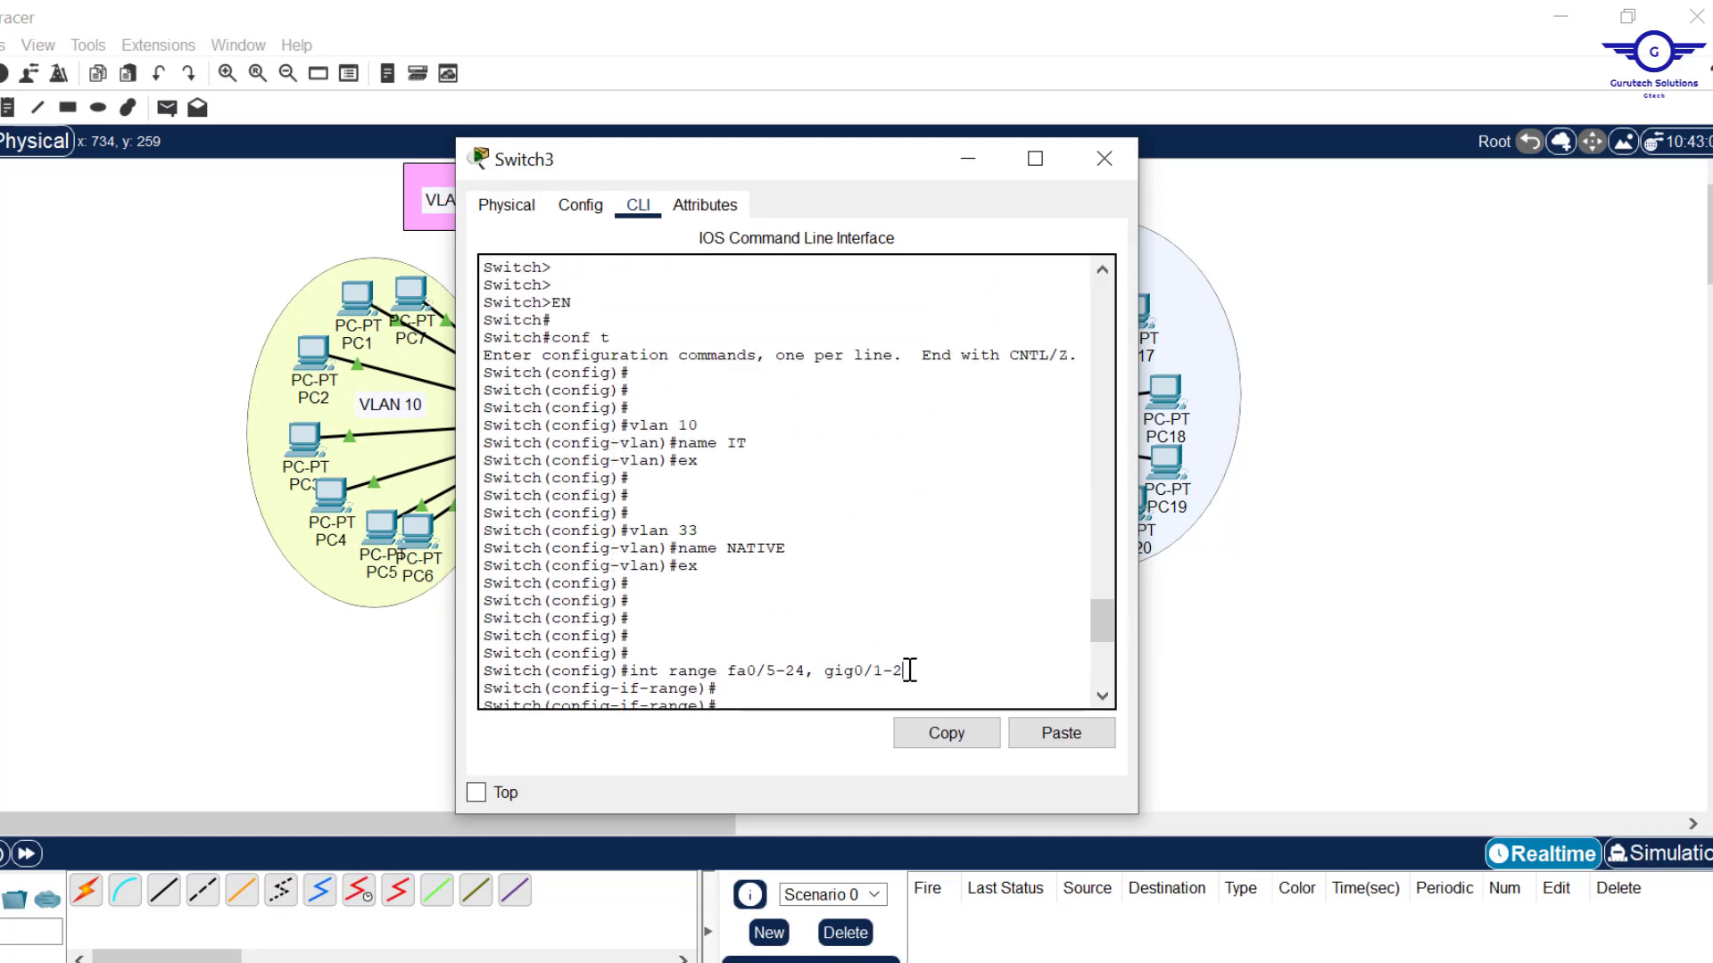
pyautogui.moveTo(906, 671); pyautogui.dragTo(630, 671)
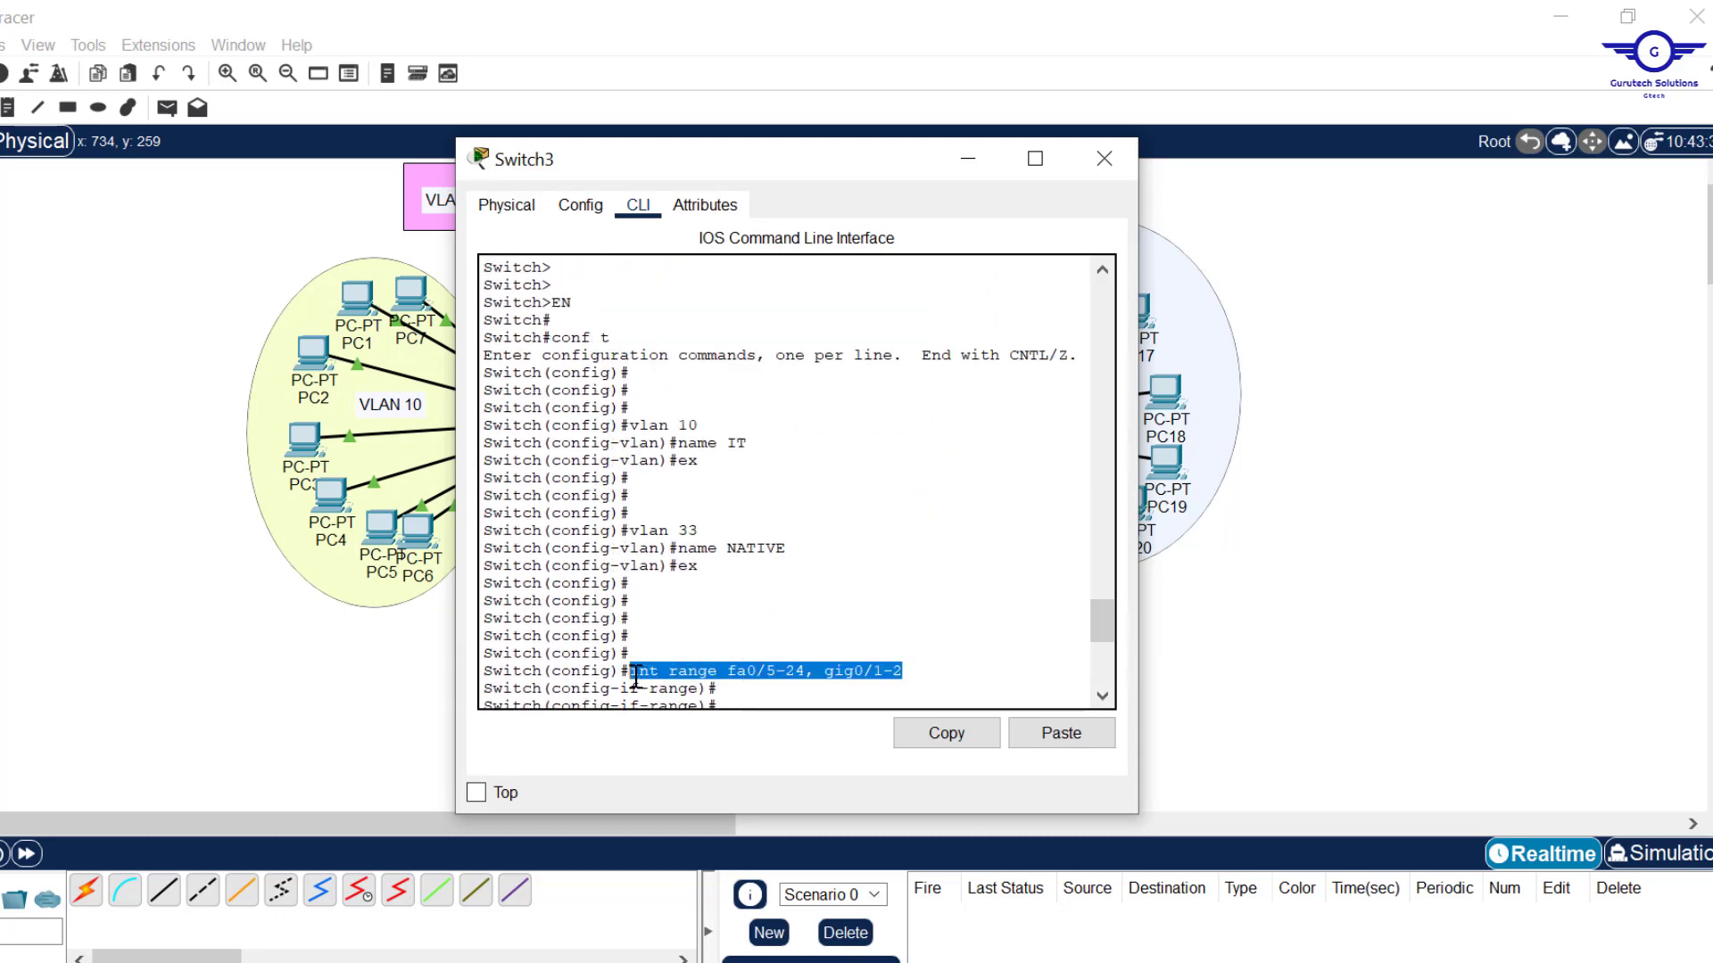
pyautogui.click(961, 741)
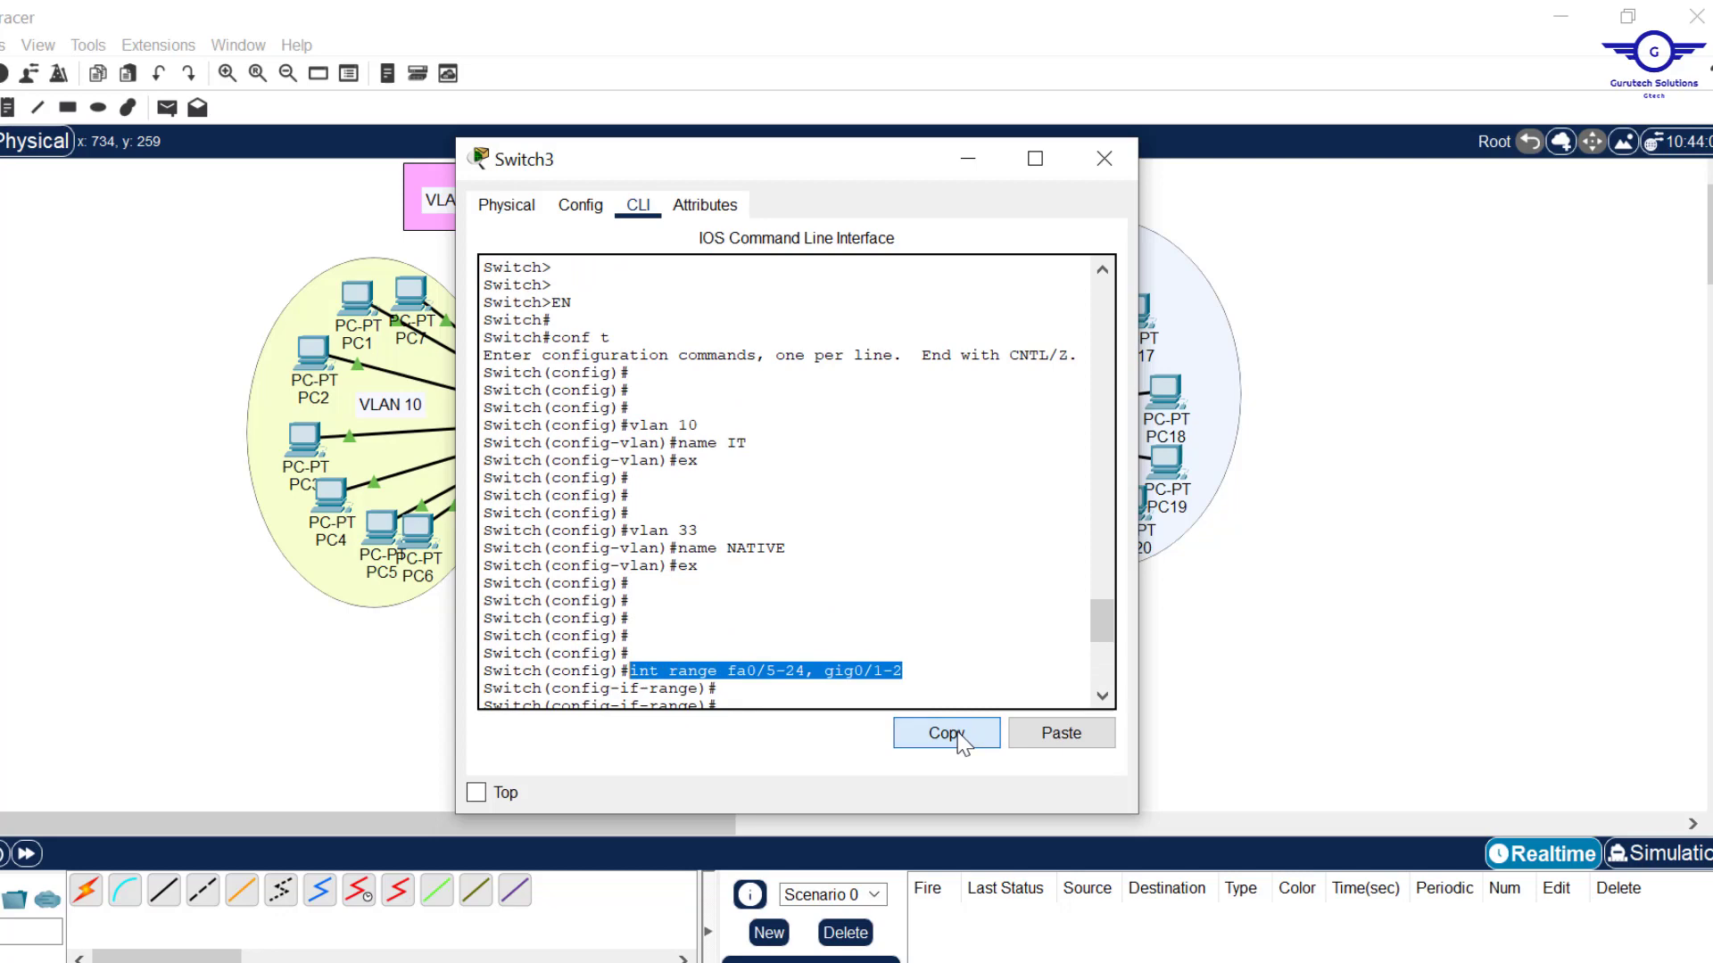
pyautogui.click(1106, 169)
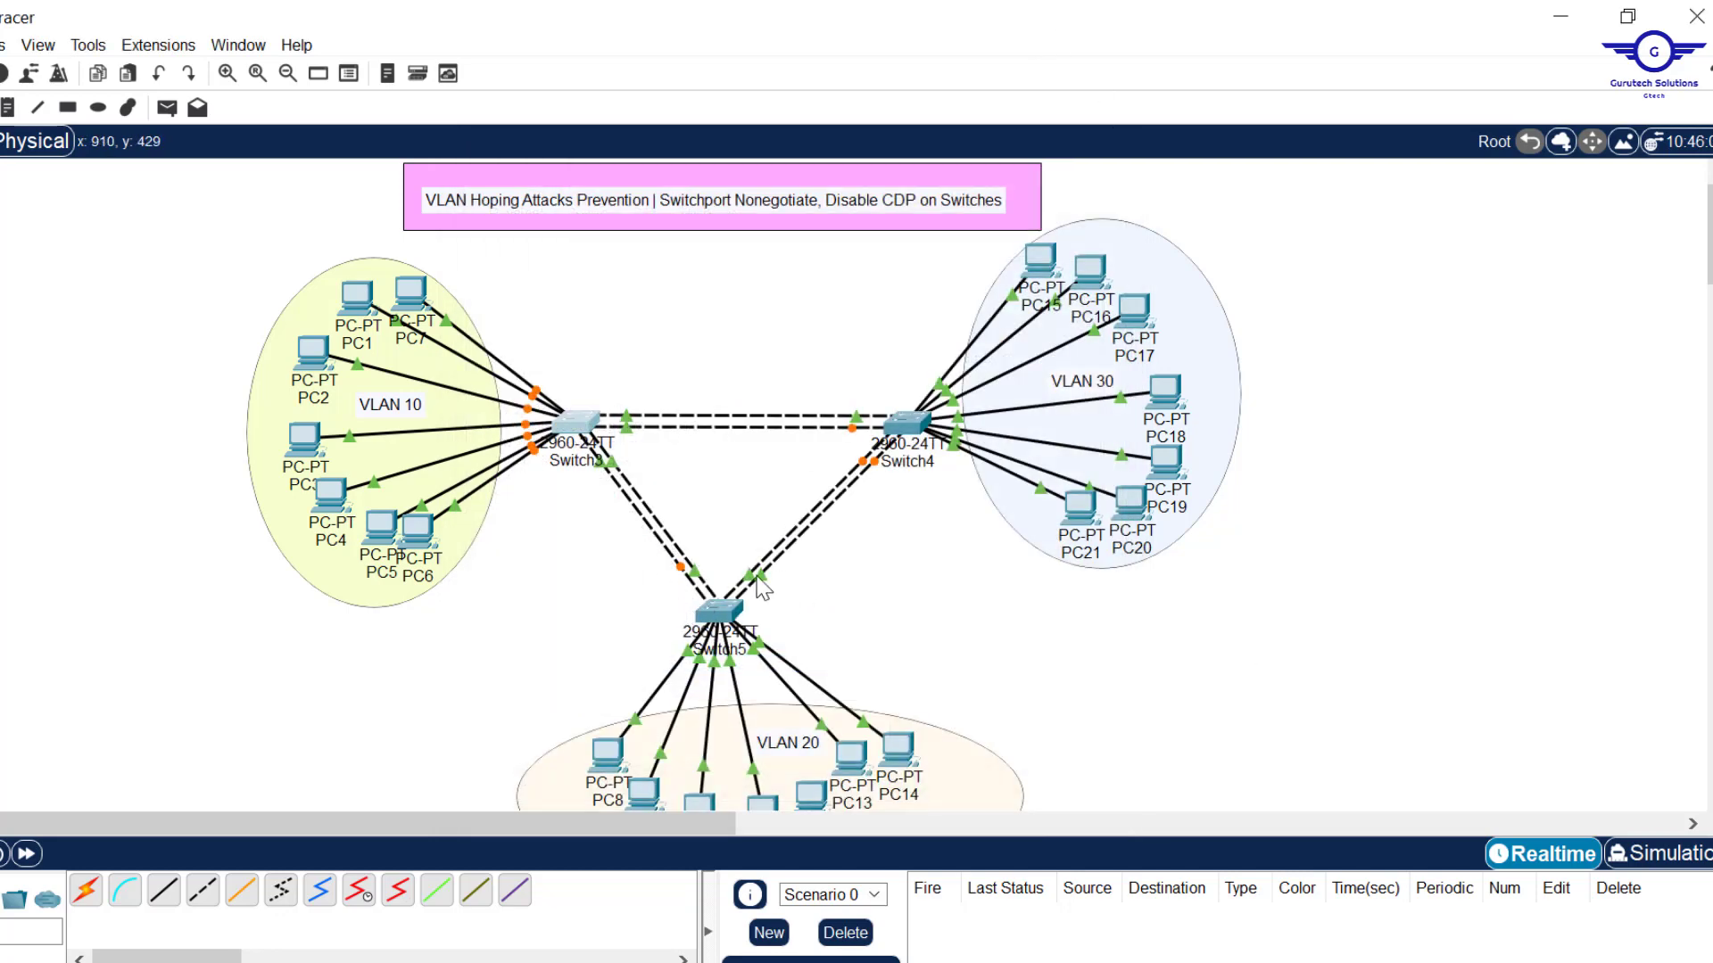
# Step: Open Switch5's command line and run the copied "int range fa0/5-24, gig0/1-2" command
pyautogui.click(715, 614)
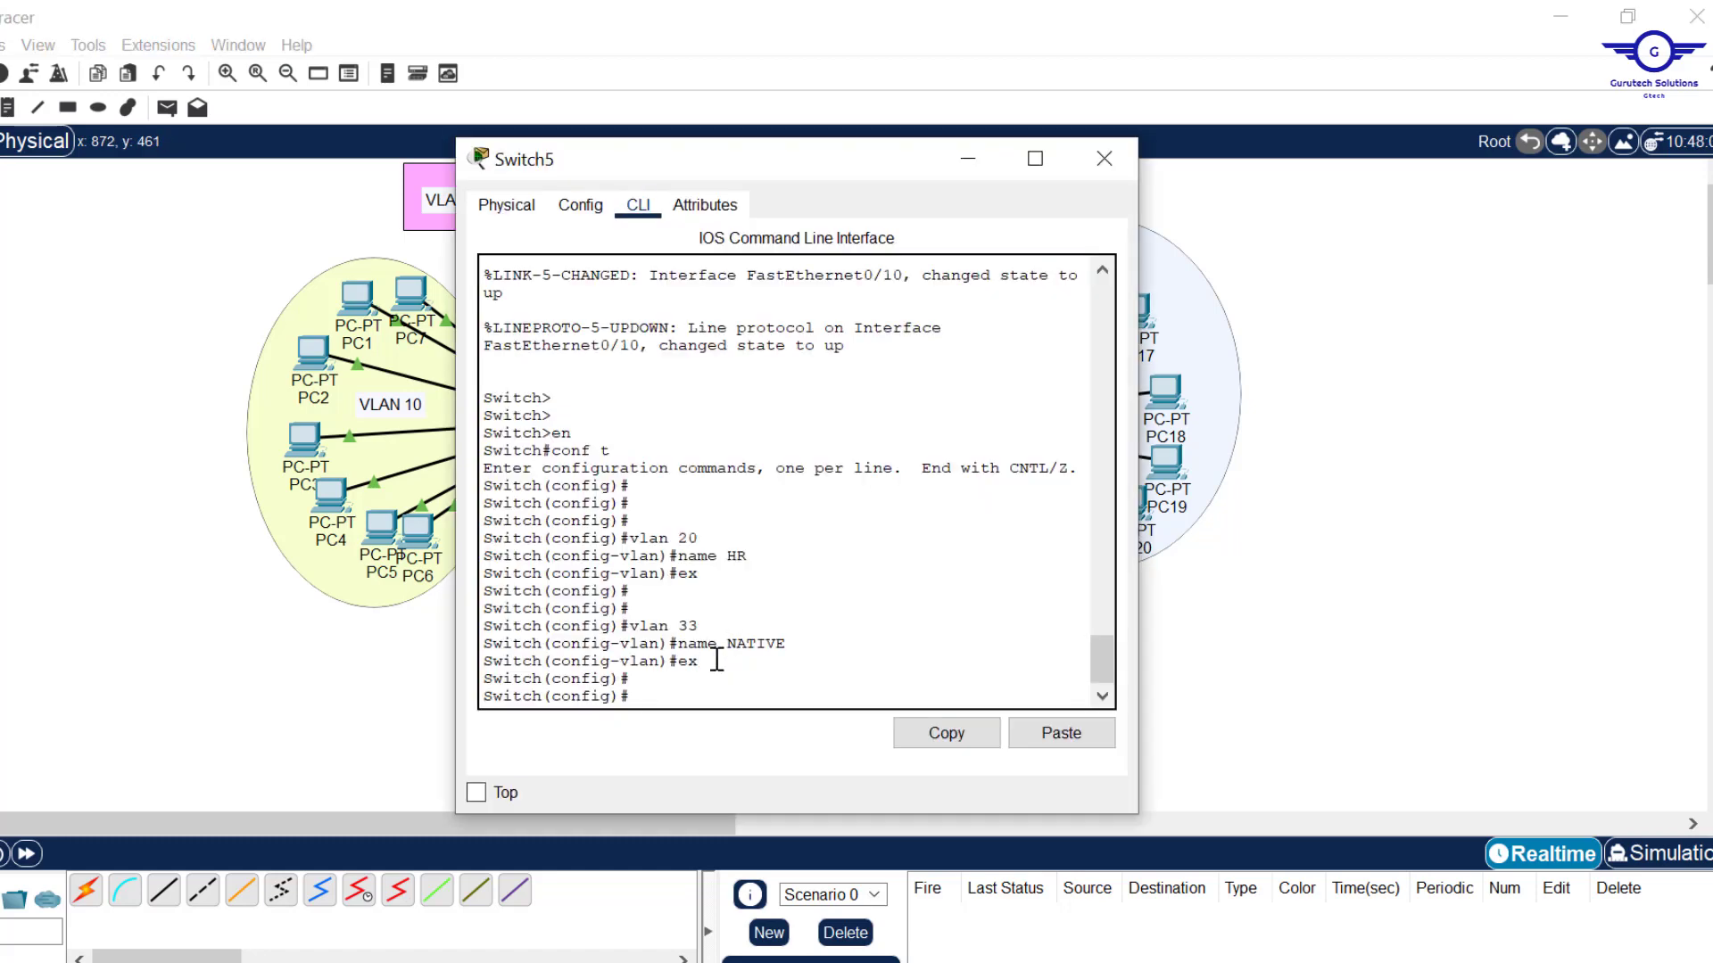
pyautogui.press('Return')
pyautogui.press('Return')
pyautogui.press('Return')
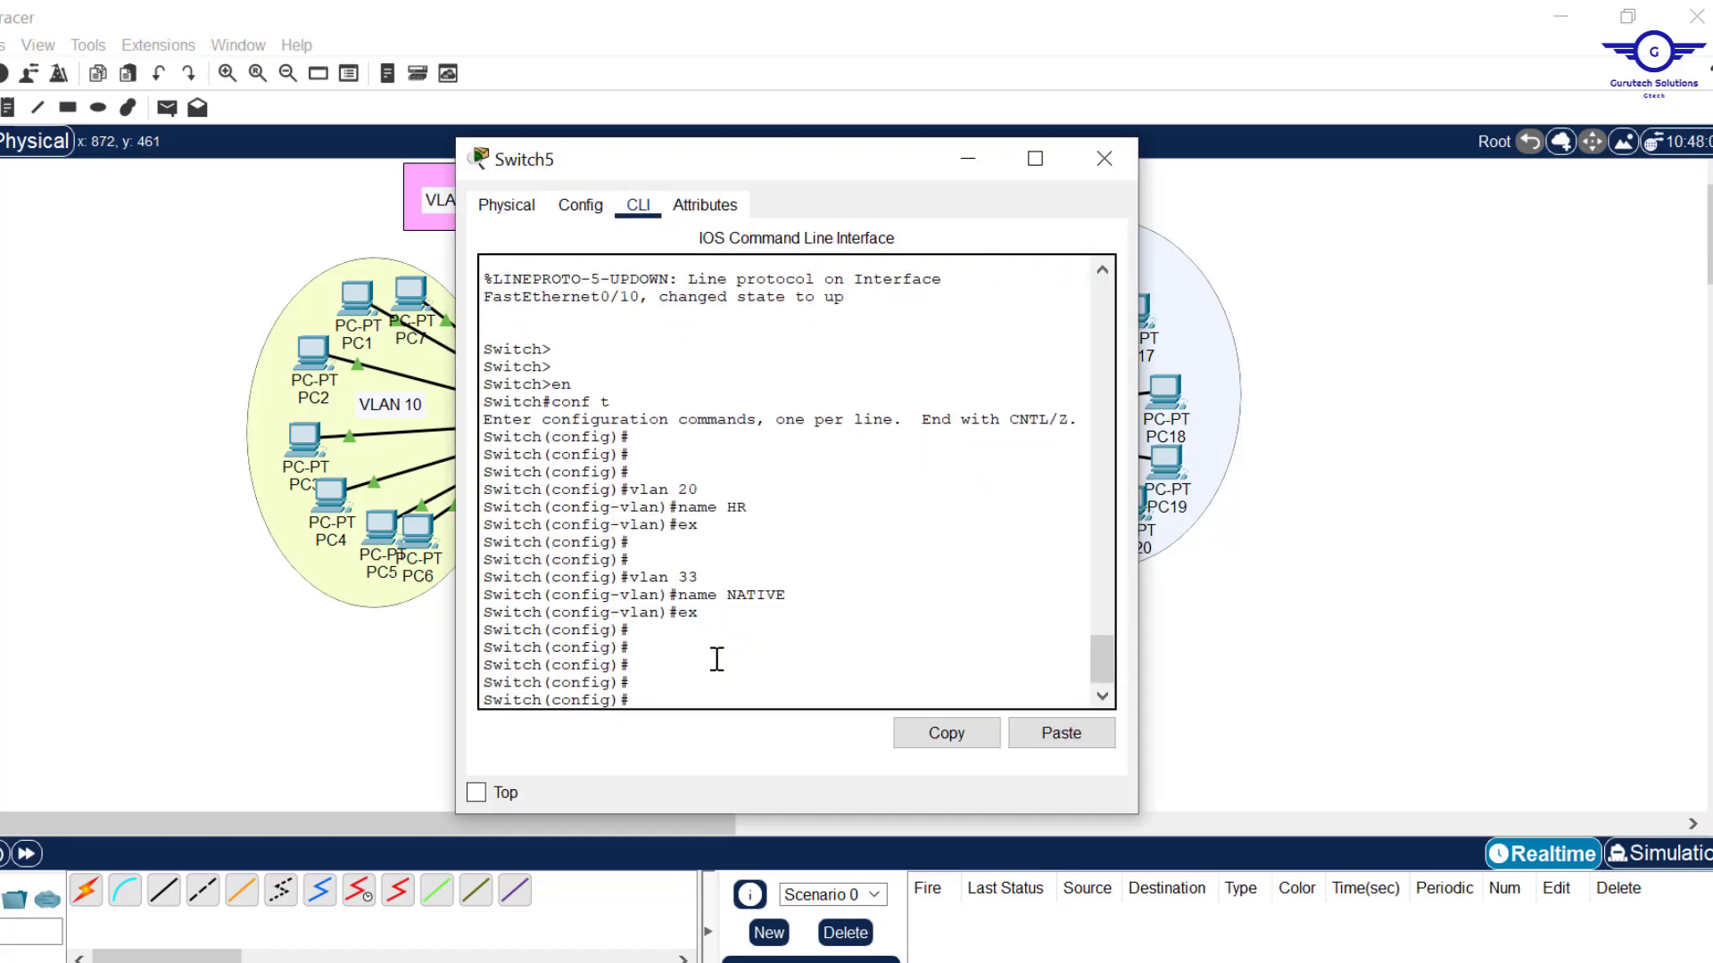
pyautogui.click(1085, 736)
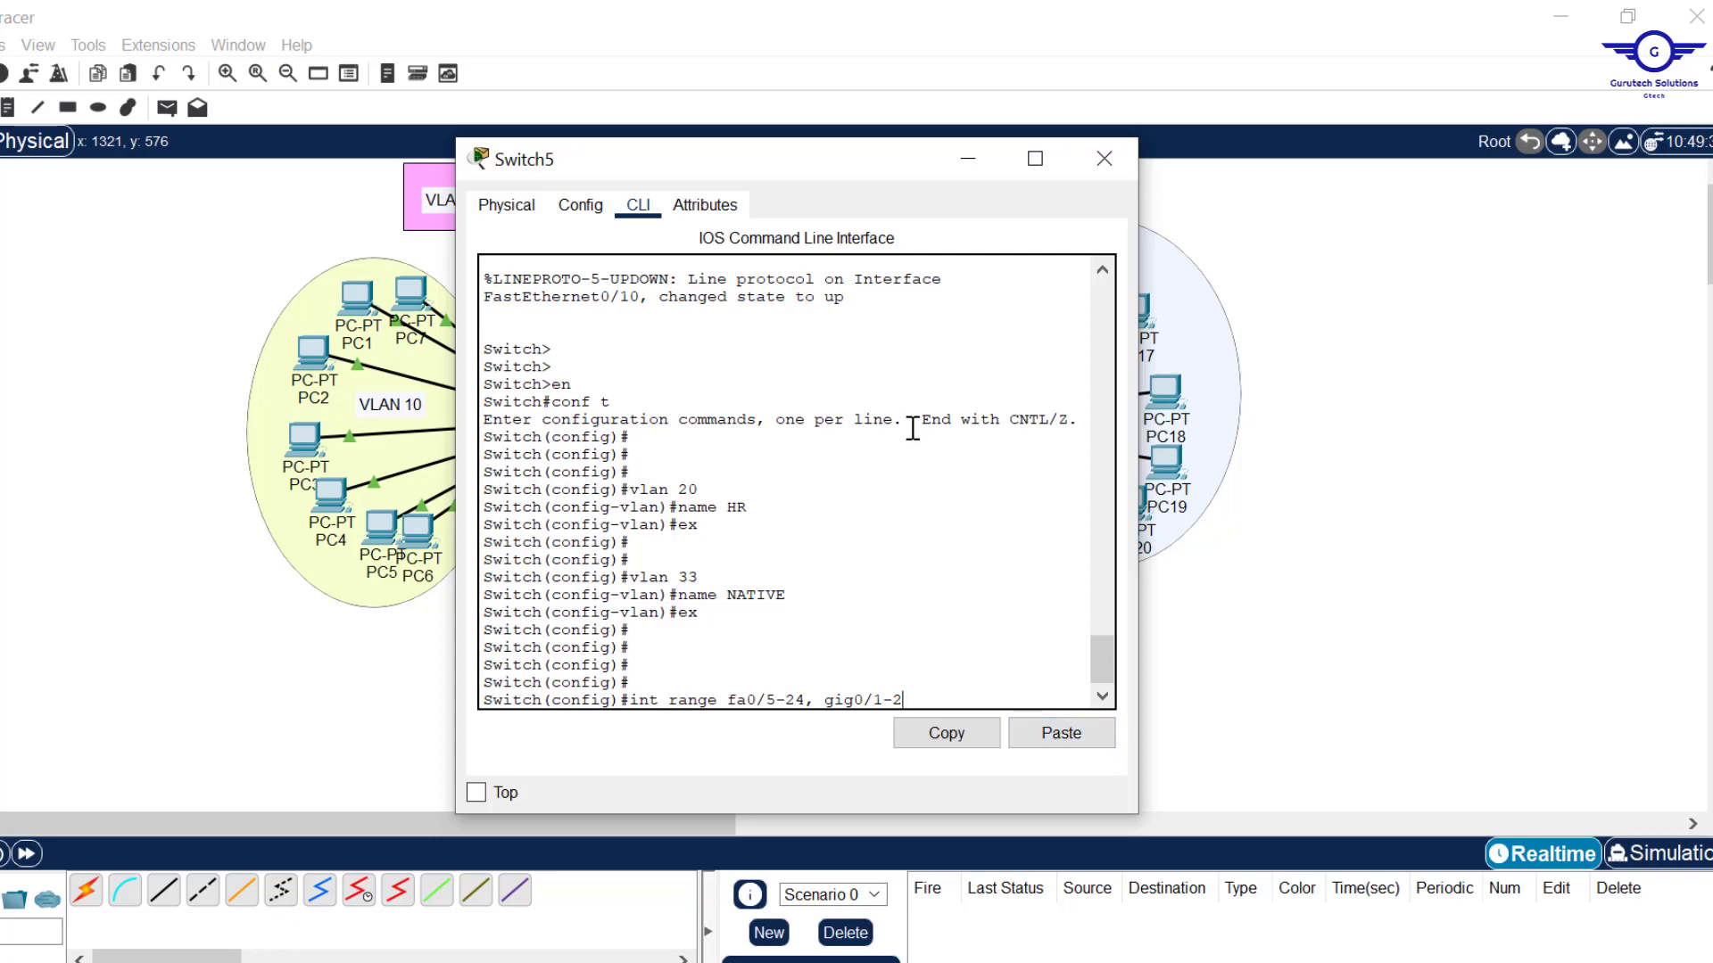
pyautogui.press('Return')
# Step: Set Switch5's selected interface range to access mode with switchport mode access
pyautogui.write('swit')
pyautogui.press('Tab')
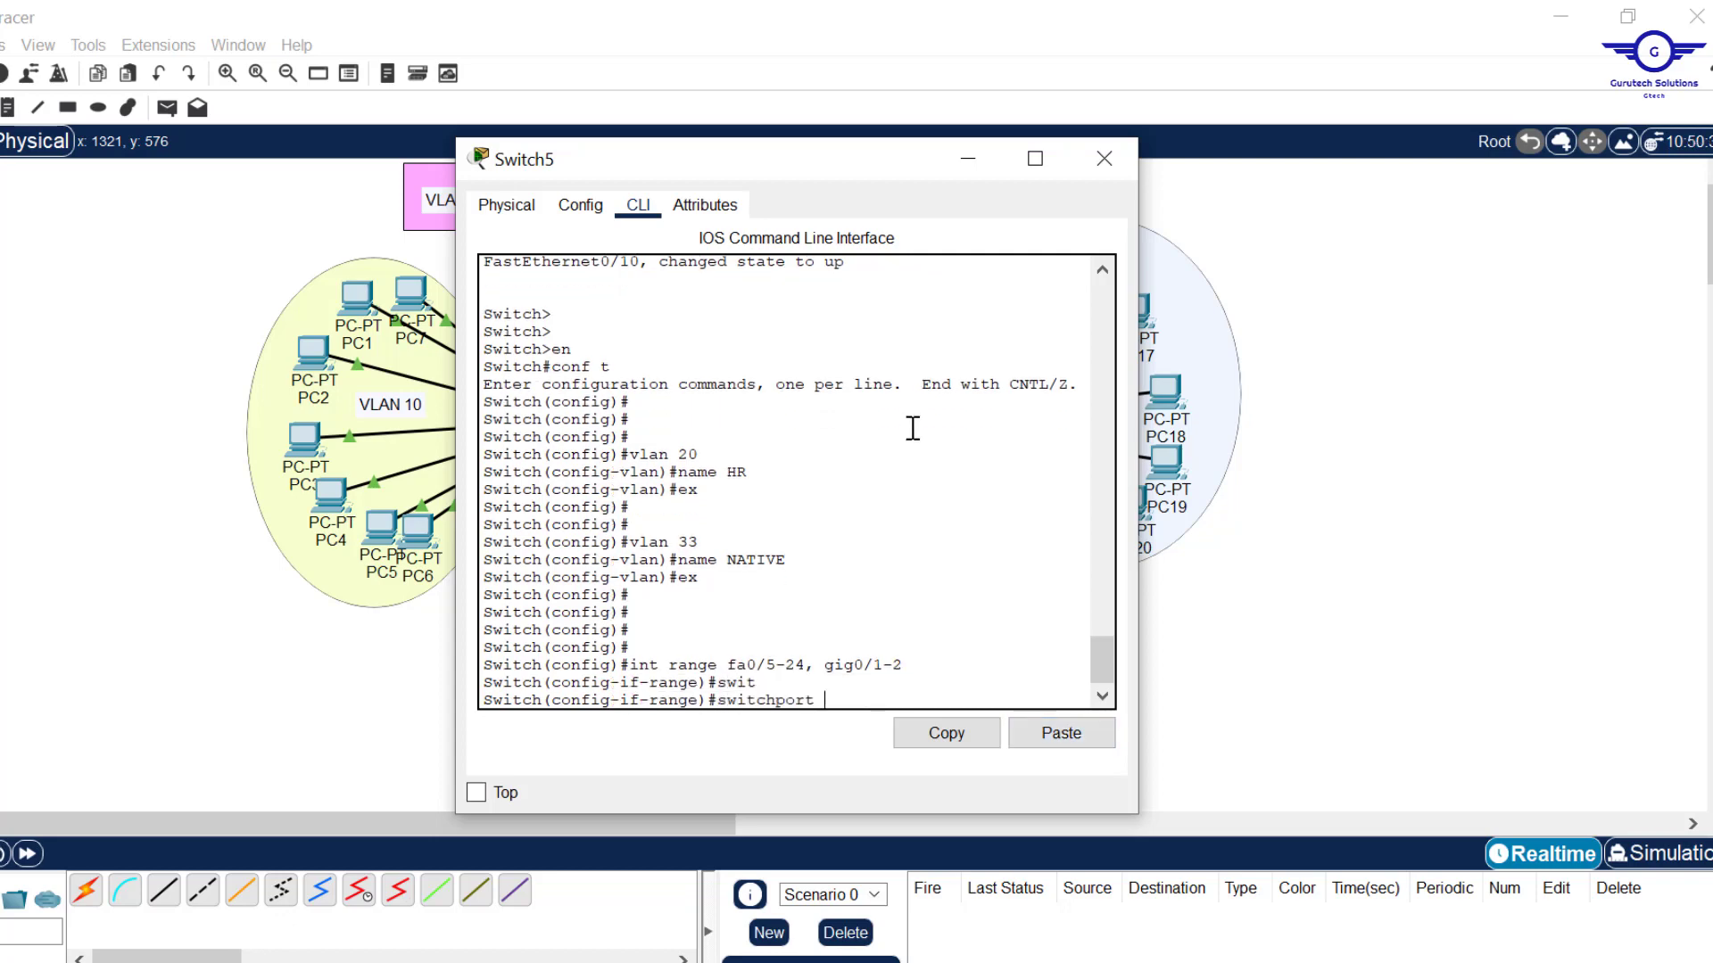
pyautogui.write('m')
pyautogui.press('Tab')
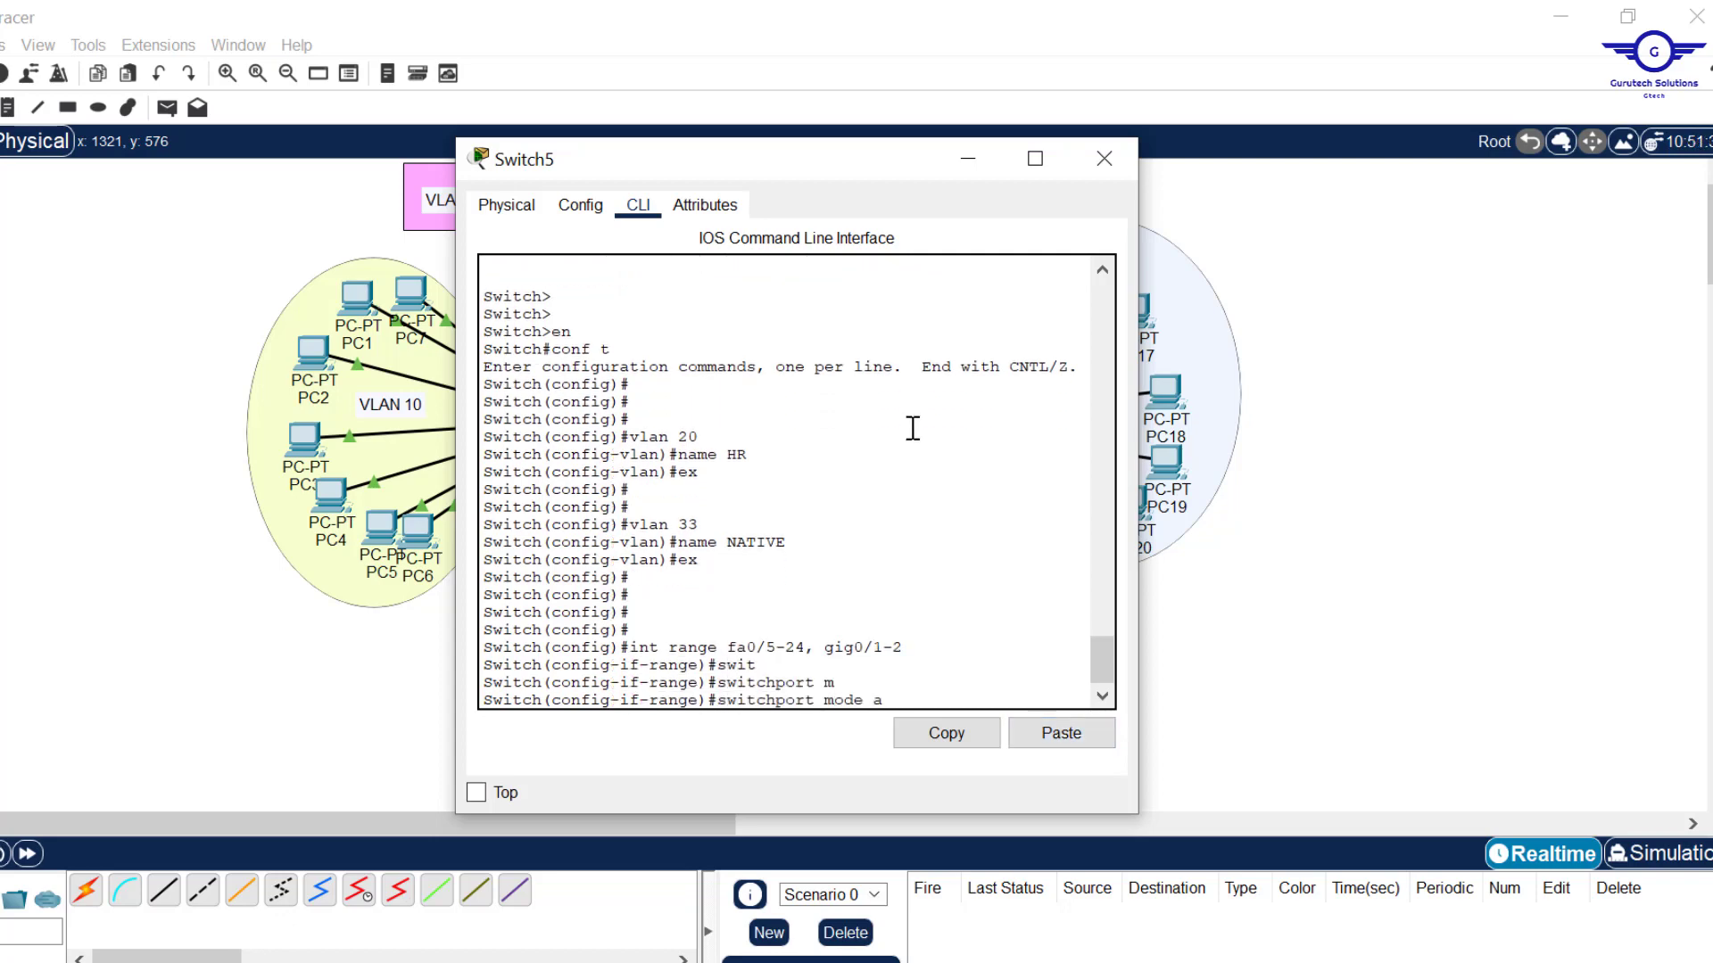
pyautogui.write('a')
pyautogui.press('Tab')
pyautogui.press('Return')
pyautogui.press('Return')
pyautogui.press('Return')
pyautogui.press('Return')
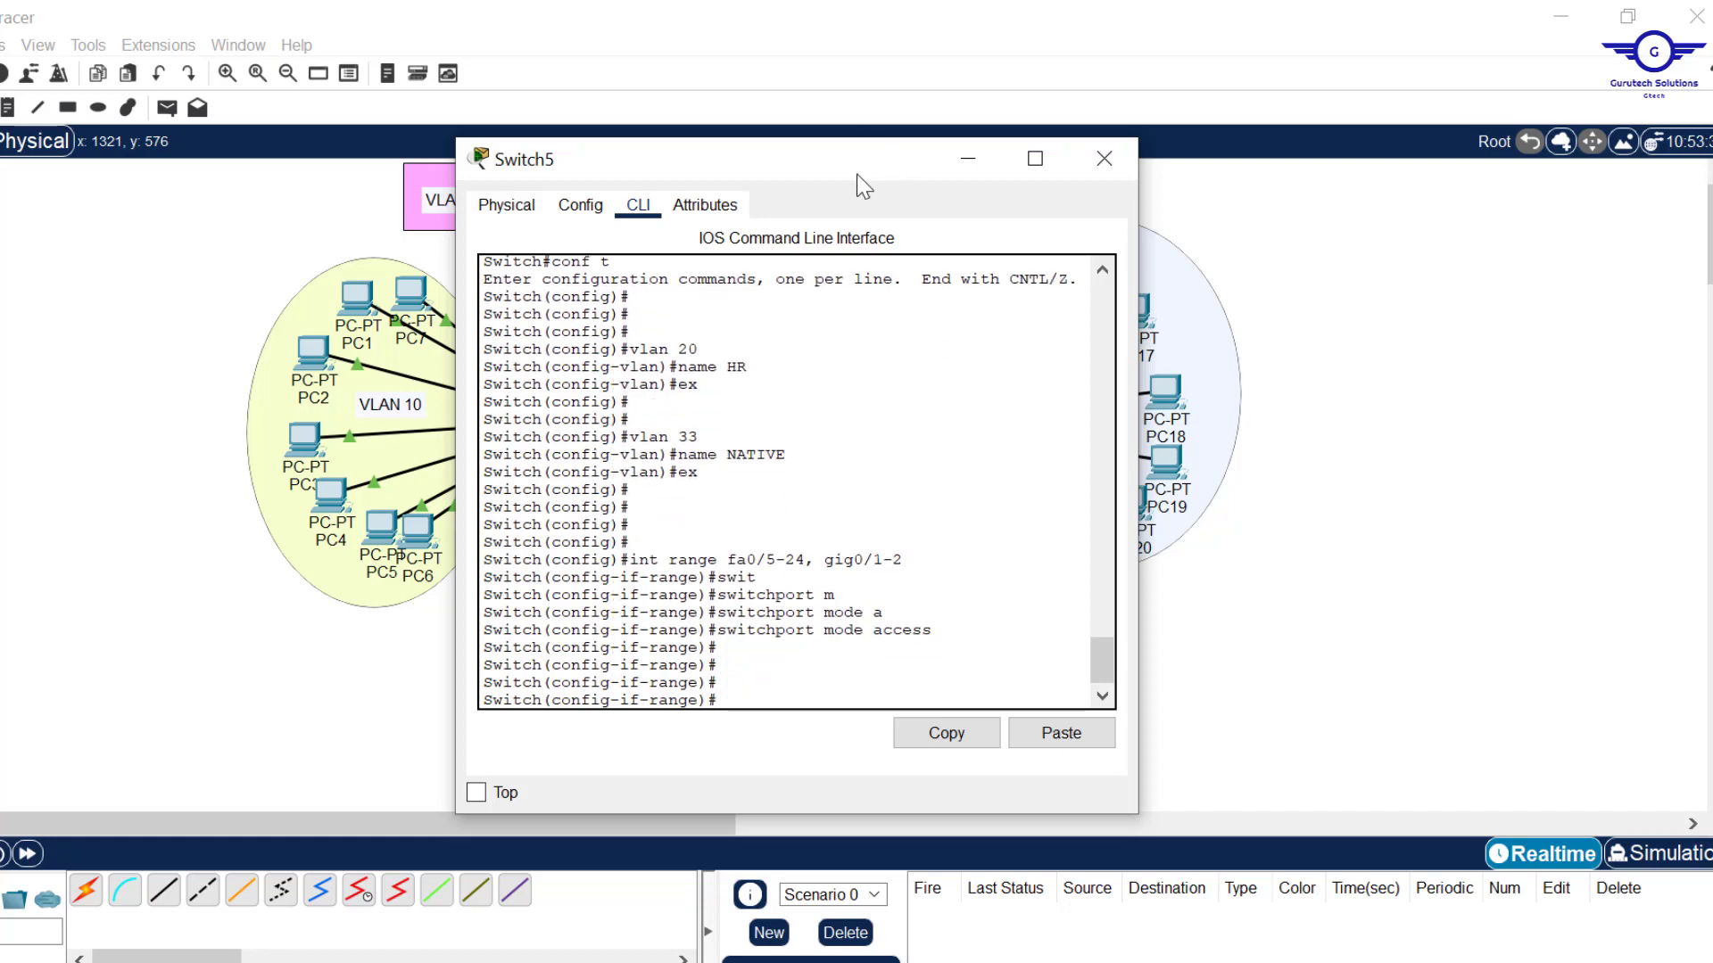
# Step: Assign Switch5's interface range fa0/5-24 and gig0/1-2 to access VLAN 20
pyautogui.moveTo(856, 174); pyautogui.dragTo(950, 173)
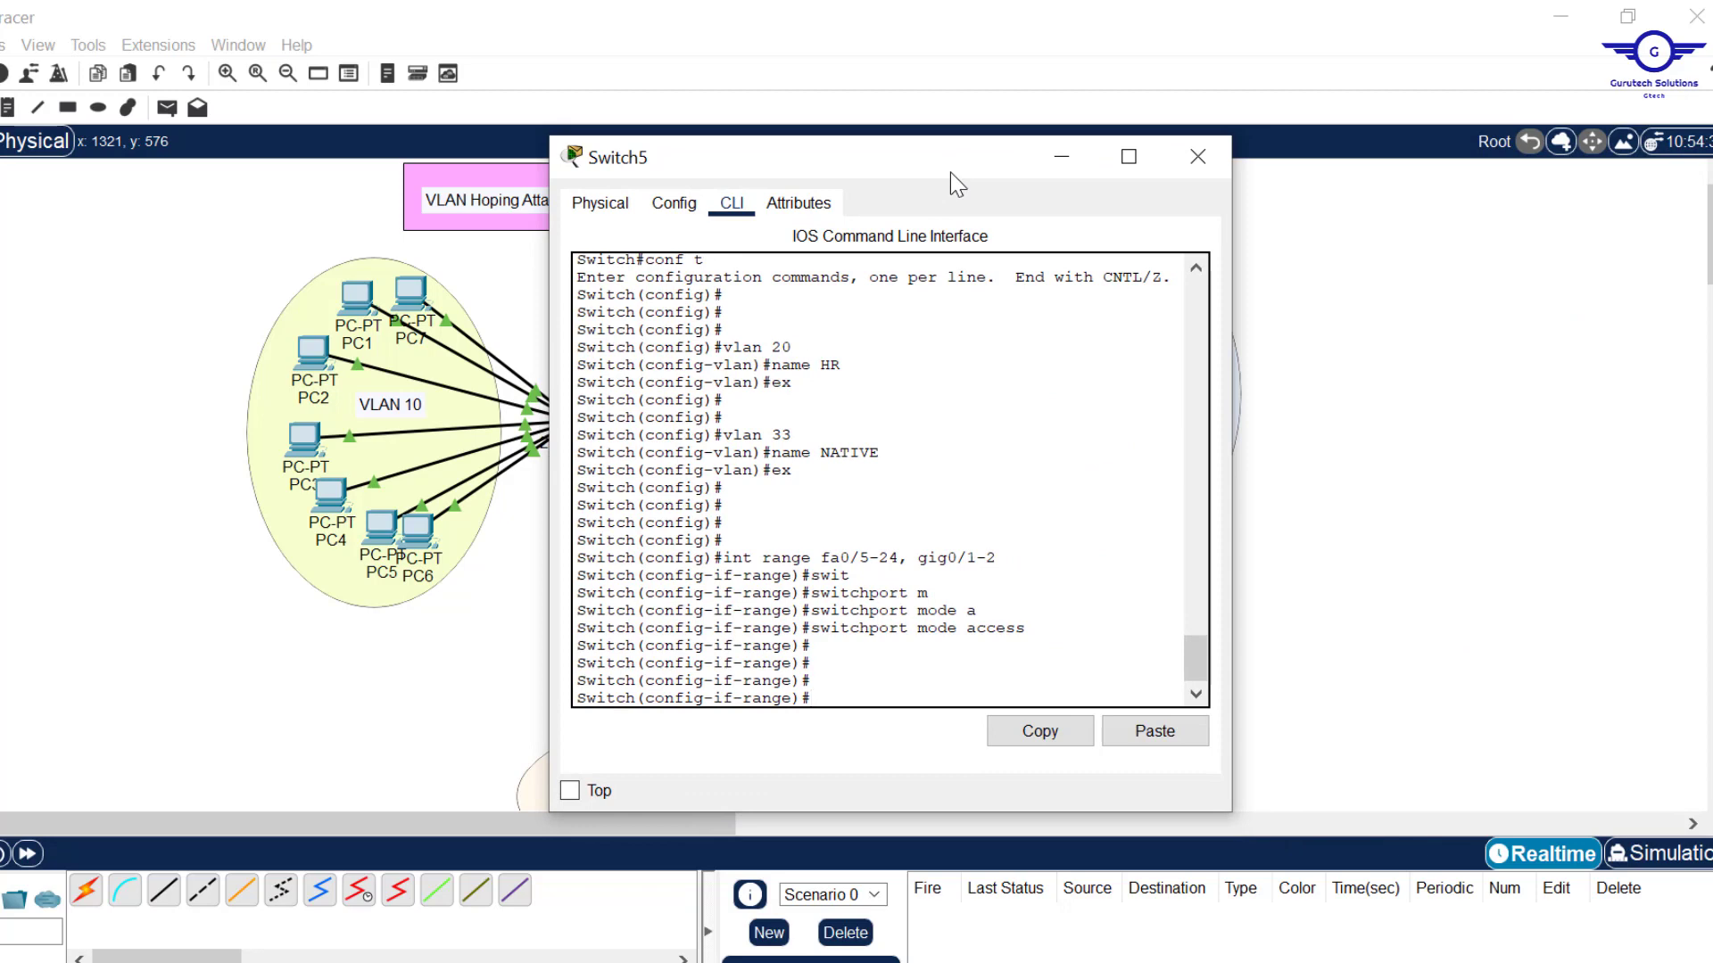
pyautogui.write('sw')
pyautogui.press('Tab')
pyautogui.write('a')
pyautogui.press('Tab')
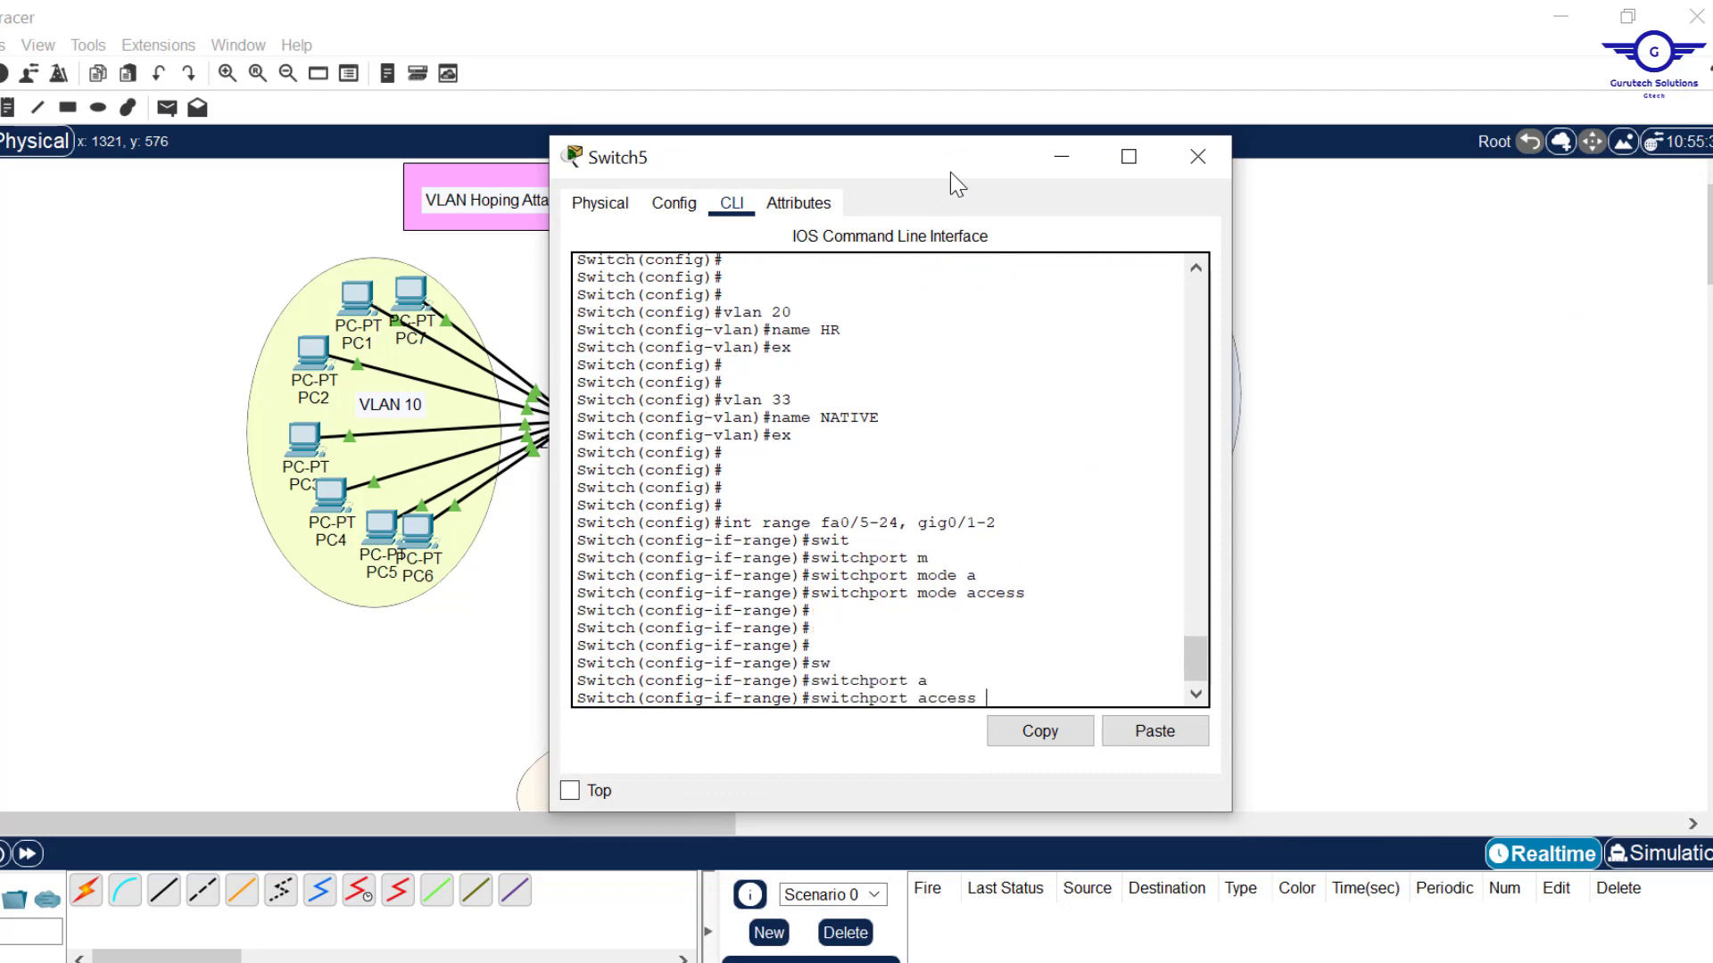
pyautogui.write('v')
pyautogui.press('Tab')
pyautogui.write('20')
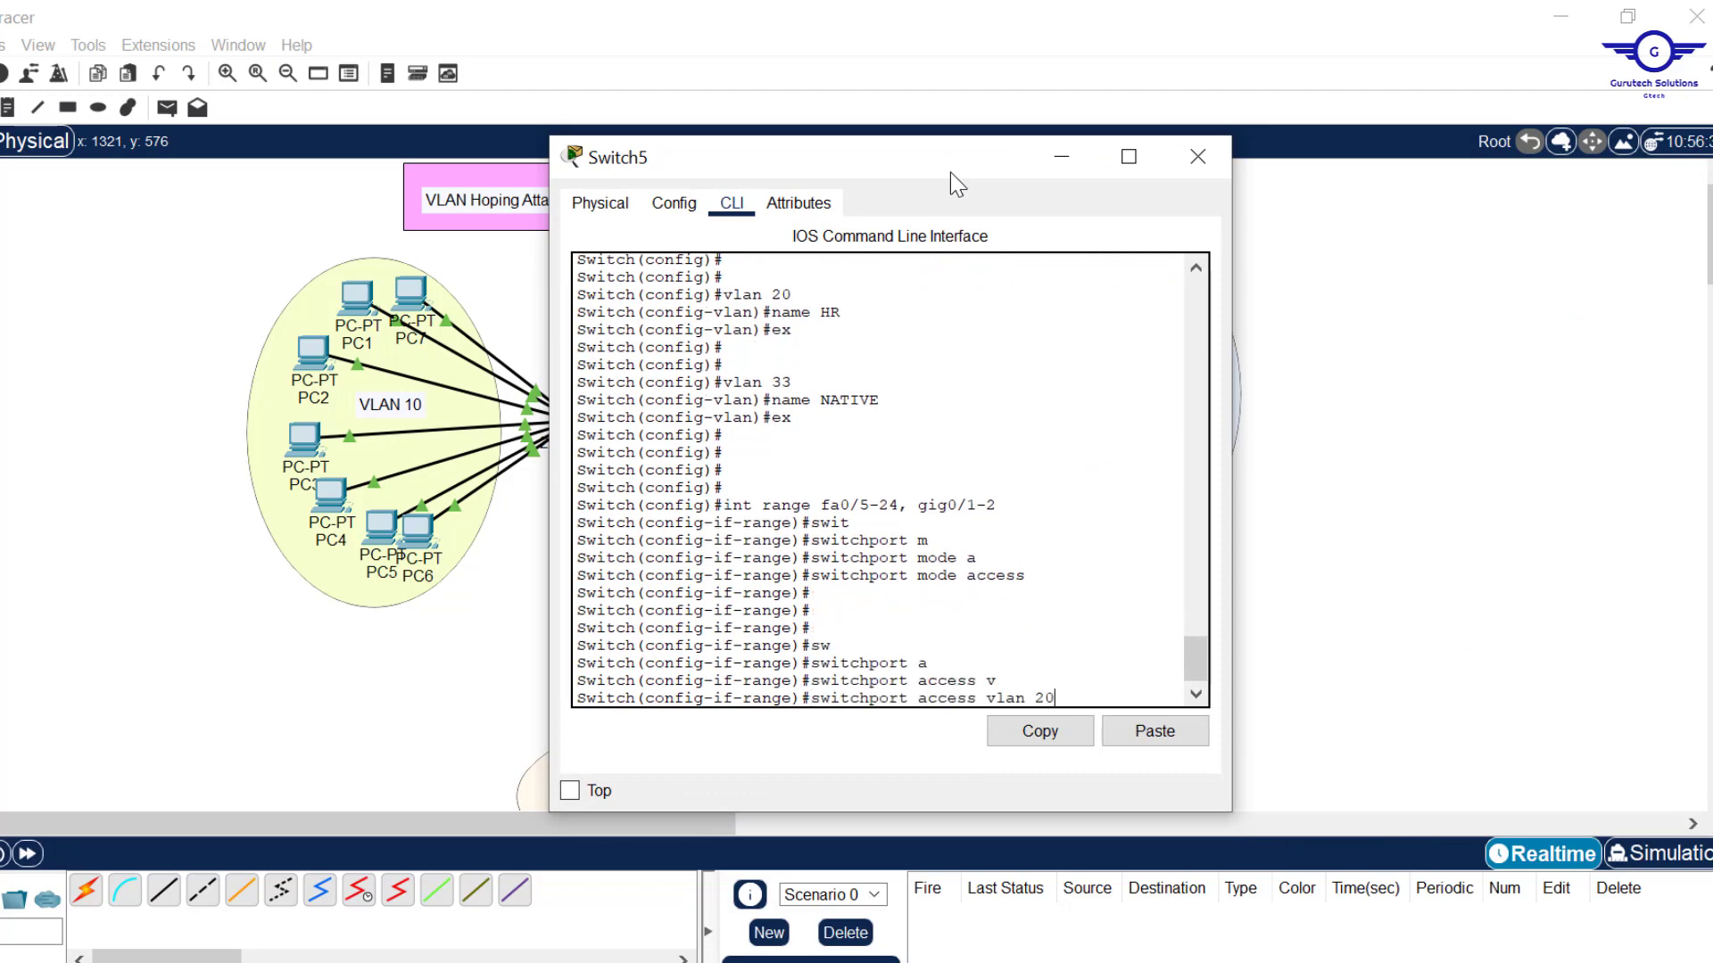
pyautogui.press('Return')
pyautogui.press('Return')
pyautogui.press('Return')
pyautogui.press('Return')
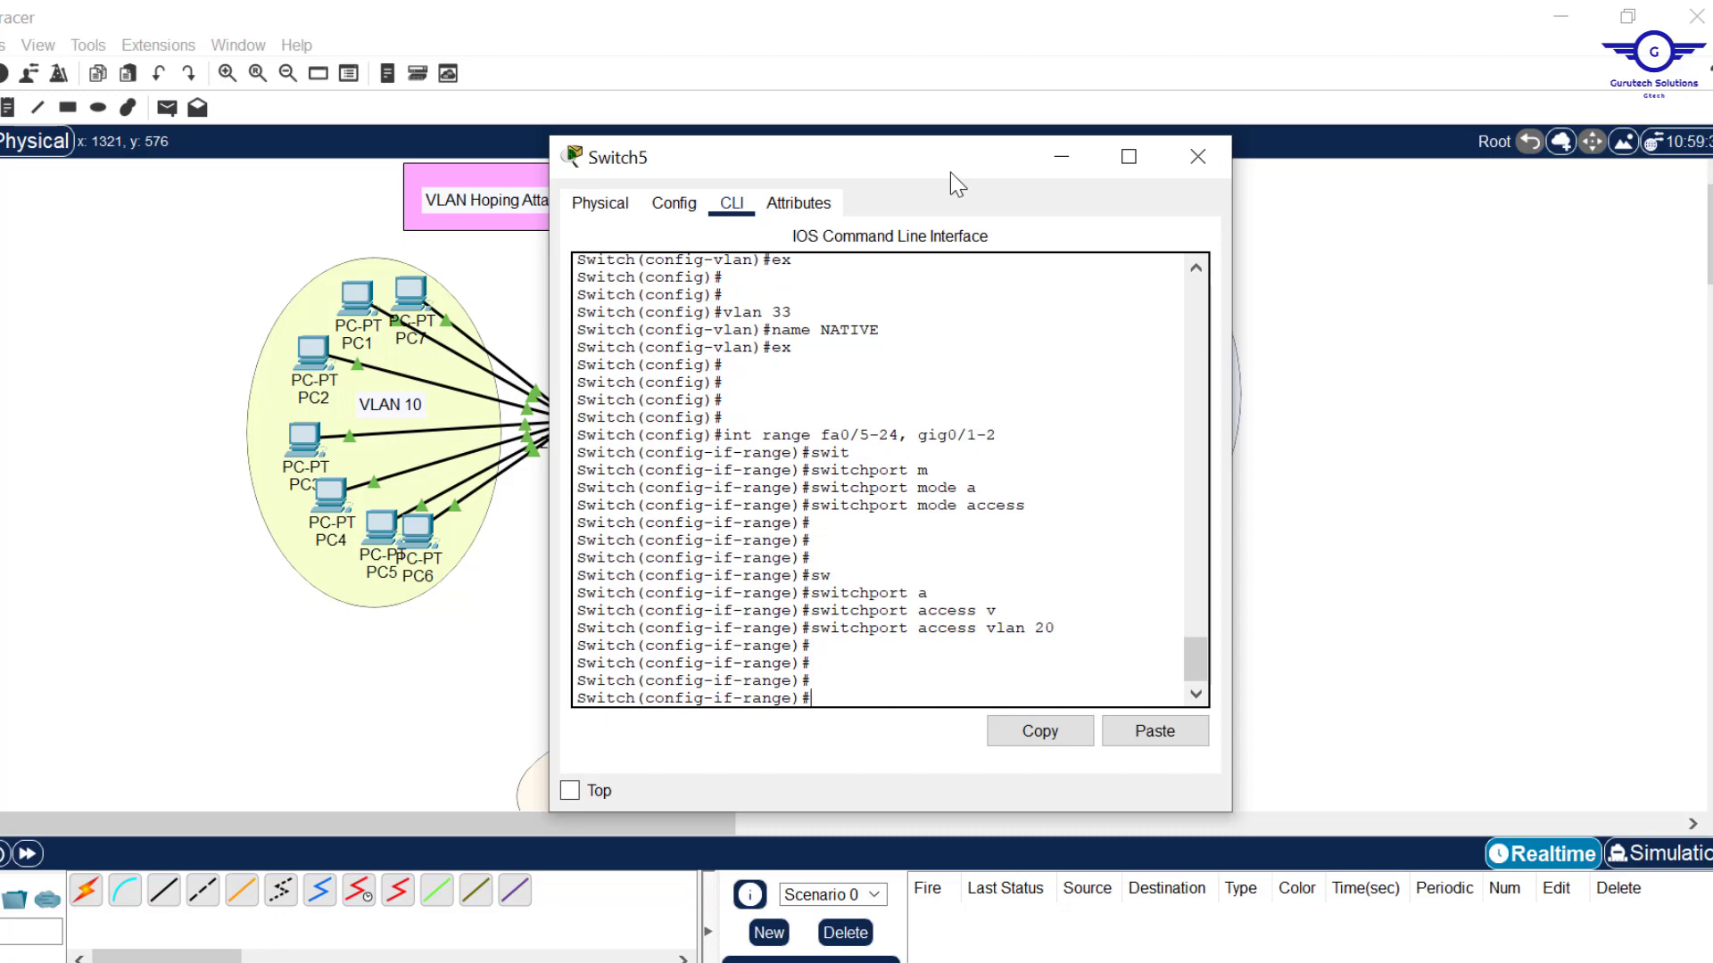
# Step: Apply switchport nonegotiate to Switch5's access port range
pyautogui.write('sw')
pyautogui.press('Tab')
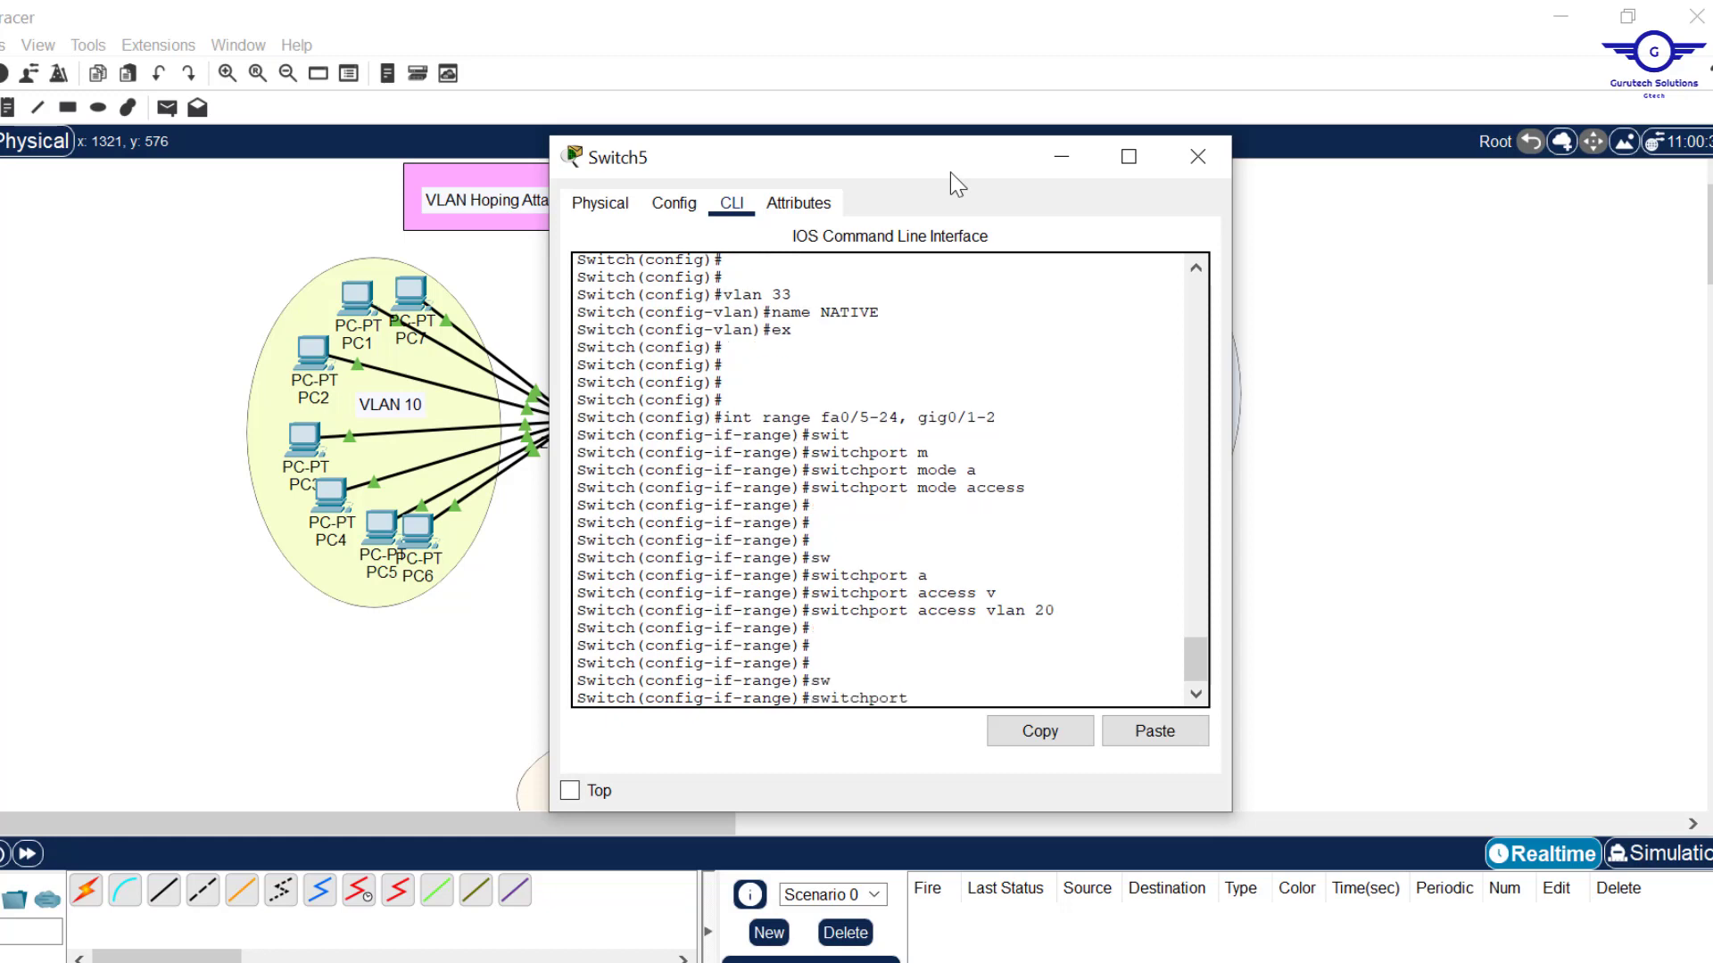
pyautogui.write('n')
pyautogui.press('Tab')
pyautogui.press('Return')
pyautogui.press('Return')
pyautogui.press('Return')
pyautogui.press('Return')
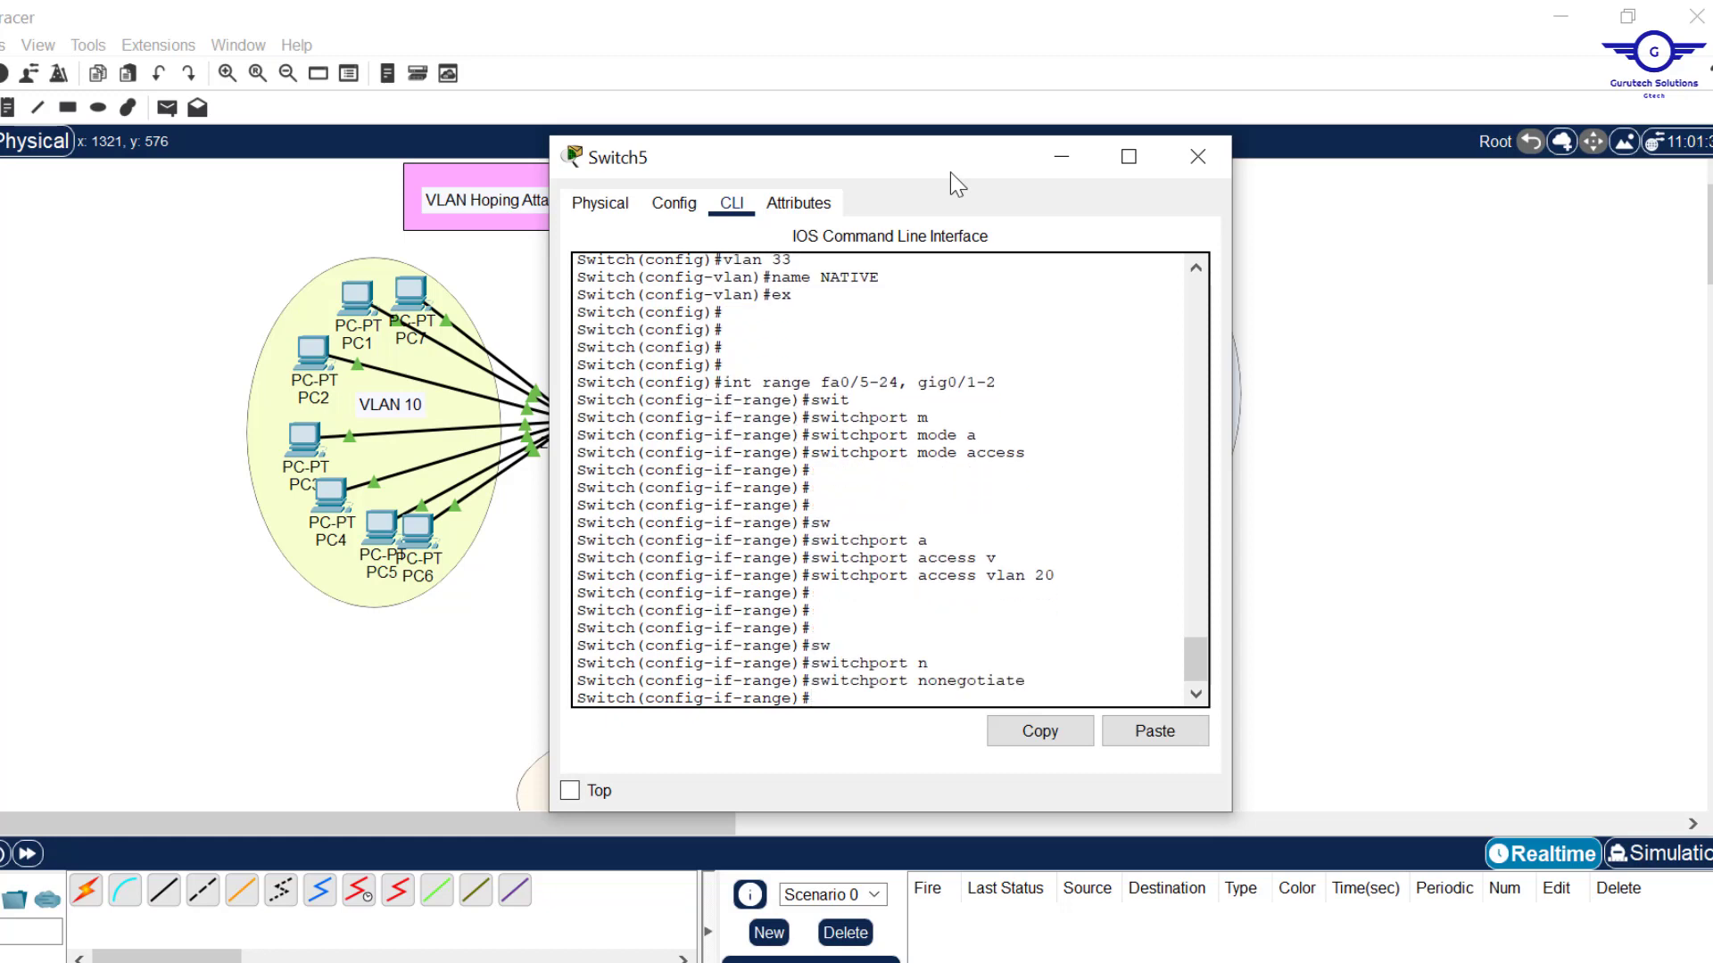
# Step: Exit interface range configuration on Switch5 and go back to the topology
pyautogui.press('Return')
pyautogui.press('Return')
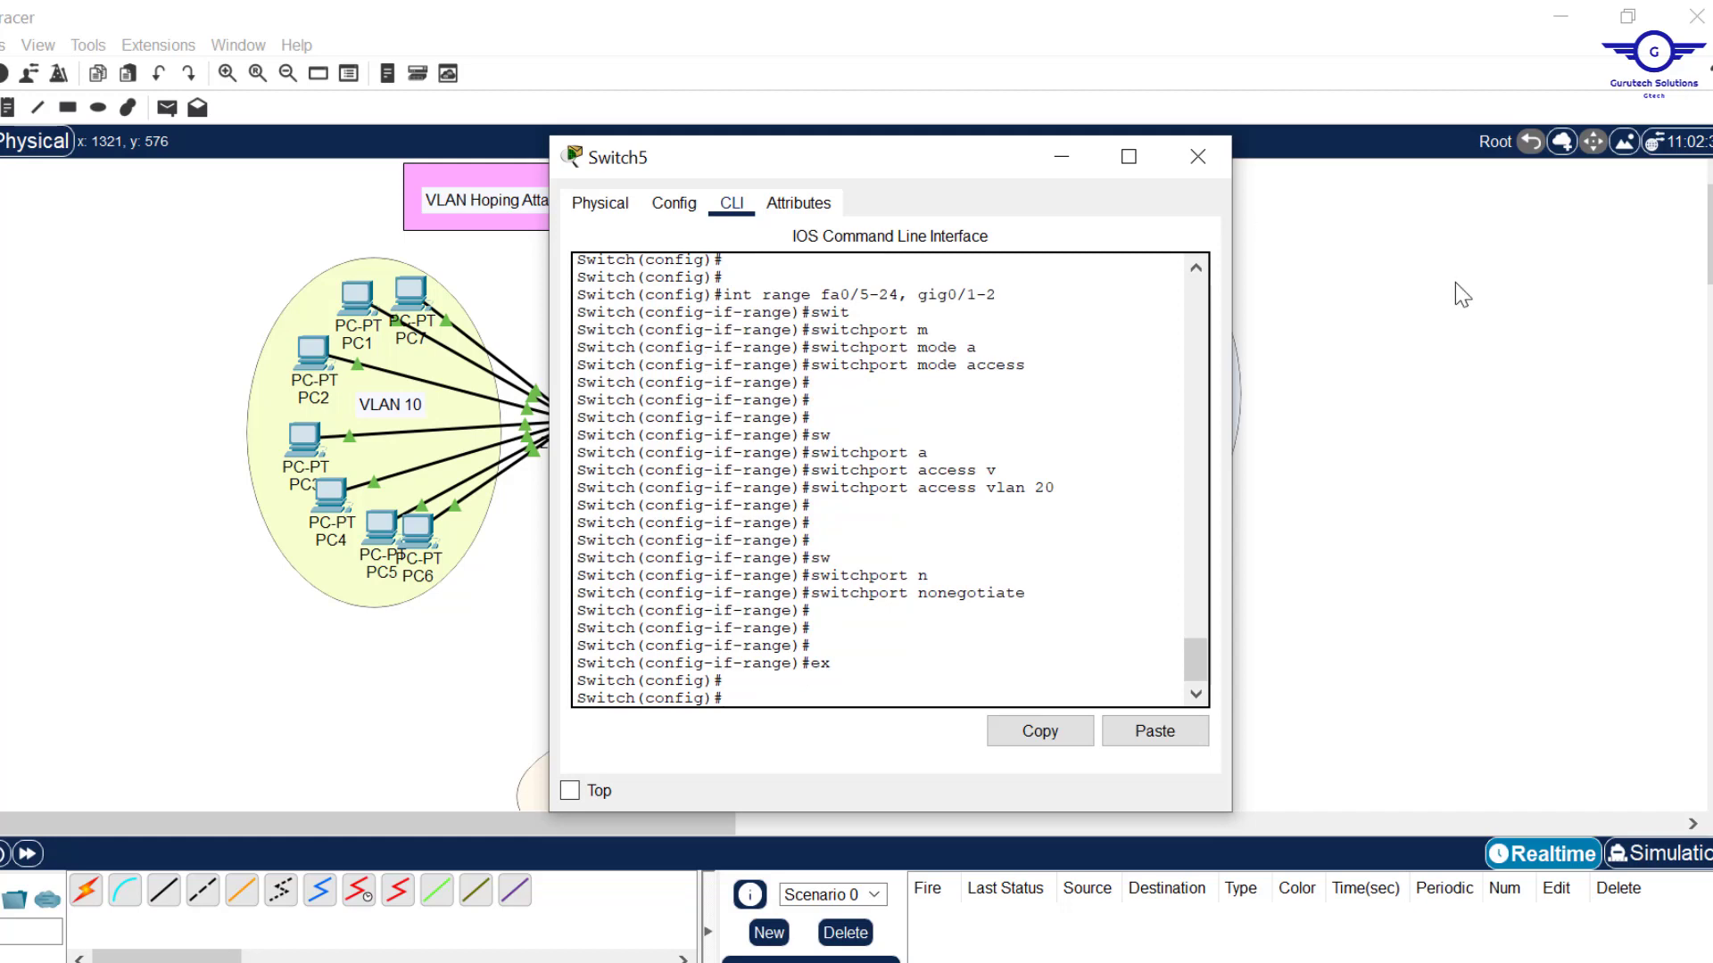
pyautogui.click(1468, 308)
pyautogui.moveTo(1467, 308); pyautogui.dragTo(1476, 363)
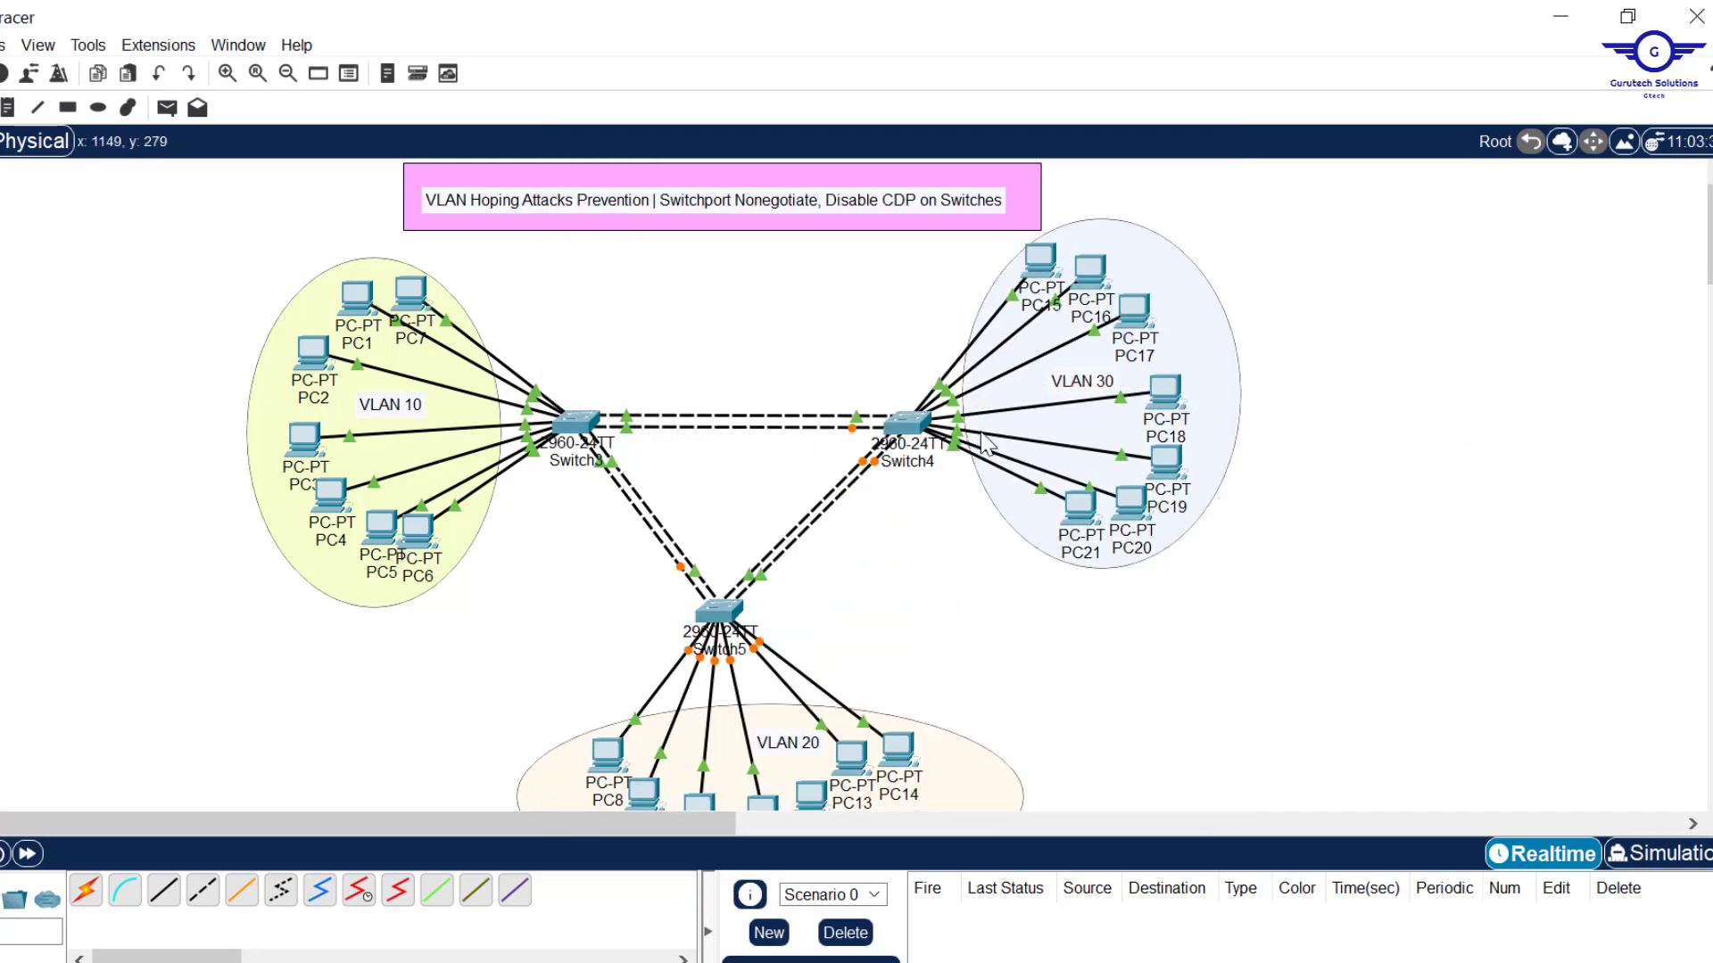
# Step: On Switch4, select interface range fa0/5-24, gig0/1-2 and set it to access mode with switchport mode access
pyautogui.click(908, 423)
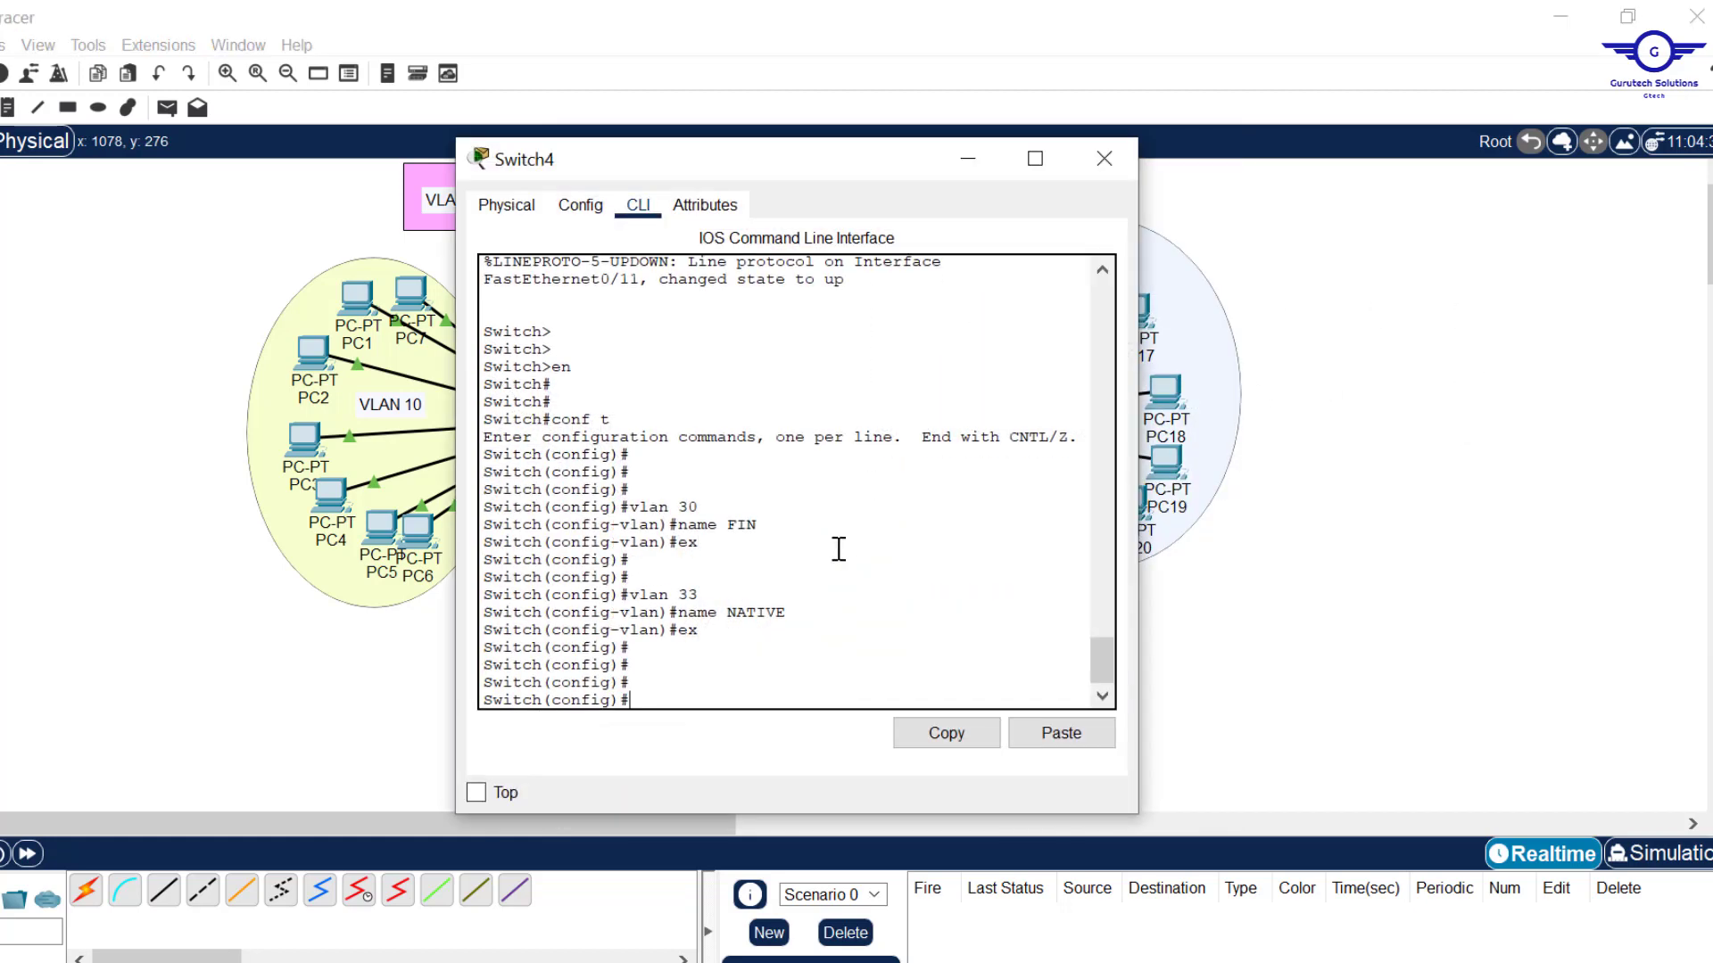
pyautogui.click(1074, 734)
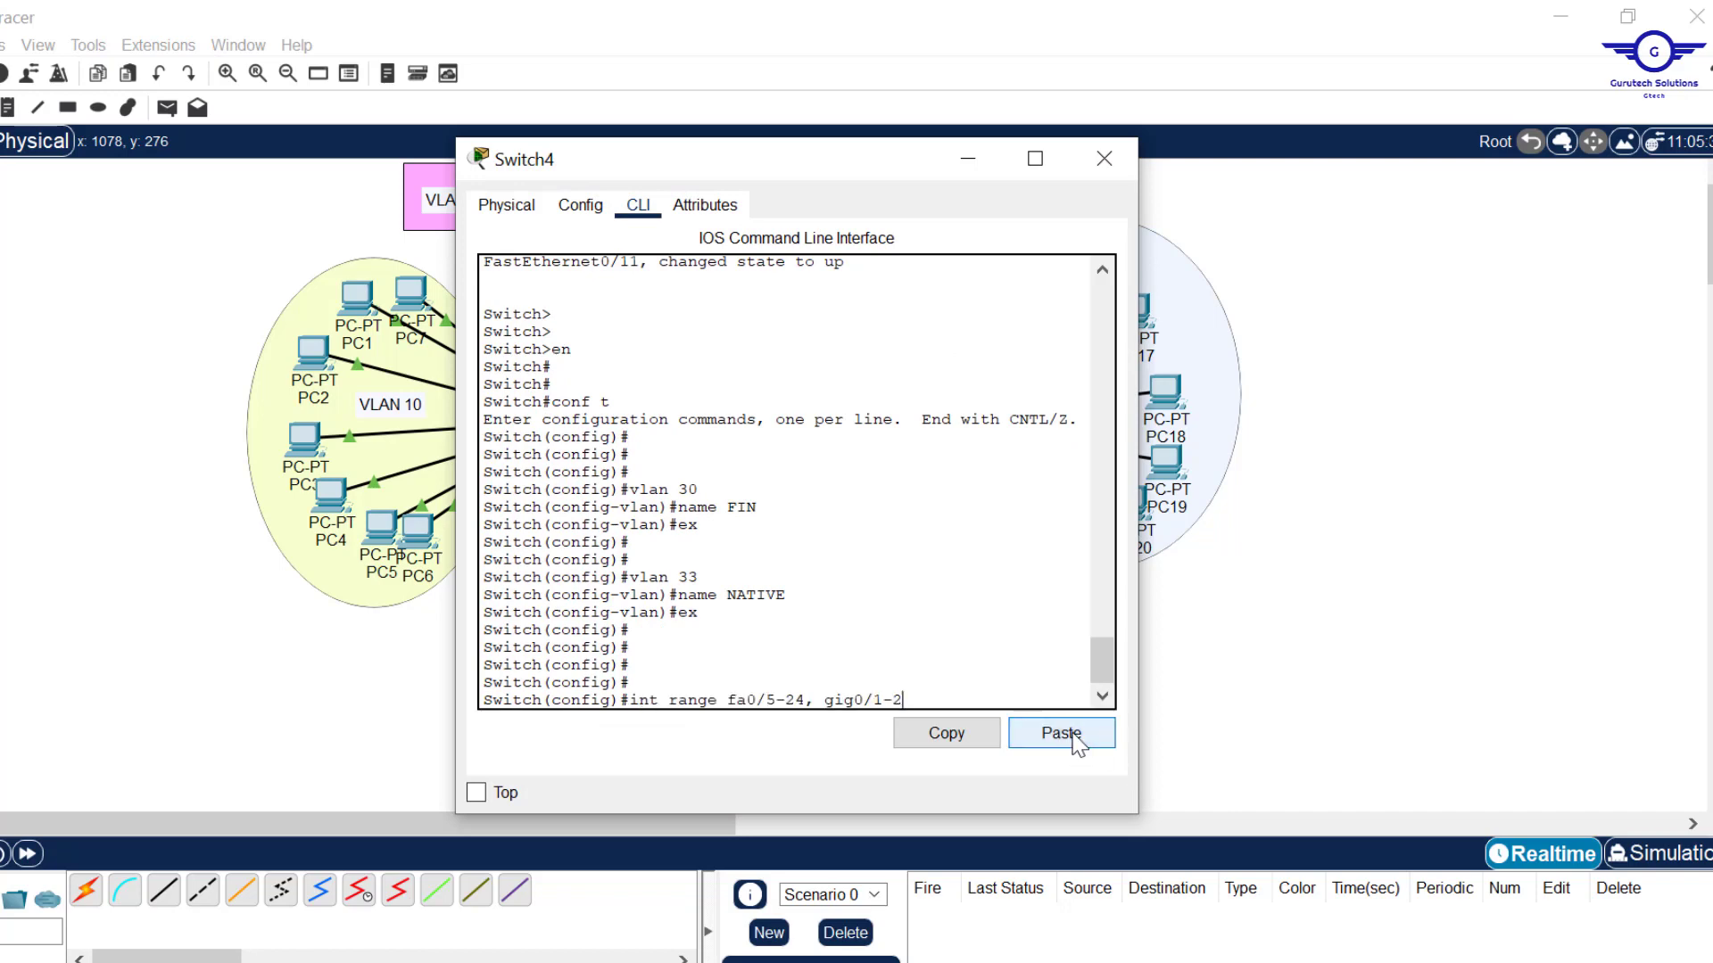
pyautogui.write('swi')
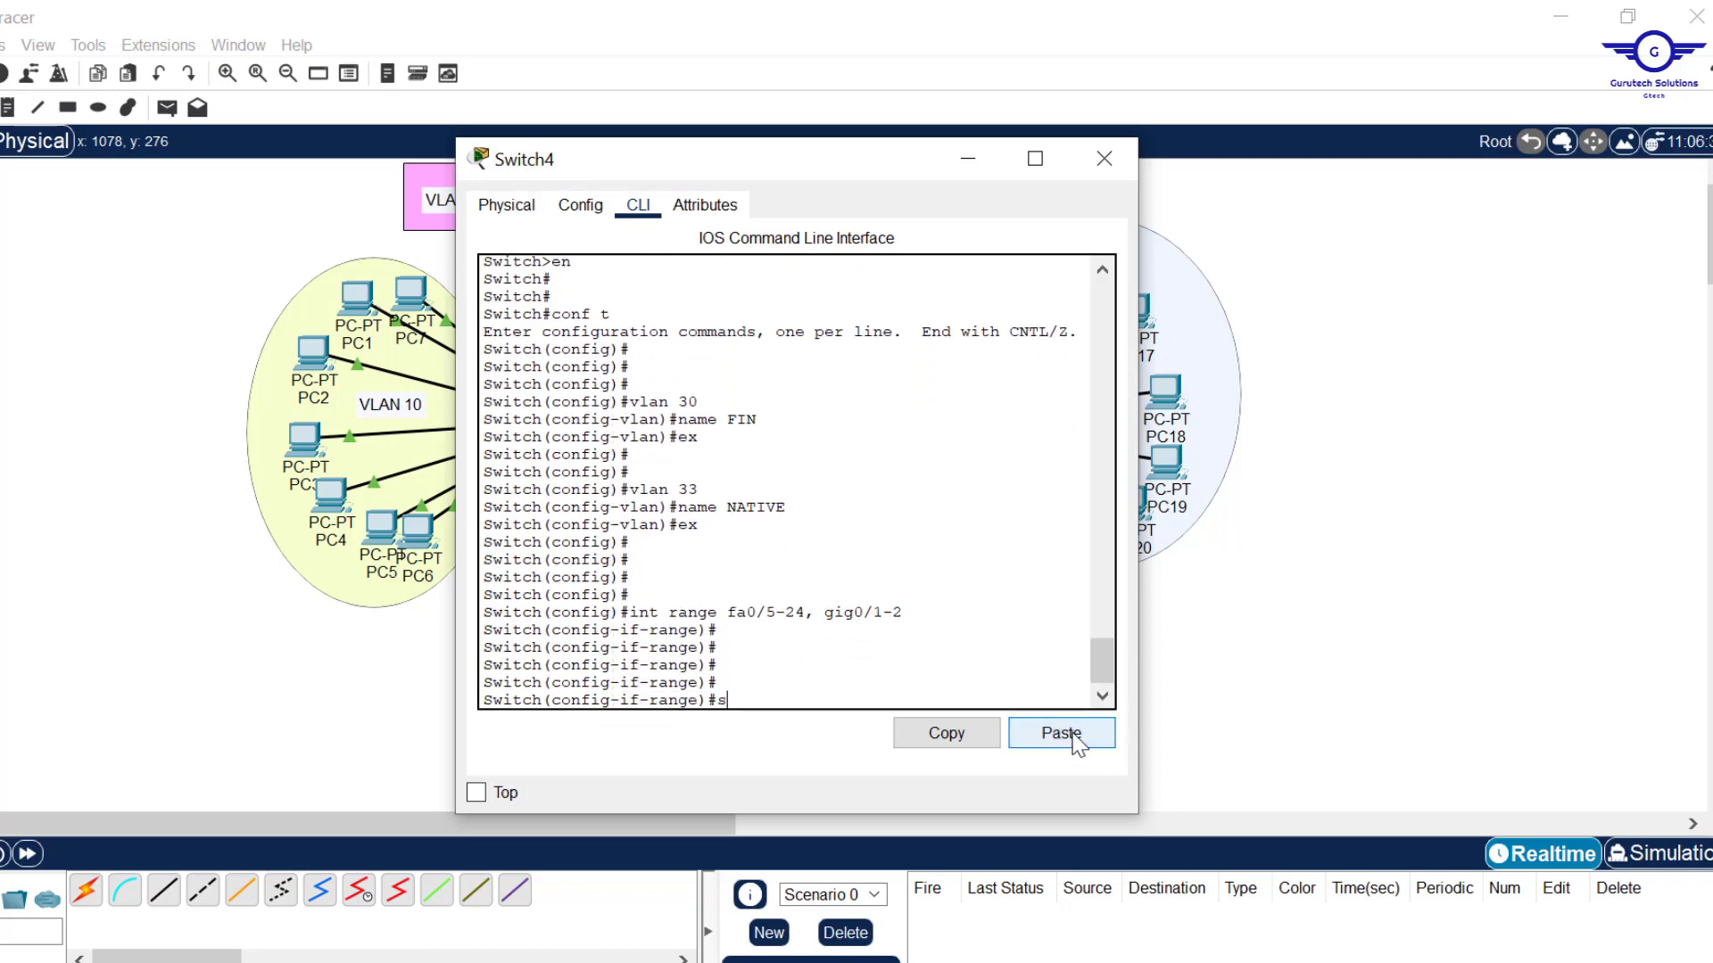
pyautogui.write('t')
pyautogui.press('Tab')
pyautogui.write('m')
pyautogui.press('Tab')
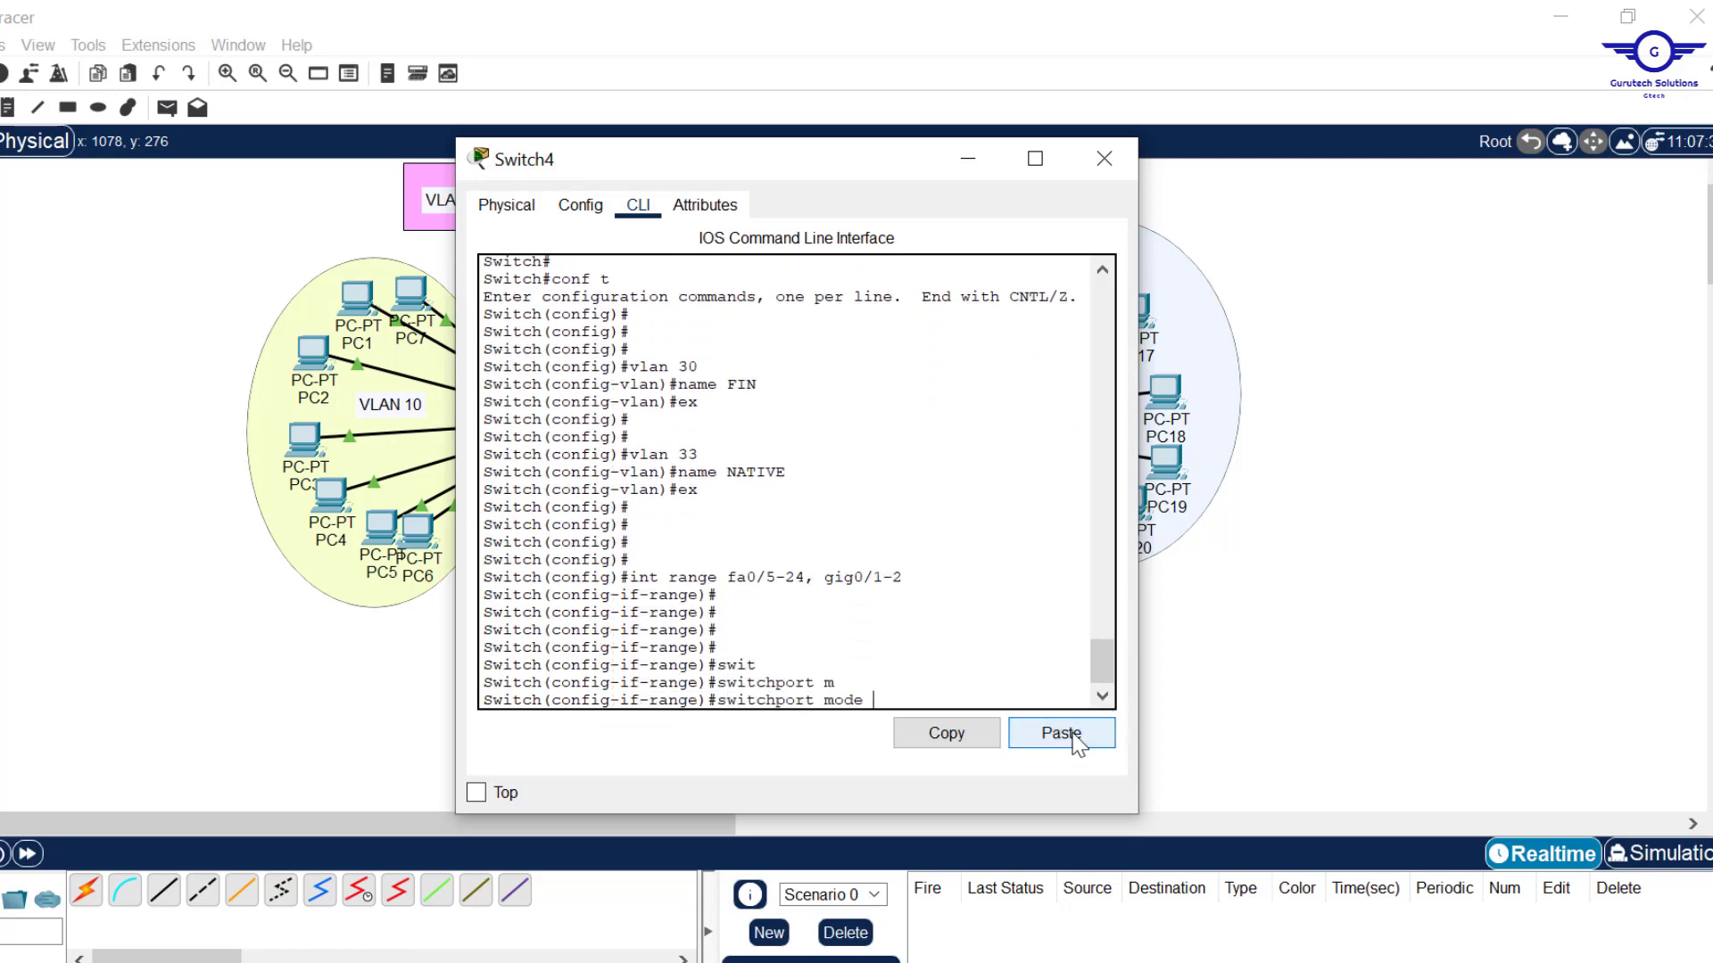
pyautogui.write('a')
pyautogui.press('Tab')
pyautogui.press('Return')
pyautogui.press('Return')
pyautogui.press('Return')
pyautogui.press('Return')
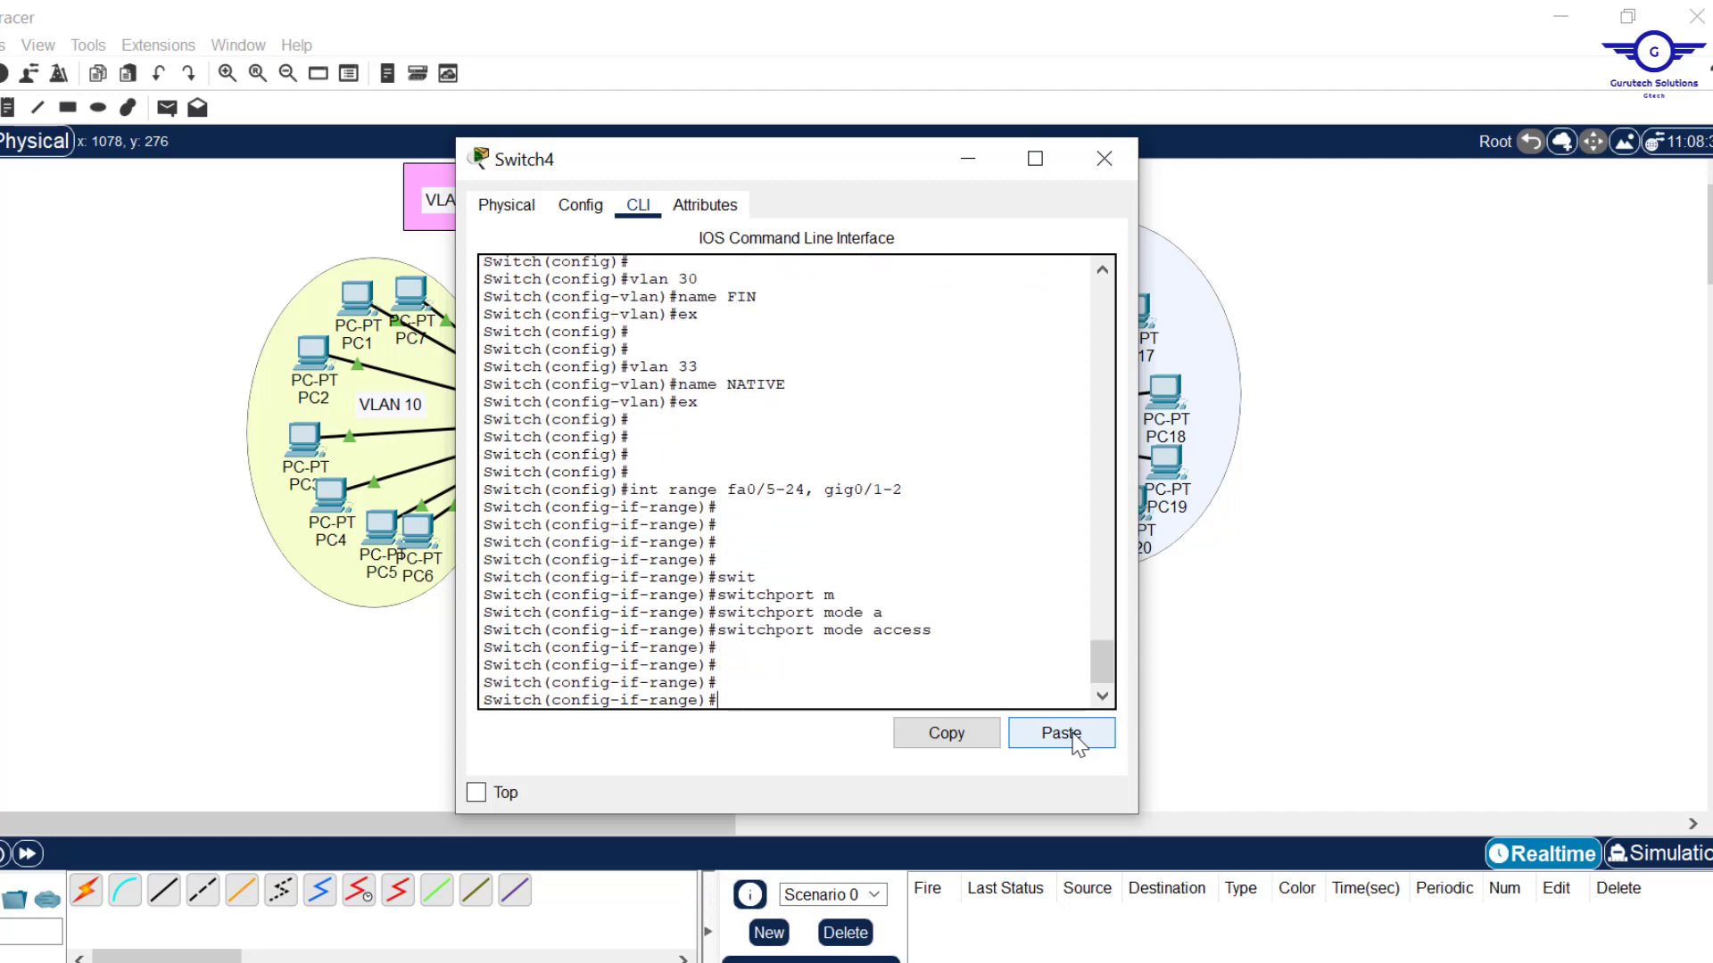
# Step: Assign Switch4's selected interface range to access VLAN 30
pyautogui.write('sw')
pyautogui.press('Tab')
pyautogui.write('a')
pyautogui.press('Tab')
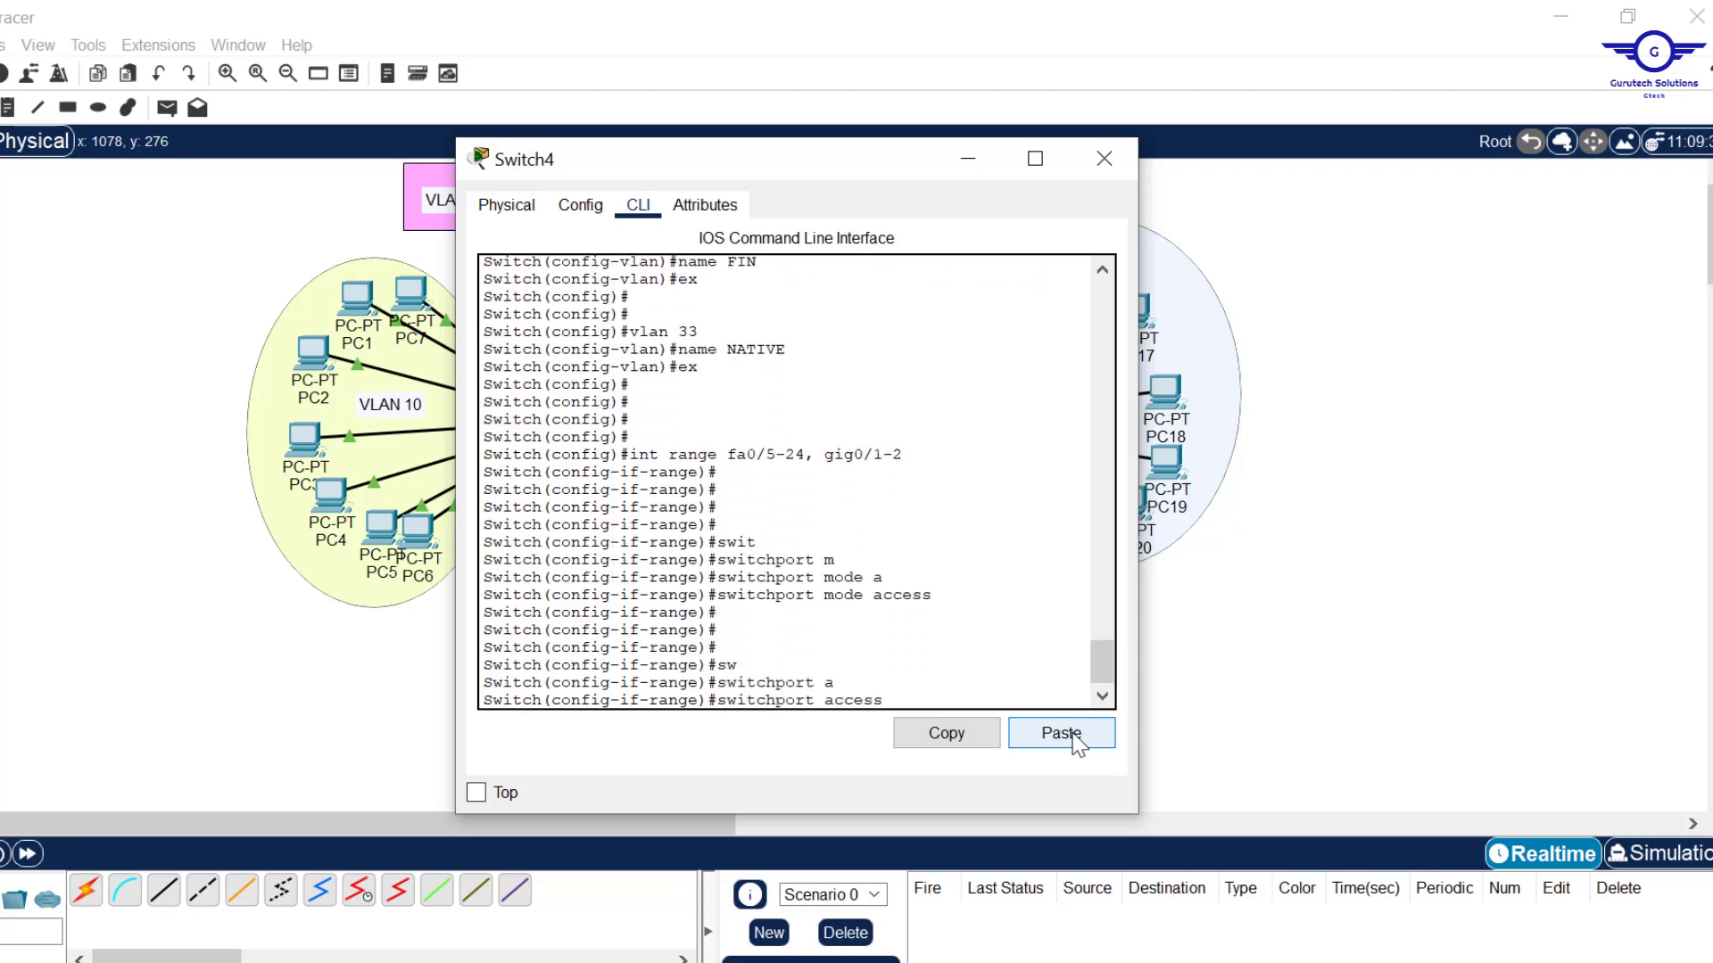
pyautogui.write('v')
pyautogui.press('Tab')
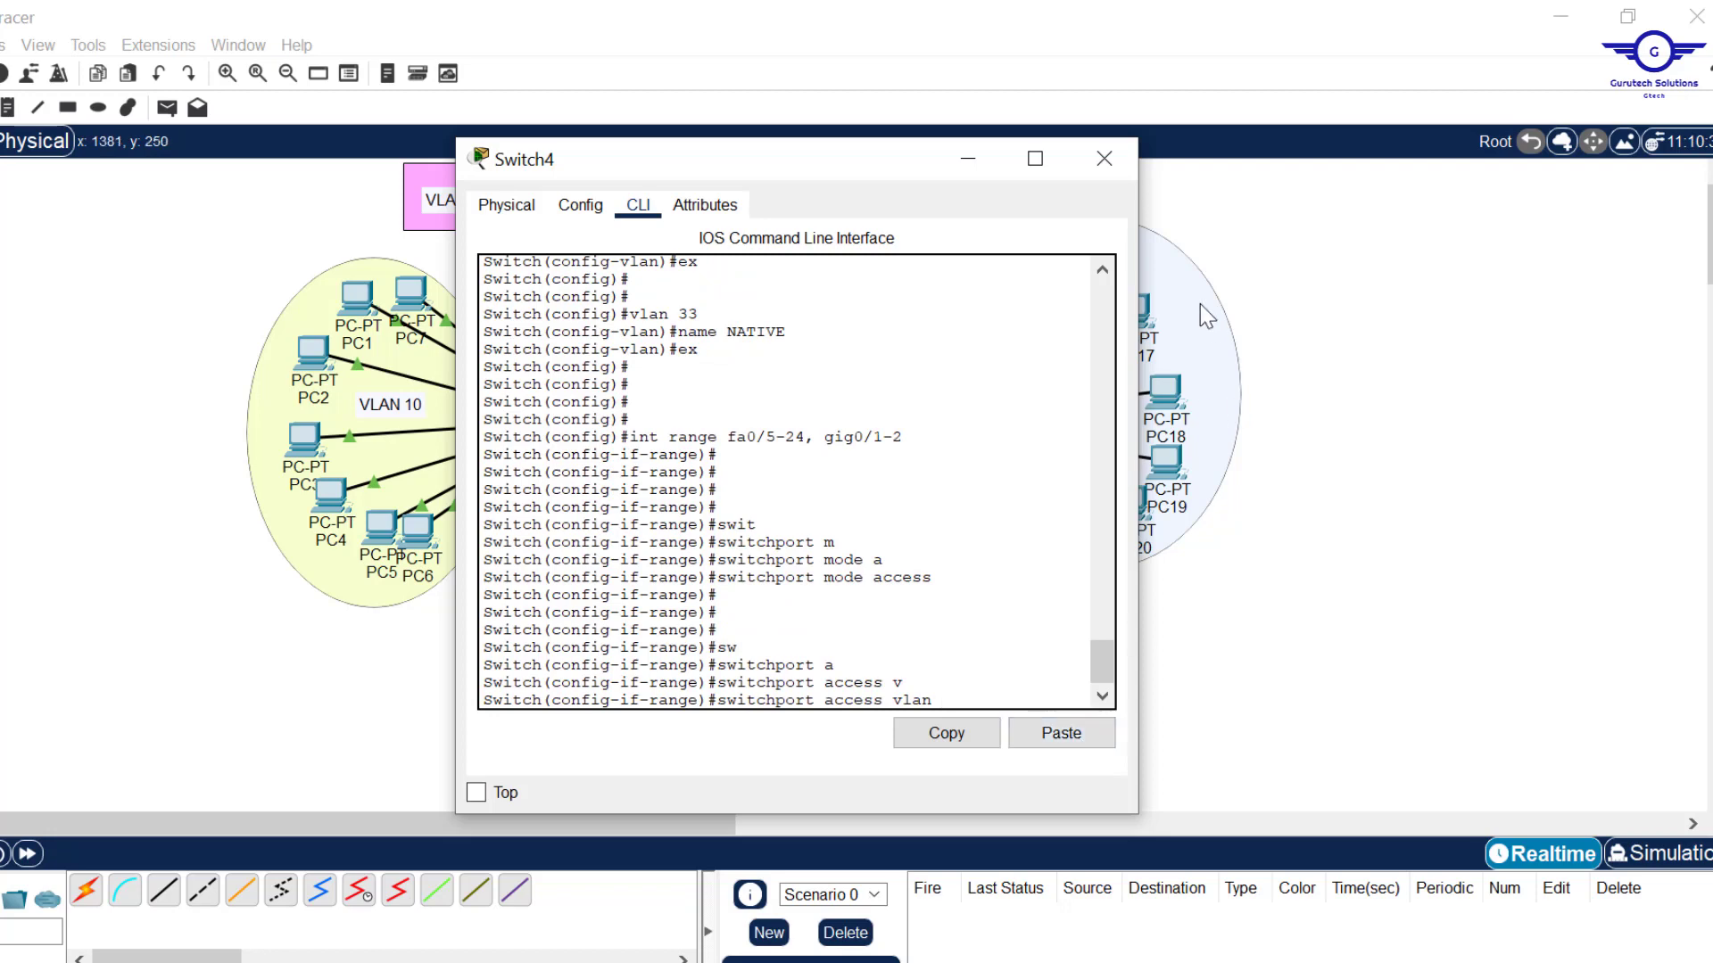
pyautogui.write('30')
pyautogui.press('Return')
pyautogui.press('Return')
pyautogui.press('Return')
pyautogui.press('Return')
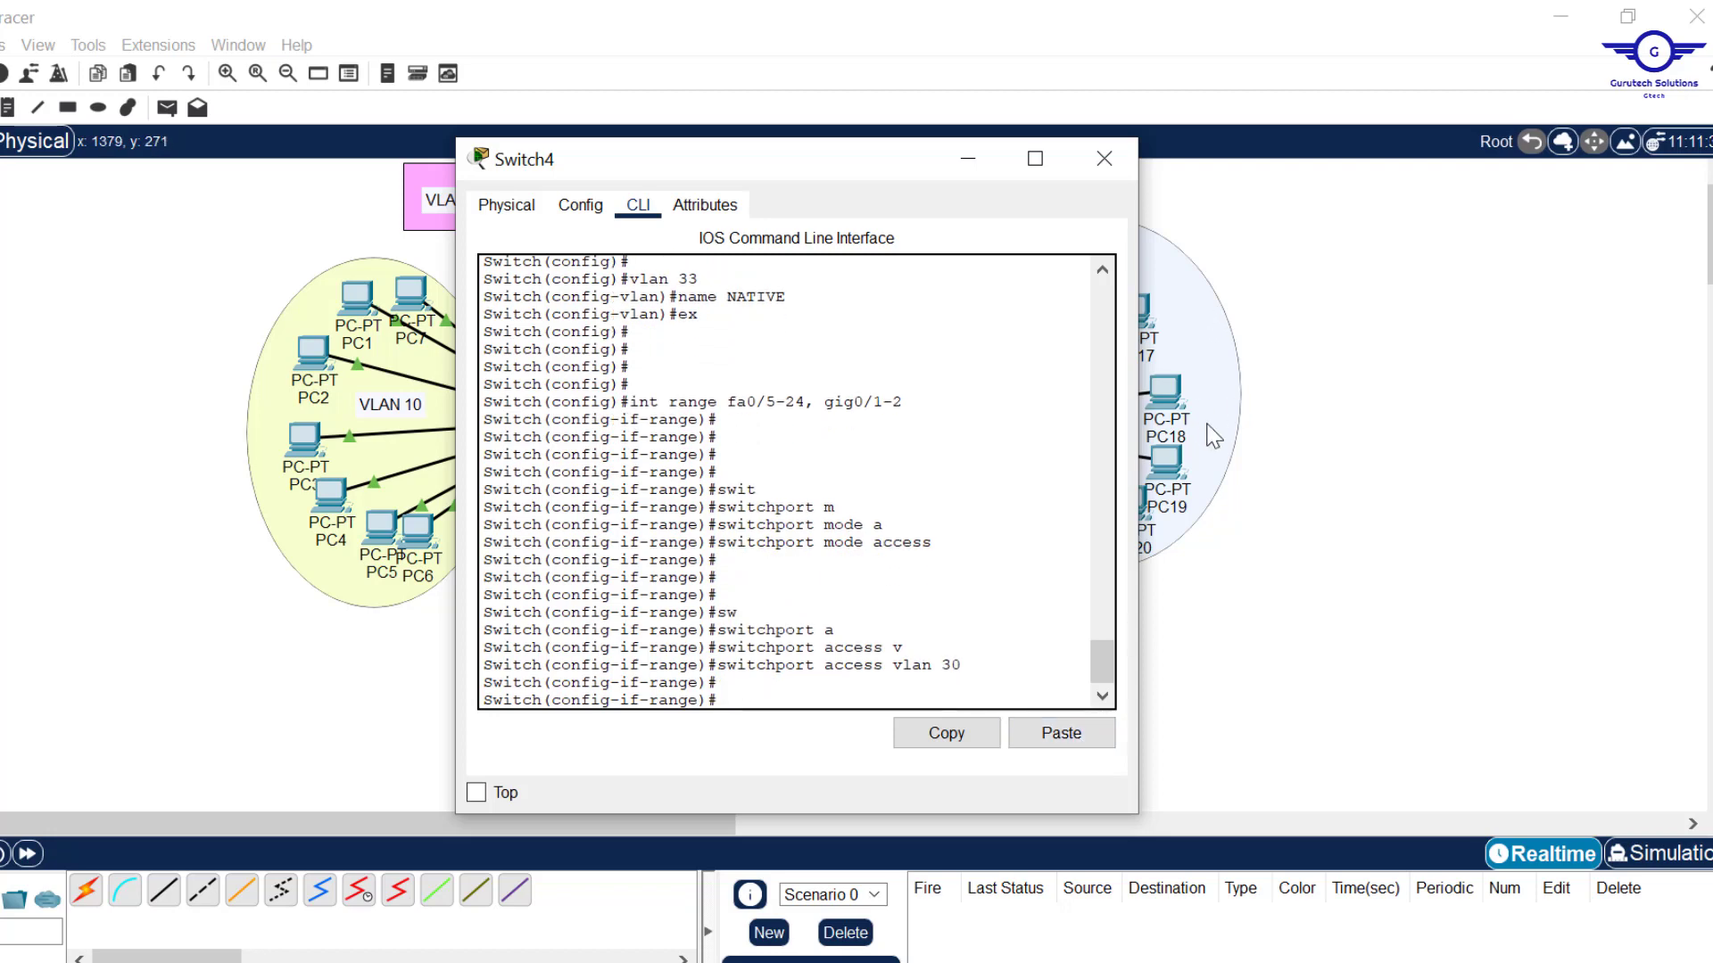
# Step: Apply switchport nonegotiate to Switch4's access port range
pyautogui.write('sw')
pyautogui.press('Tab')
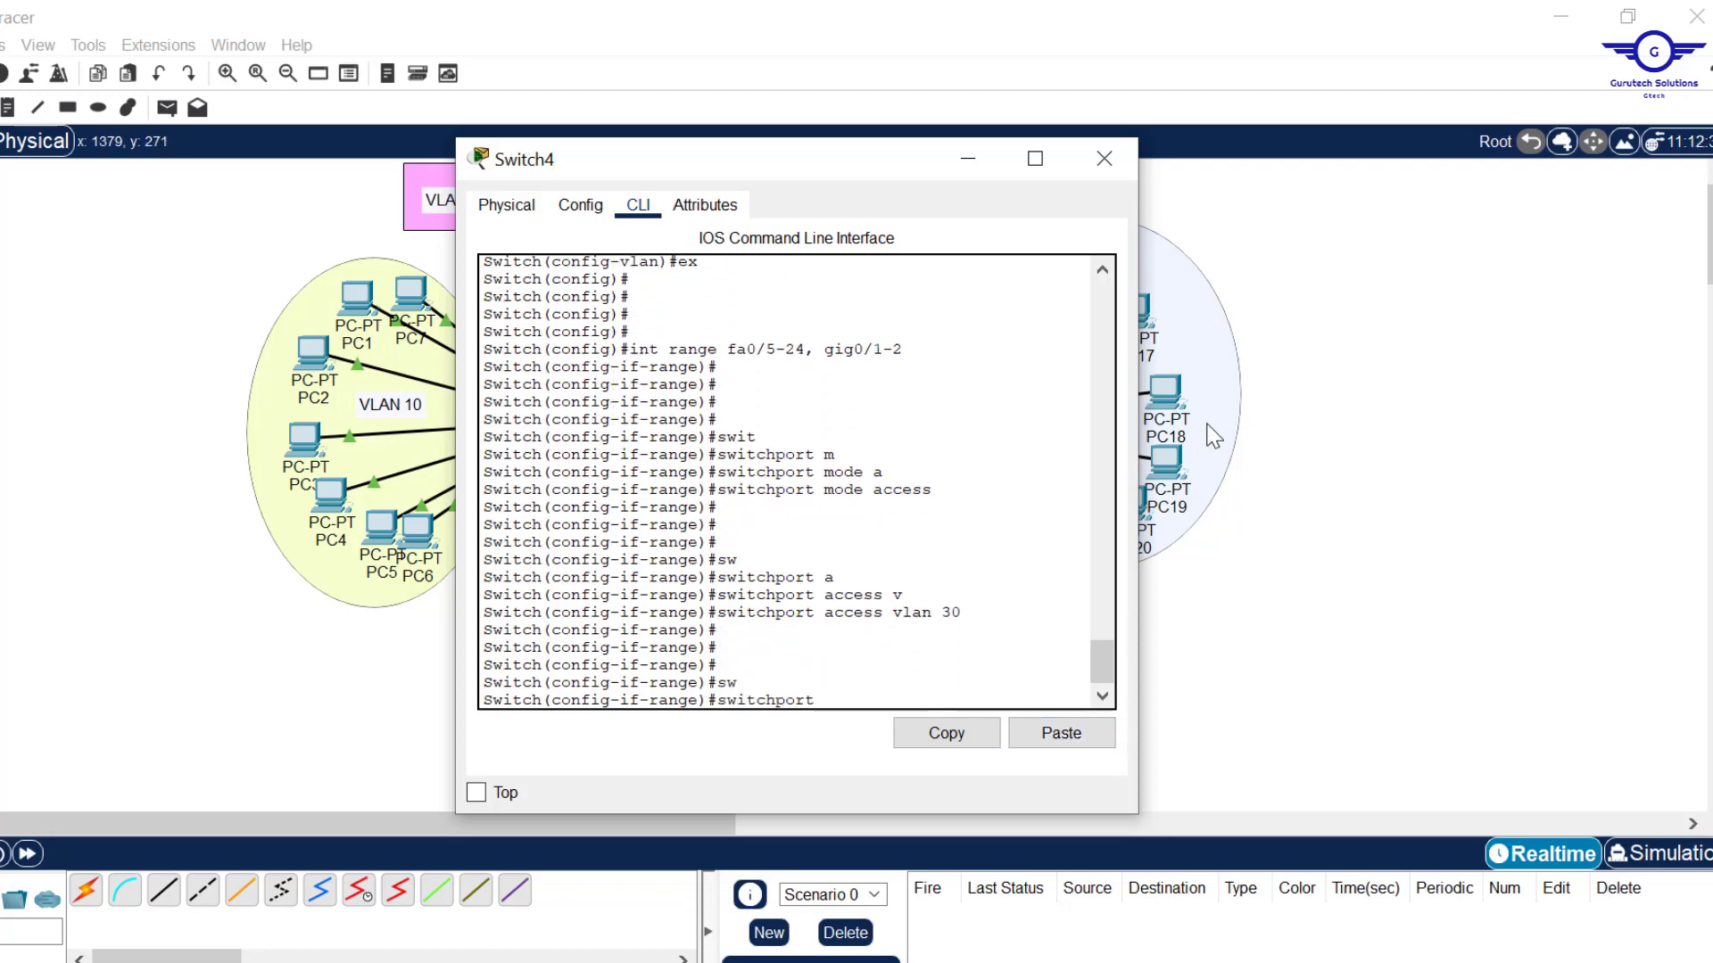
pyautogui.write('n')
pyautogui.press('Tab')
pyautogui.press('Return')
pyautogui.press('Return')
pyautogui.press('Return')
pyautogui.press('Return')
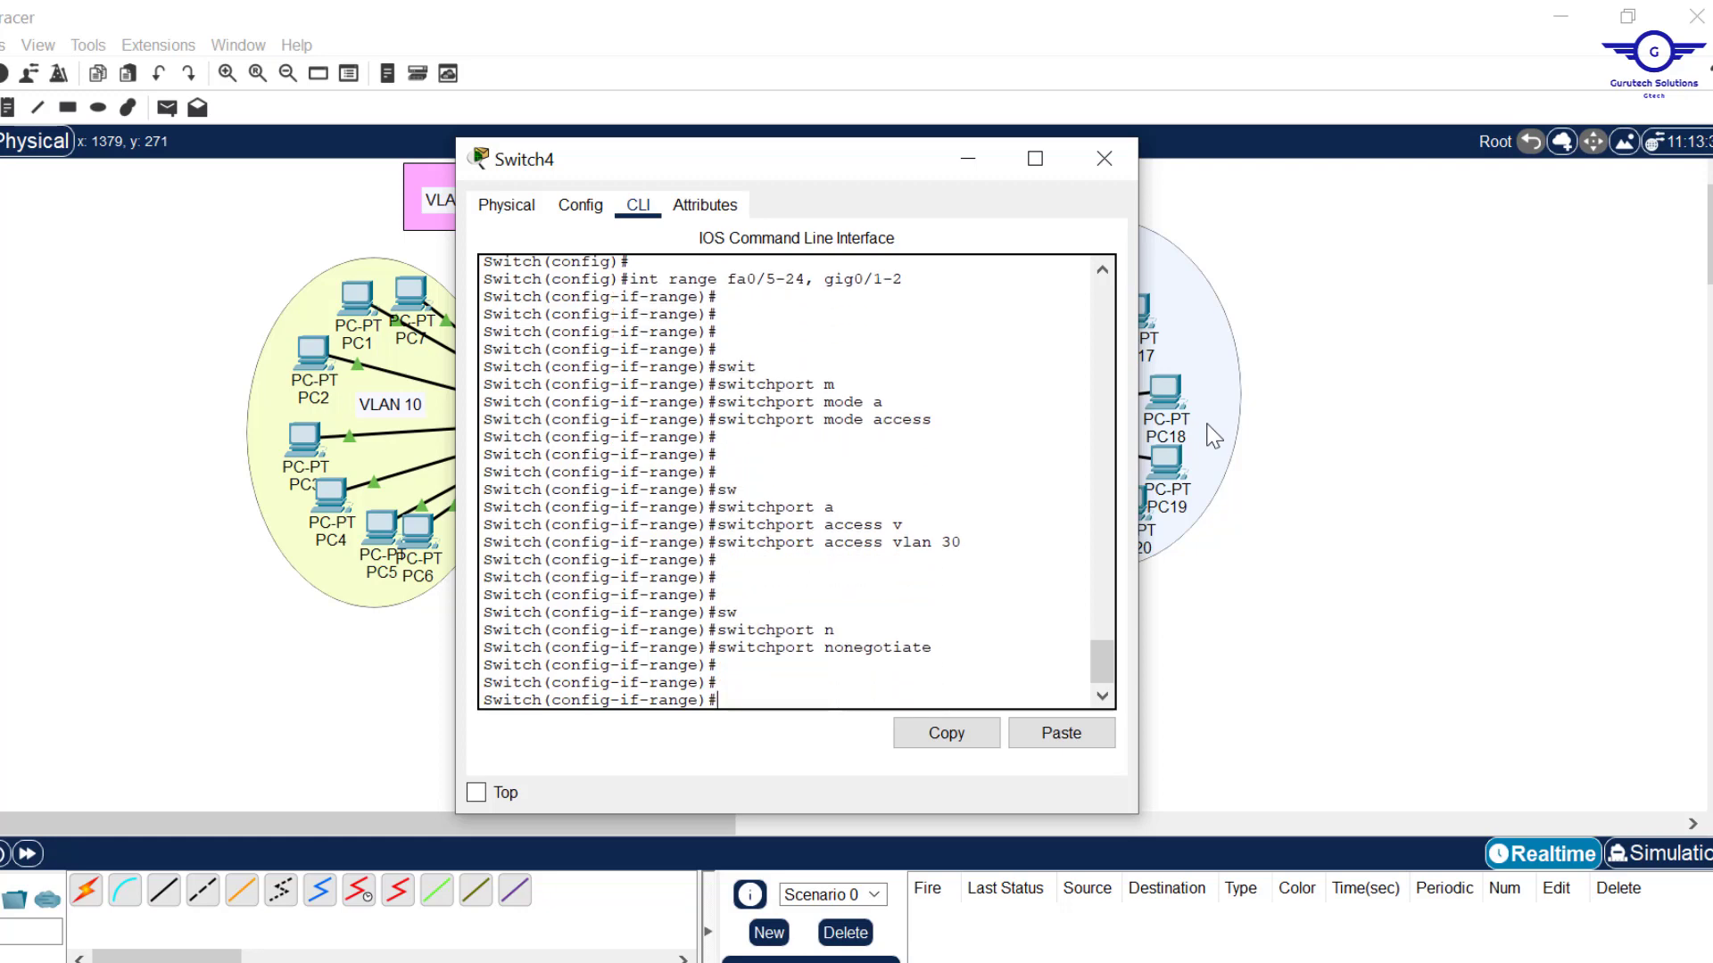
# Step: Exit Switch4's interface range configuration, close its window and check the trunk port item in config-guide.txt in Notepad
pyautogui.write('ex')
pyautogui.press('Return')
pyautogui.press('Return')
pyautogui.press('Return')
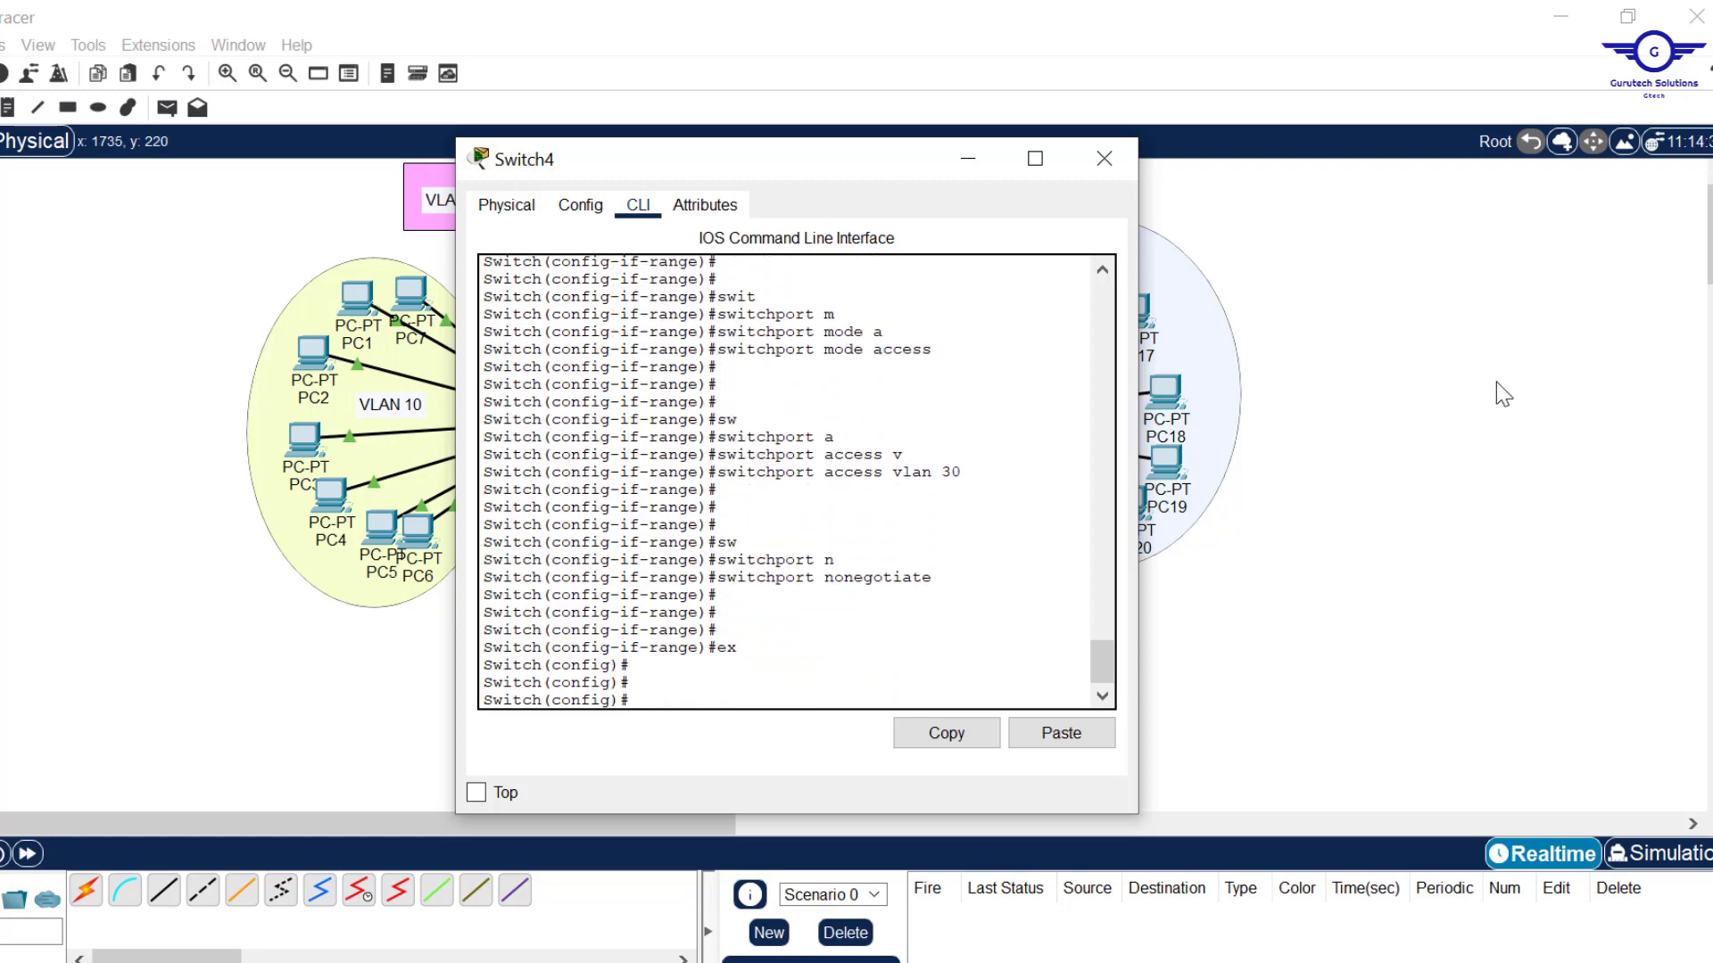
pyautogui.hotkey('alt', 'F4')
pyautogui.hotkey('alt', 'Tab')
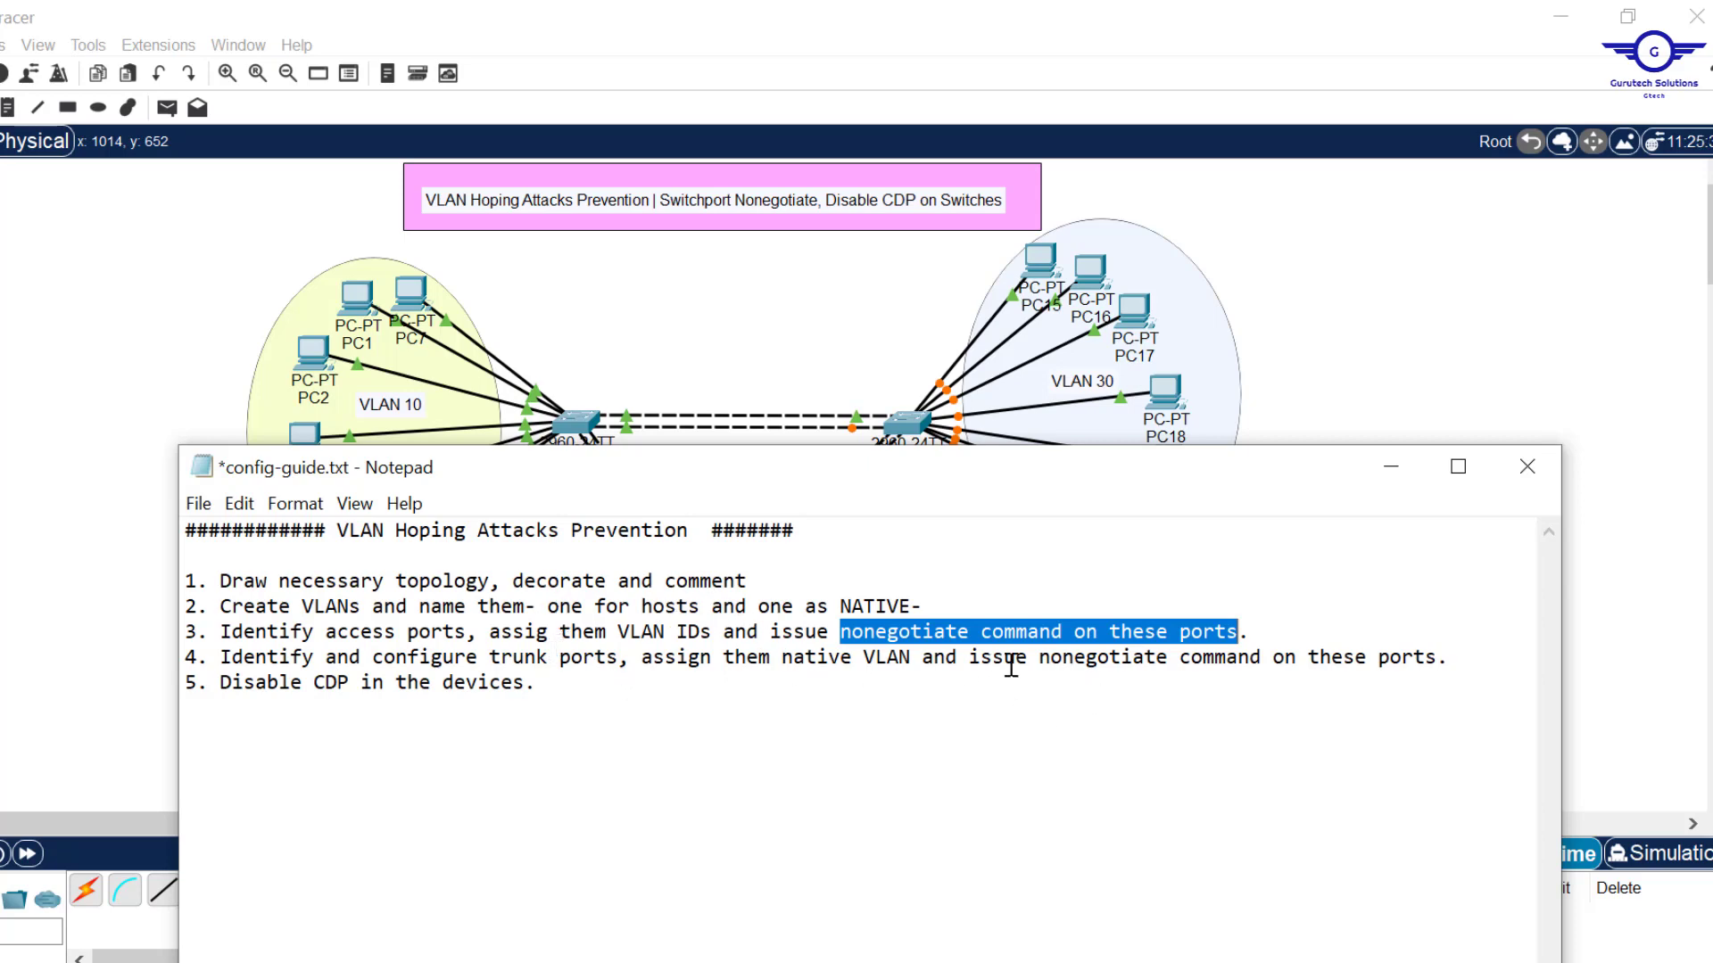
pyautogui.click(1423, 353)
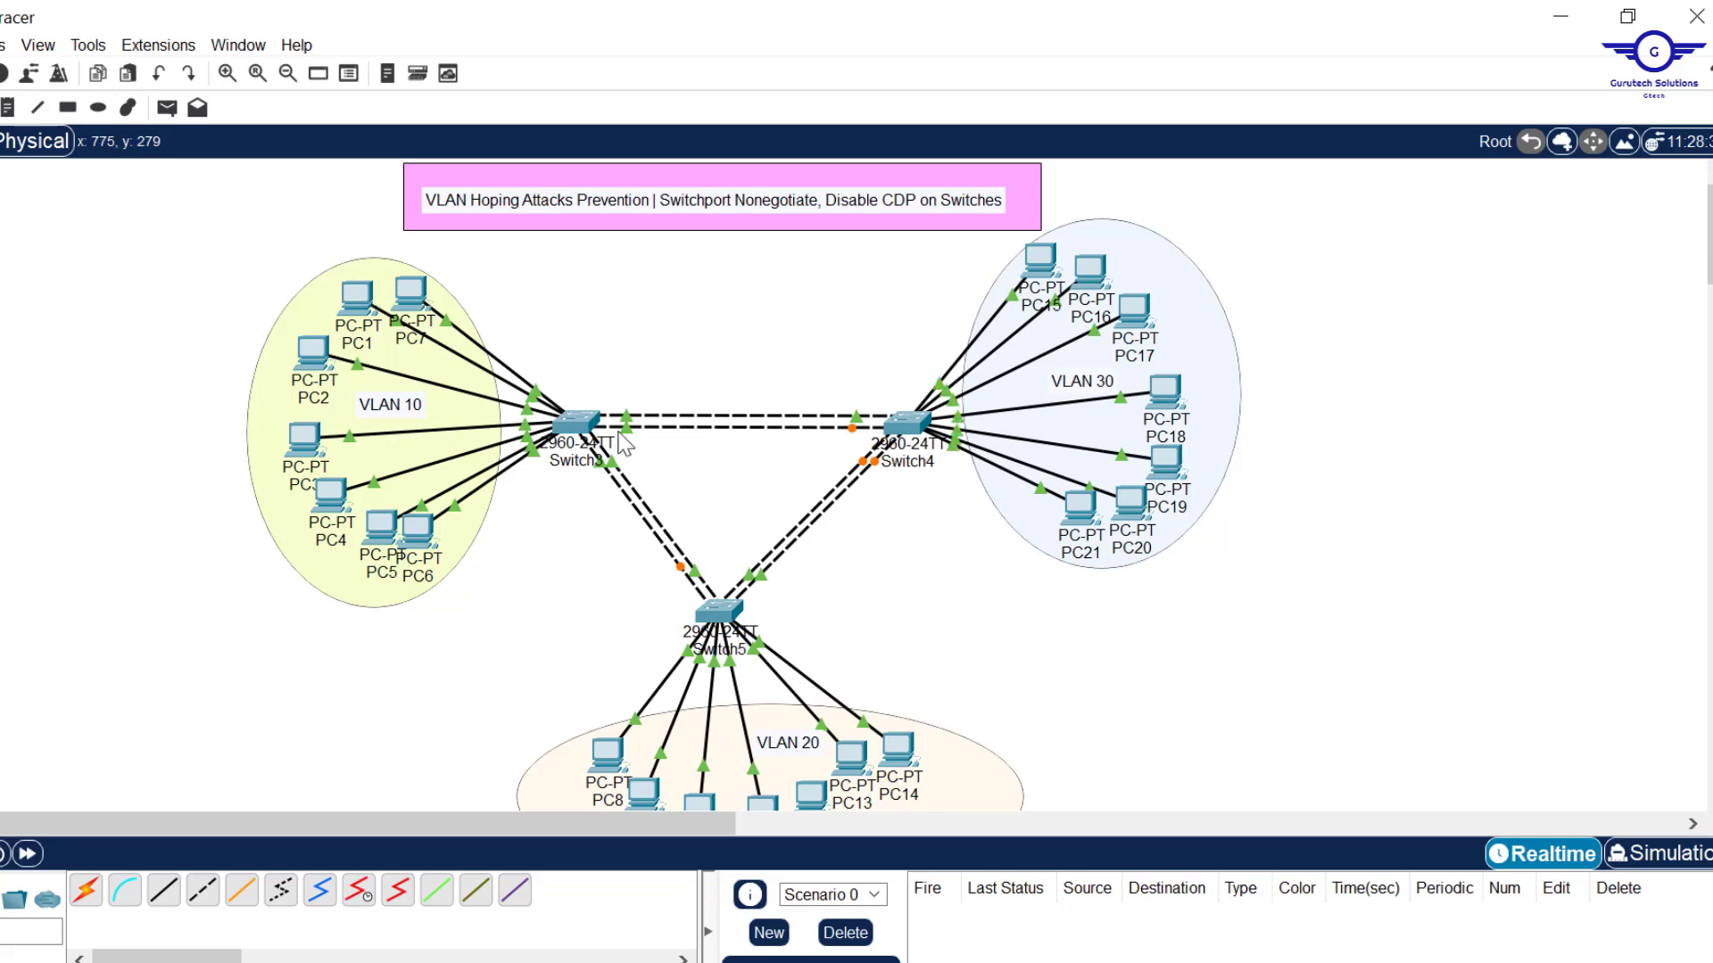
# Step: Open Switch3's command line and try to enter its trunk interfaces with int fa0/1-4
pyautogui.click(580, 428)
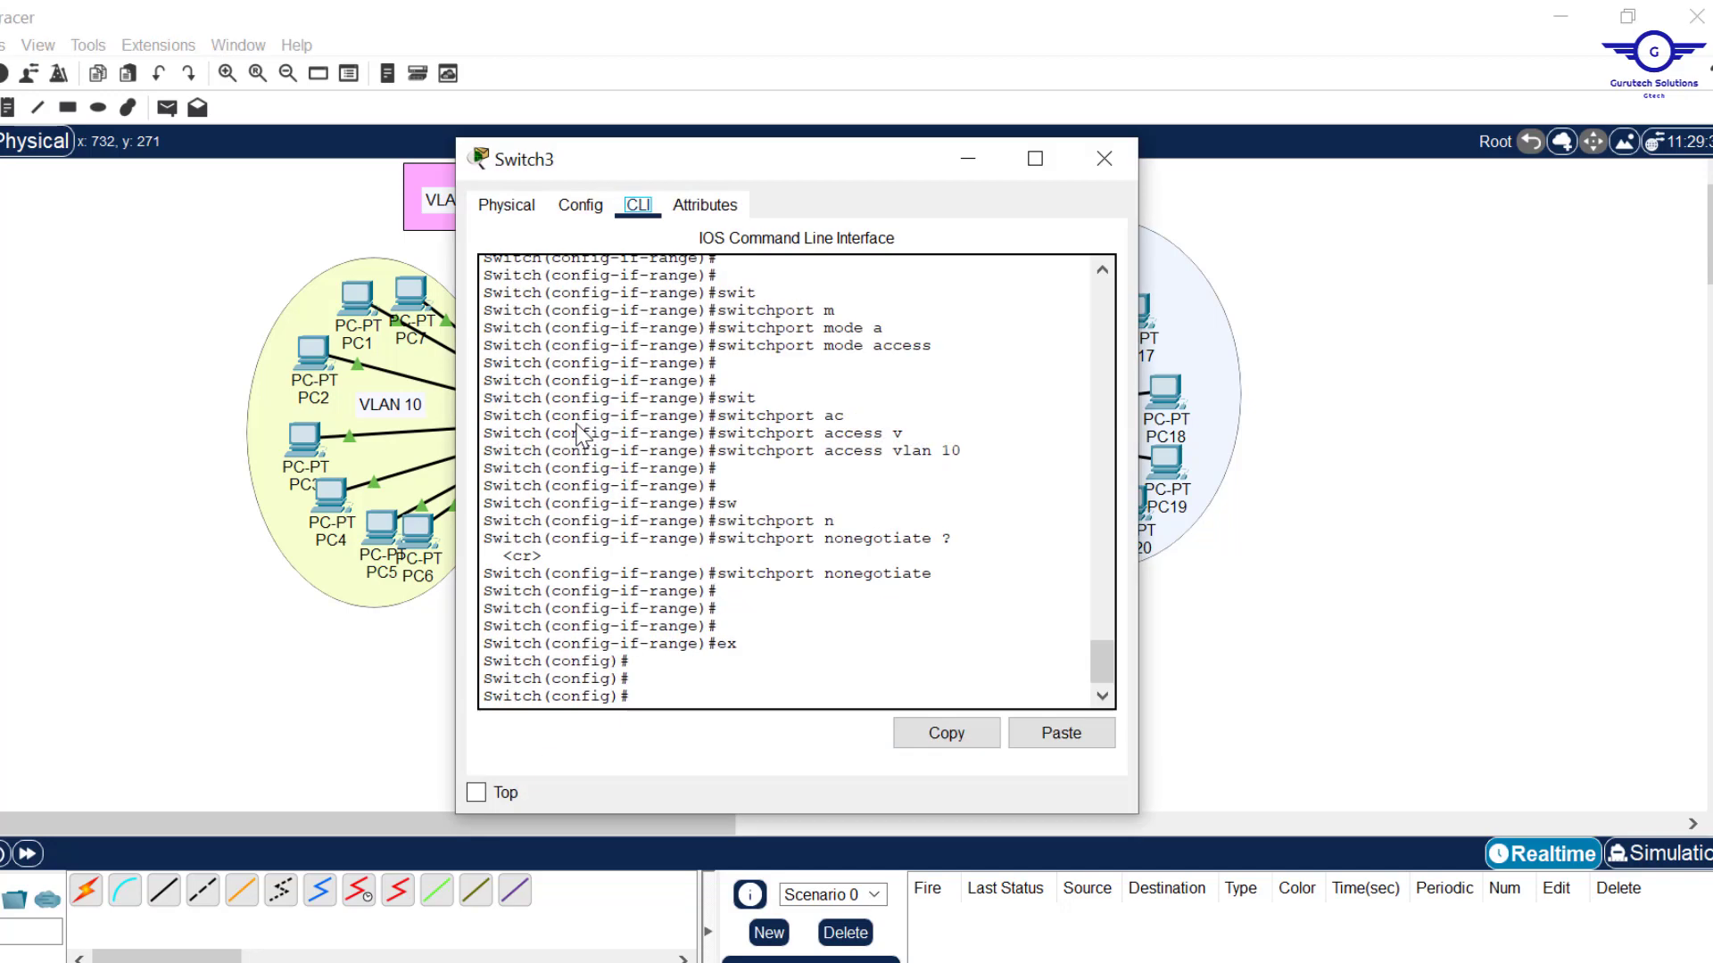
pyautogui.click(709, 687)
pyautogui.press('Return')
pyautogui.press('Return')
pyautogui.press('Return')
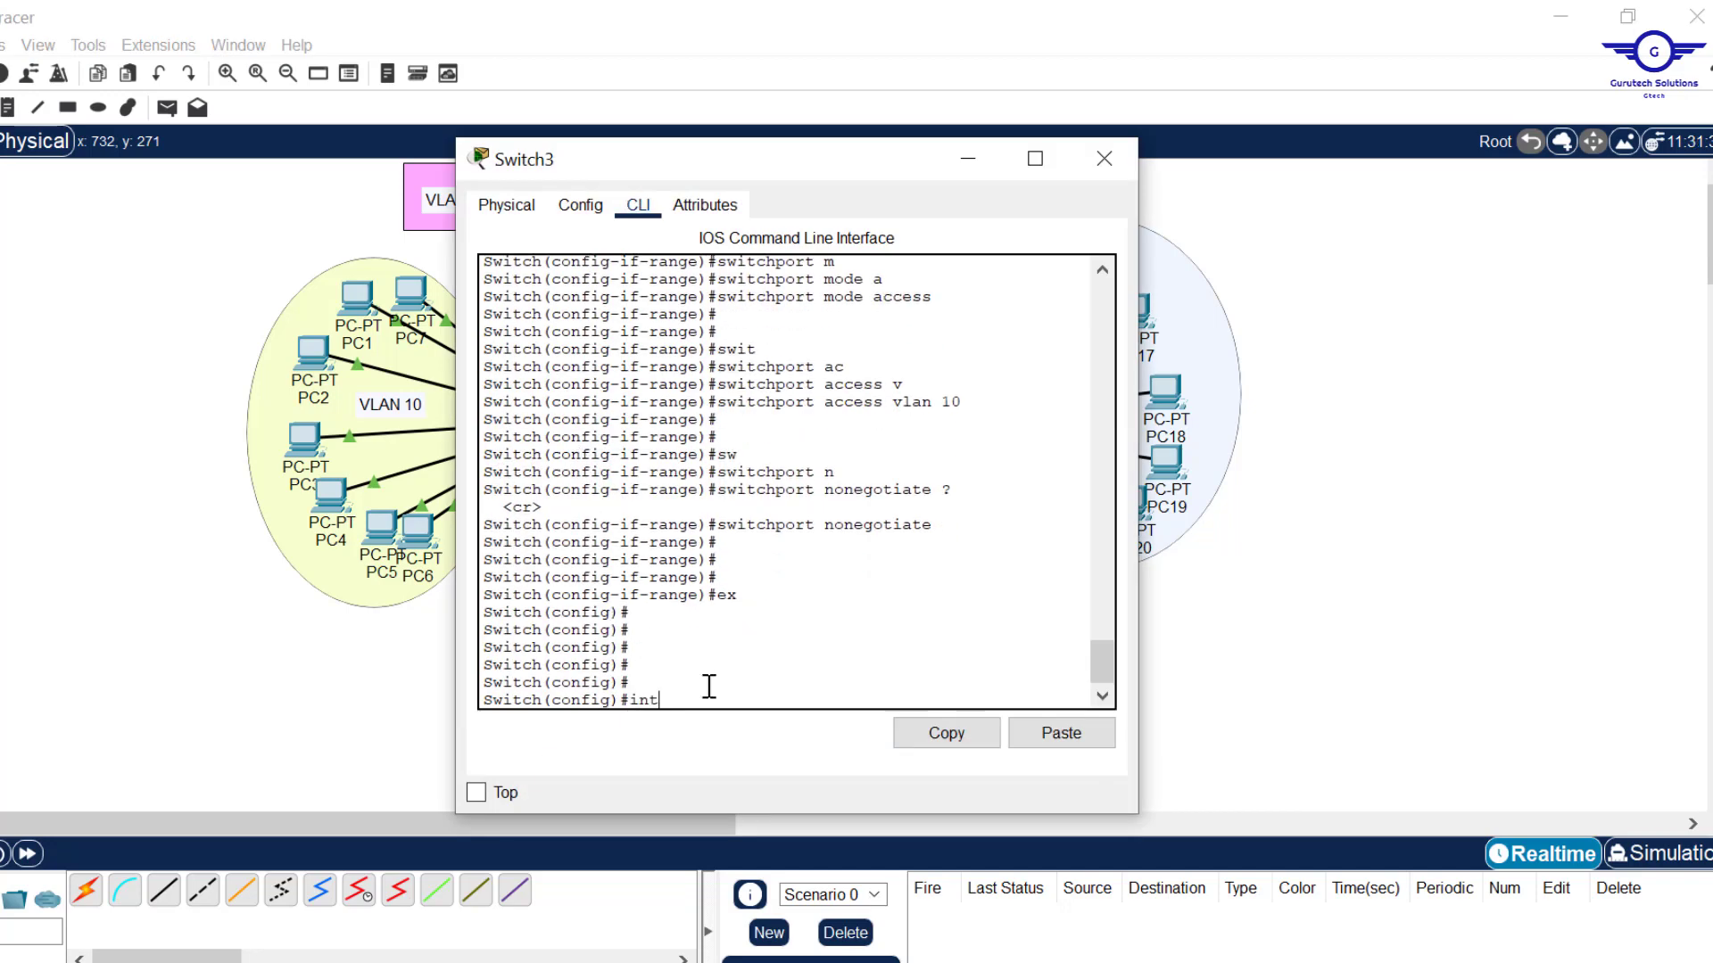
pyautogui.click(1447, 341)
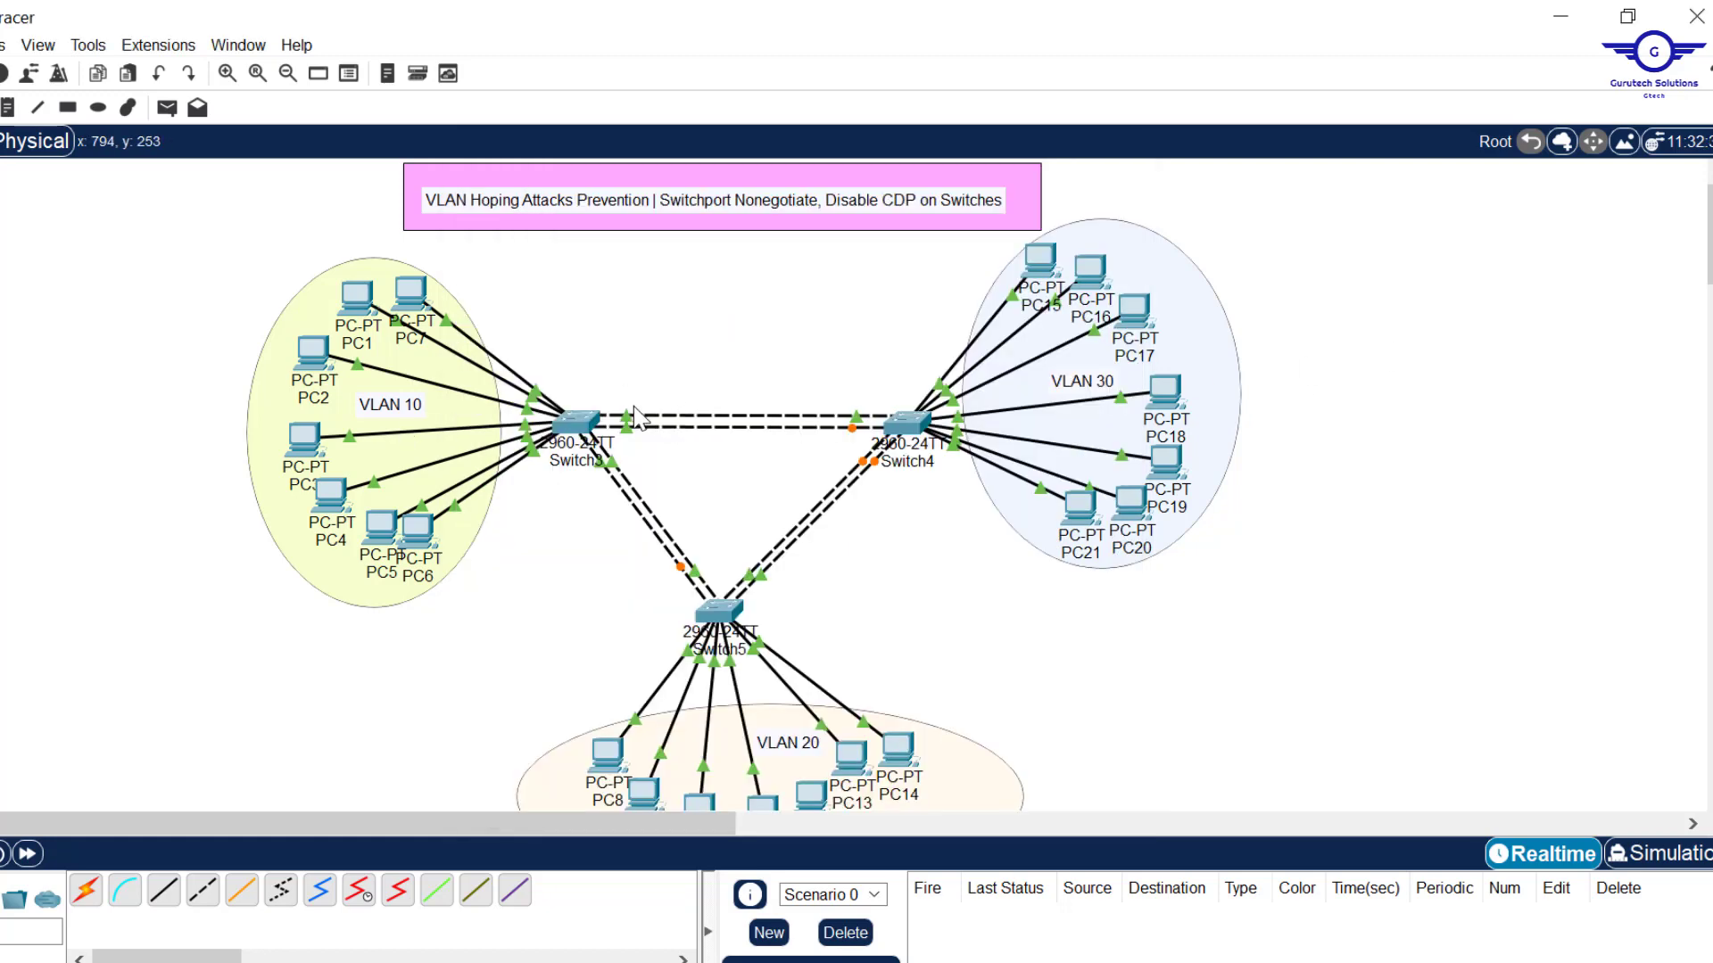
pyautogui.click(580, 427)
pyautogui.write('int')
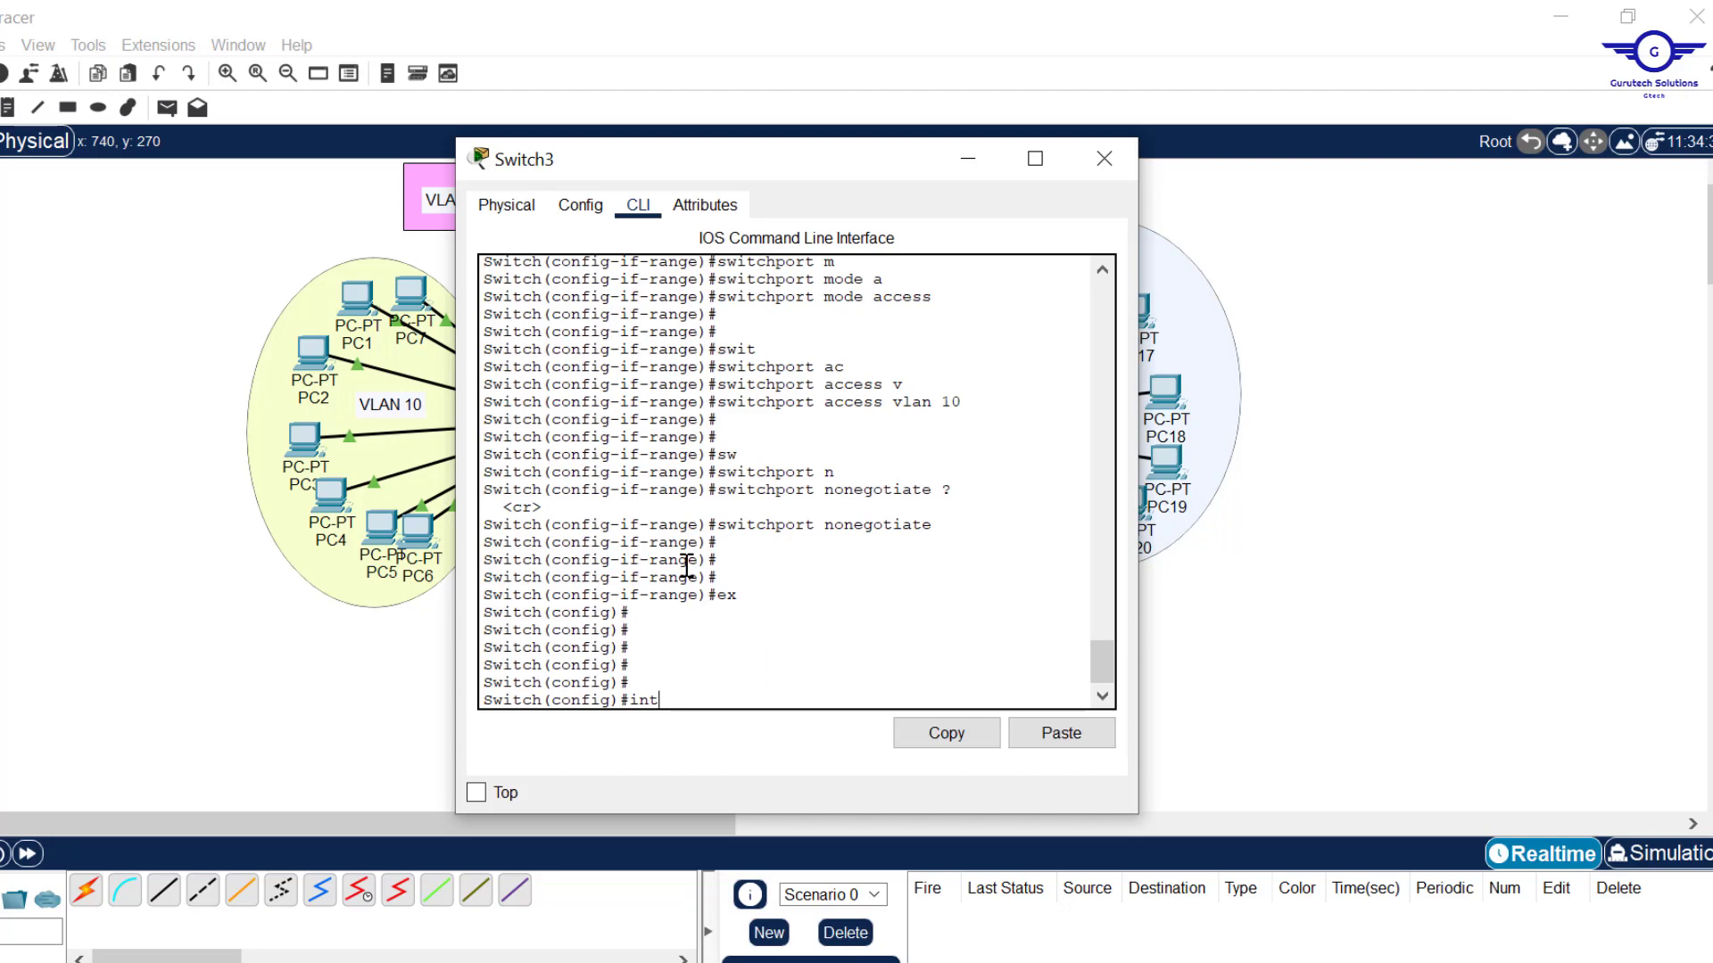
pyautogui.write(' fa0/1-4')
pyautogui.press('Return')
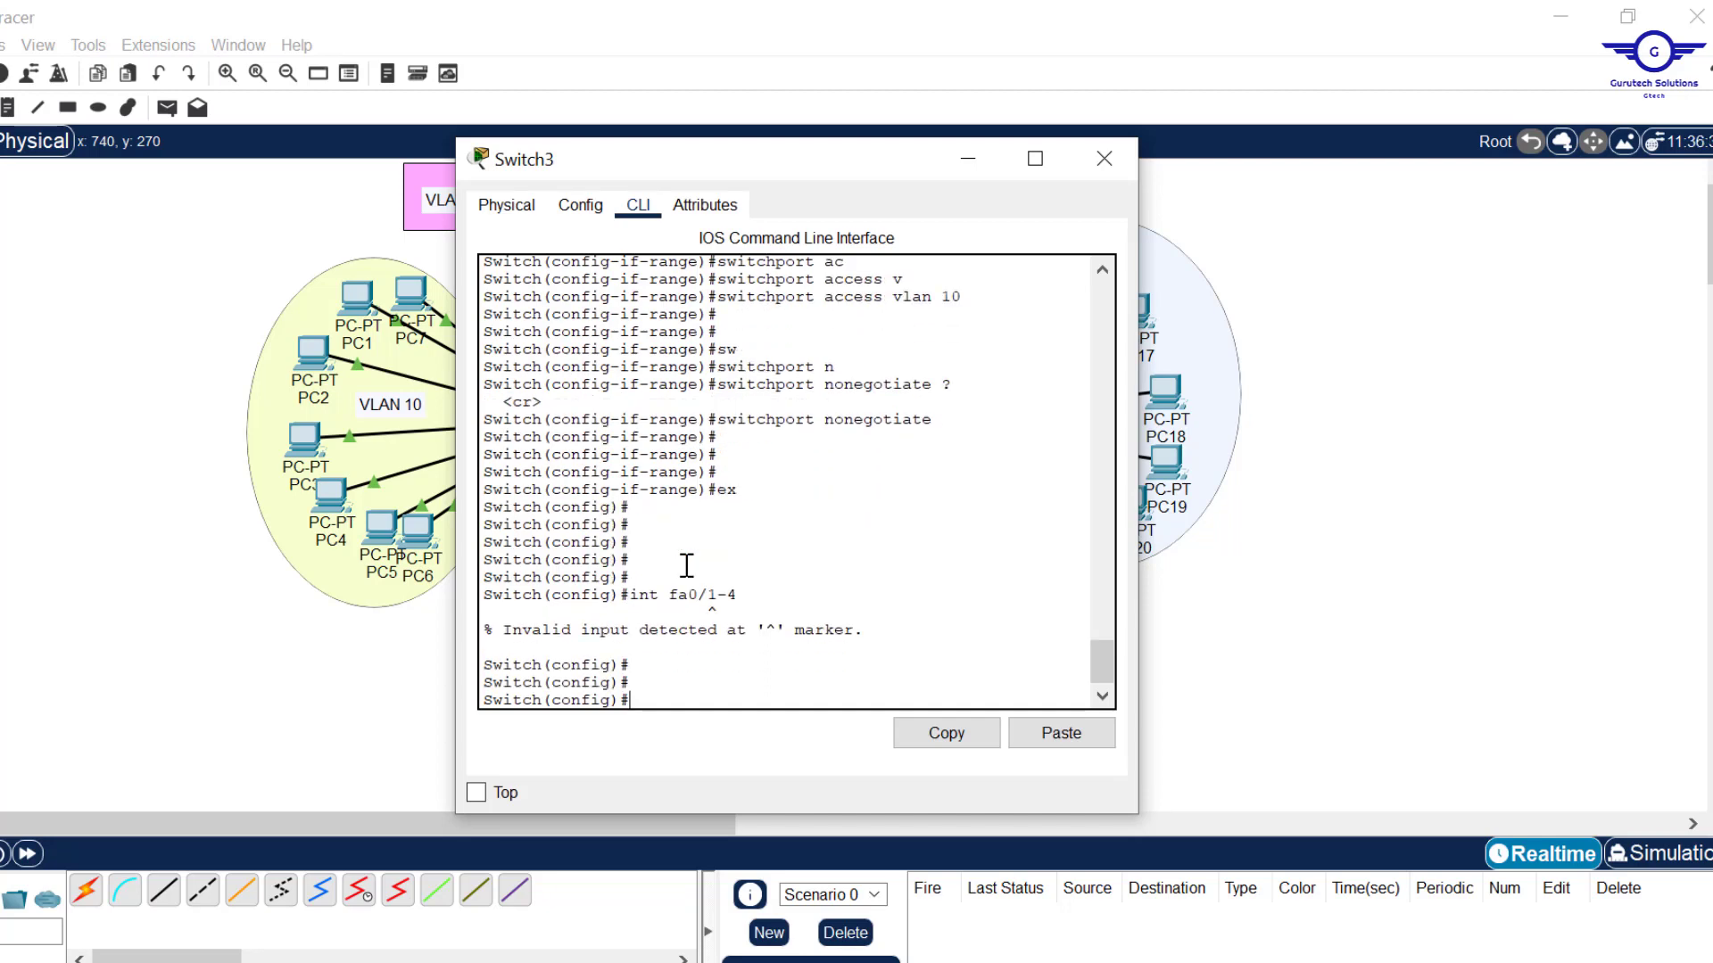
# Step: Correct the command on Switch3 to int range fa0/1-4 and enter configuration for those ports
pyautogui.press('Up')
pyautogui.press('Left')
pyautogui.press('Left')
pyautogui.press('Left')
pyautogui.press('Left')
pyautogui.press('Left')
pyautogui.press('Left')
pyautogui.press('Left')
pyautogui.write('range')
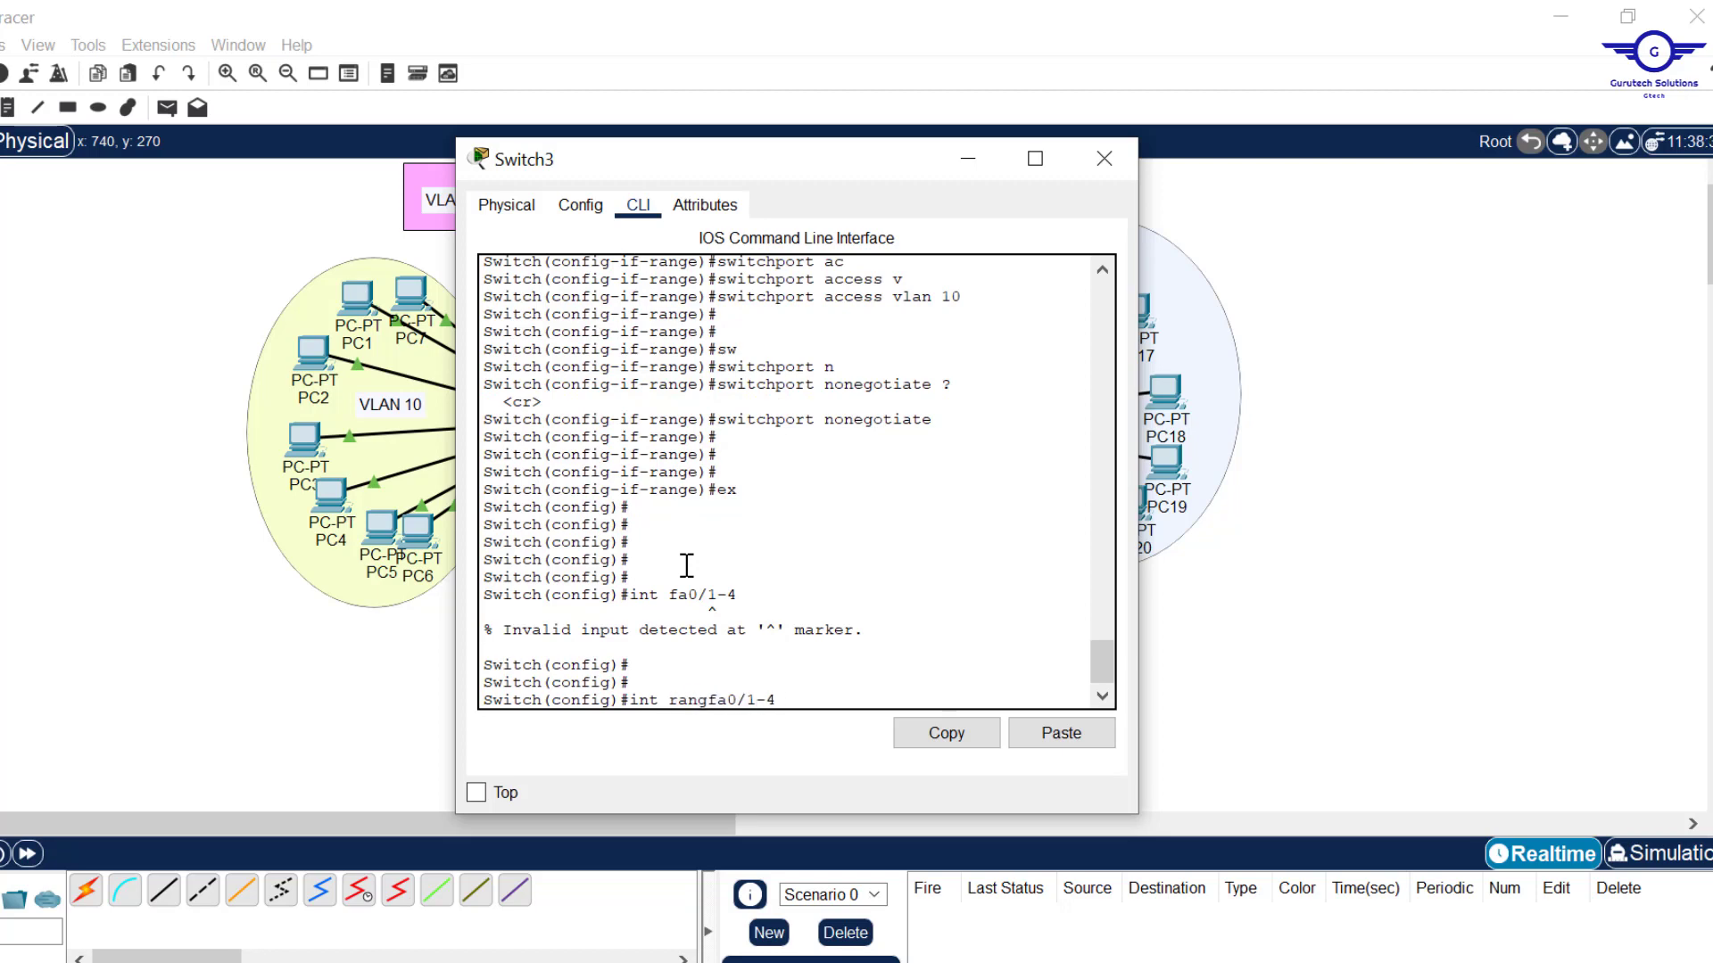
pyautogui.press('Return')
pyautogui.press('Return')
pyautogui.press('Return')
# Step: Set Switch3's interface range fa0/1-4 to trunk mode with switchport mode trunk
pyautogui.write('swit')
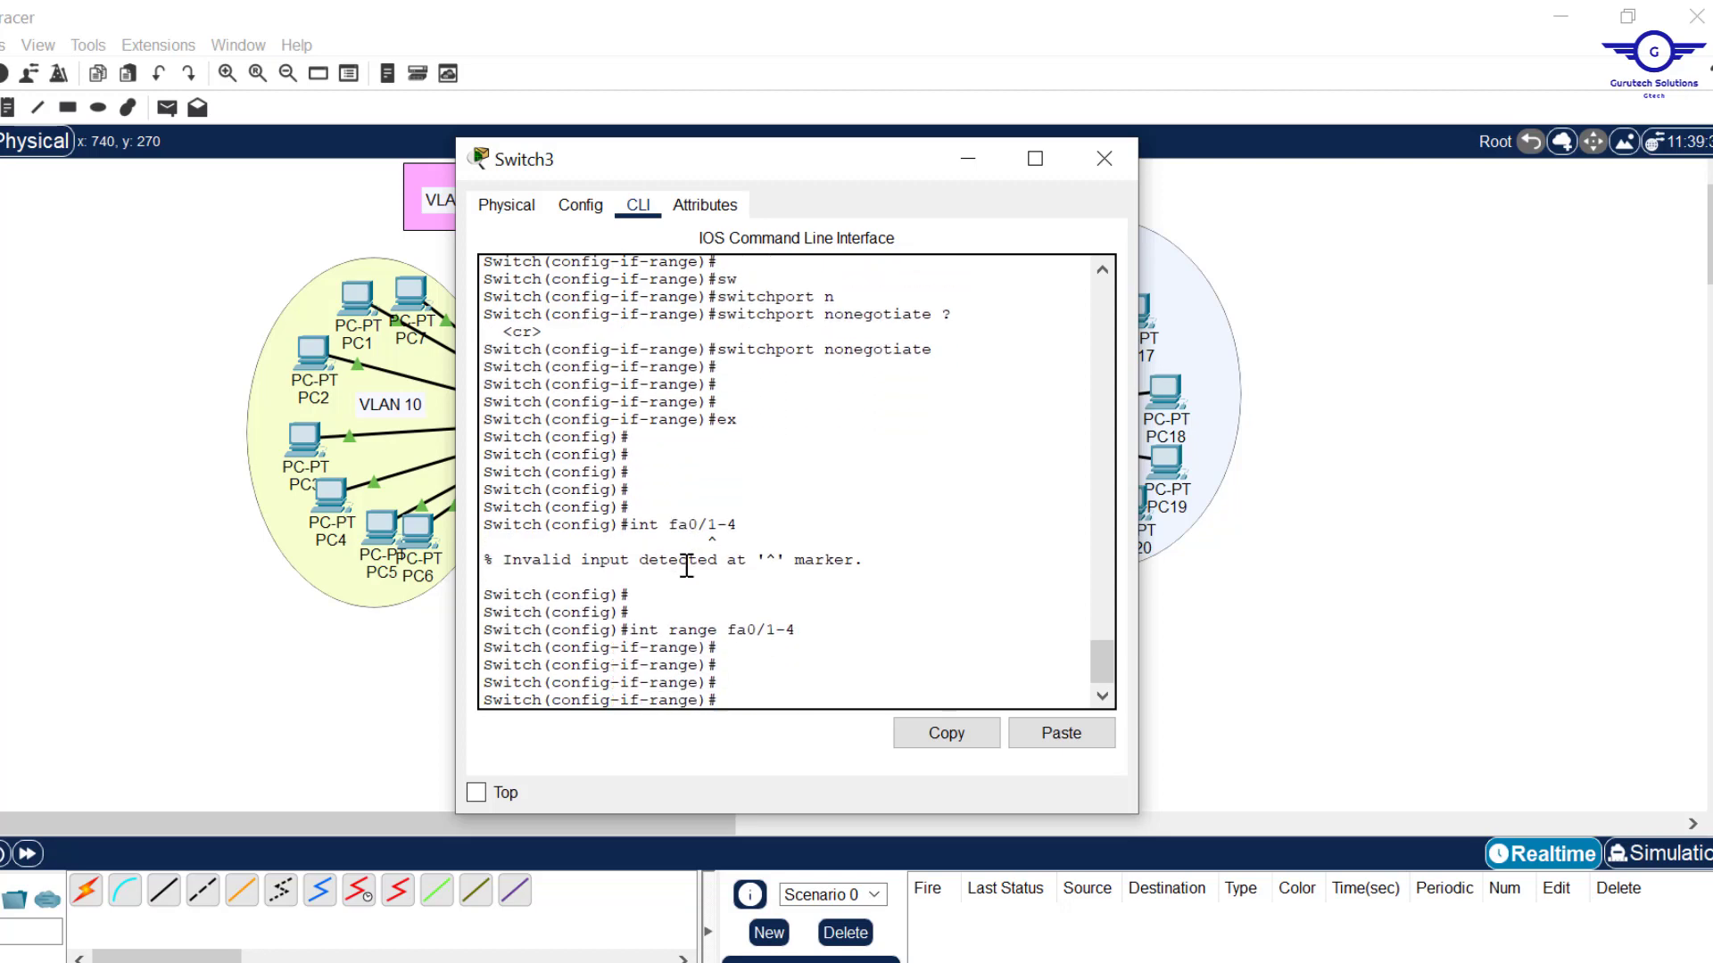
pyautogui.press('Tab')
pyautogui.press('Tab')
pyautogui.write('m')
pyautogui.press('Tab')
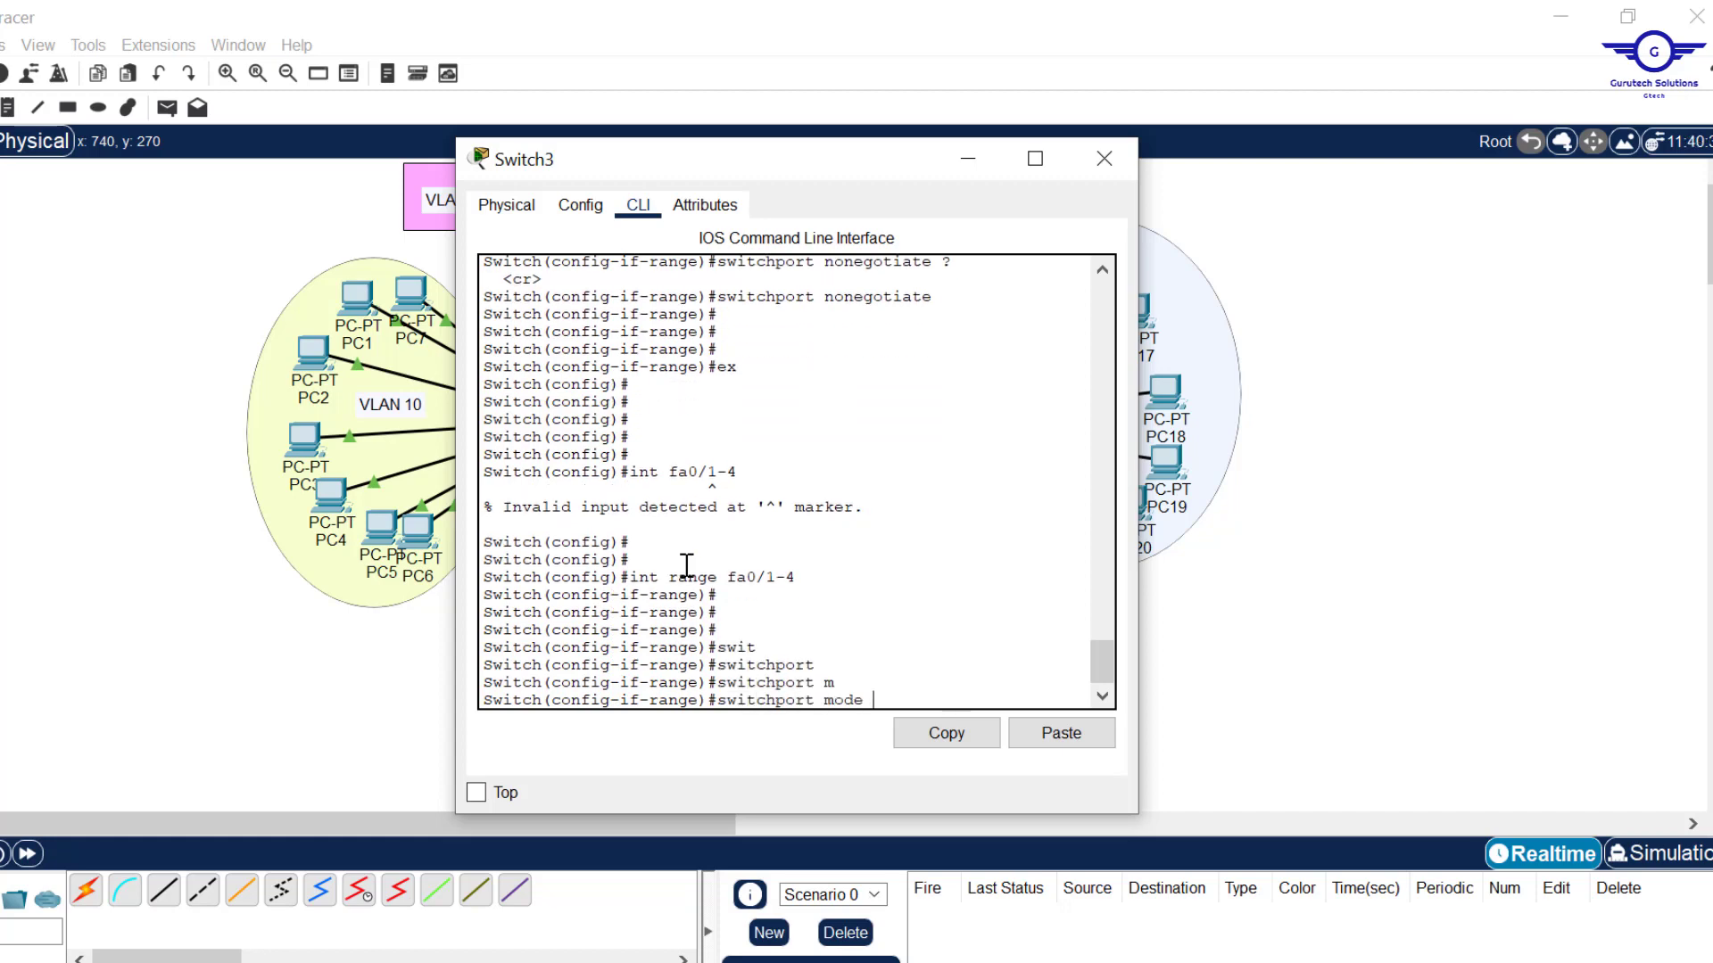
pyautogui.write('tr')
pyautogui.press('Tab')
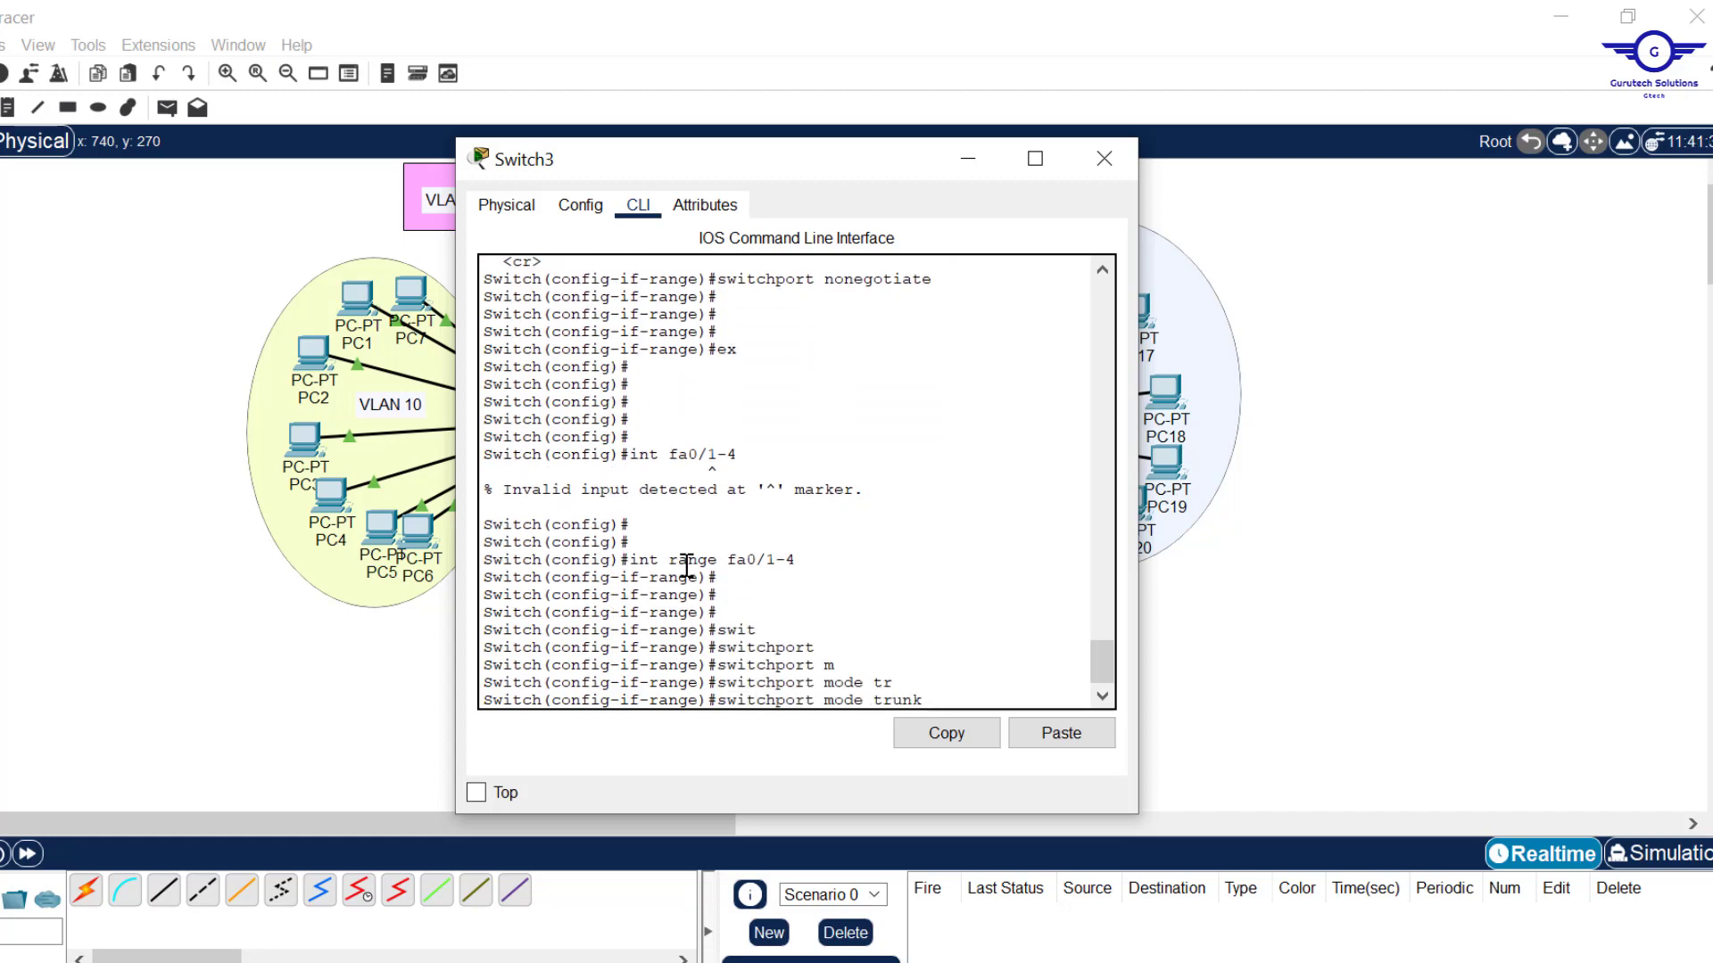
pyautogui.press('Return')
pyautogui.press('Return')
pyautogui.press('Return')
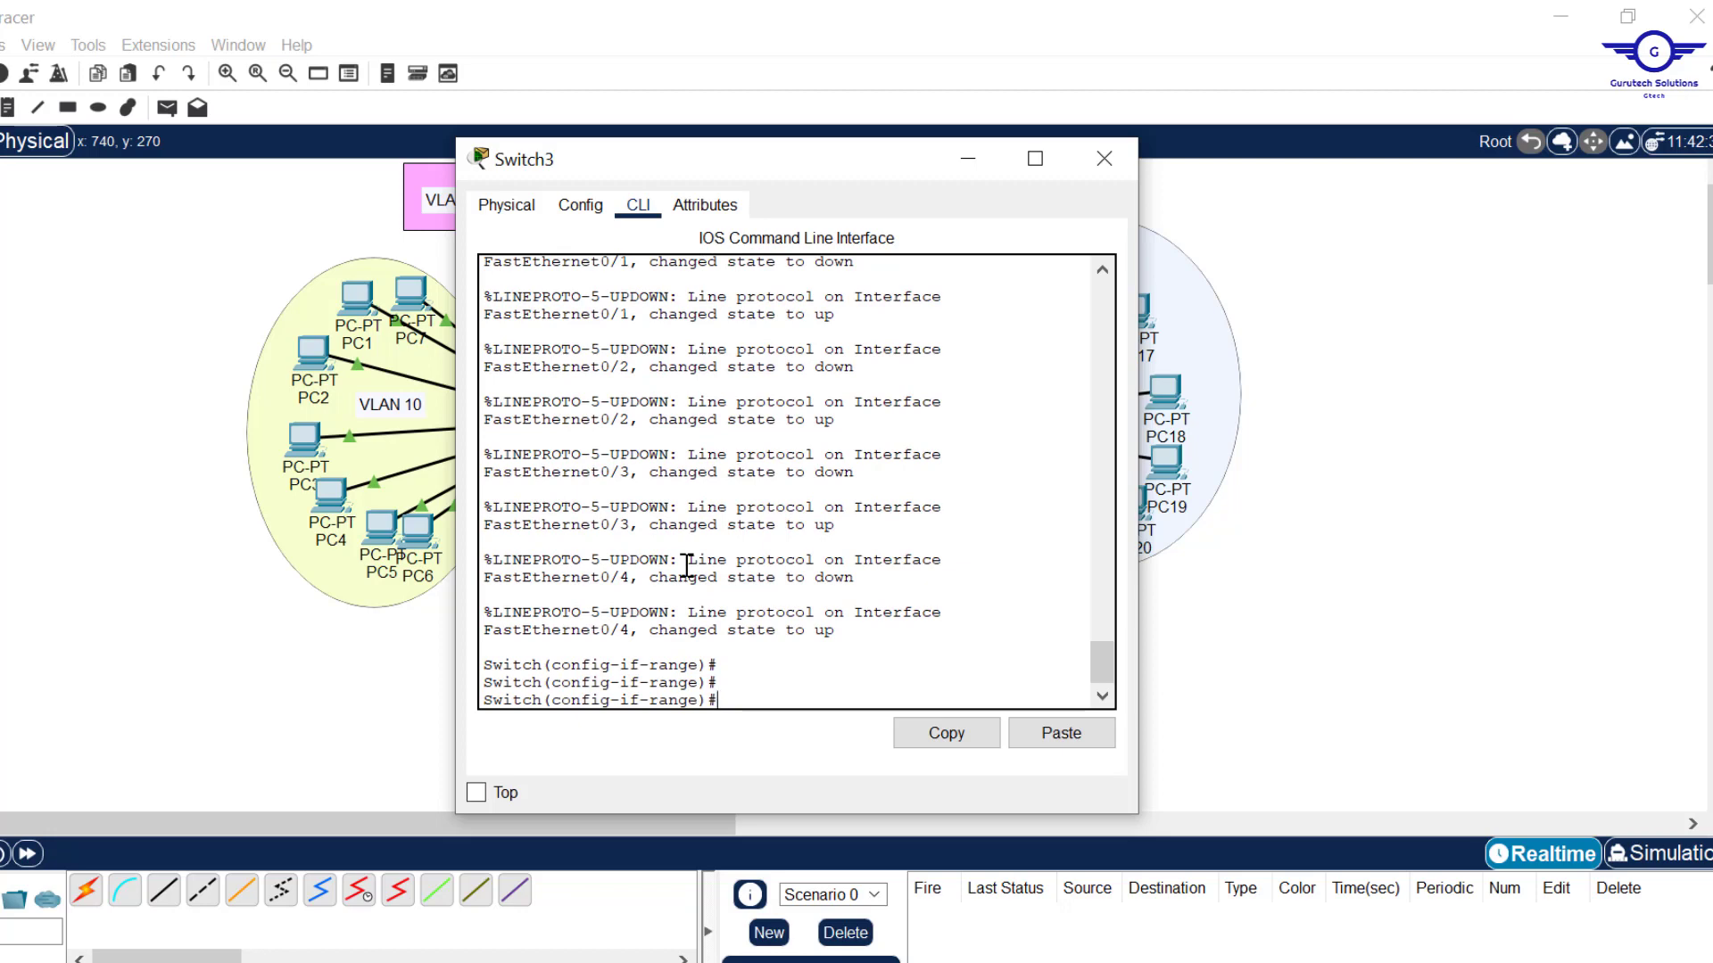
# Step: Set the native VLAN of Switch3's trunk ports to 33 with switchport trunk native vlan 33
pyautogui.write('swit')
pyautogui.press('Tab')
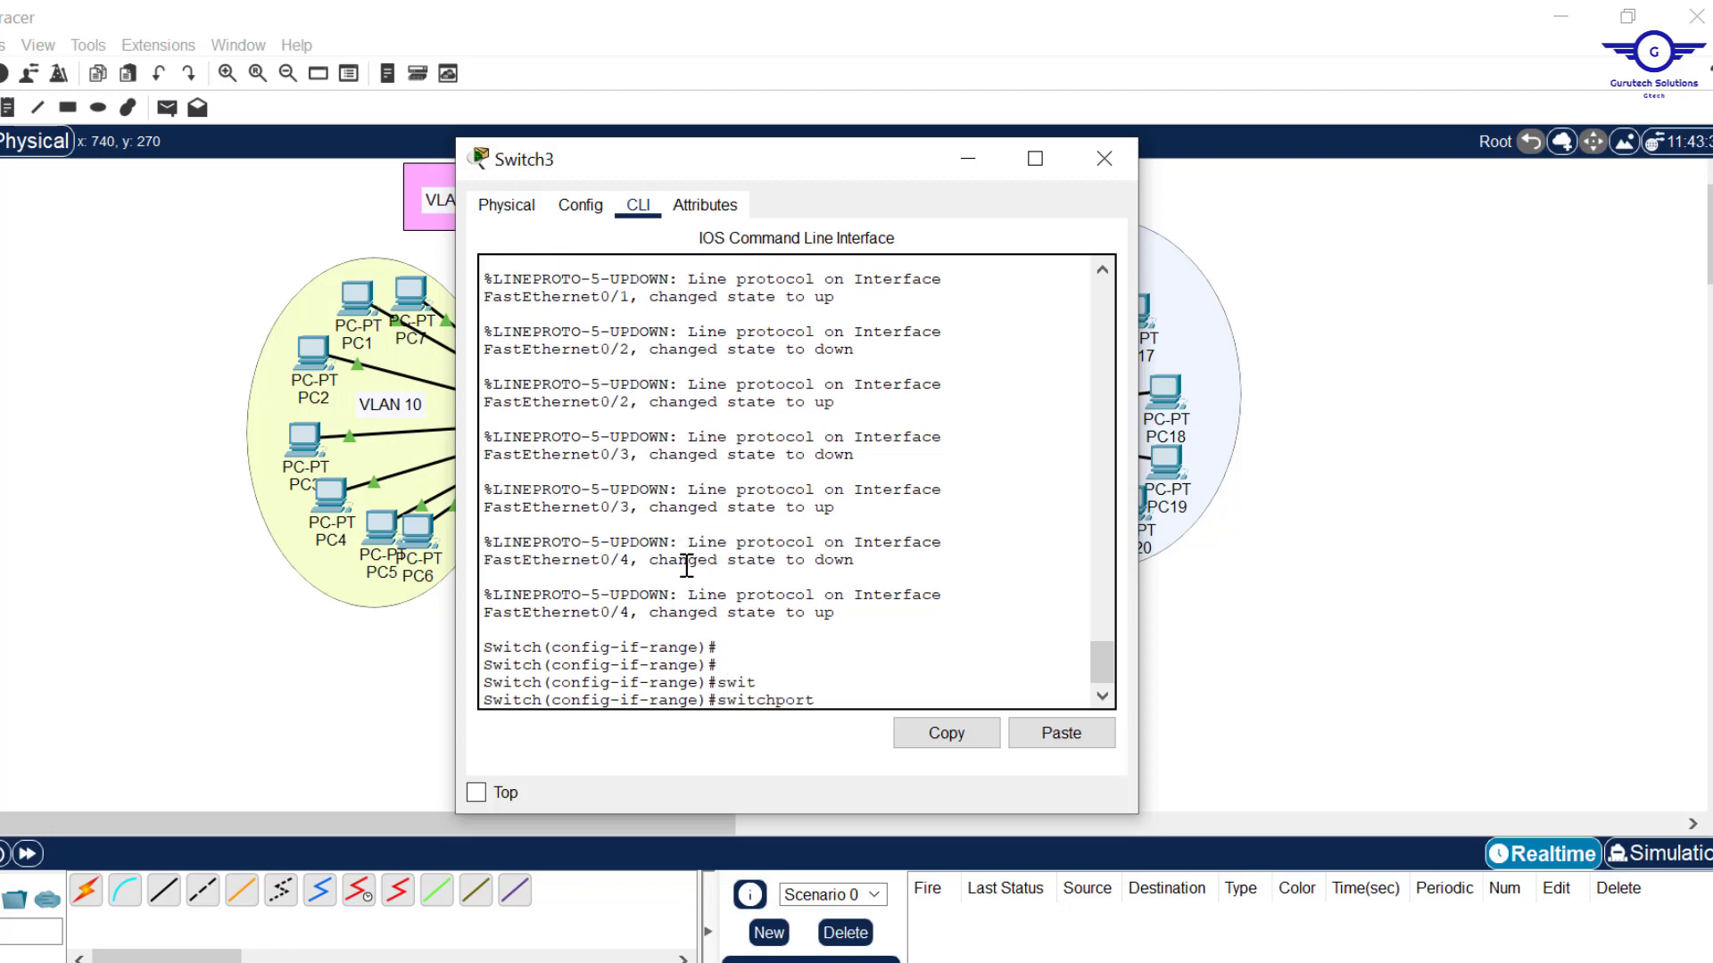
pyautogui.write('tr')
pyautogui.press('Tab')
pyautogui.write('n')
pyautogui.press('Tab')
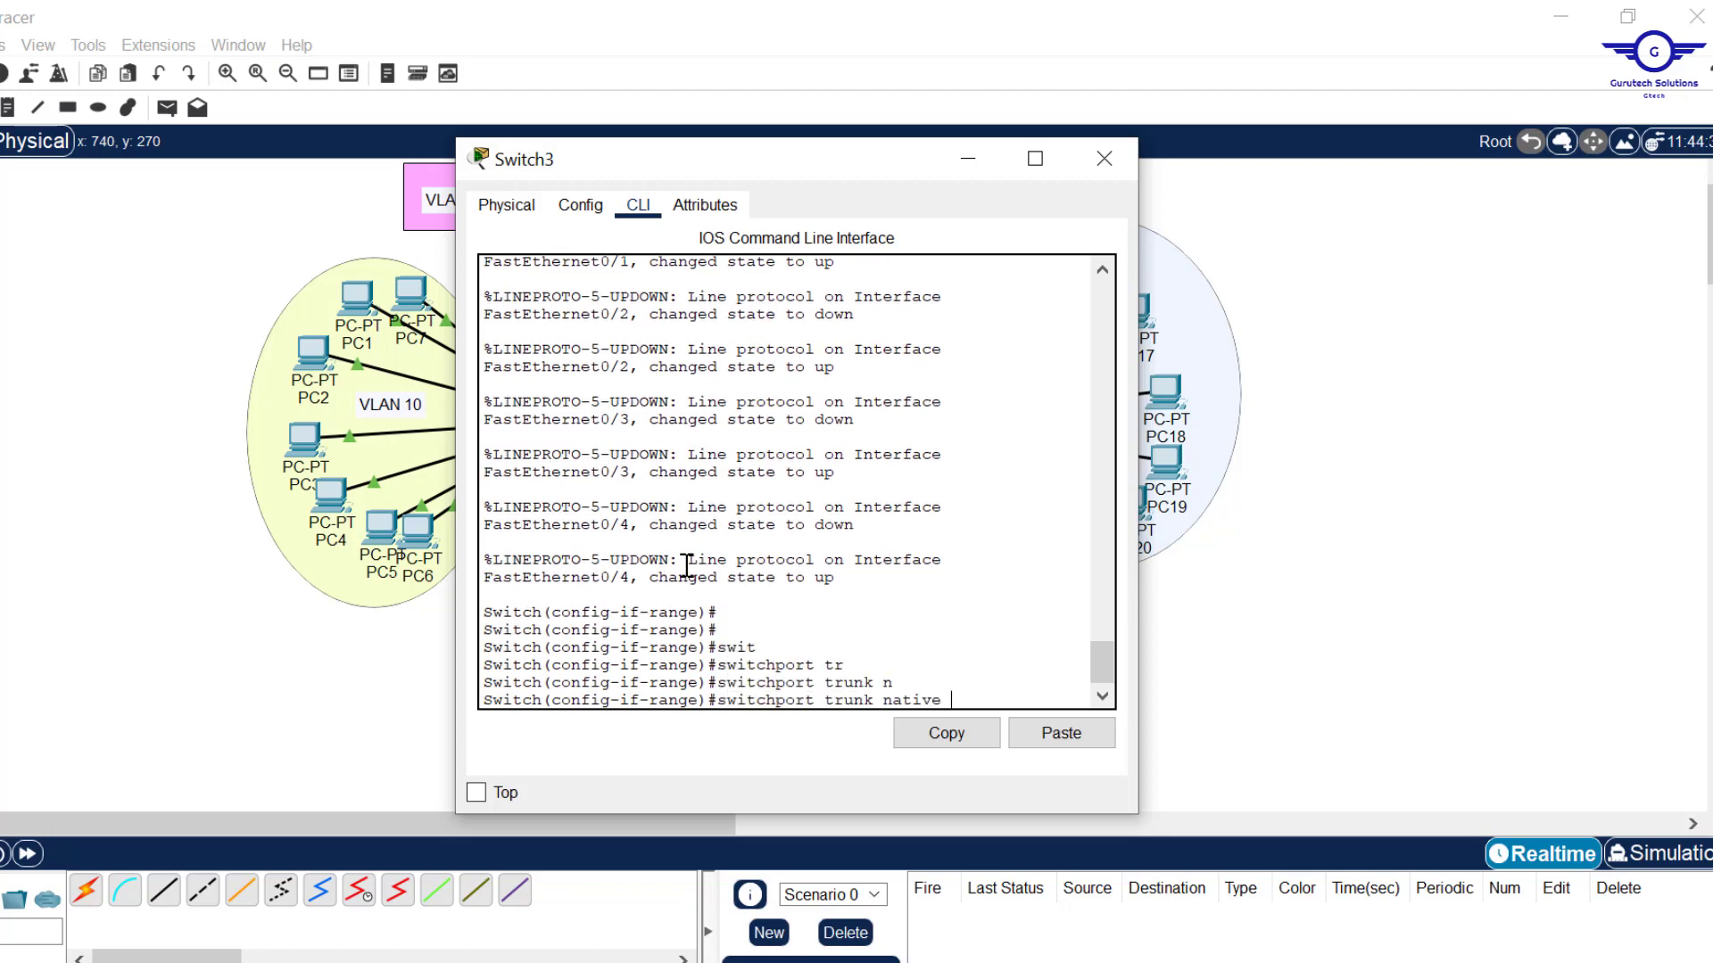
pyautogui.write('v')
pyautogui.press('Tab')
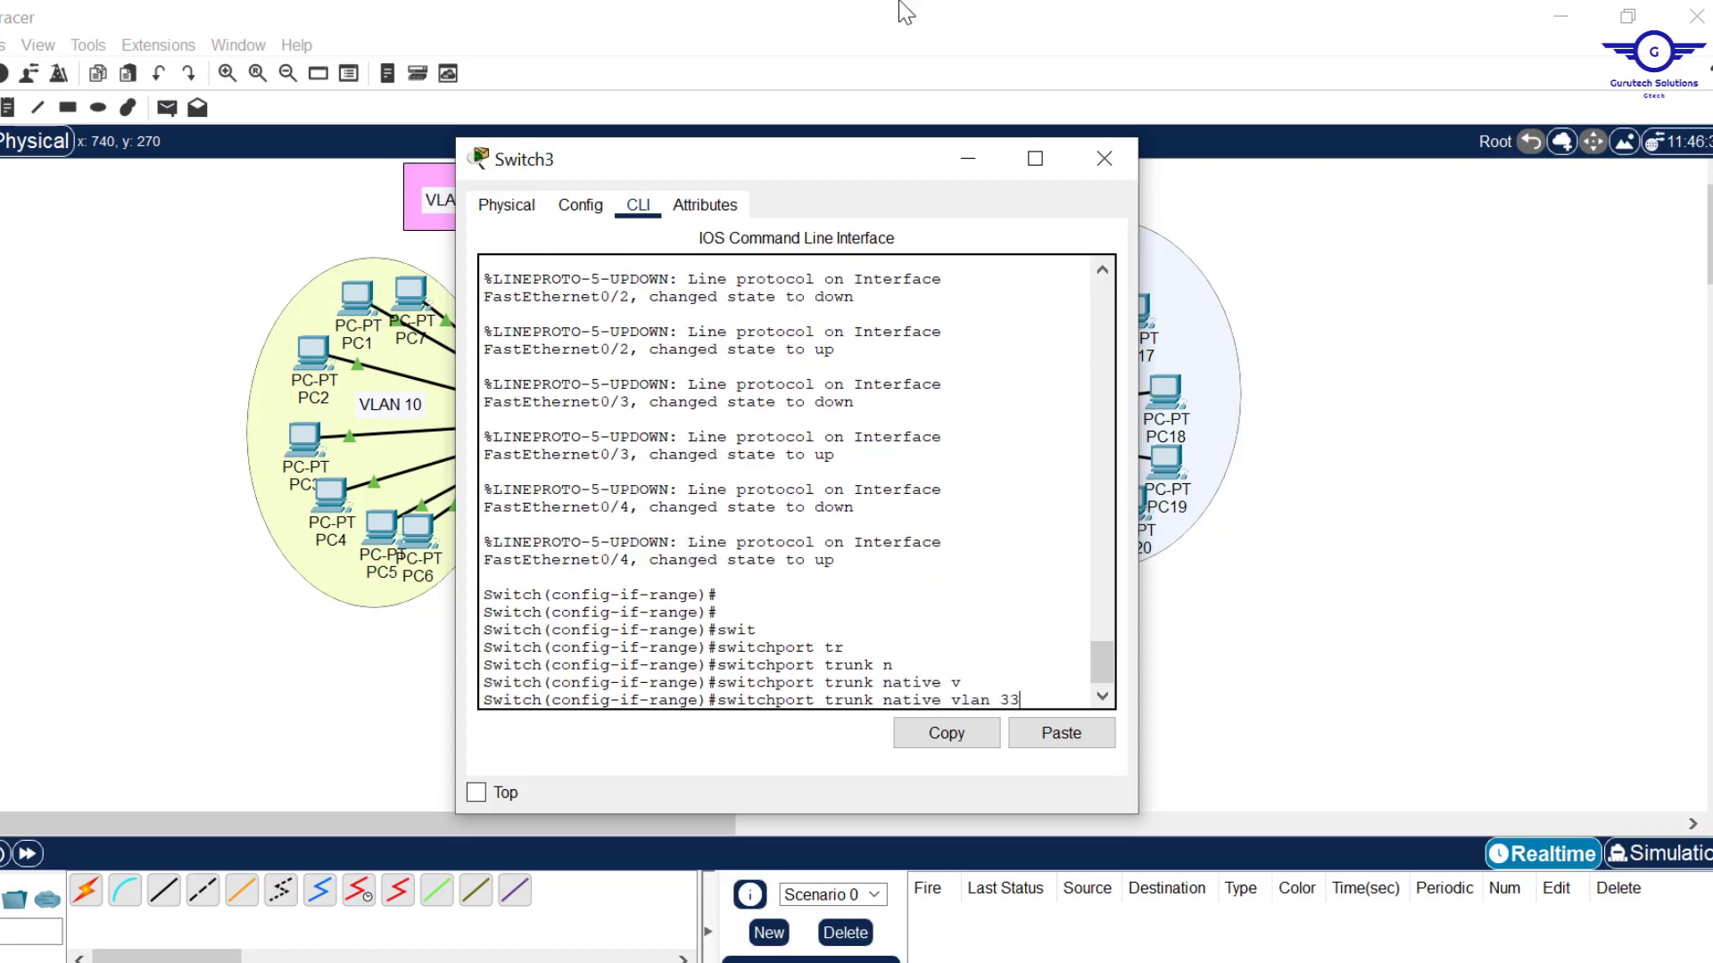
pyautogui.moveTo(858, 163)
pyautogui.mouseDown()
pyautogui.moveTo(1318, 164)
pyautogui.moveTo(874, 142)
pyautogui.mouseUp()
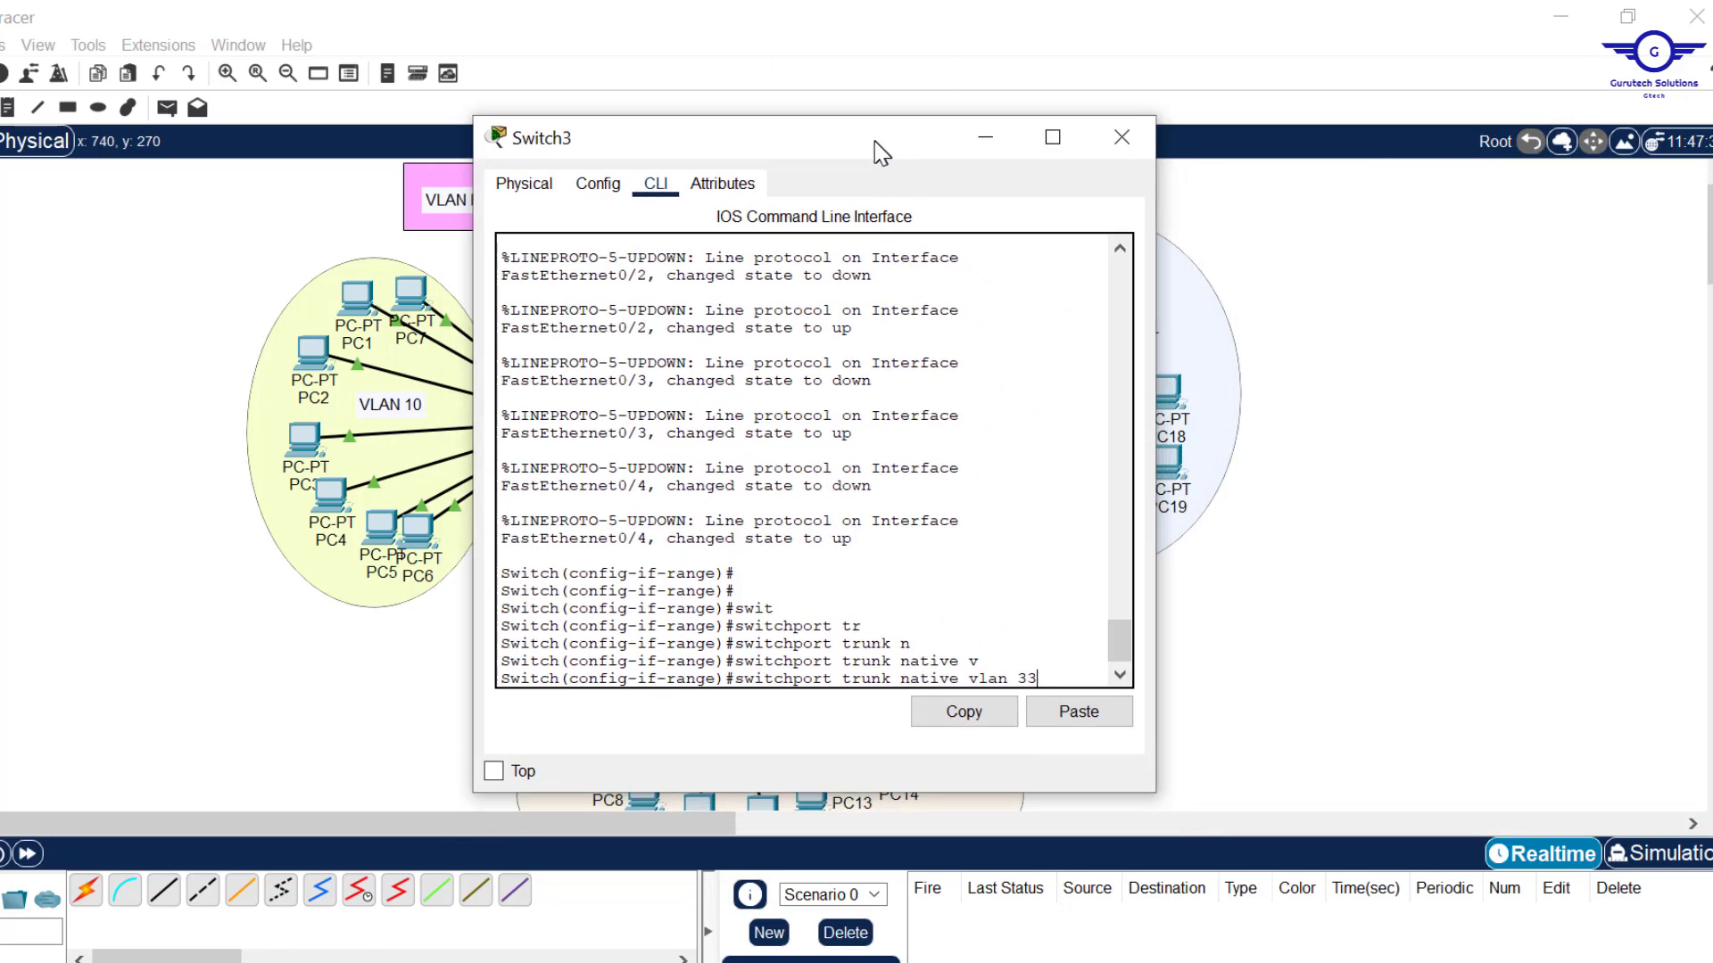
pyautogui.press('Return')
pyautogui.press('Return')
pyautogui.press('Return')
pyautogui.press('Return')
pyautogui.press('Return')
# Step: Apply switchport nonegotiate to Switch3's trunk port range
pyautogui.write('swi')
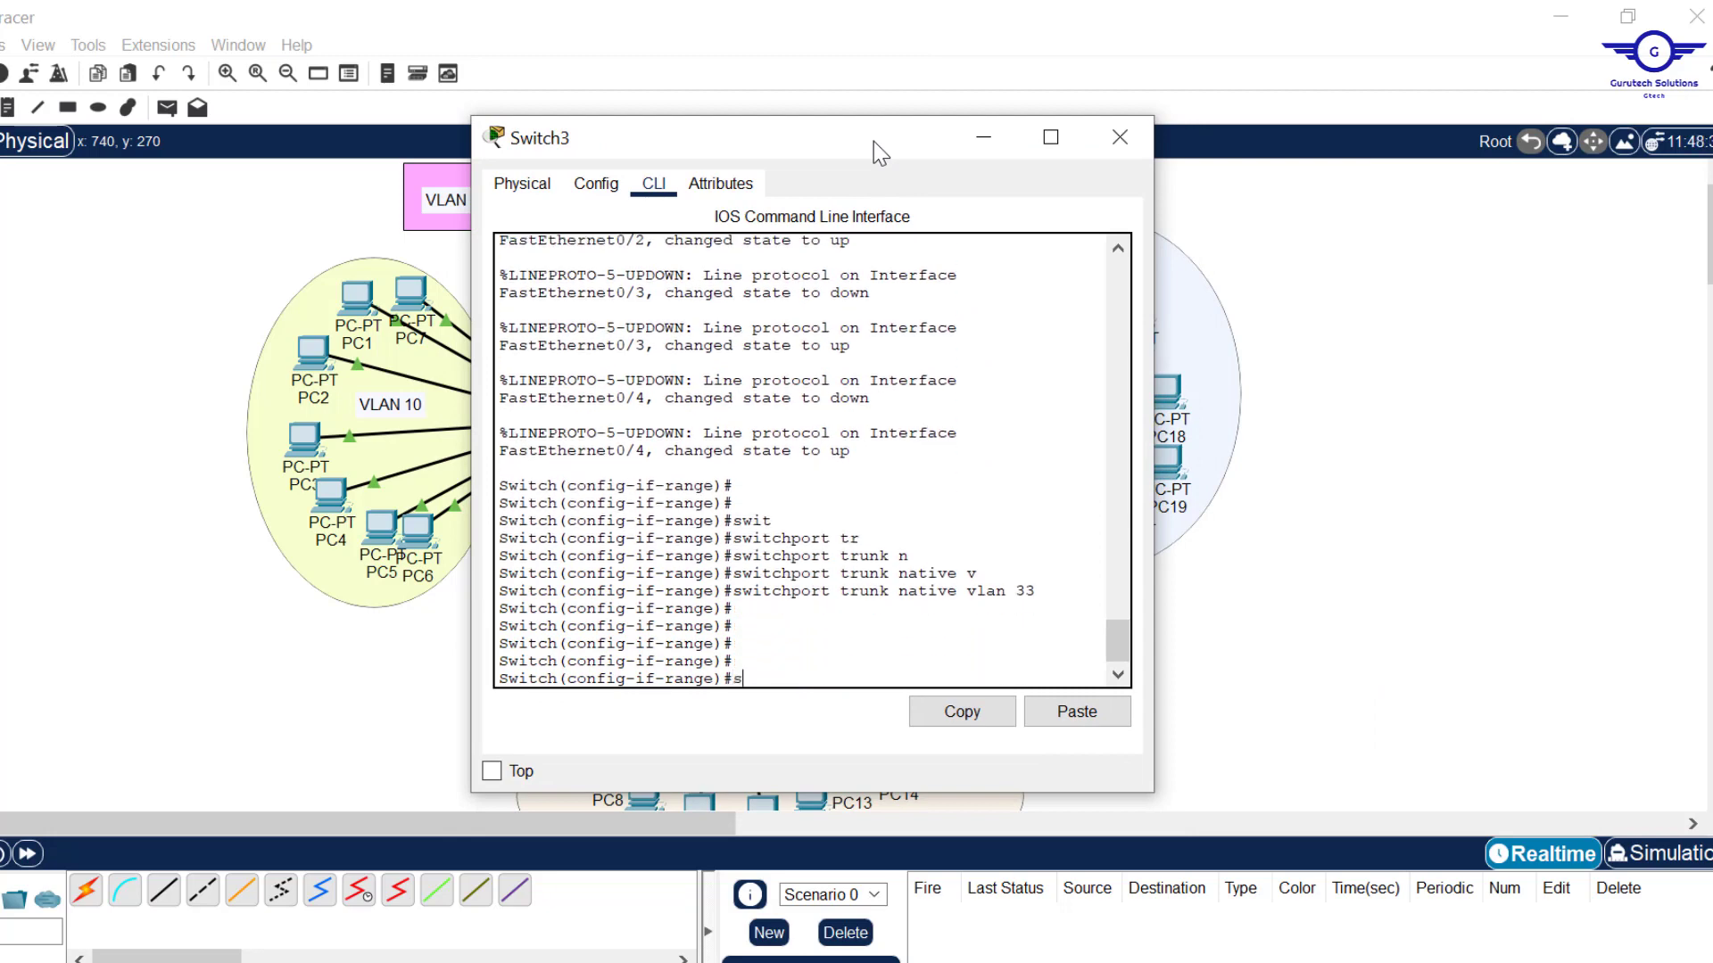
pyautogui.press('Tab')
pyautogui.write('n')
pyautogui.press('Tab')
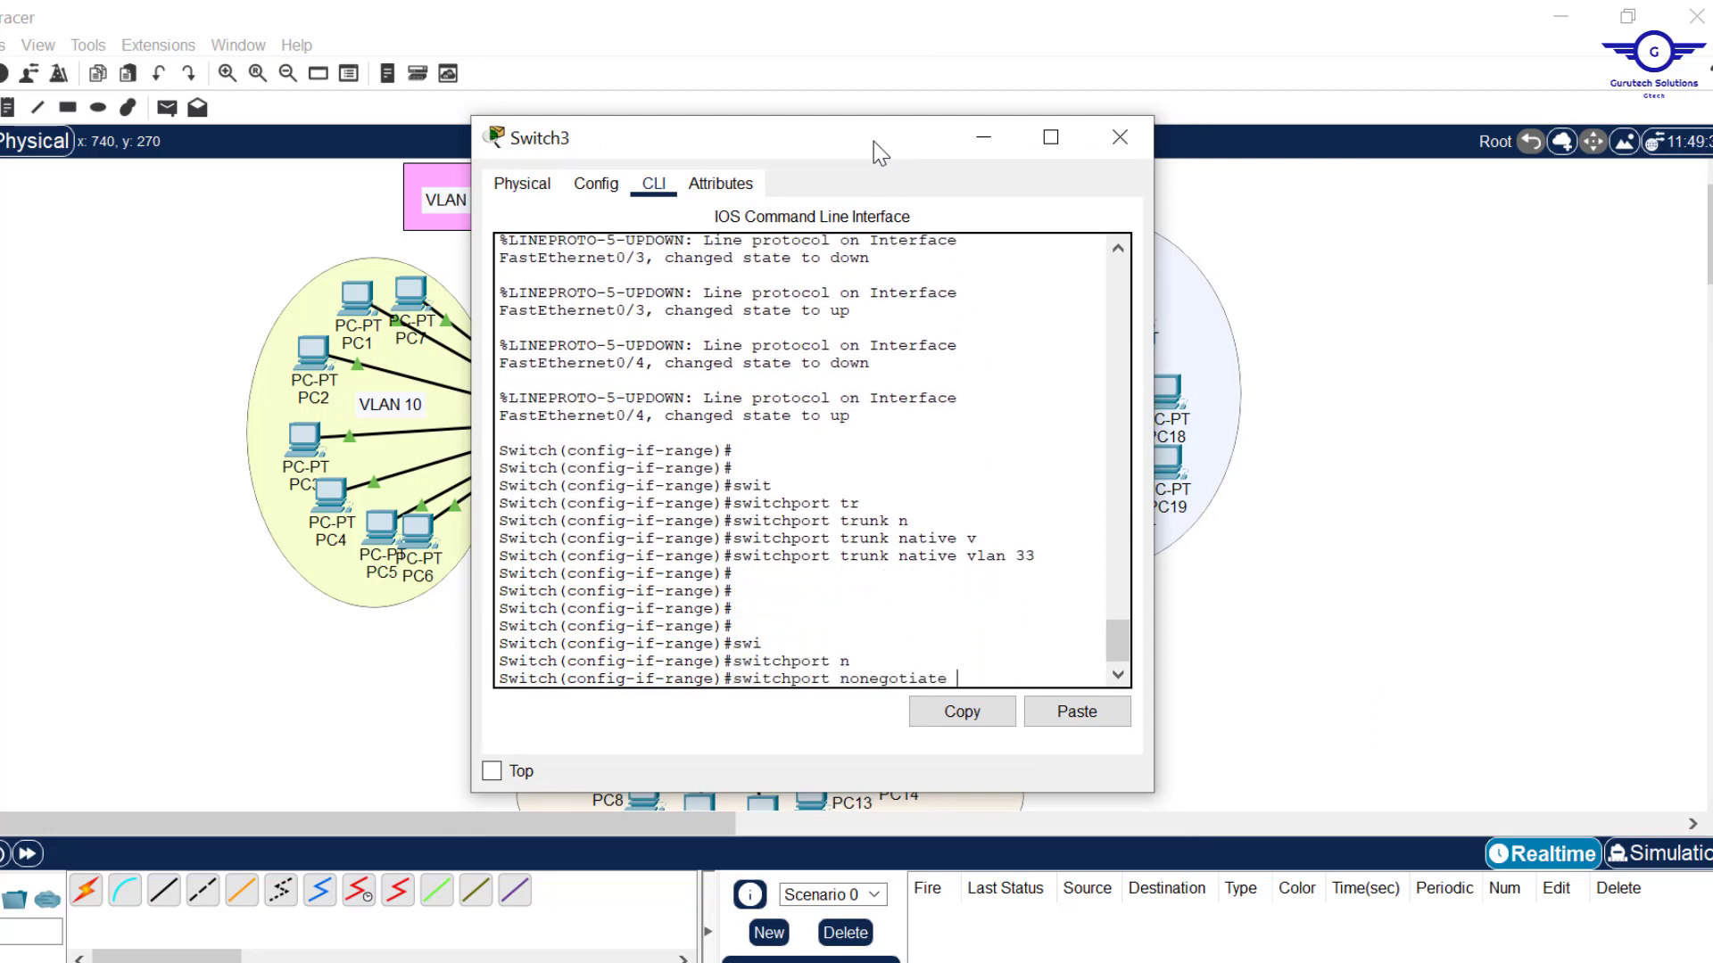
pyautogui.press('Return')
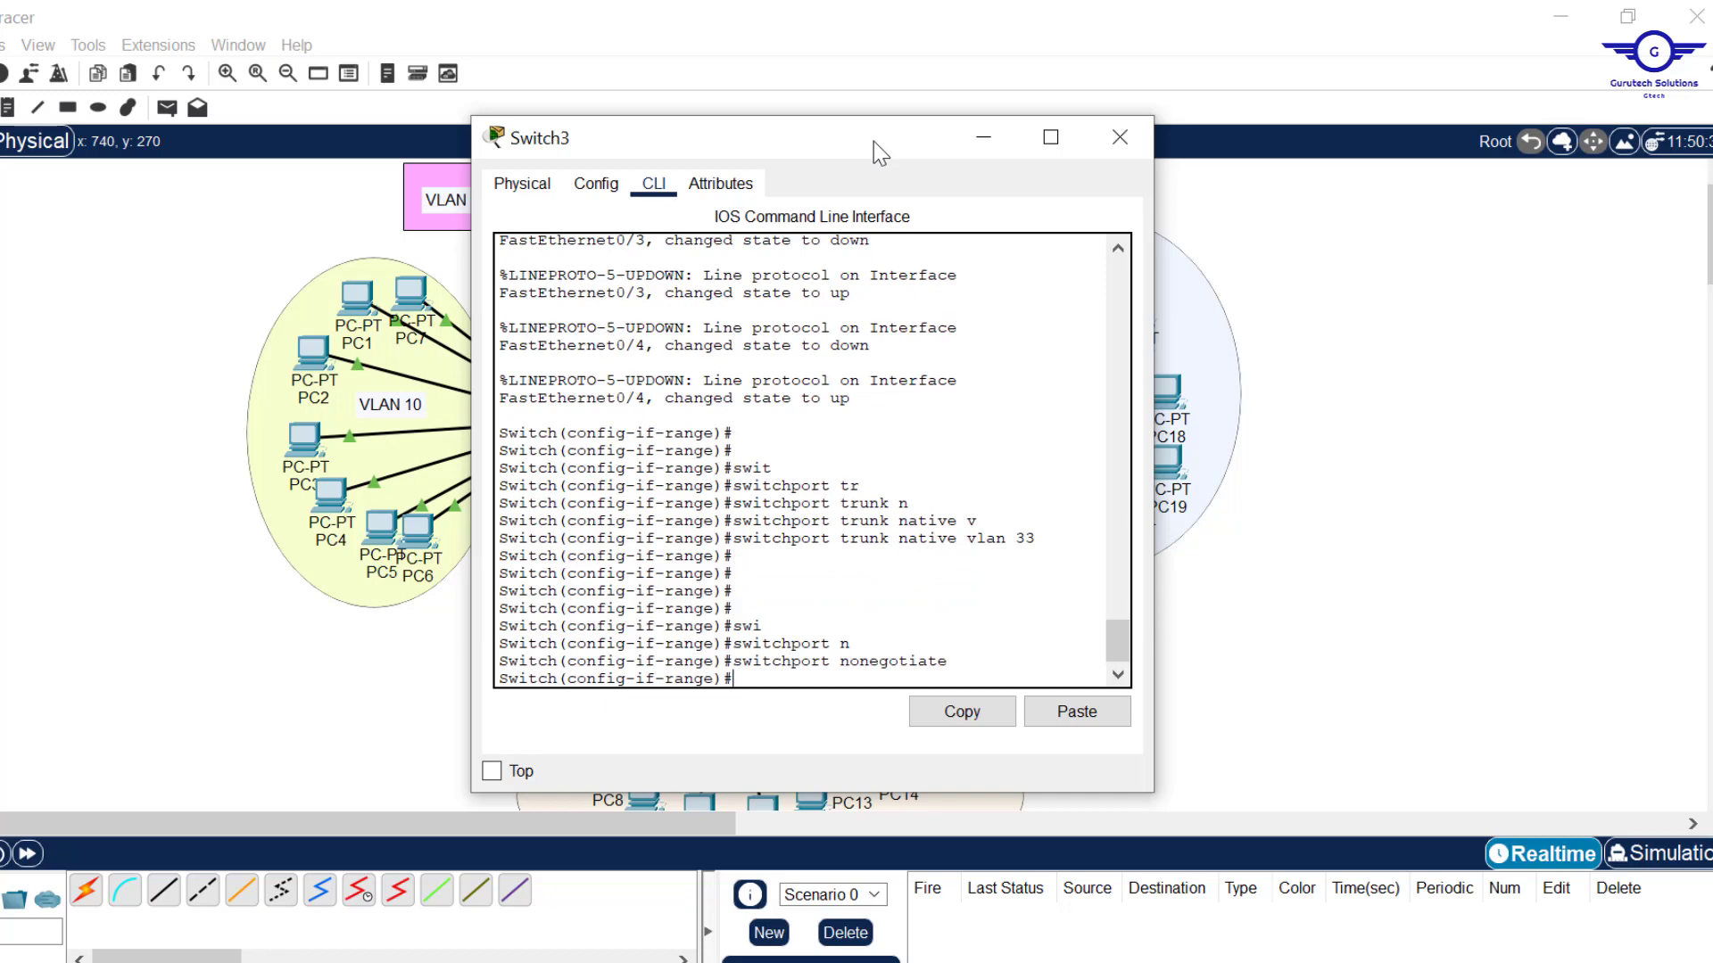
# Step: Check the trunk port nonegotiate instruction in config-guide.txt in Notepad and return to Switch3's command line
pyautogui.hotkey('alt', 'Tab')
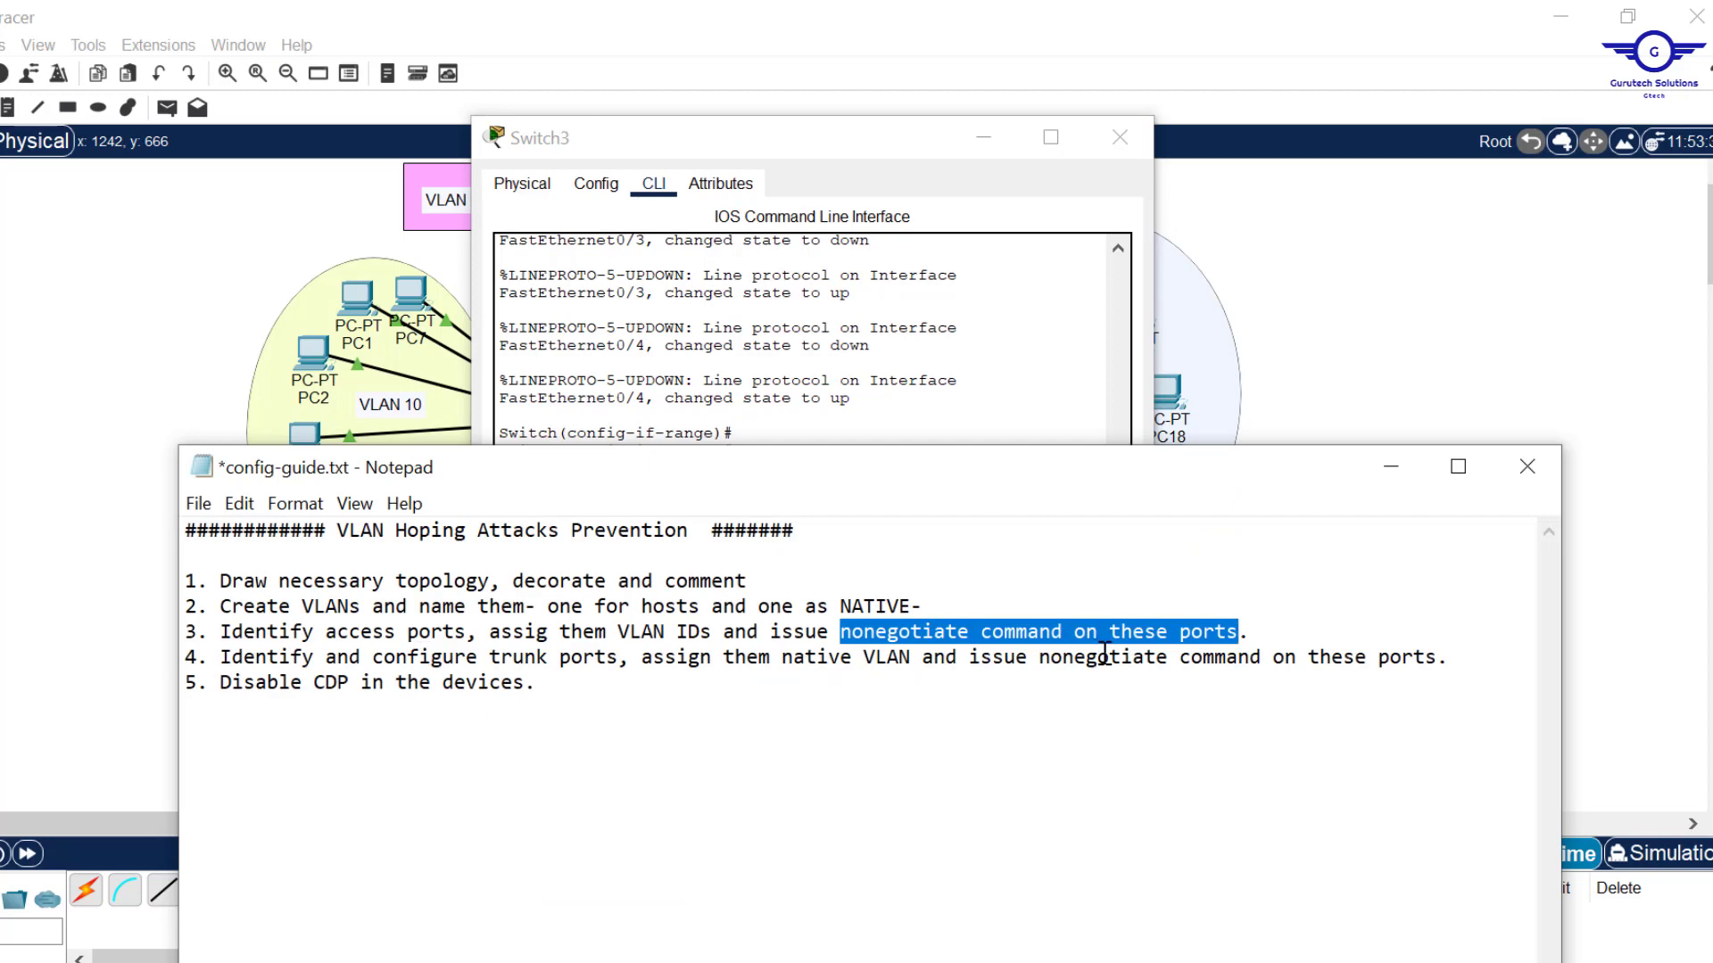
pyautogui.moveTo(1026, 656); pyautogui.dragTo(1132, 673)
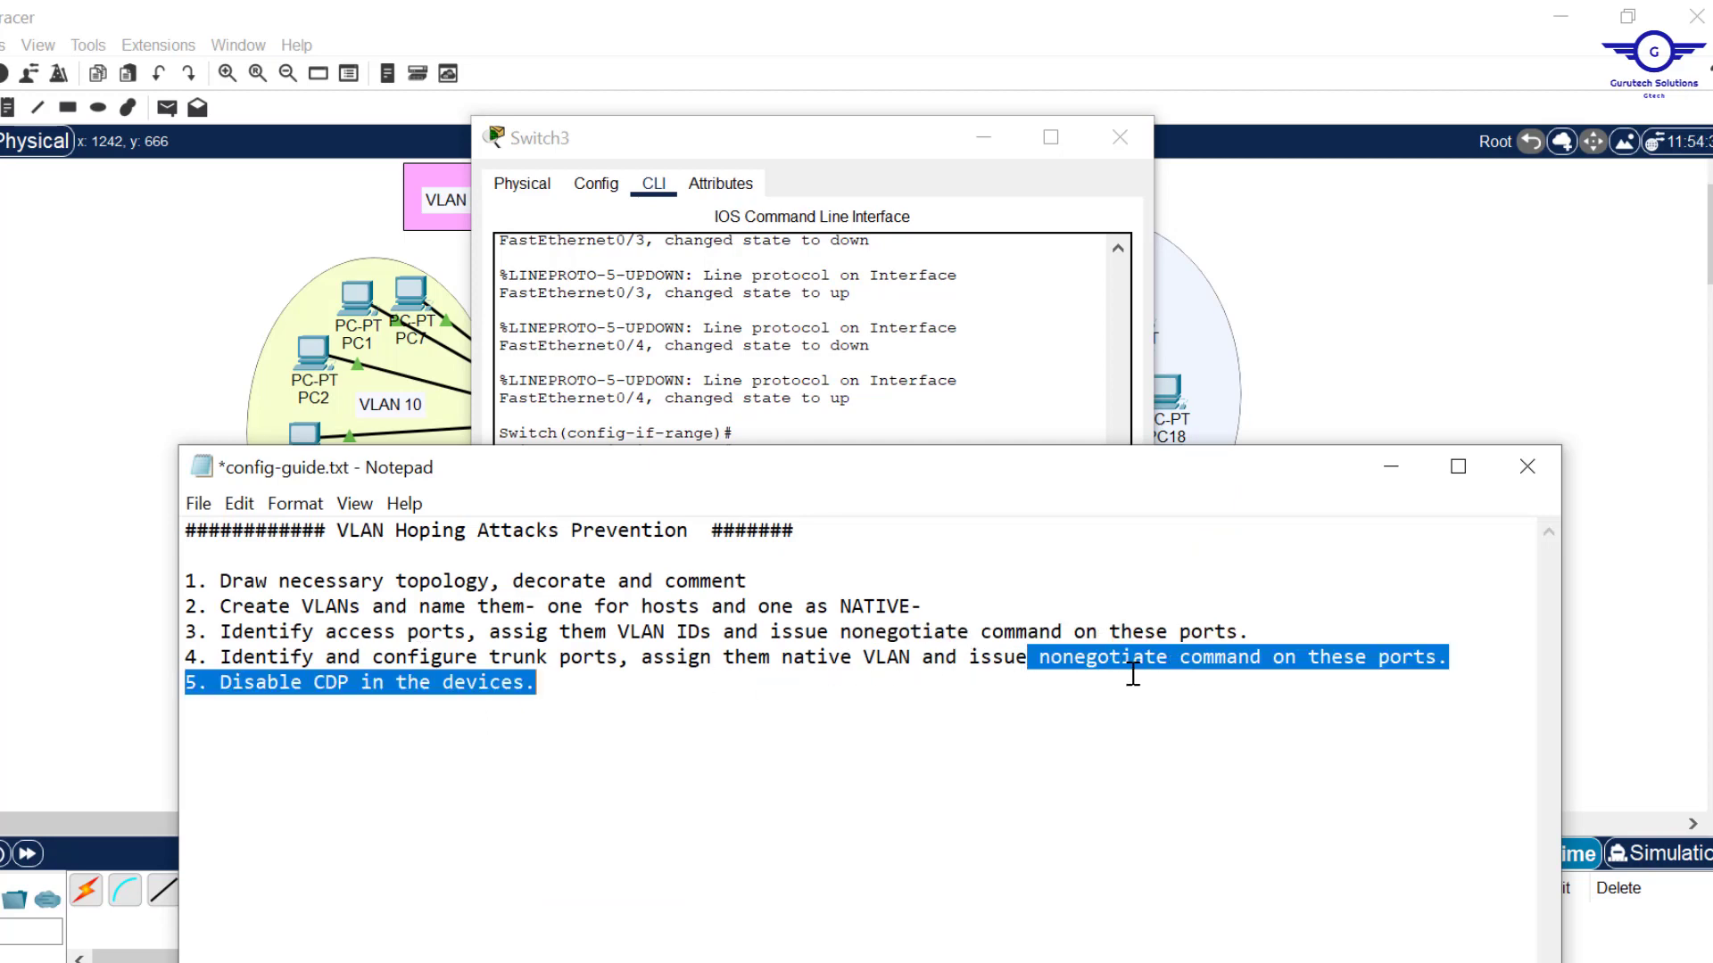
pyautogui.click(907, 415)
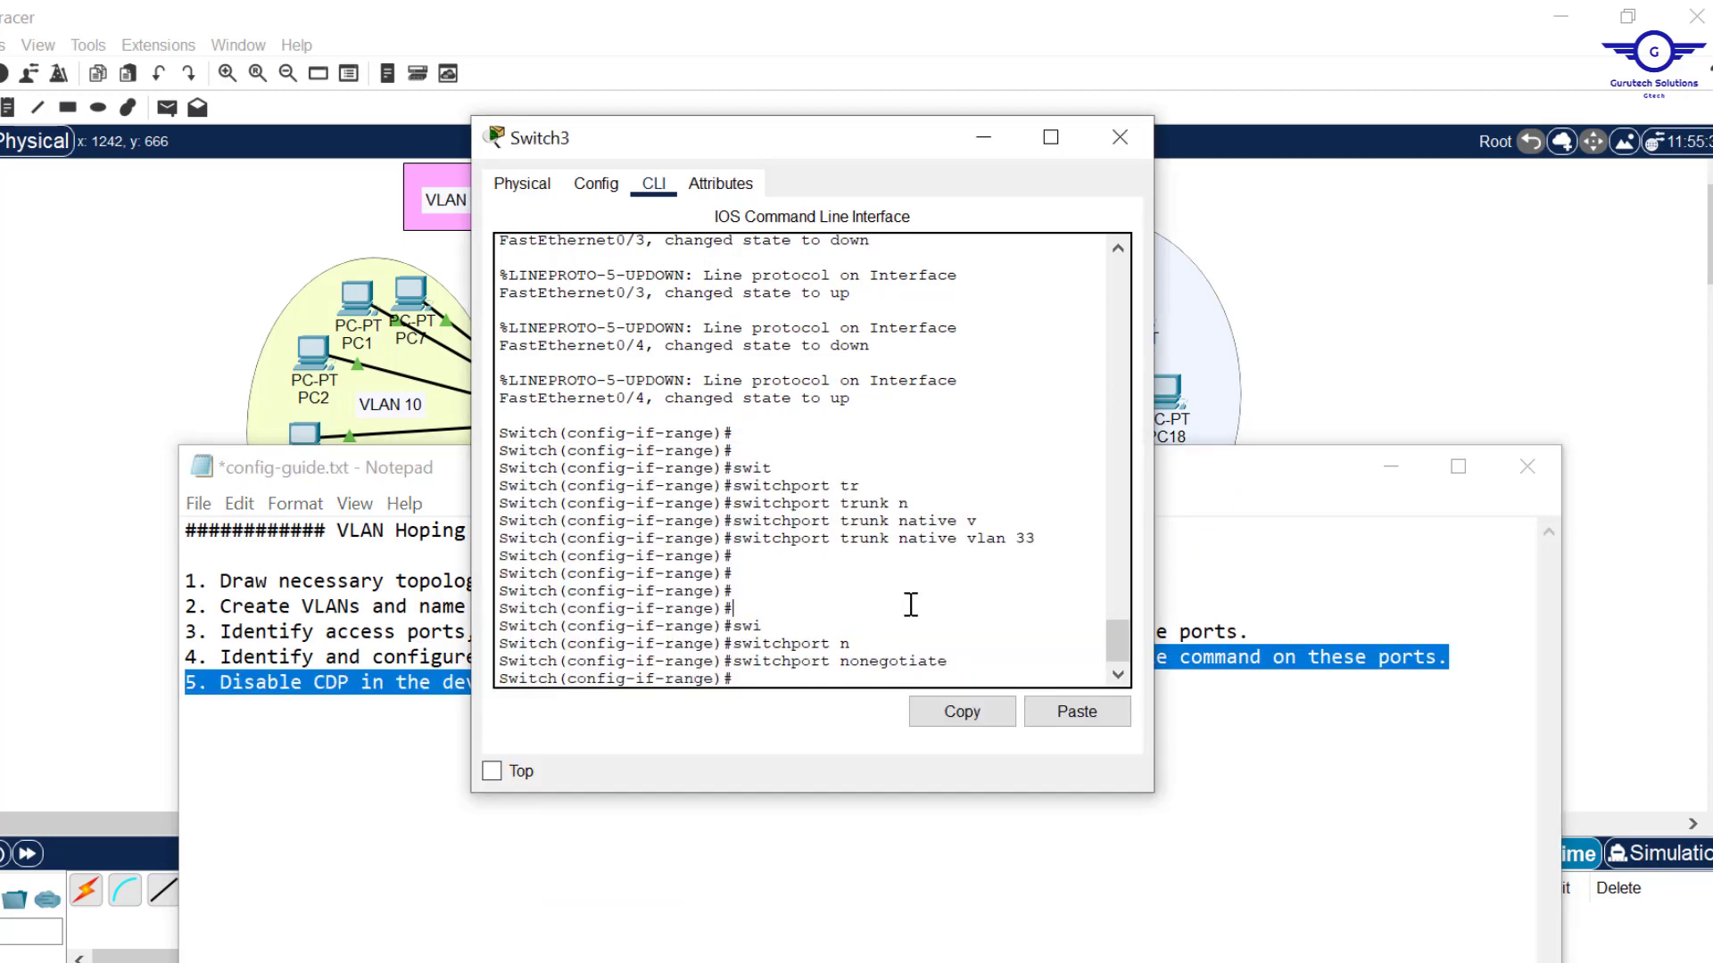
# Step: Exit interface range configuration on Switch3 and look back over the trunk commands entered
pyautogui.press('Return')
pyautogui.write('ex')
pyautogui.press('Return')
pyautogui.press('Return')
pyautogui.press('Return')
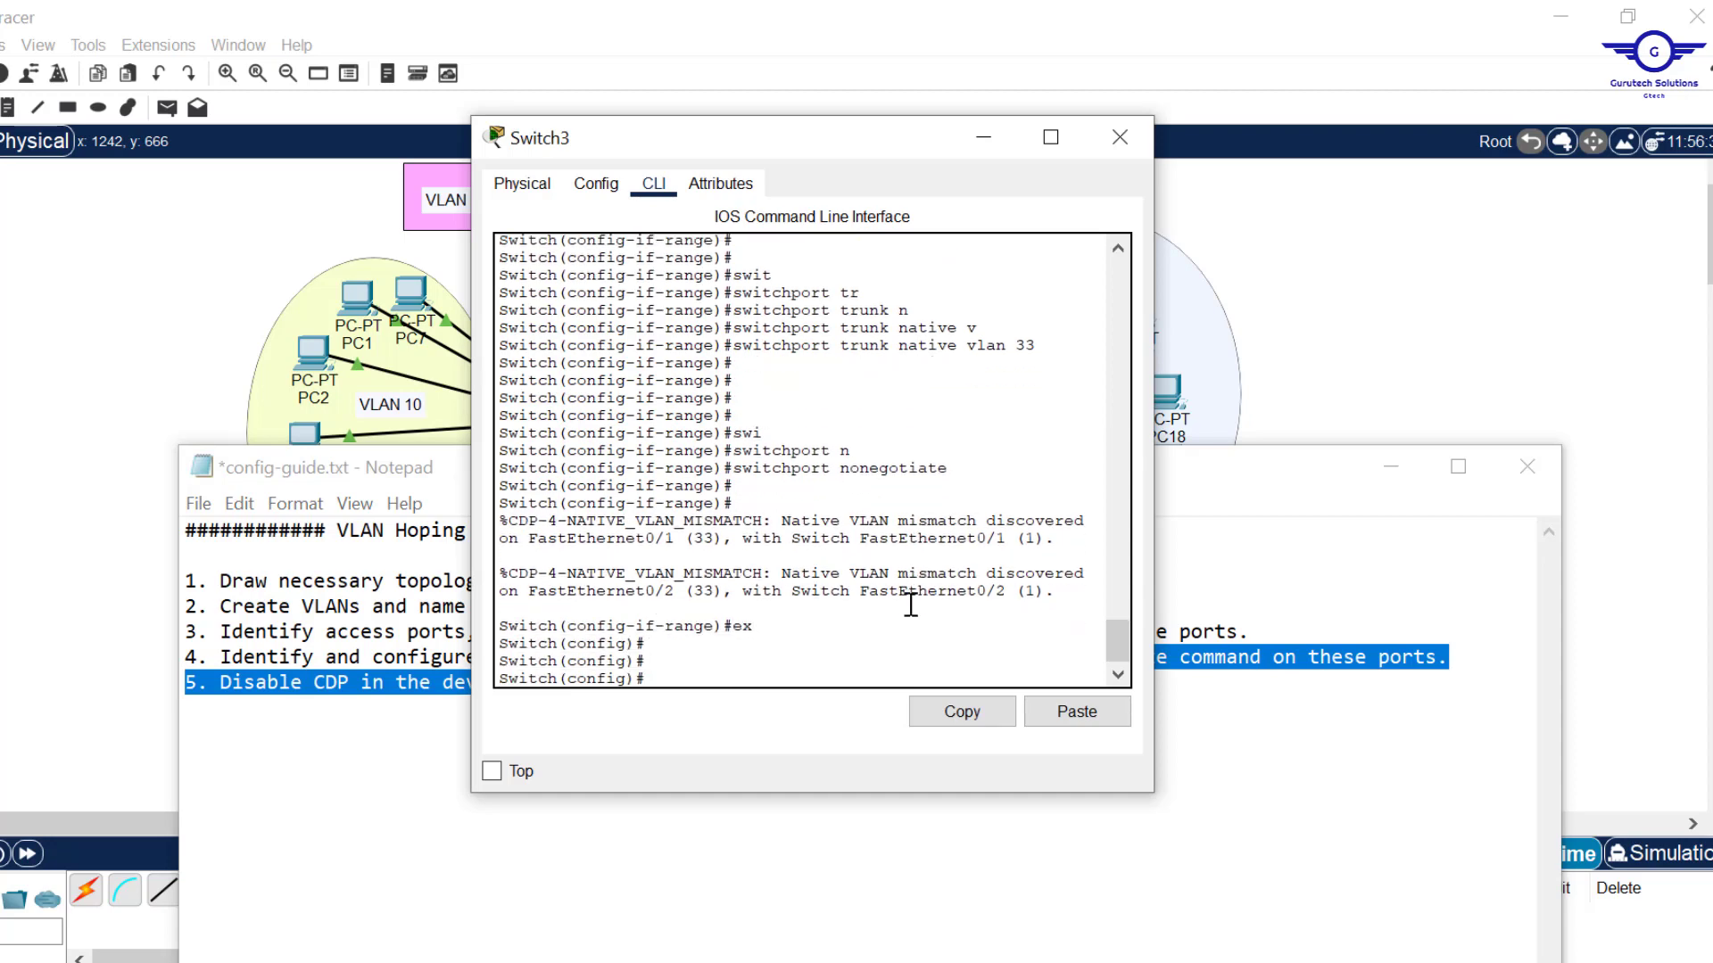
pyautogui.scroll(6, 1126, 640)
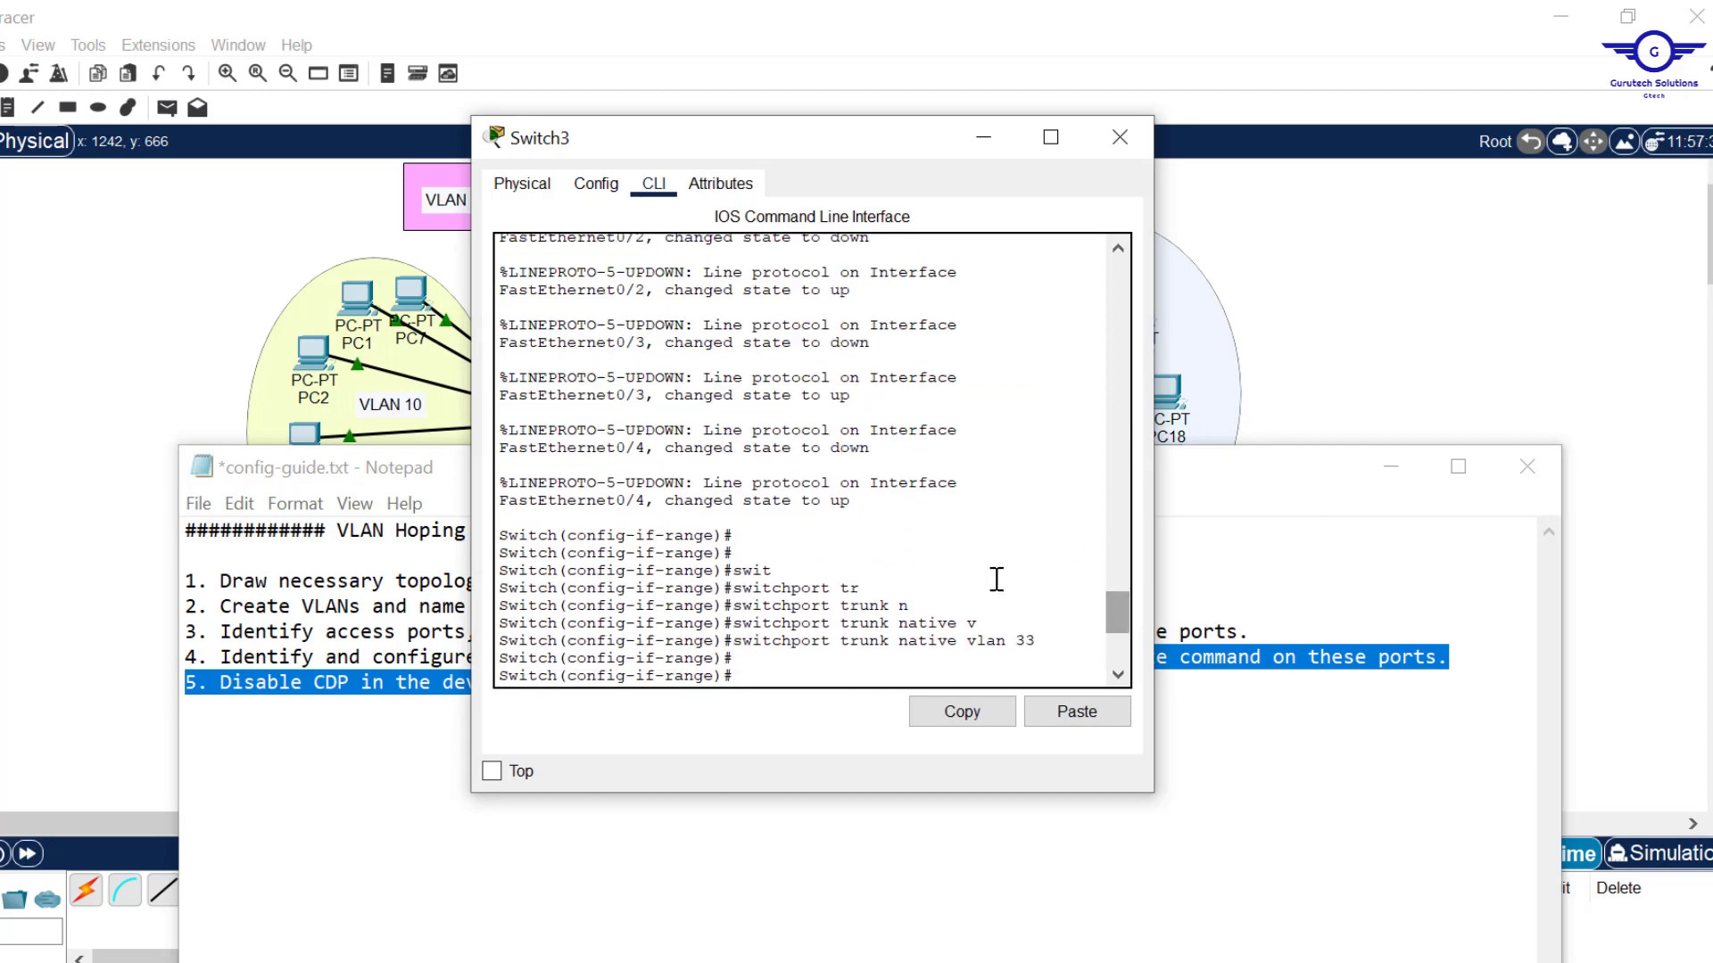
# Step: Copy the int range fa0/1-4 command from Switch3's command line and close the Switch3 window
pyautogui.scroll(3, 1112, 594)
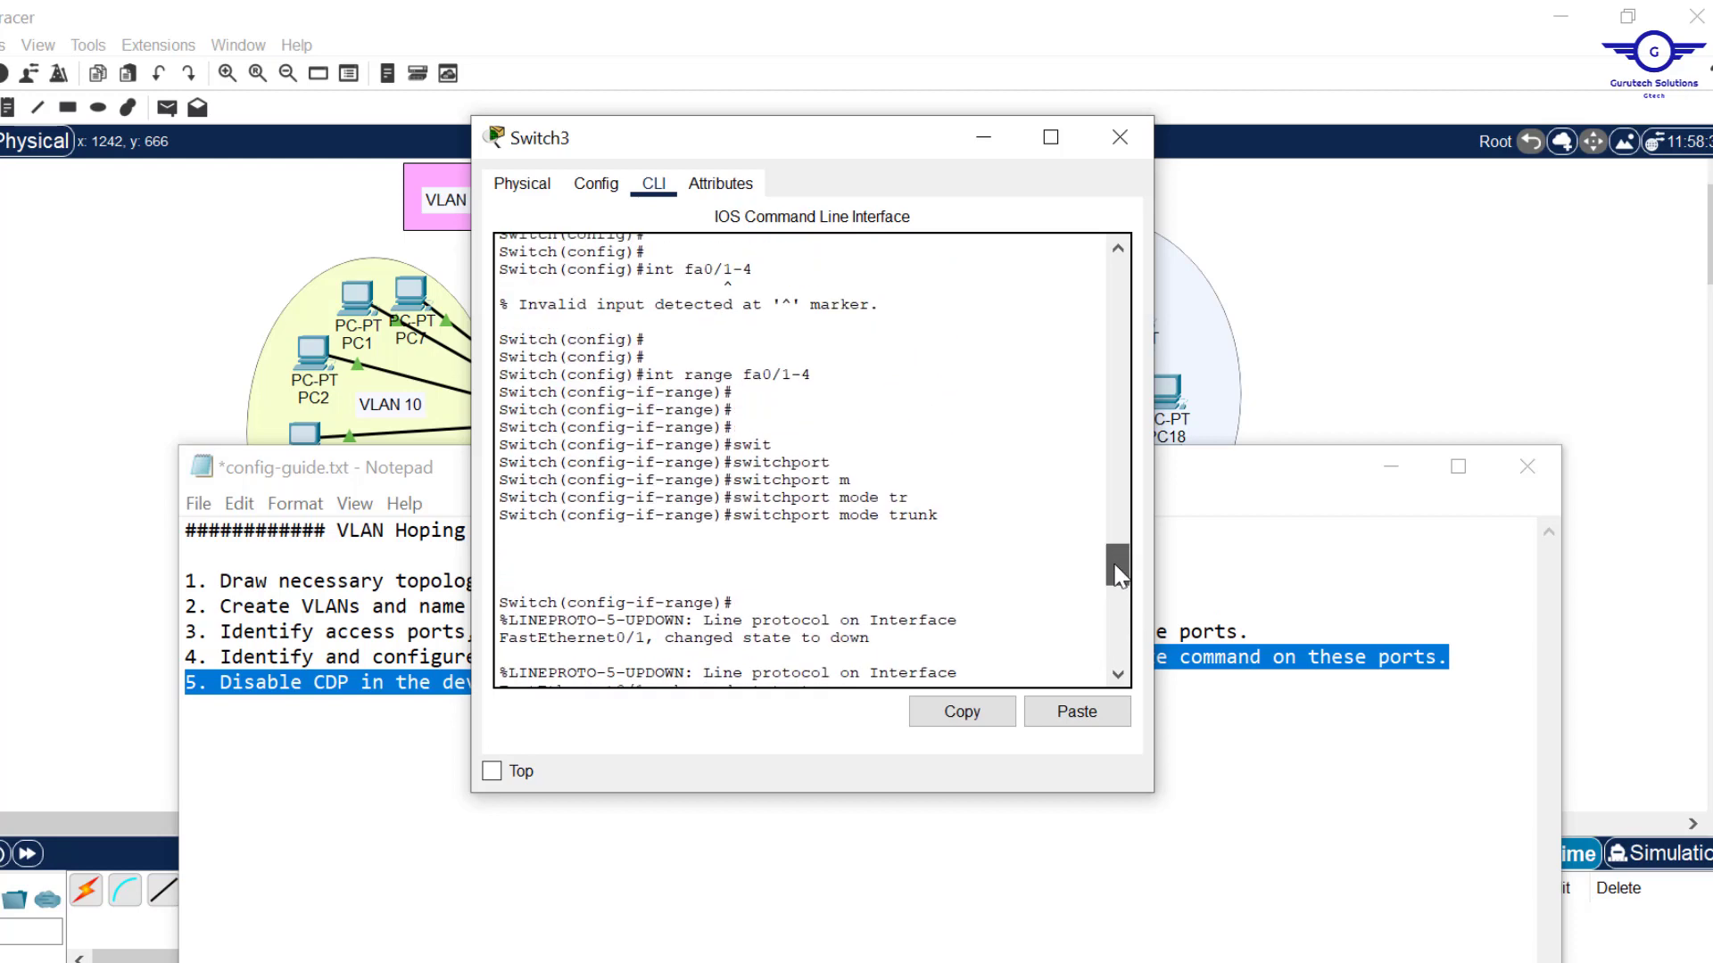
pyautogui.moveTo(817, 374); pyautogui.dragTo(649, 377)
pyautogui.click(962, 711)
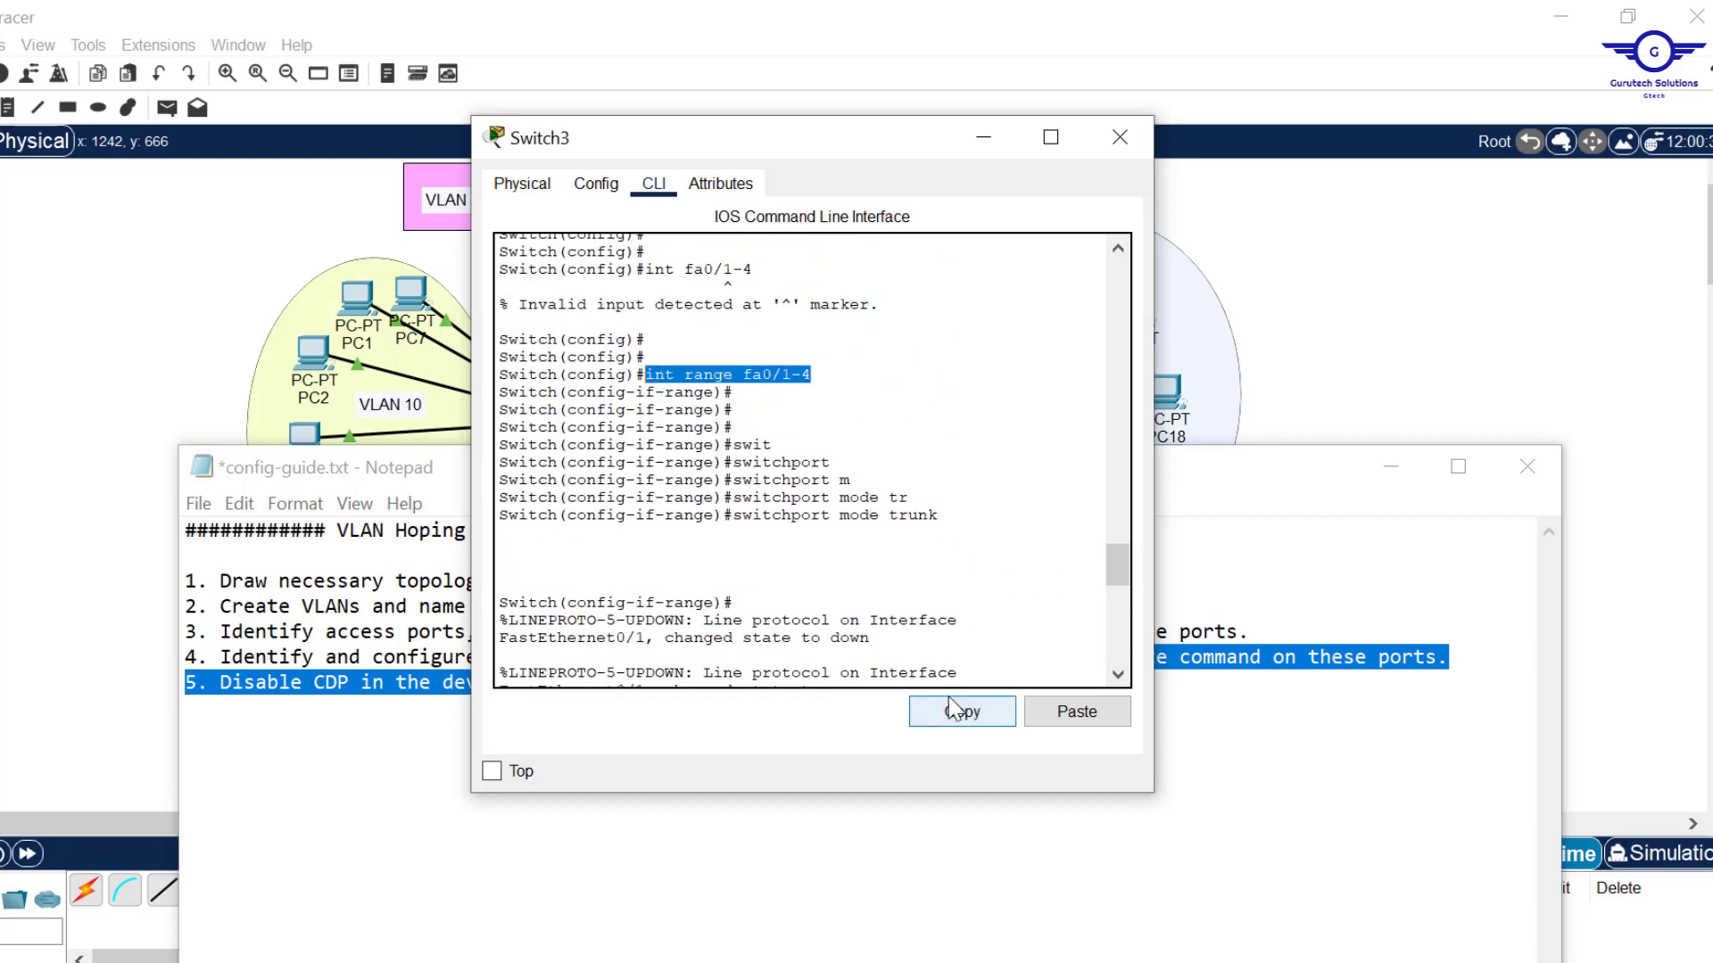
pyautogui.click(1119, 136)
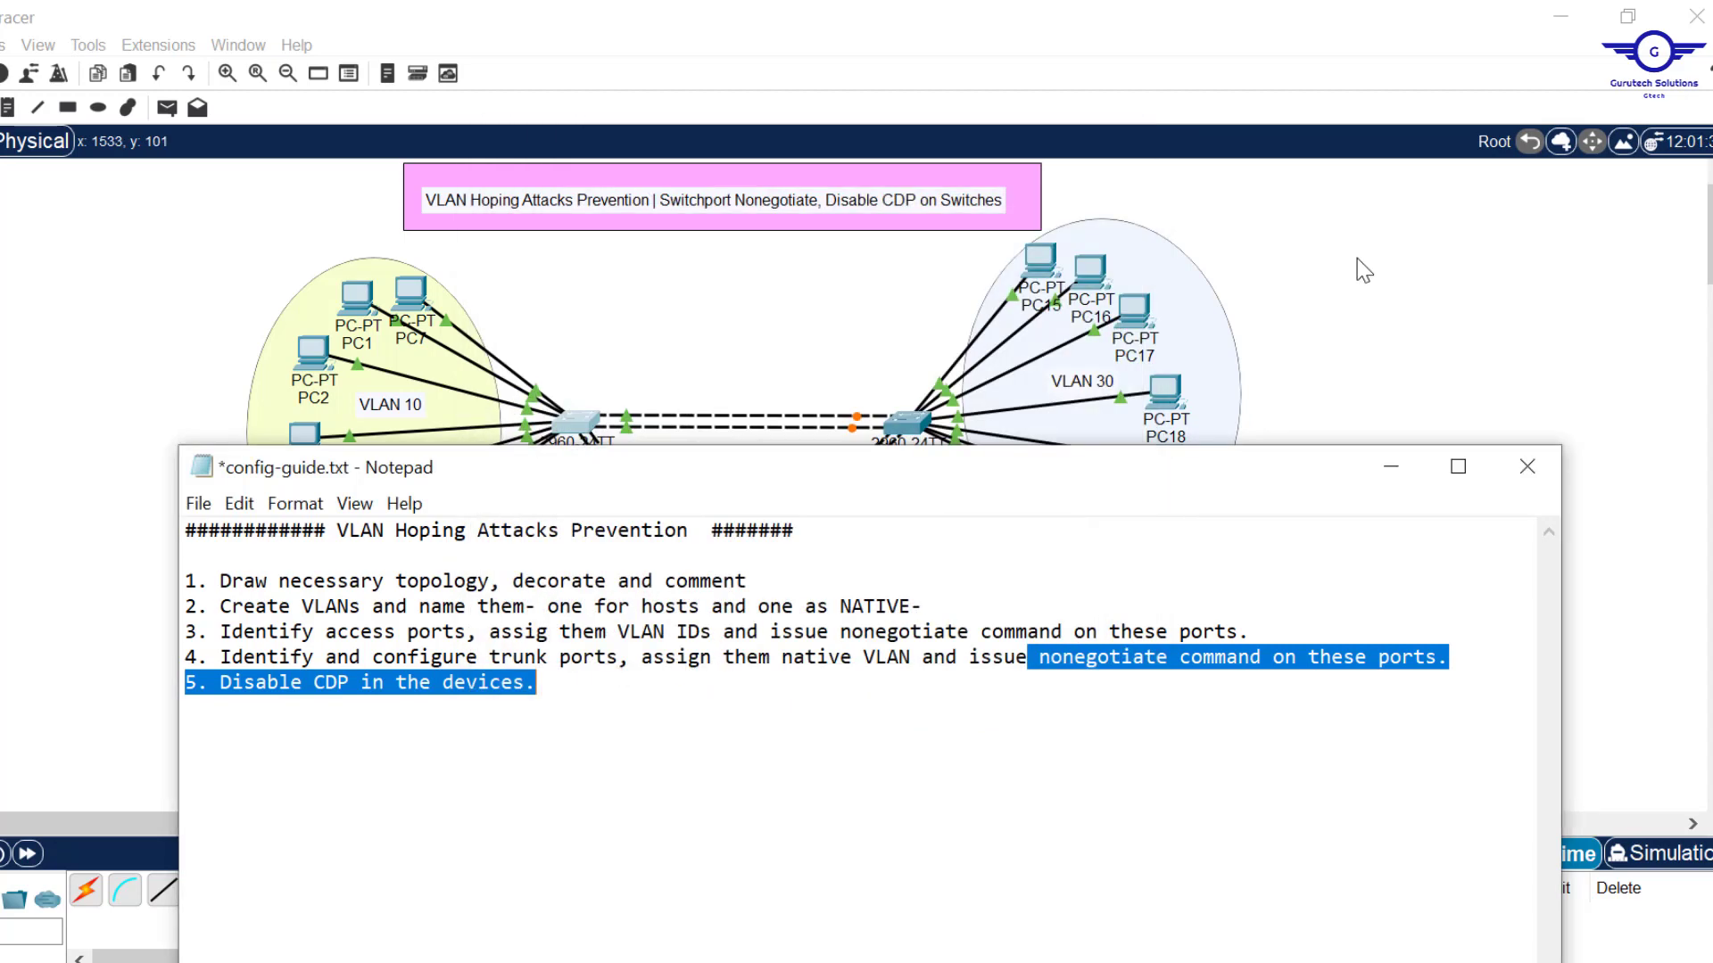
pyautogui.click(1356, 259)
# Step: Paste the copied int range fa0/1-4 command into Switch5's command line
pyautogui.click(719, 614)
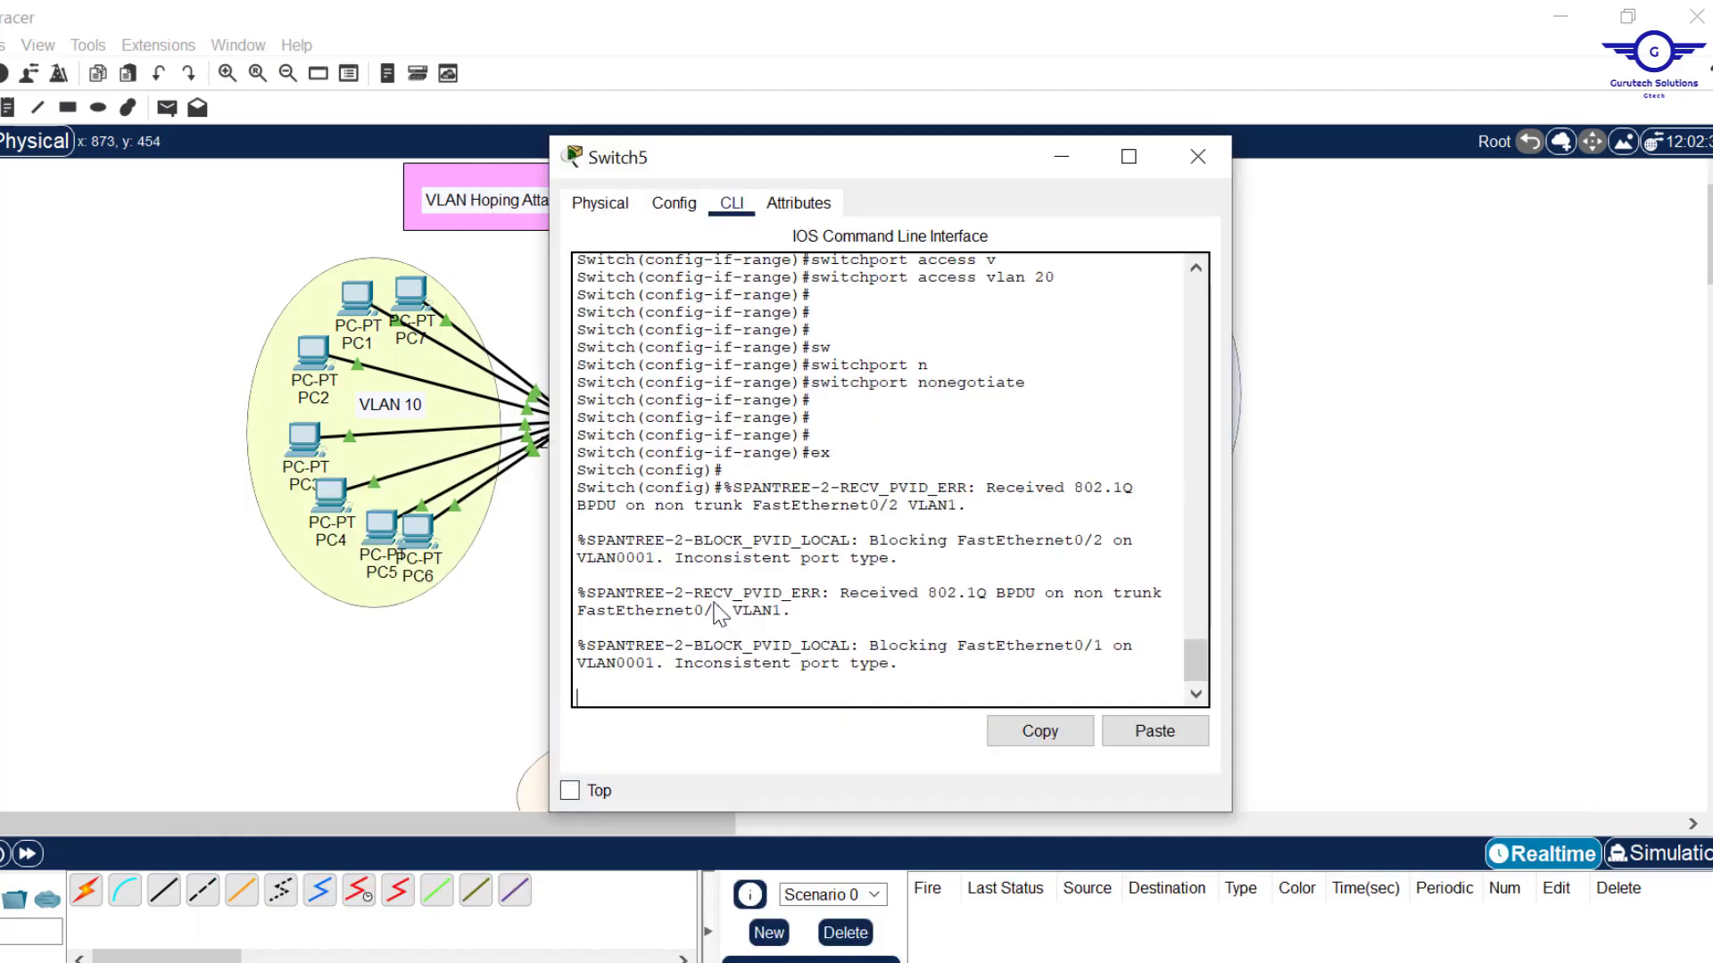
pyautogui.press('Return')
pyautogui.press('Return')
pyautogui.click(1154, 731)
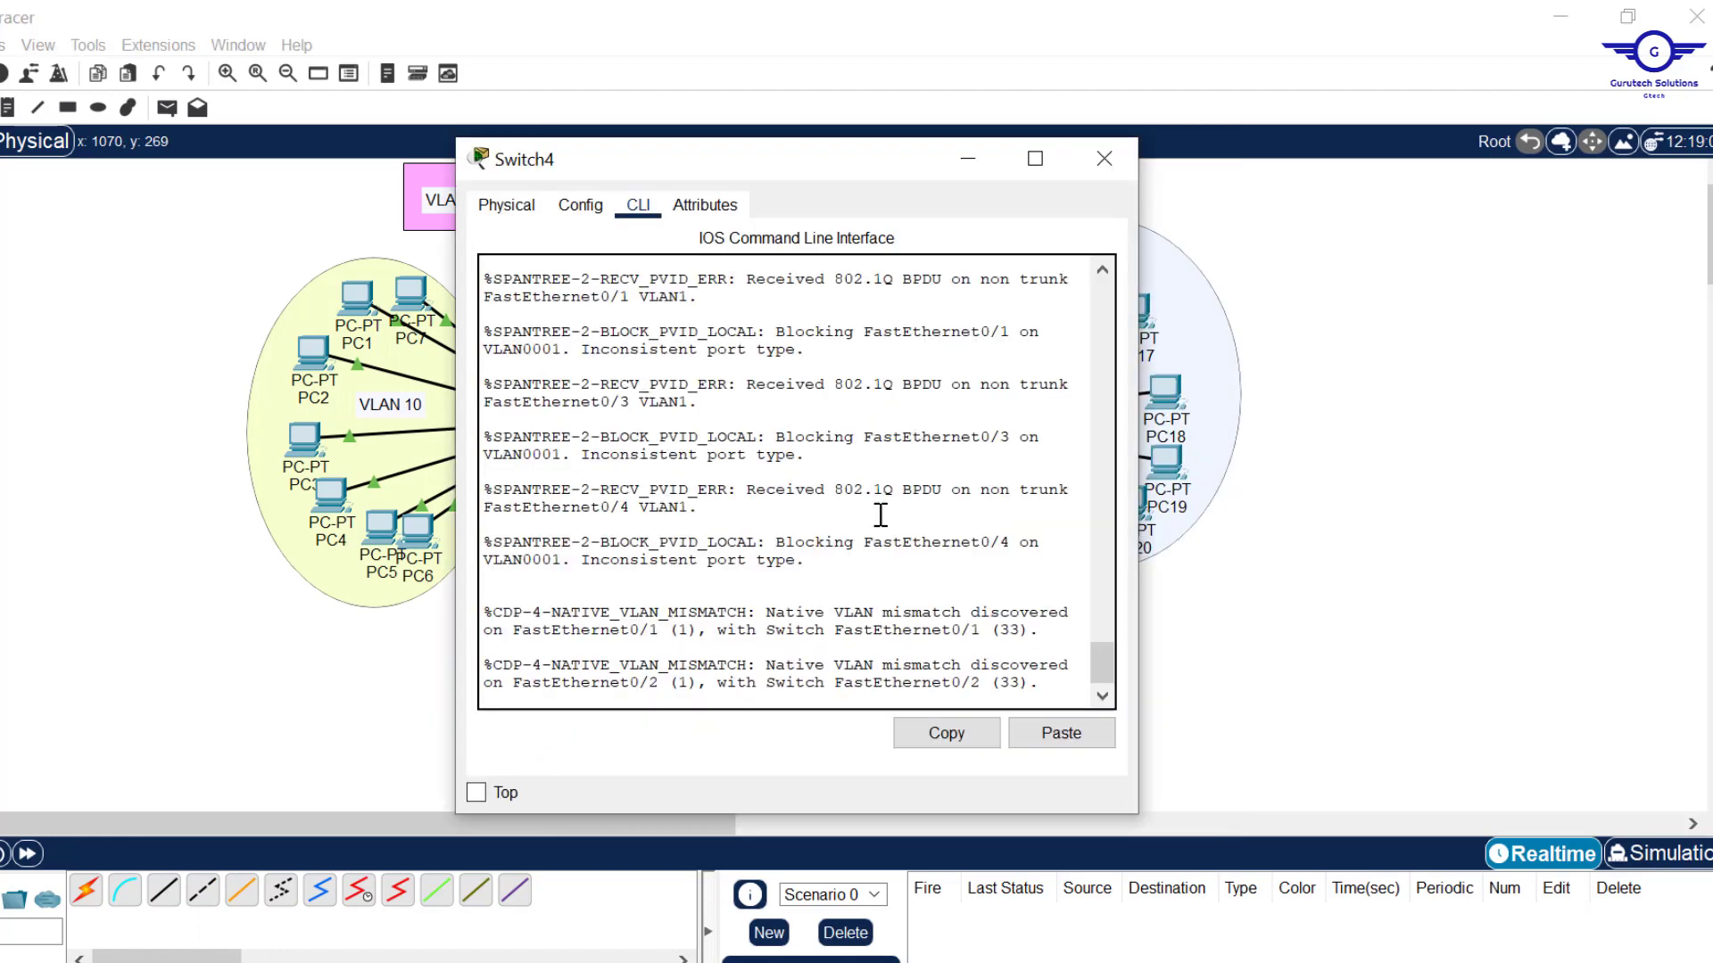
# Step: Paste the copied interface range command into Switch4's command line and apply switchport nonegotiate to its trunk ports
pyautogui.click(1085, 735)
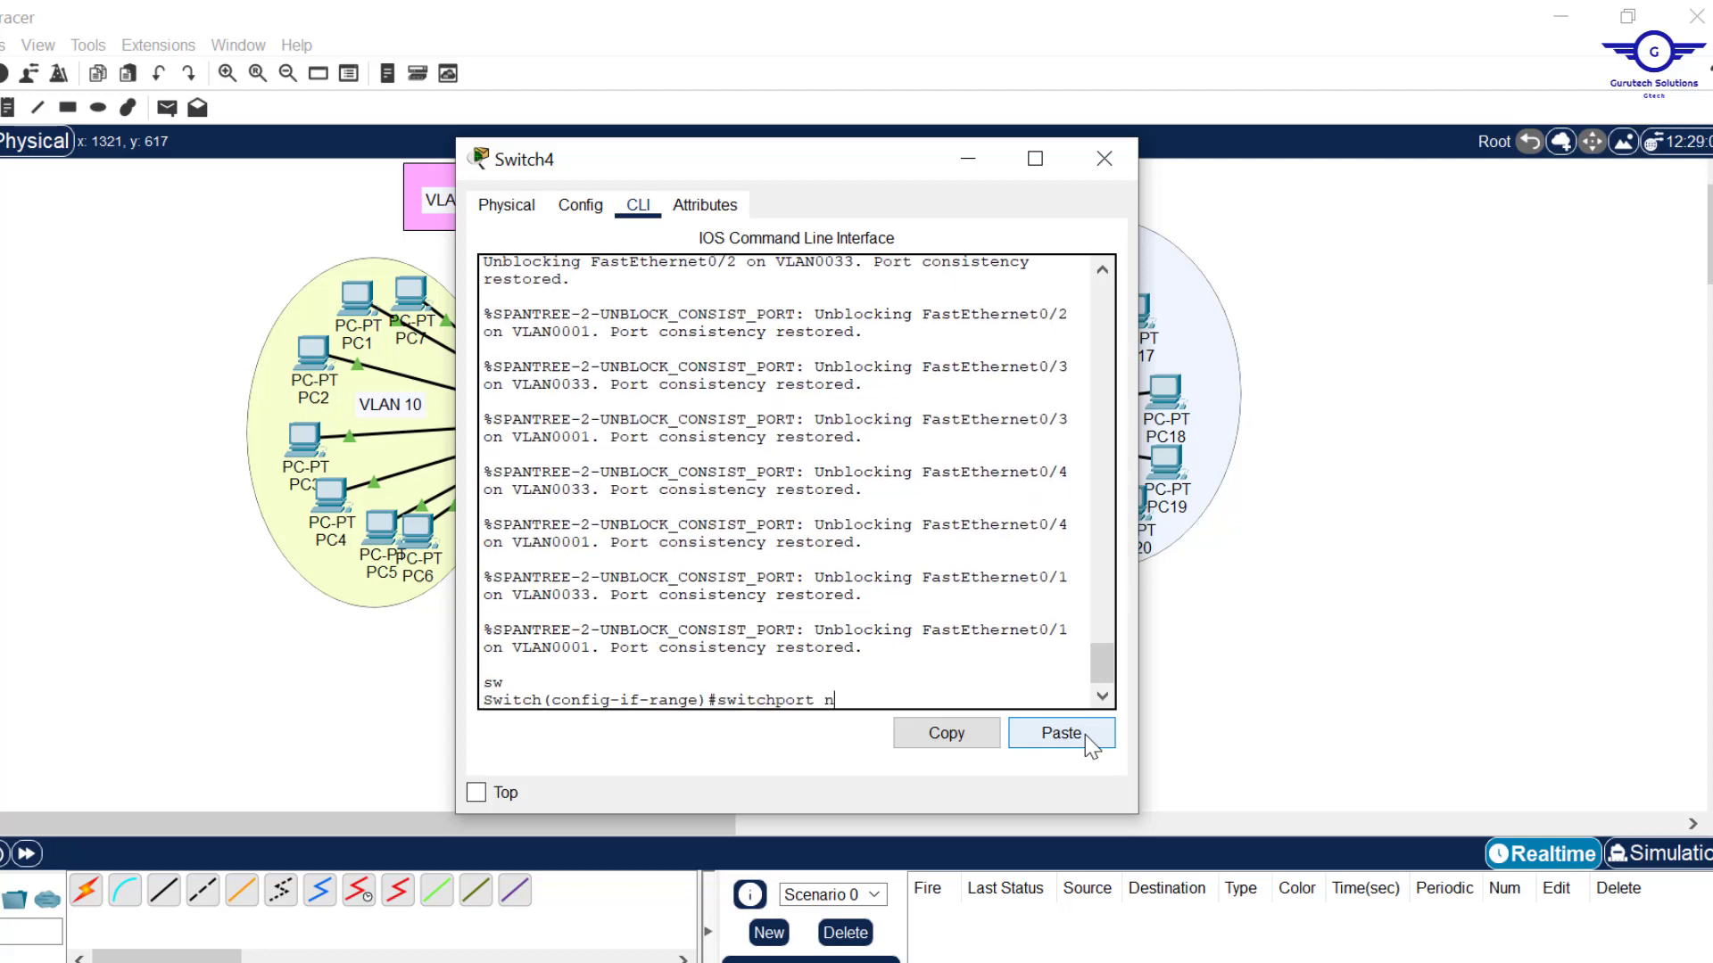
pyautogui.write('do')
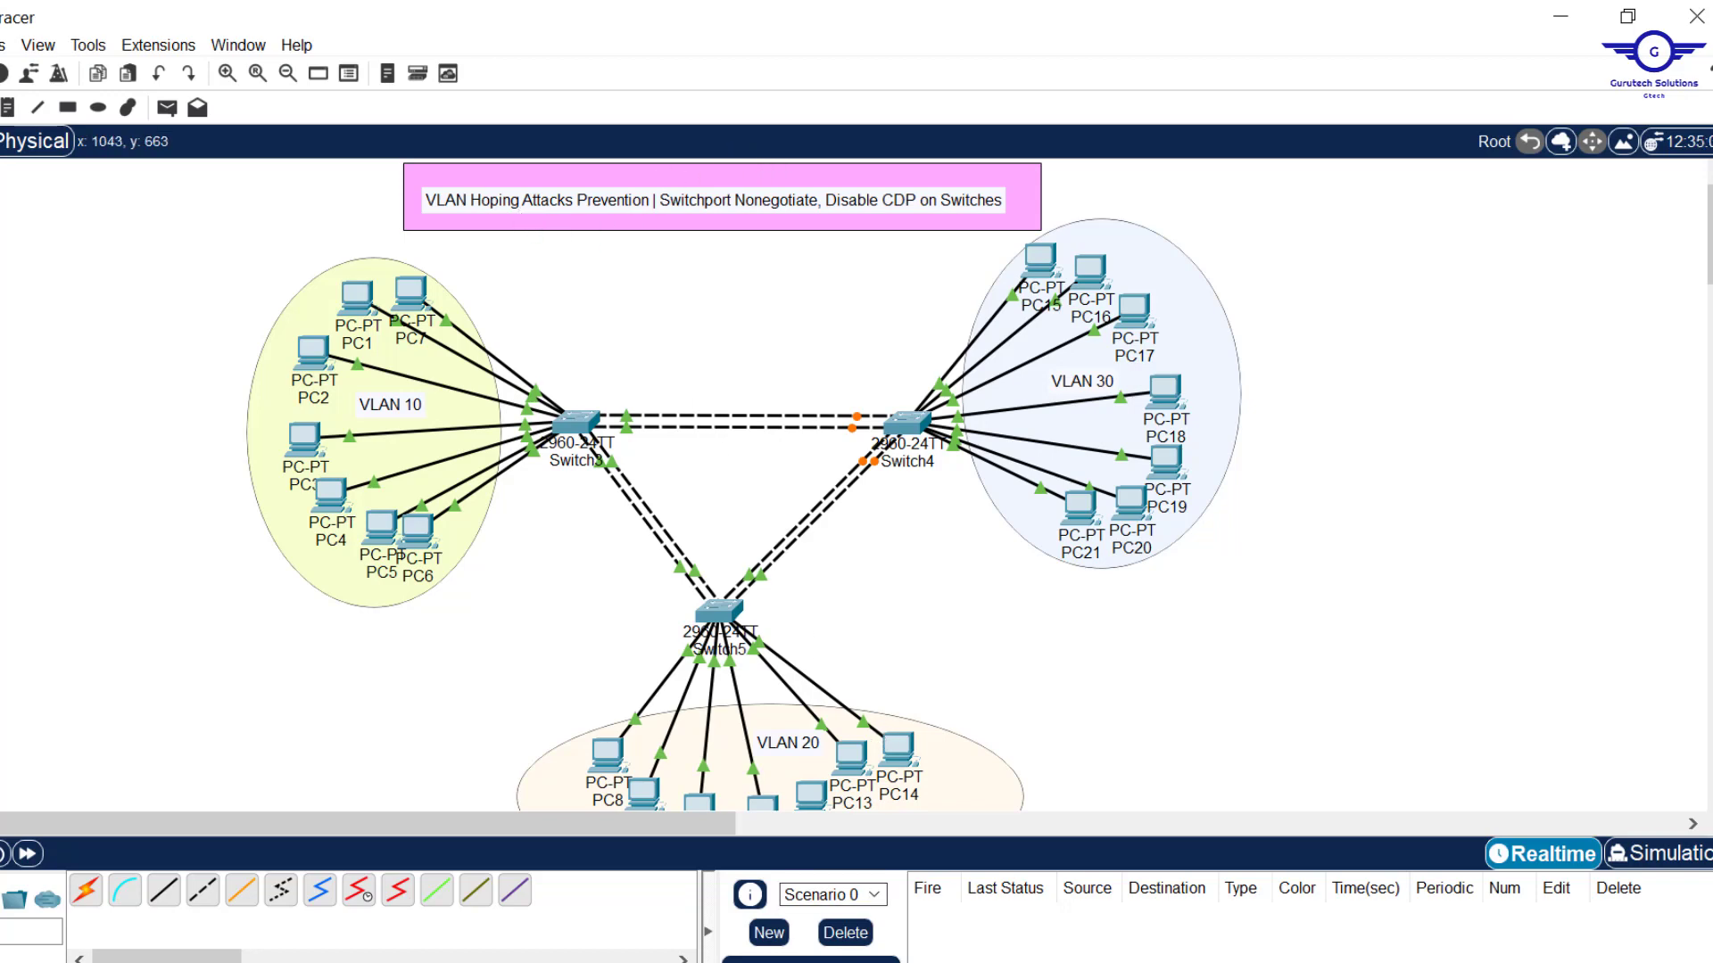
# Step: Review the disable-CDP instruction in config-guide.txt in Notepad and the Dynamic Trunking Protocol explanation in Switching.pptx in PowerPoint
pyautogui.hotkey('alt', 'Tab')
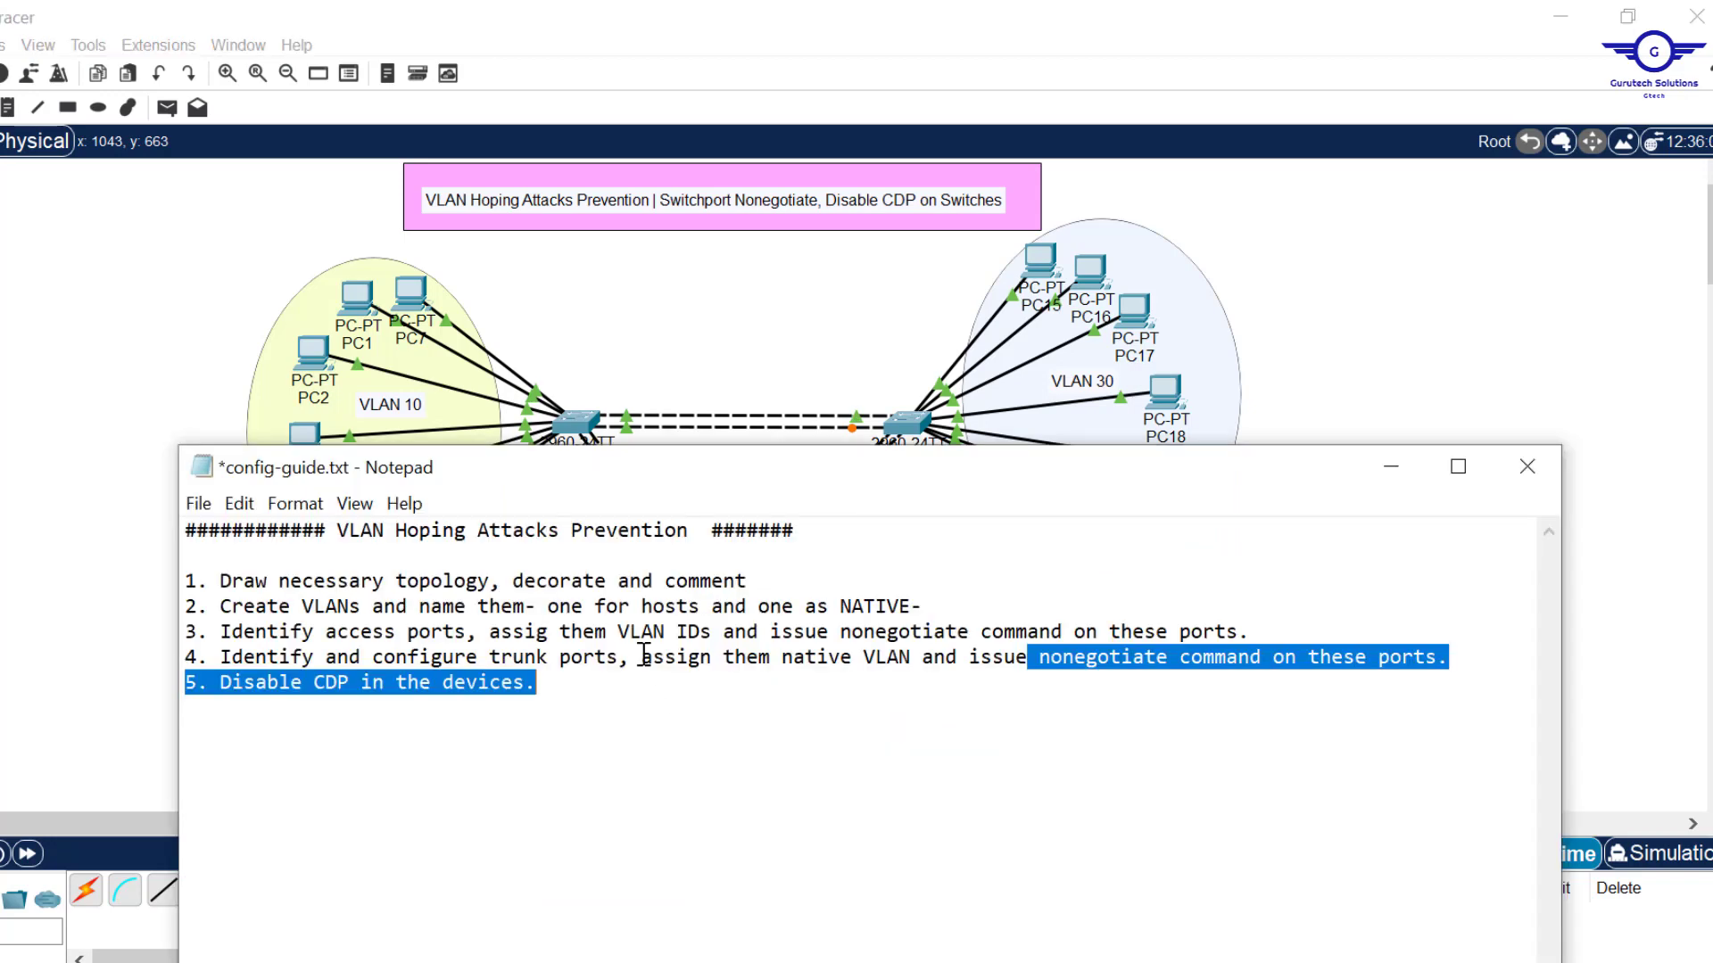
pyautogui.click(586, 685)
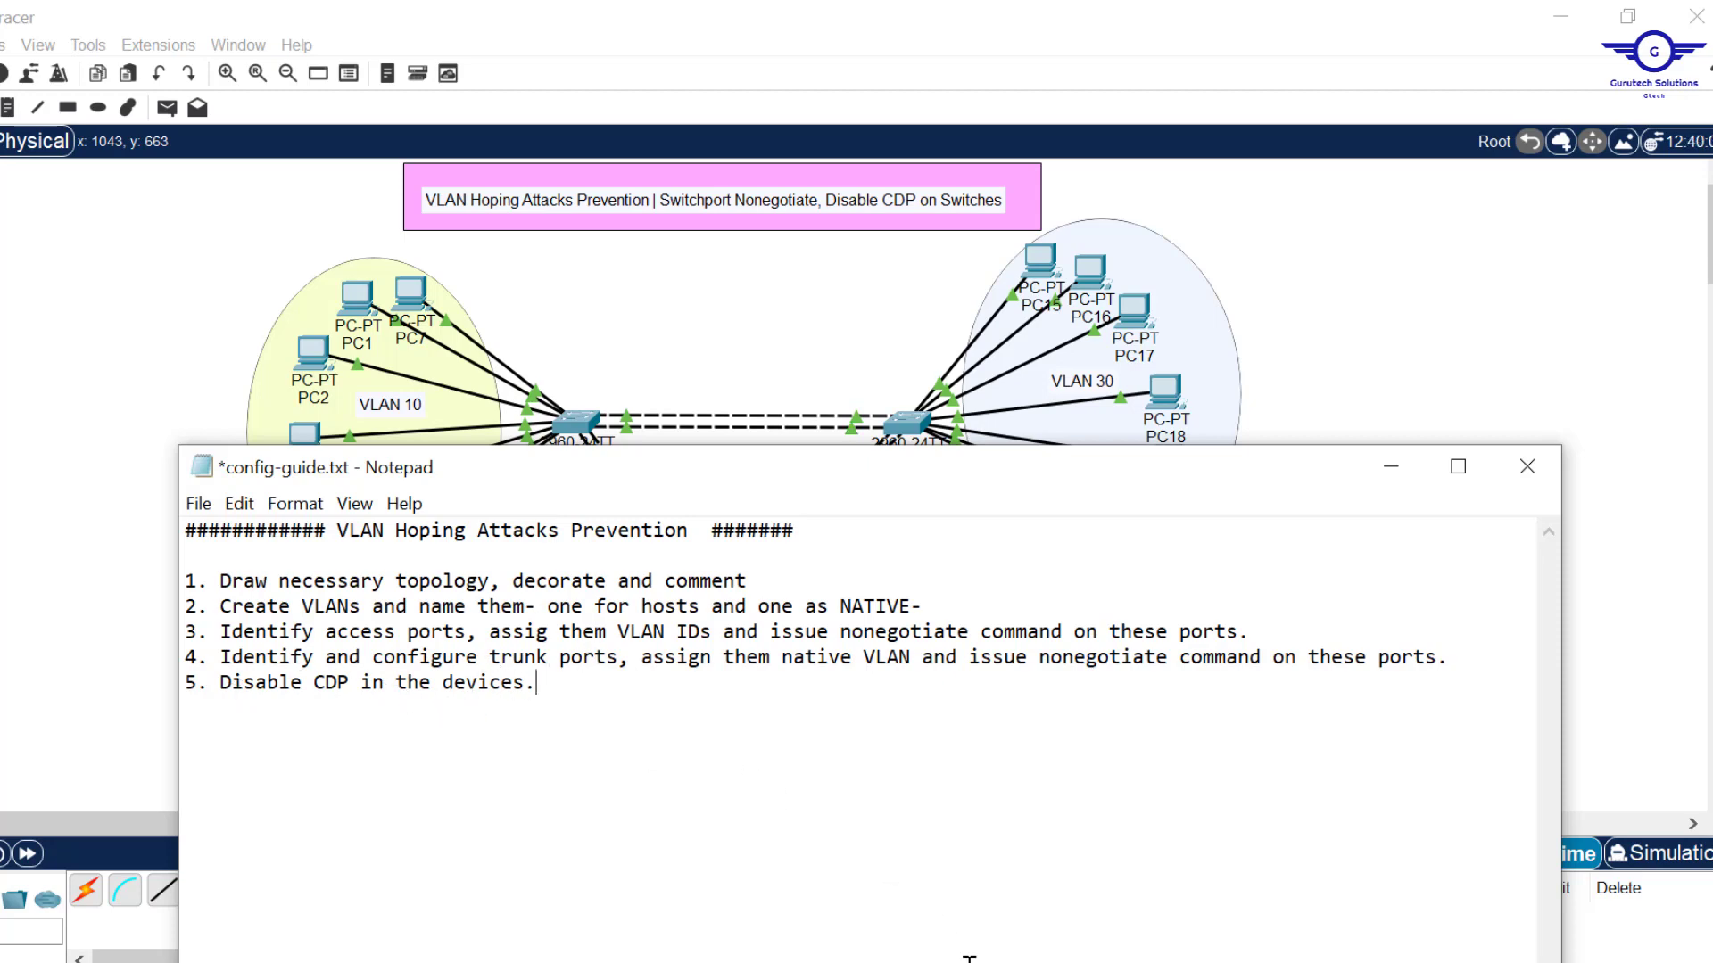
pyautogui.hotkey('alt', 'Tab')
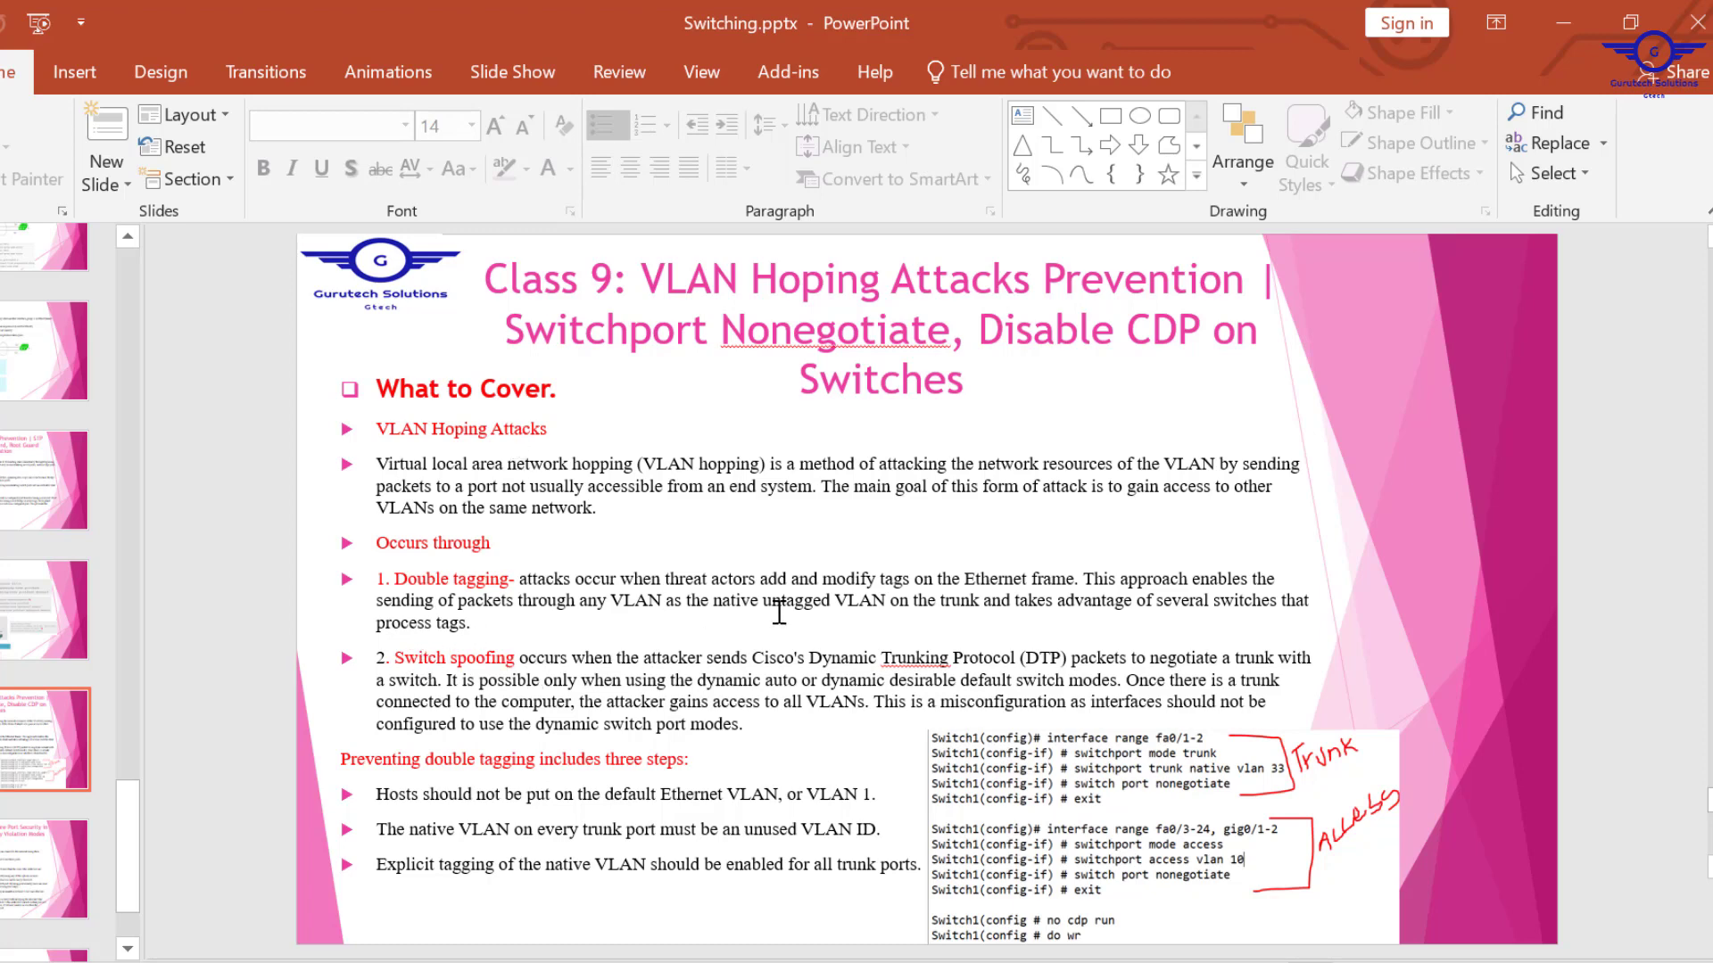
pyautogui.moveTo(756, 659)
pyautogui.mouseDown()
pyautogui.moveTo(1061, 659)
pyautogui.moveTo(1018, 658)
pyautogui.mouseUp()
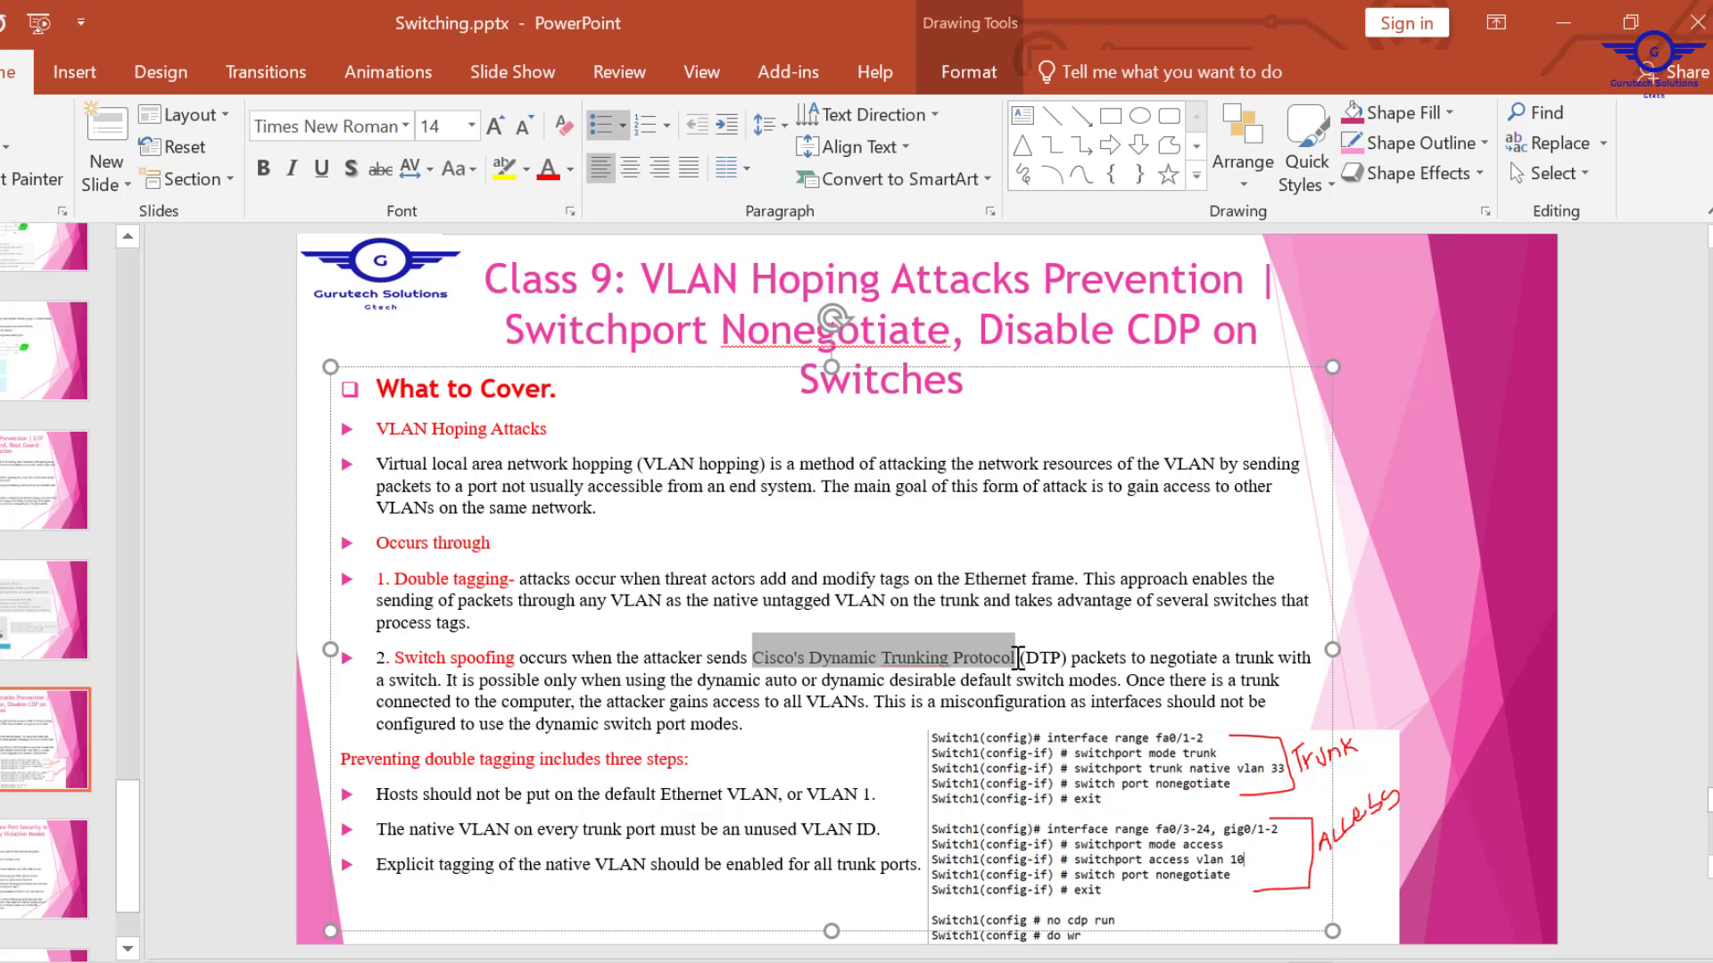
pyautogui.moveTo(1018, 658); pyautogui.dragTo(1018, 659)
pyautogui.click(906, 659)
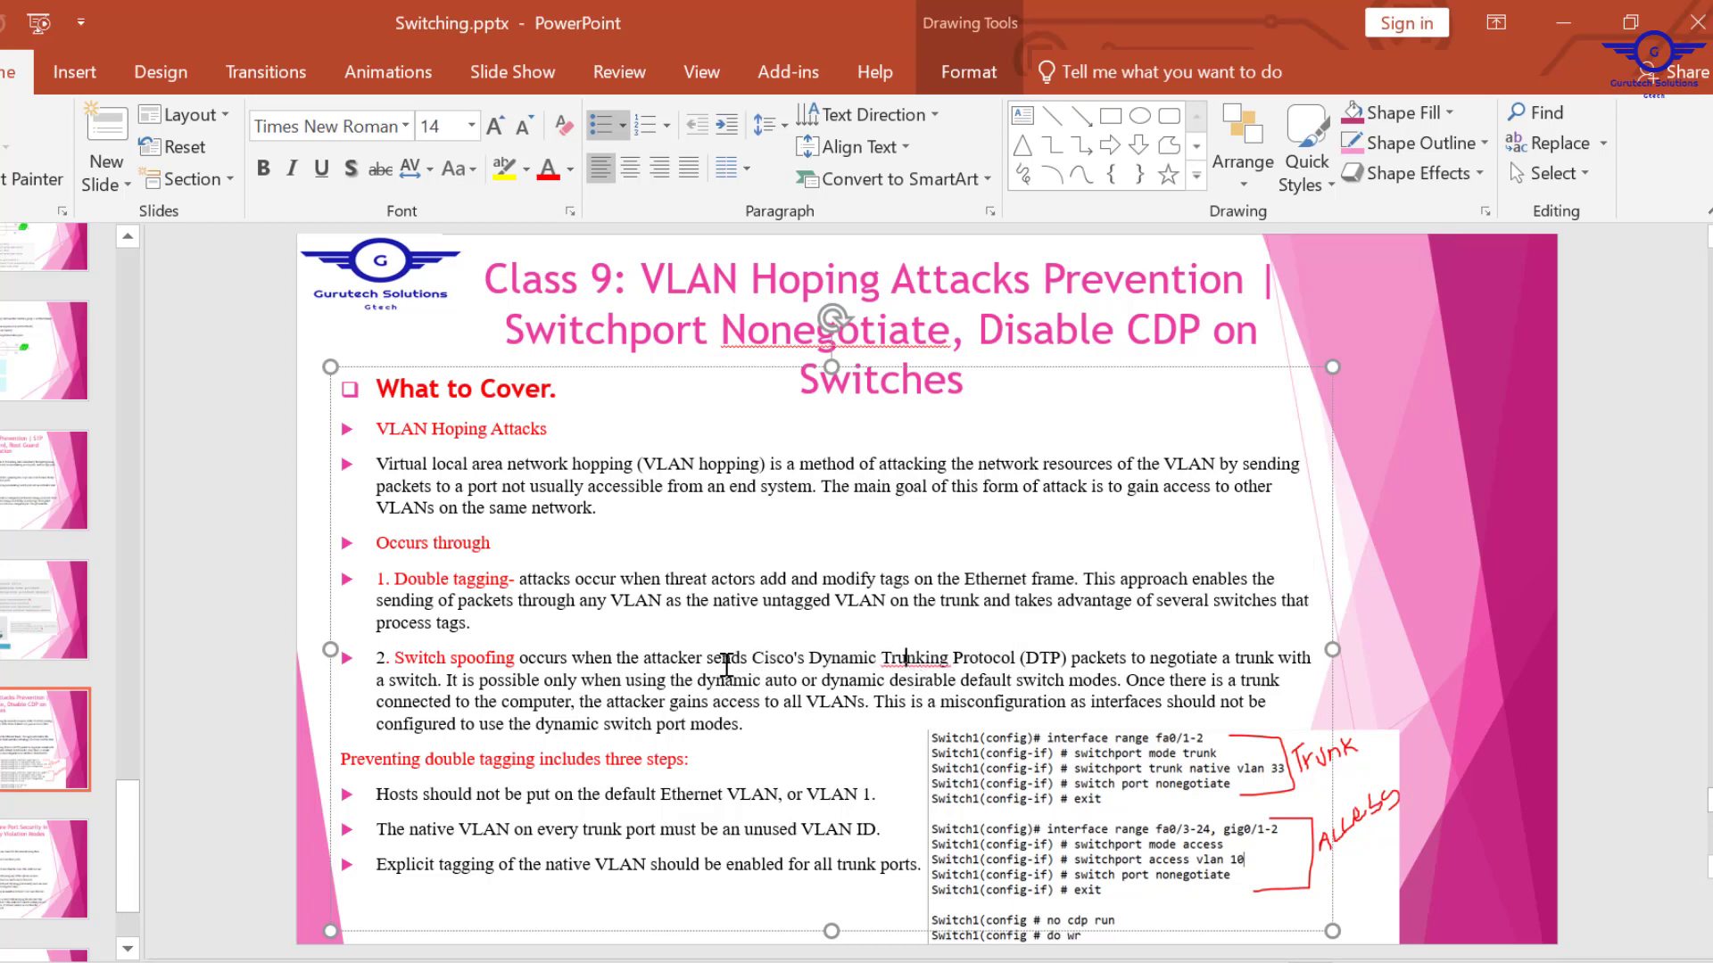
pyautogui.moveTo(752, 658); pyautogui.dragTo(1015, 659)
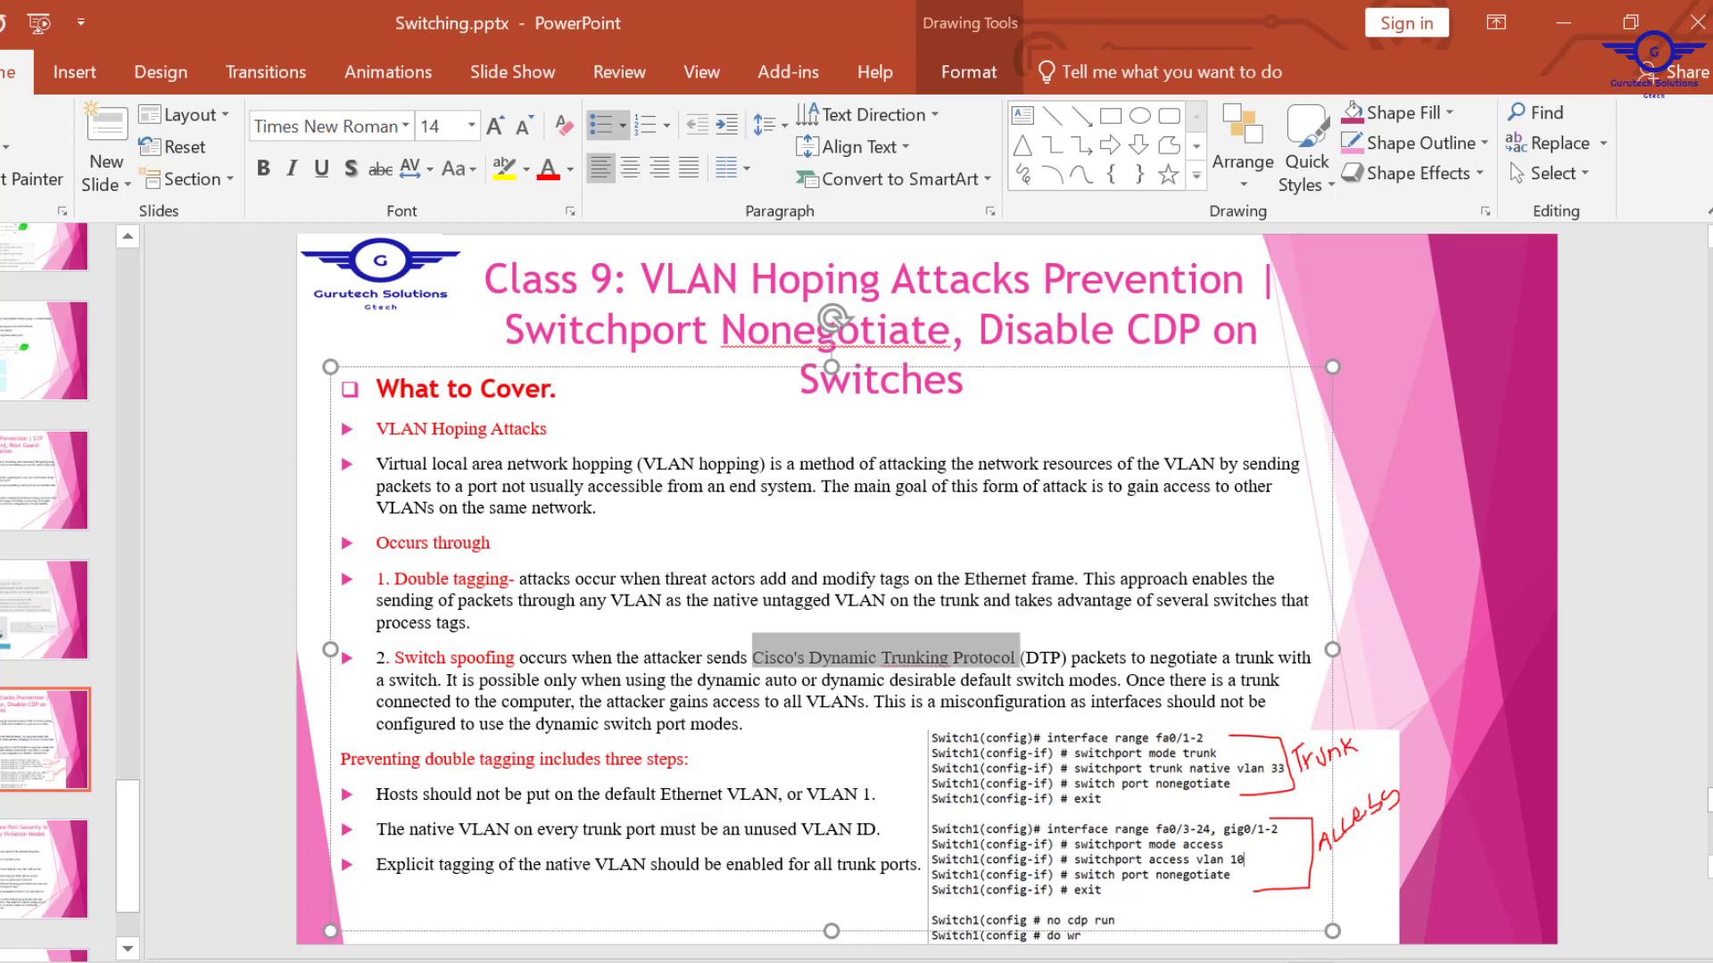
# Step: Return to Packet Tracer and disable CDP on Switch3 with no cdp run
pyautogui.moveTo(901, 959)
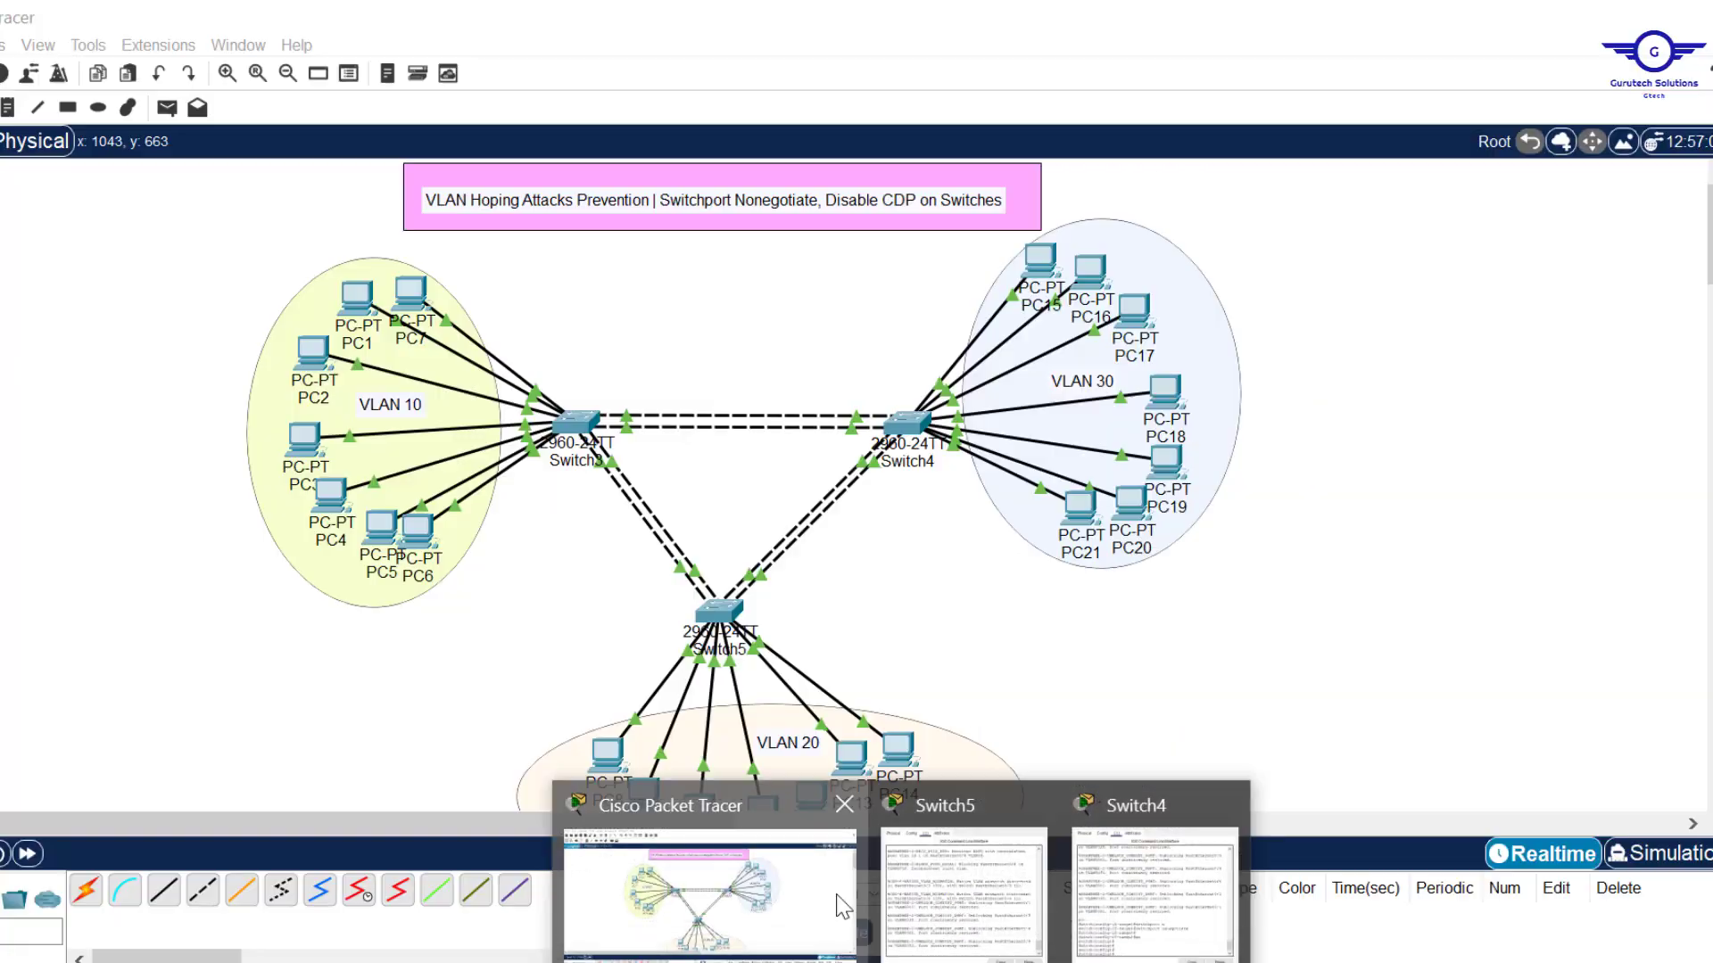
pyautogui.click(838, 906)
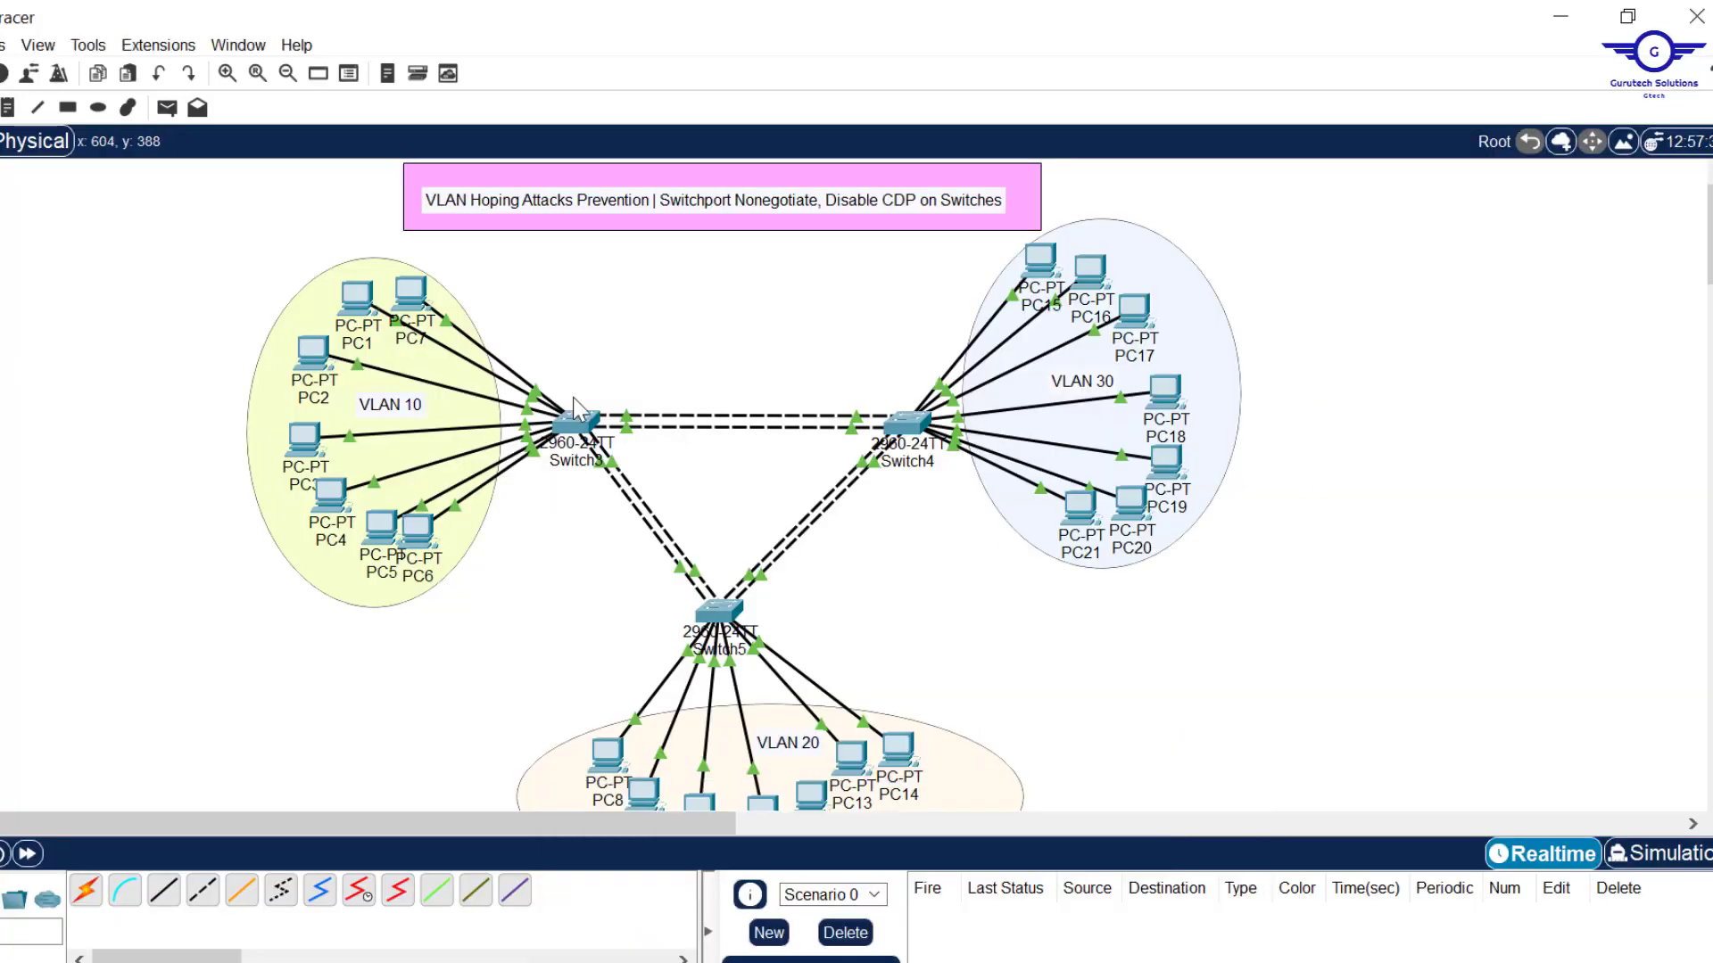
pyautogui.click(590, 435)
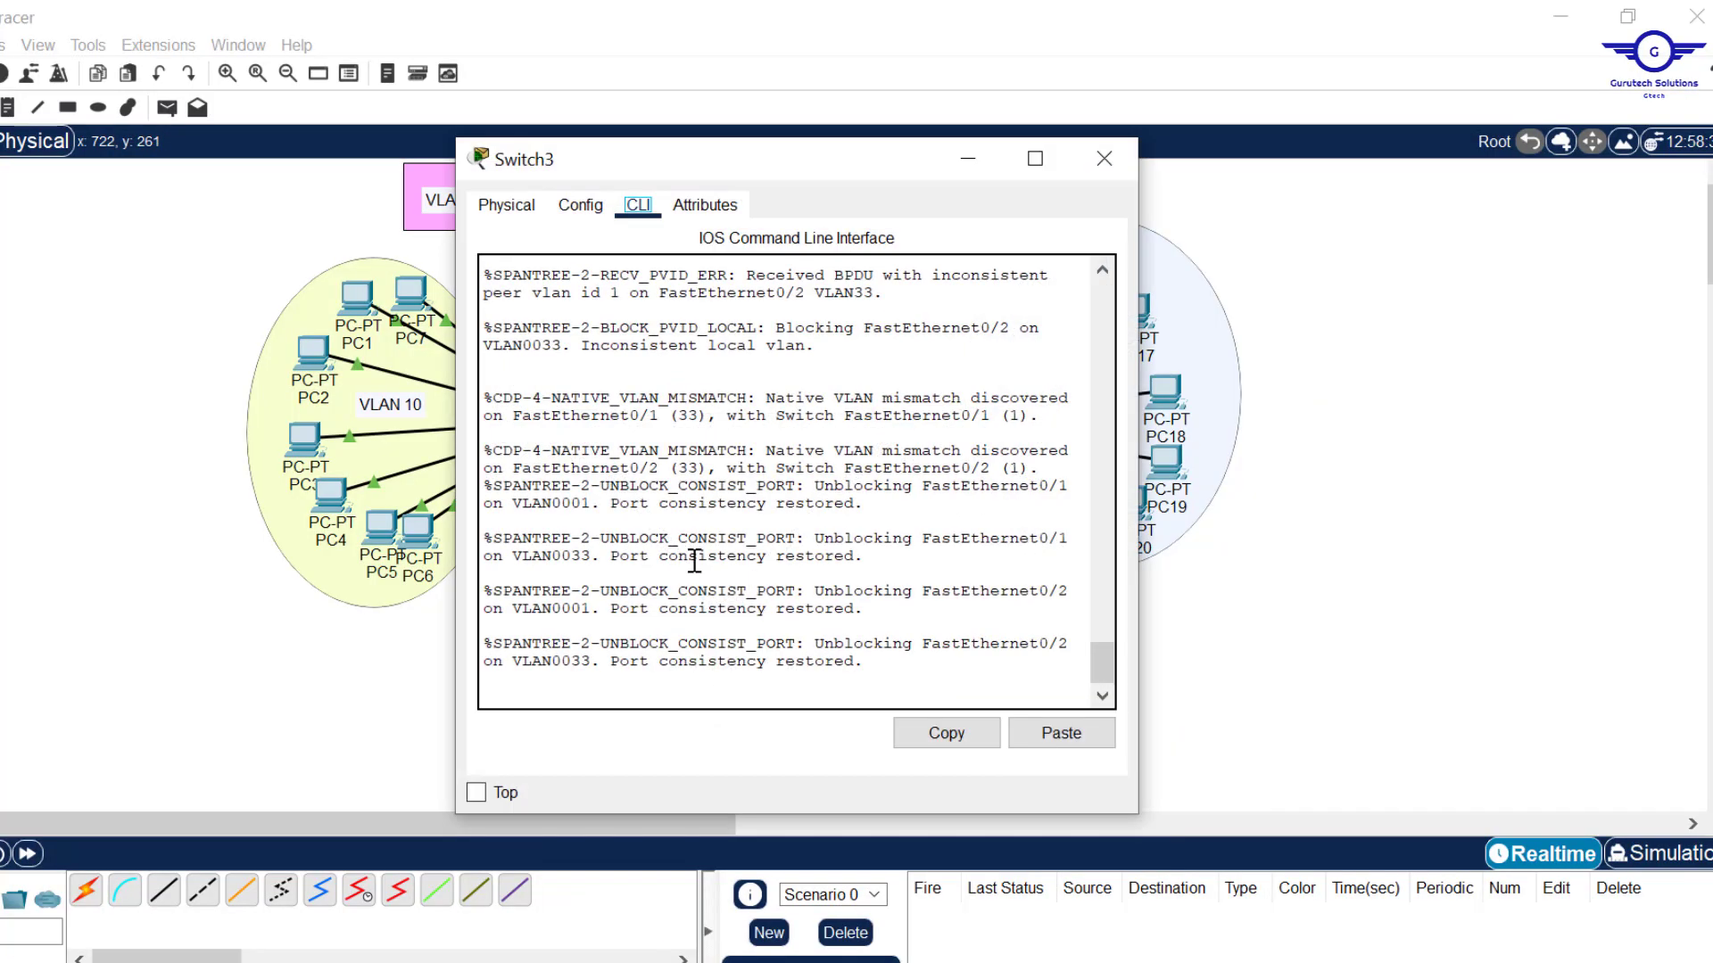
pyautogui.press('Return')
pyautogui.press('Return')
pyautogui.press('Return')
pyautogui.write('nfig)#n')
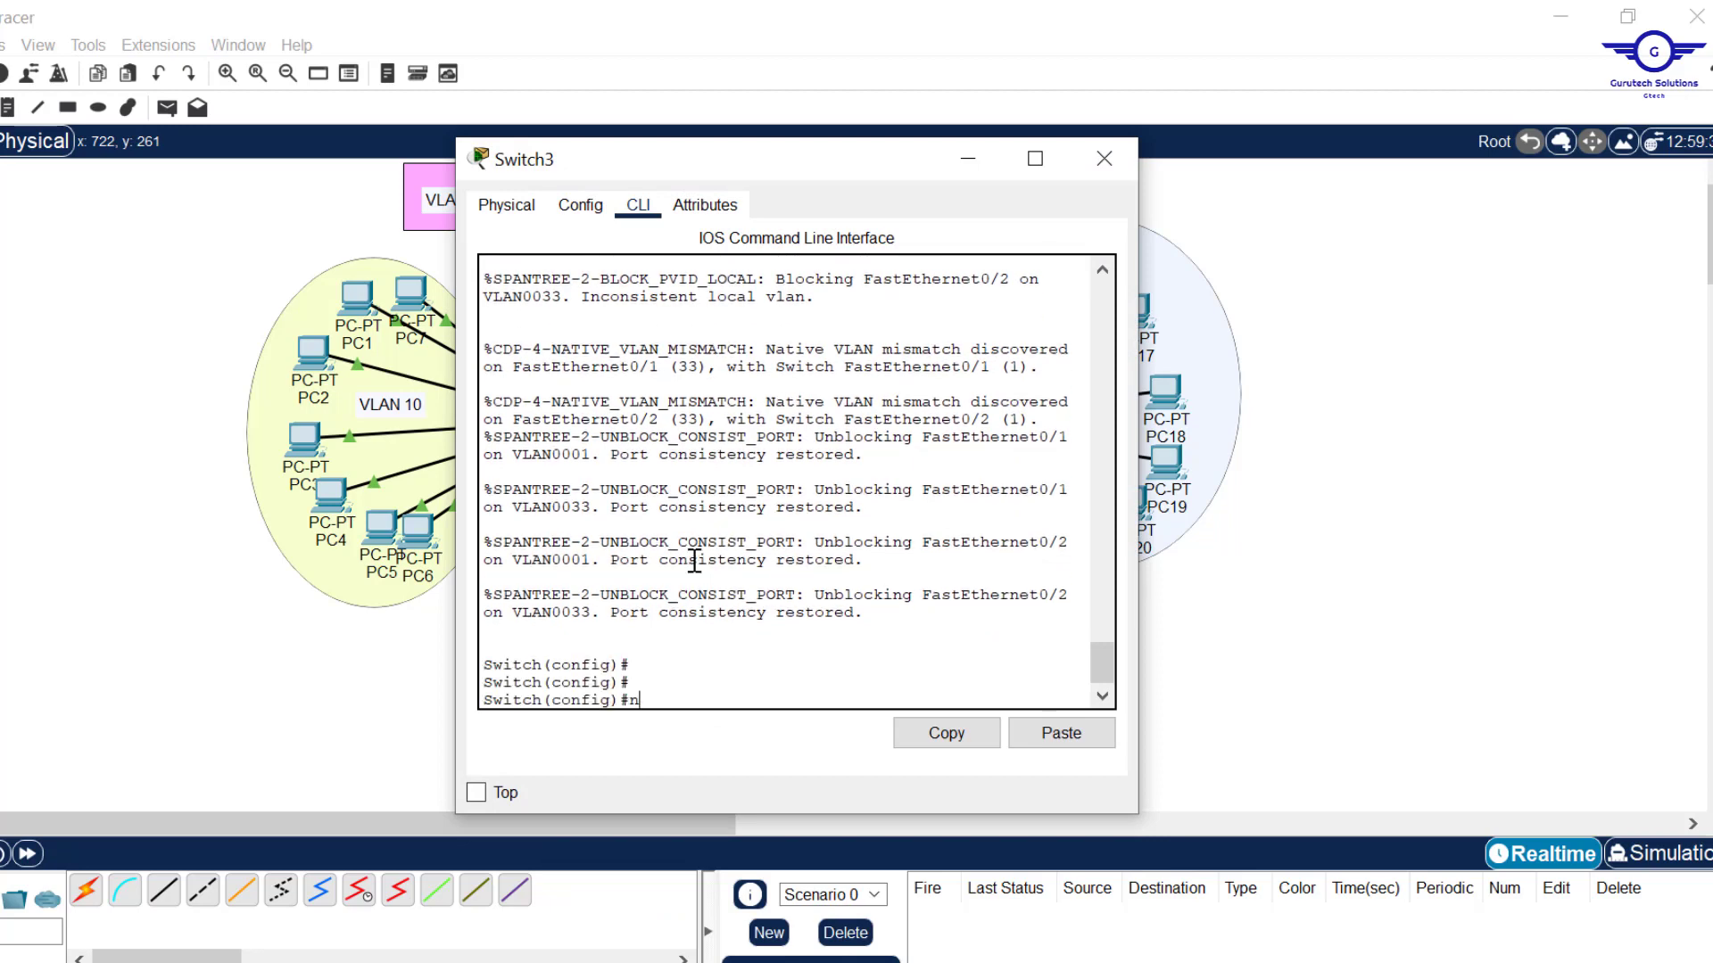
pyautogui.write('o cdp r')
pyautogui.press('Tab')
pyautogui.press('Return')
pyautogui.press('Return')
pyautogui.press('Return')
pyautogui.press('Return')
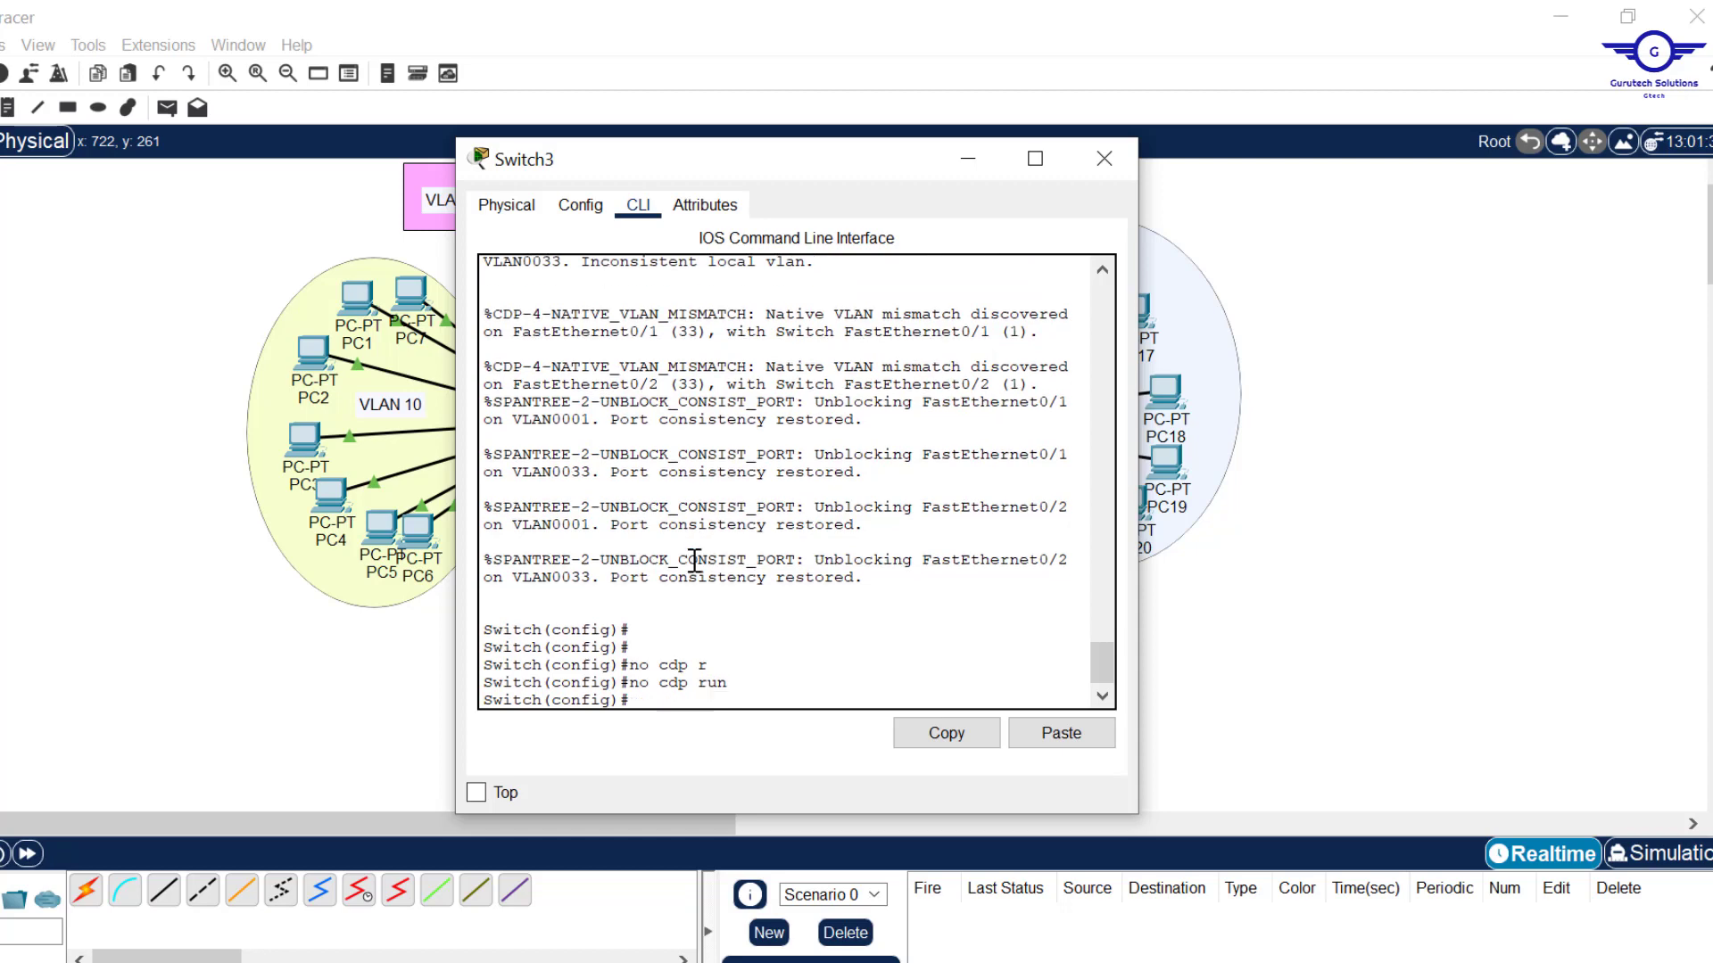
# Step: Save Switch3's configuration with do wr and close its window
pyautogui.write('do')
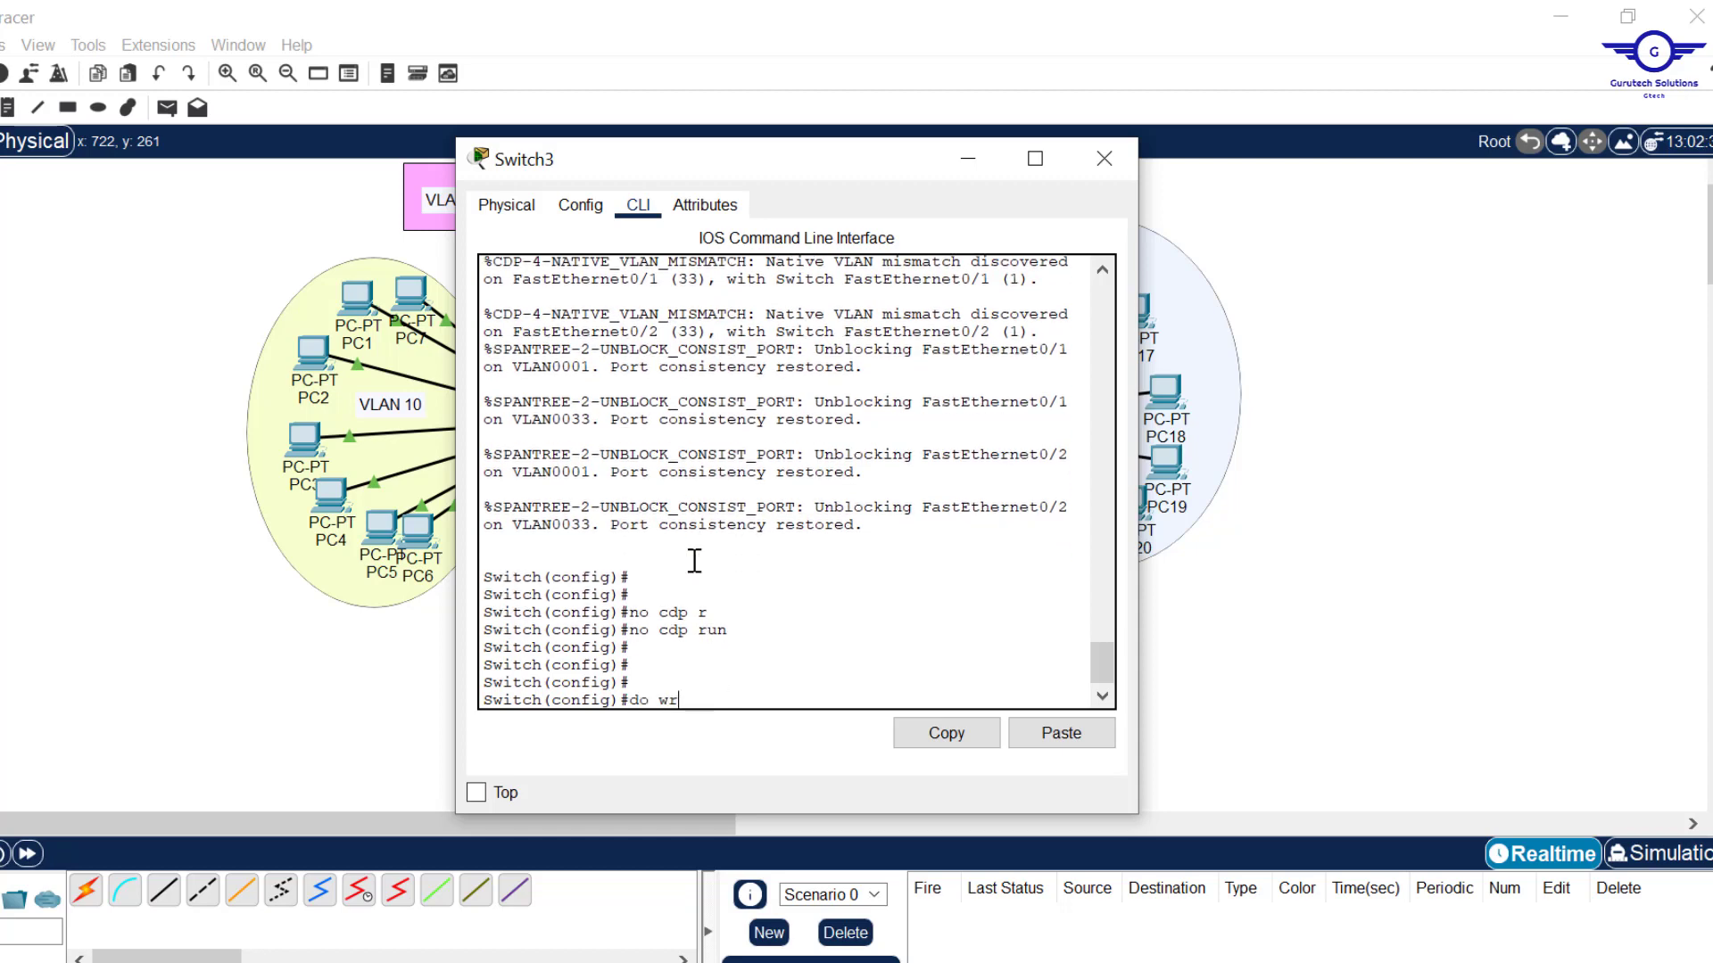
pyautogui.write(' wr')
pyautogui.press('Return')
pyautogui.click(1104, 158)
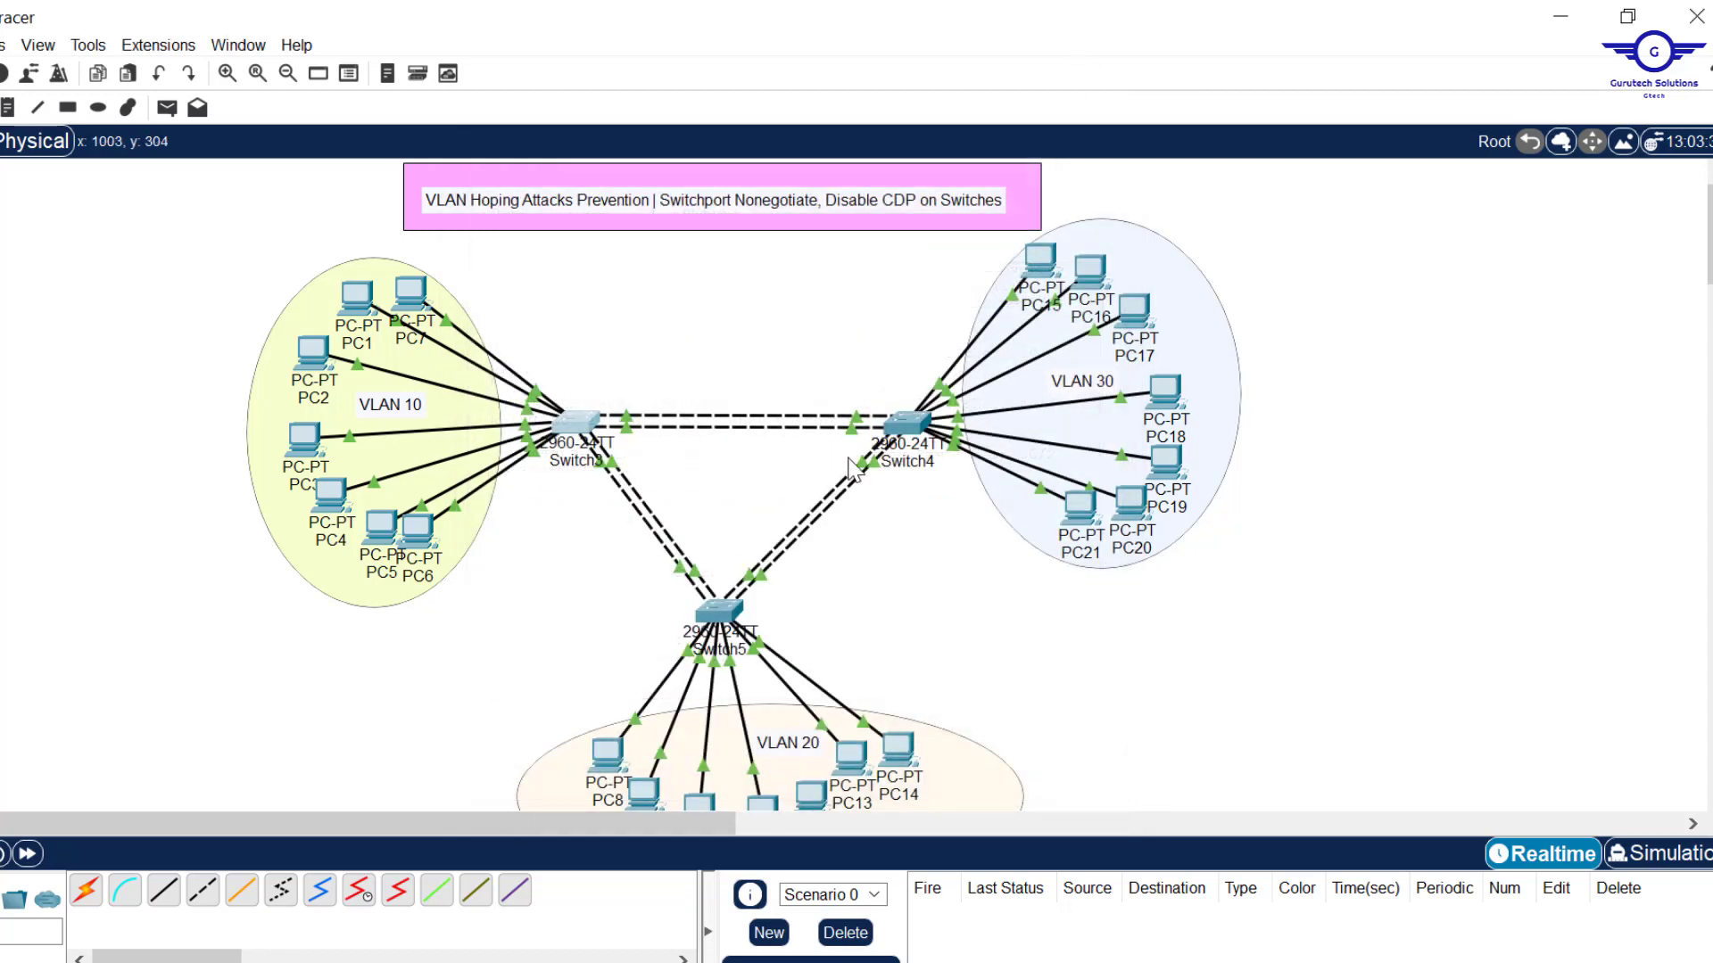
# Step: Disable CDP on Switch4 with no cdp run in global configuration mode
pyautogui.click(908, 423)
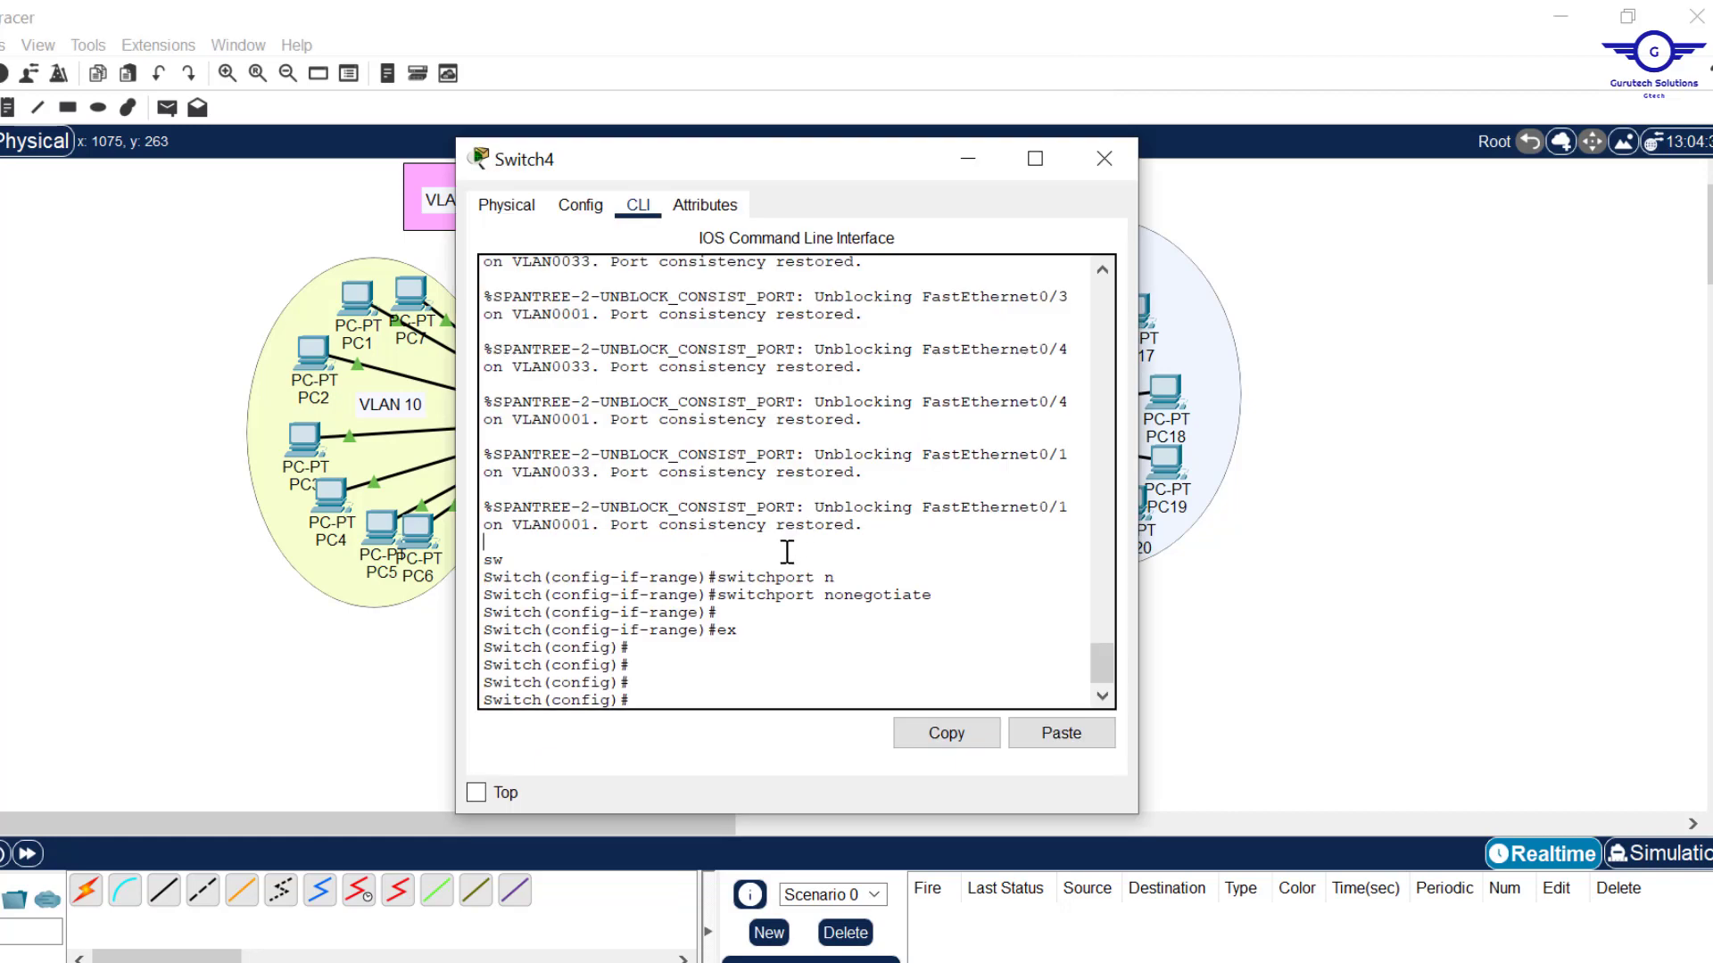
pyautogui.write('no cd')
pyautogui.press('Tab')
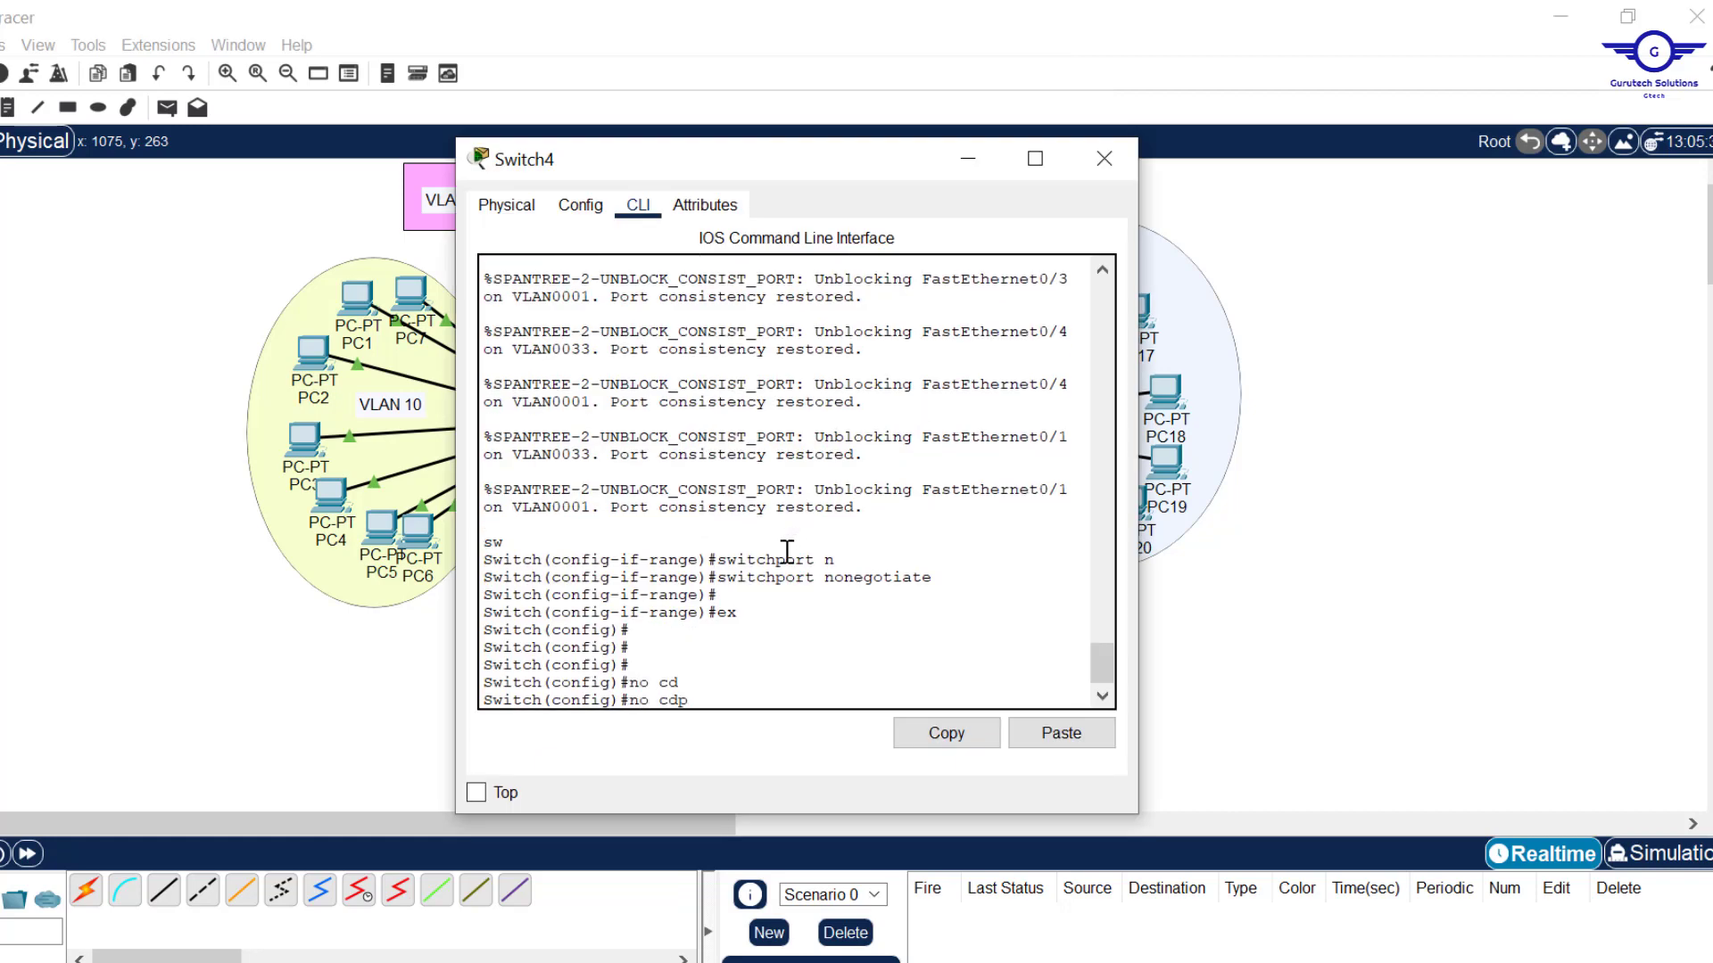
pyautogui.write('r')
pyautogui.press('Tab')
pyautogui.press('Return')
pyautogui.press('Return')
pyautogui.press('Return')
# Step: Save Switch4's configuration with do wr and close its window
pyautogui.write('d')
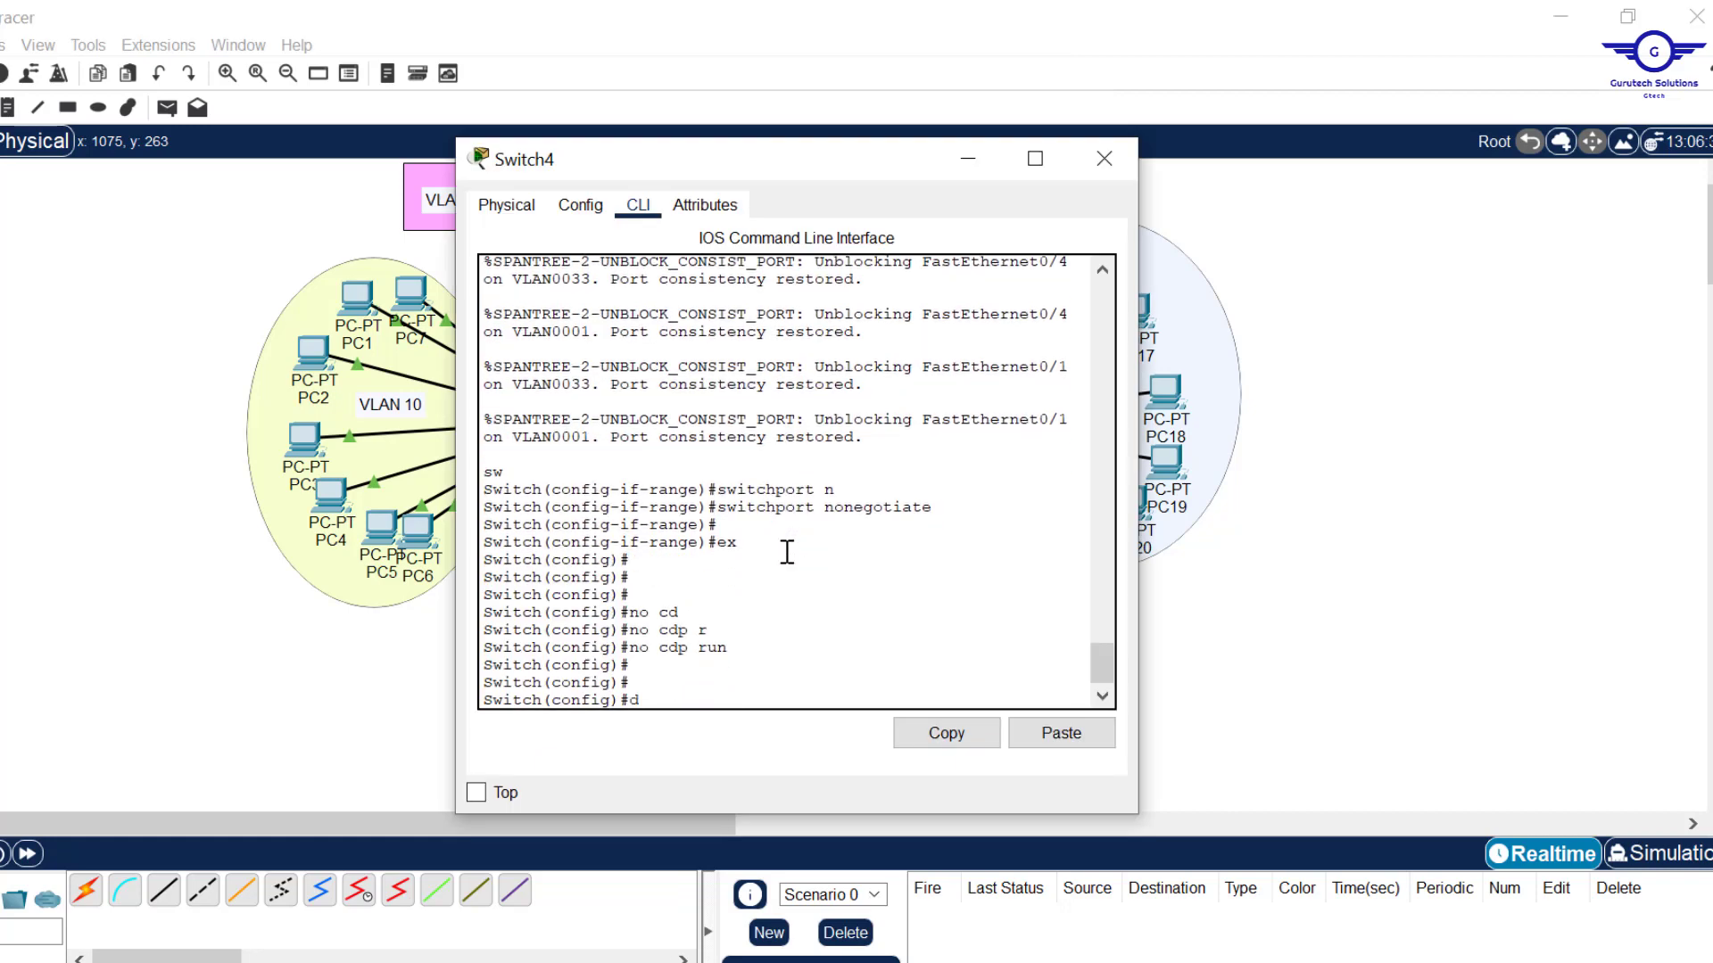
pyautogui.write('o wr')
pyautogui.press('Return')
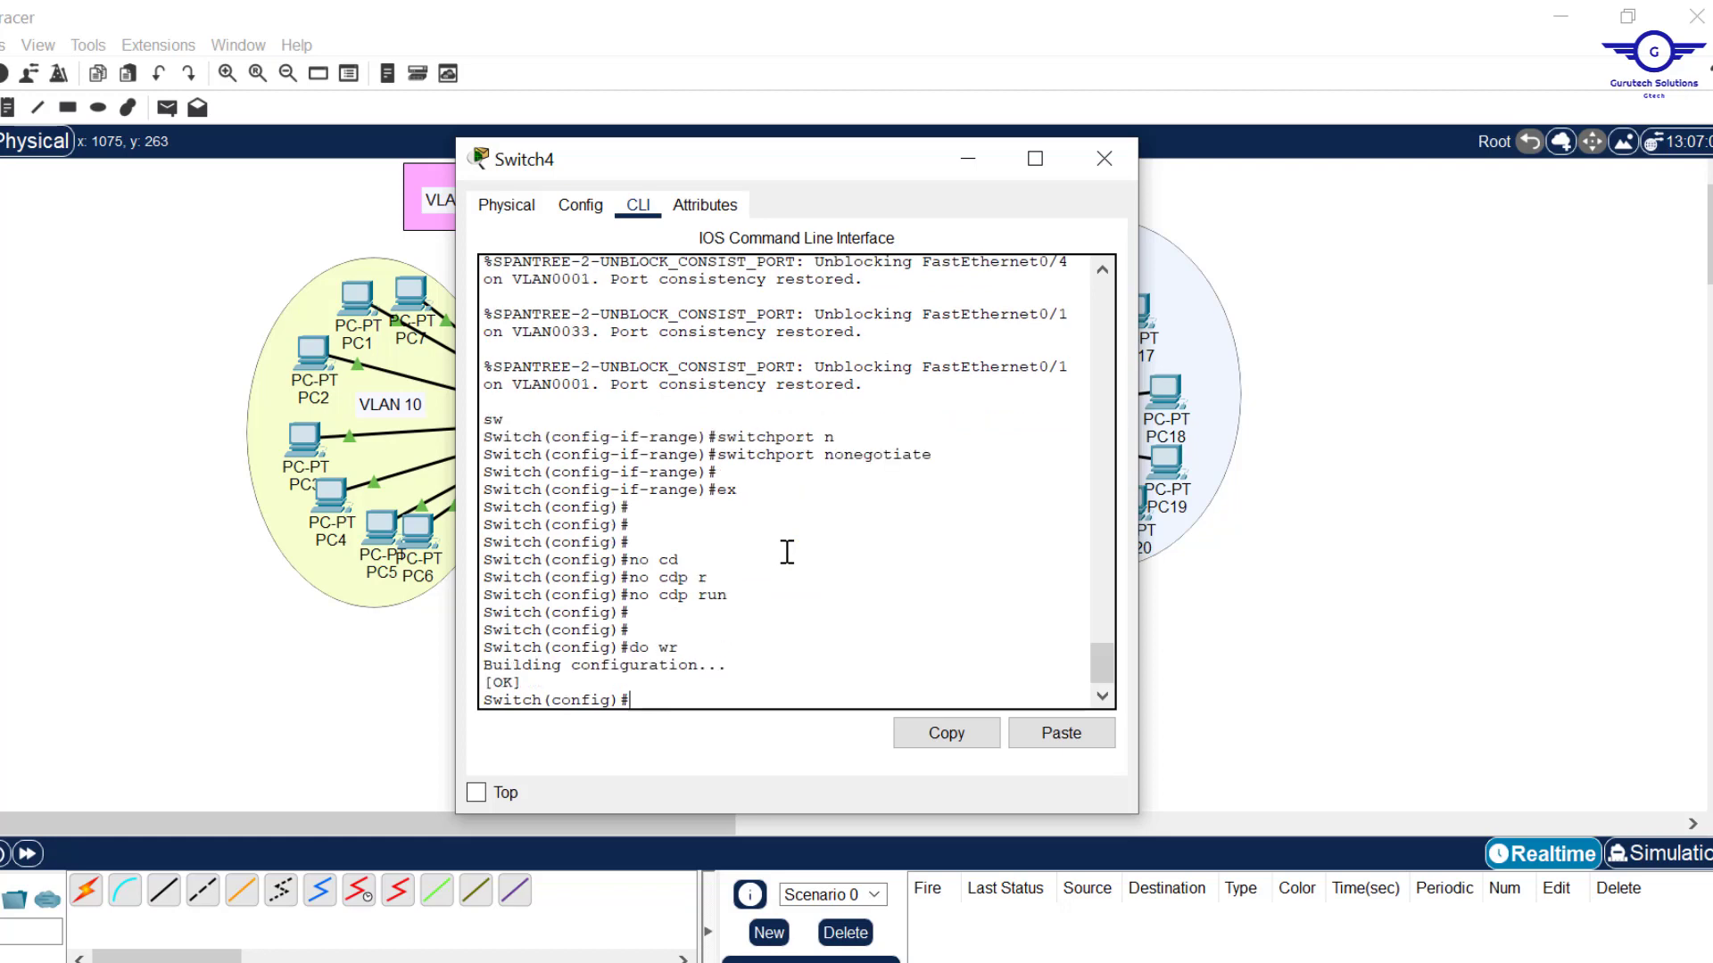
pyautogui.click(1105, 160)
# Step: Disable CDP on Switch5 with no cdp run in global configuration mode
pyautogui.click(731, 617)
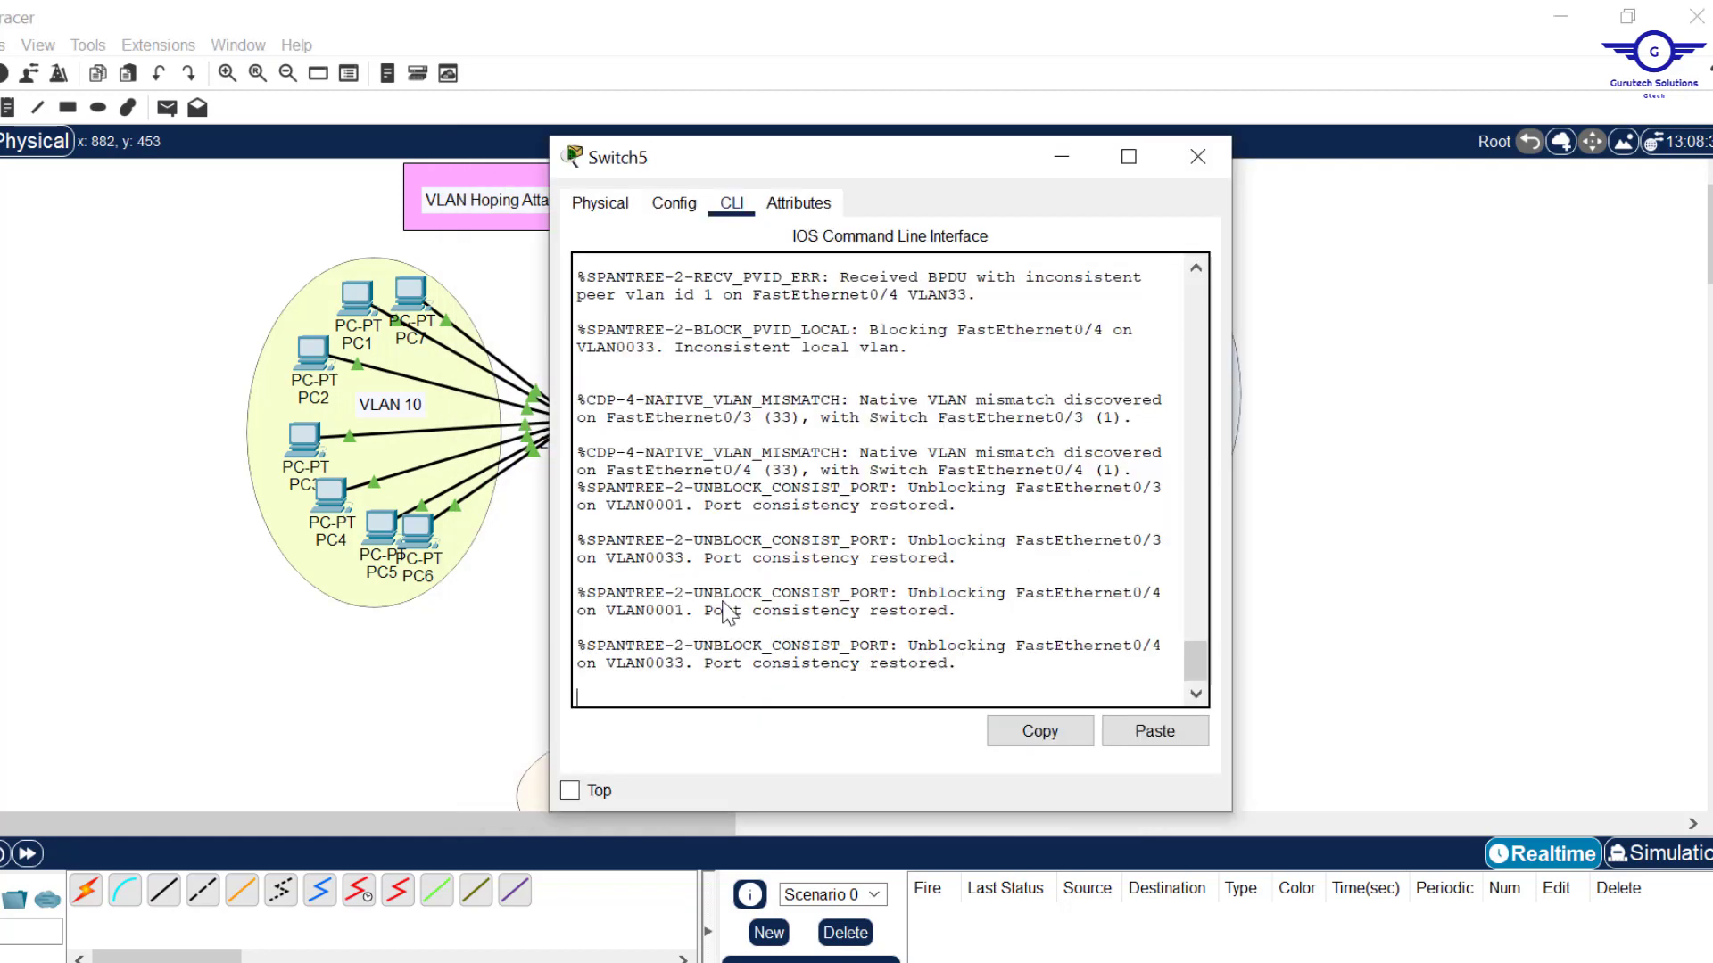
pyautogui.press('Return')
pyautogui.press('Return')
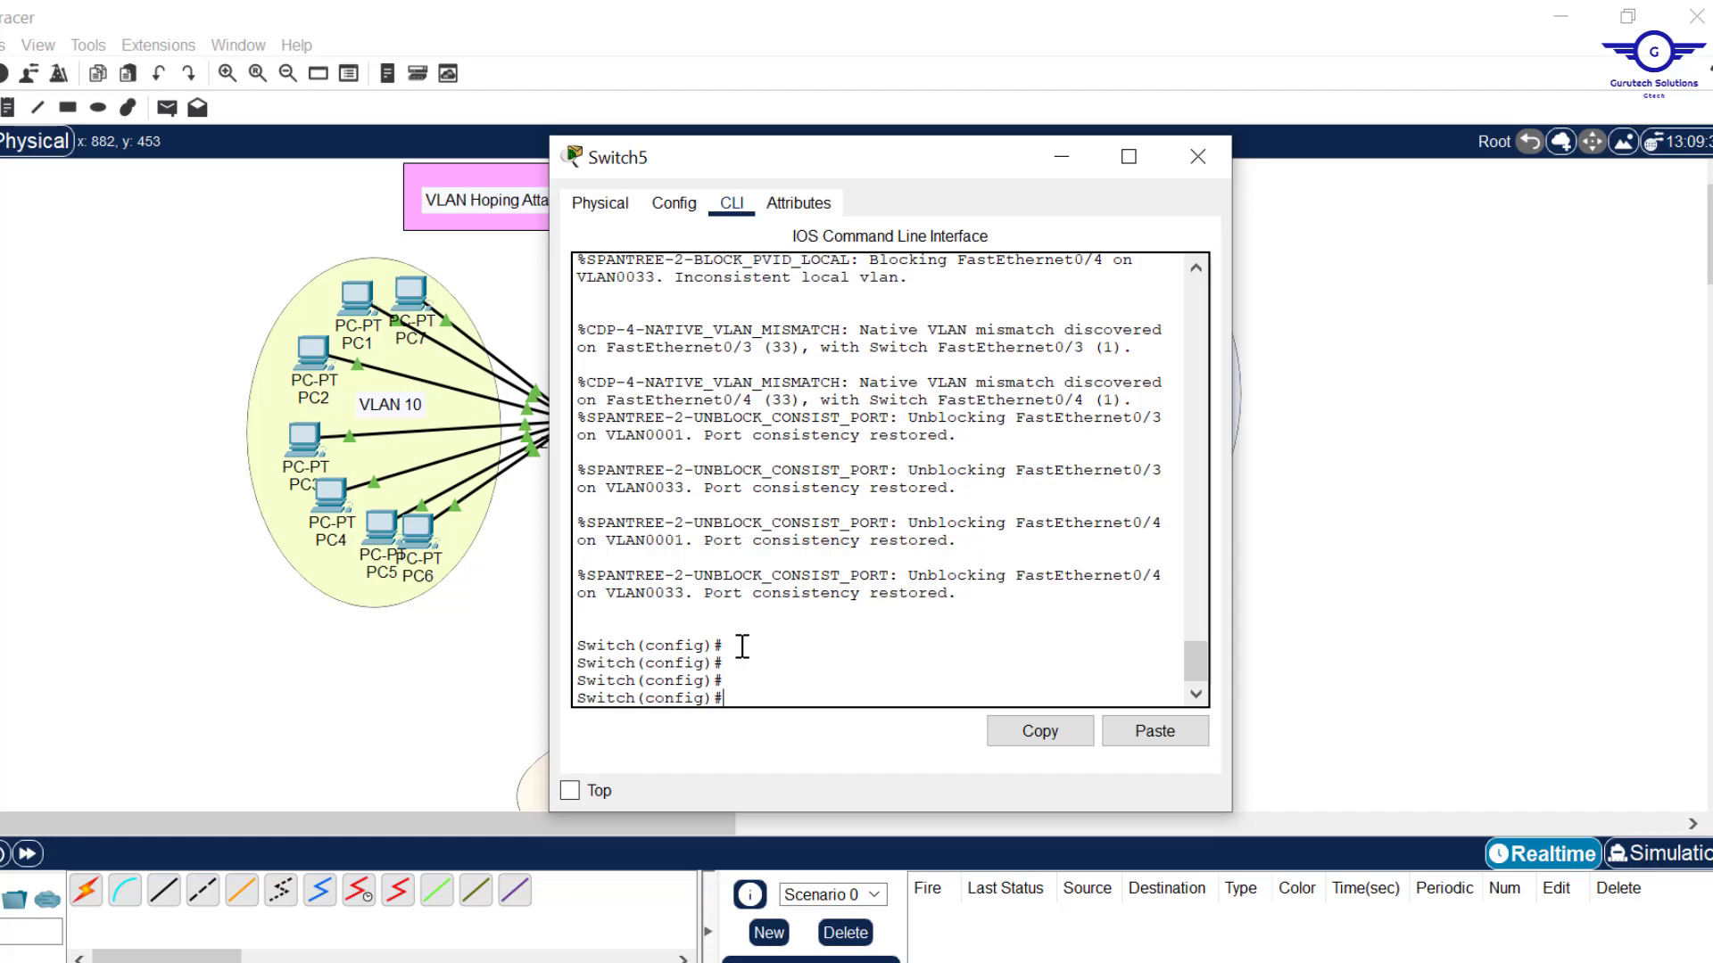
pyautogui.write('no cdp r')
pyautogui.press('Tab')
pyautogui.press('Return')
pyautogui.press('Return')
pyautogui.press('Return')
pyautogui.press('Return')
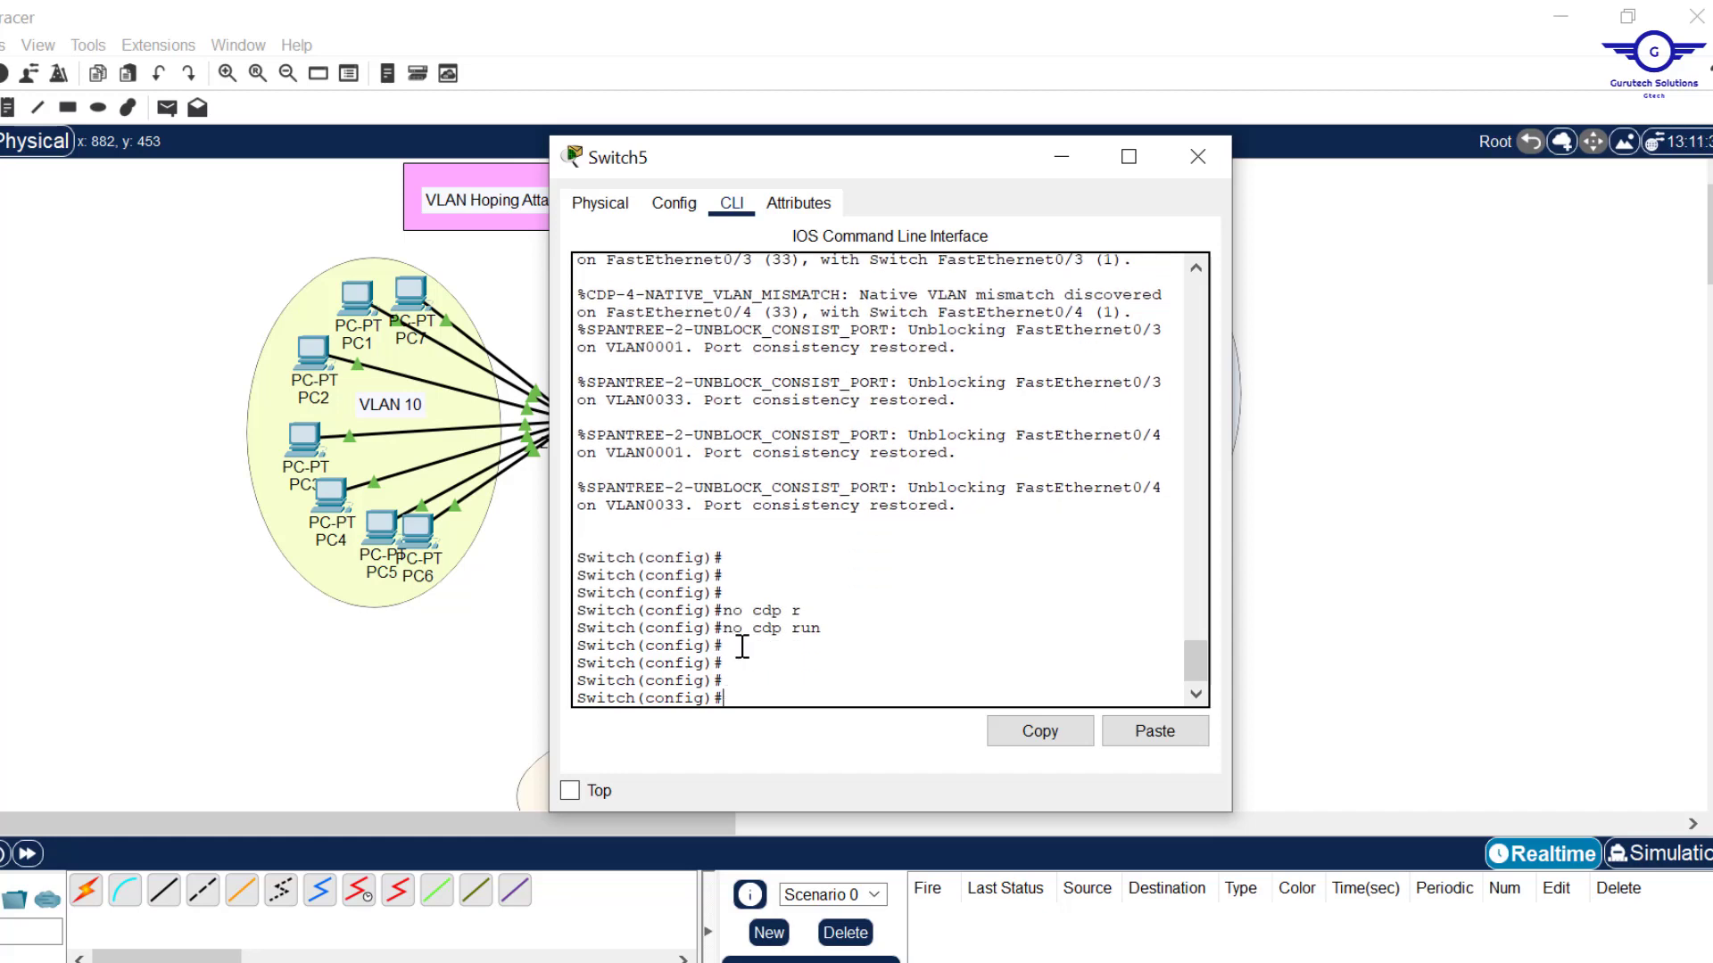
# Step: Save Switch5's configuration with do wr and close its window
pyautogui.write('do wr')
pyautogui.press('Return')
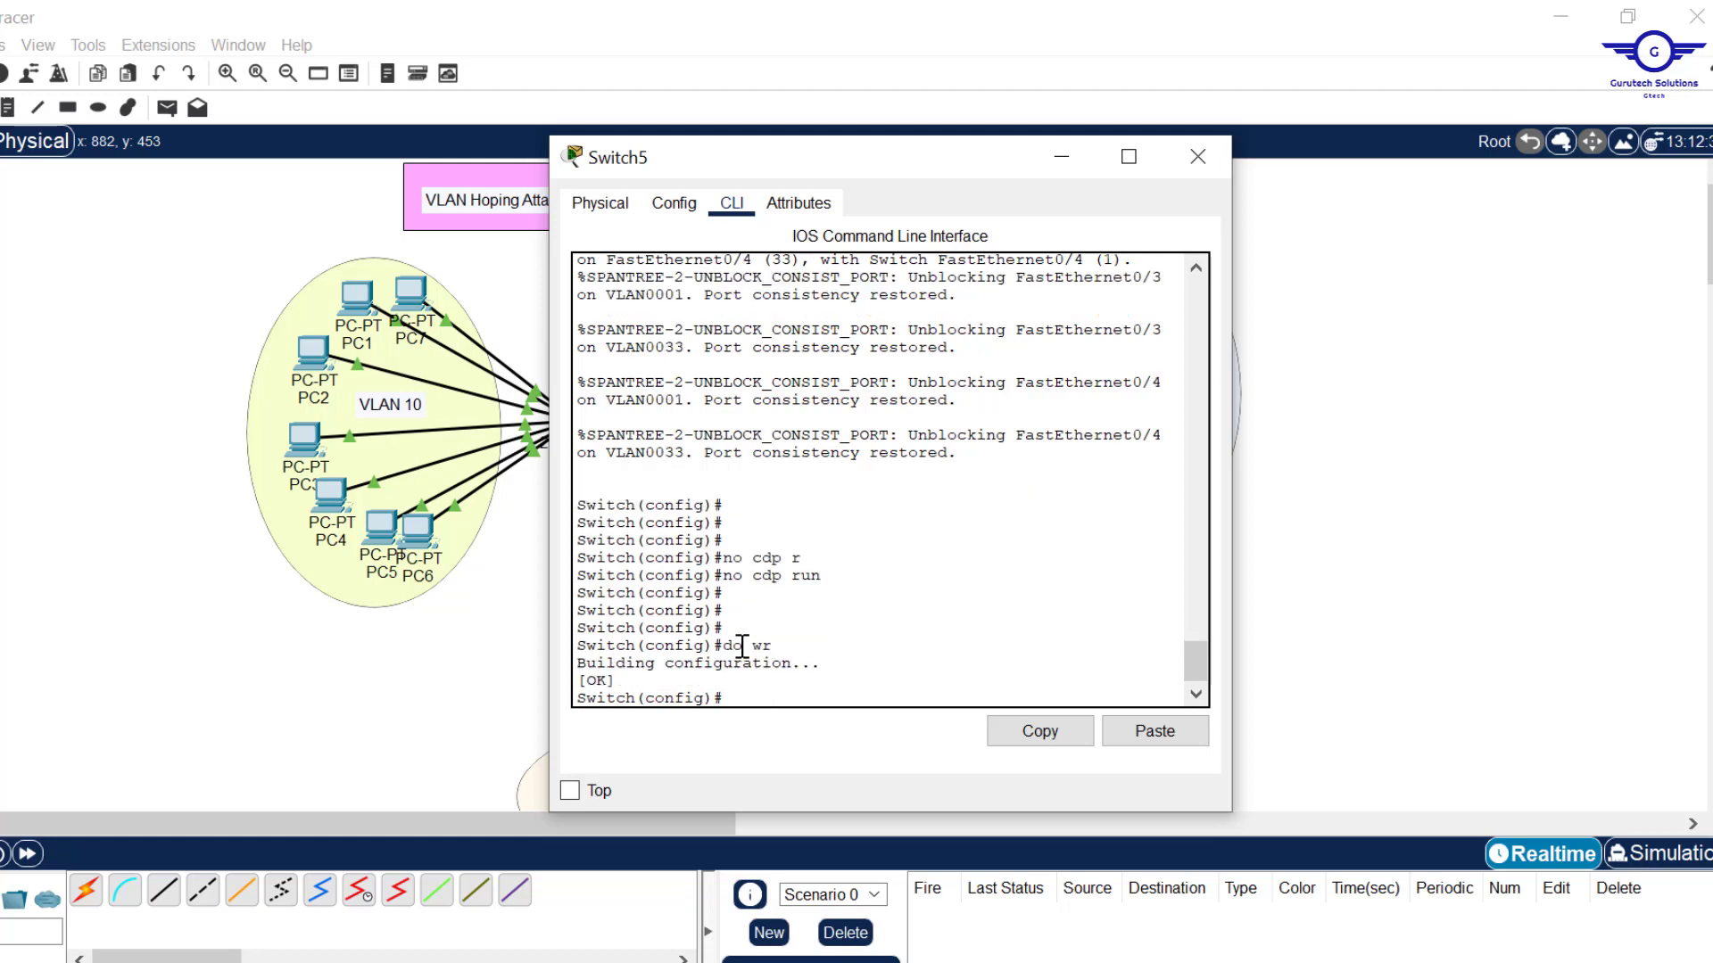
pyautogui.click(1197, 158)
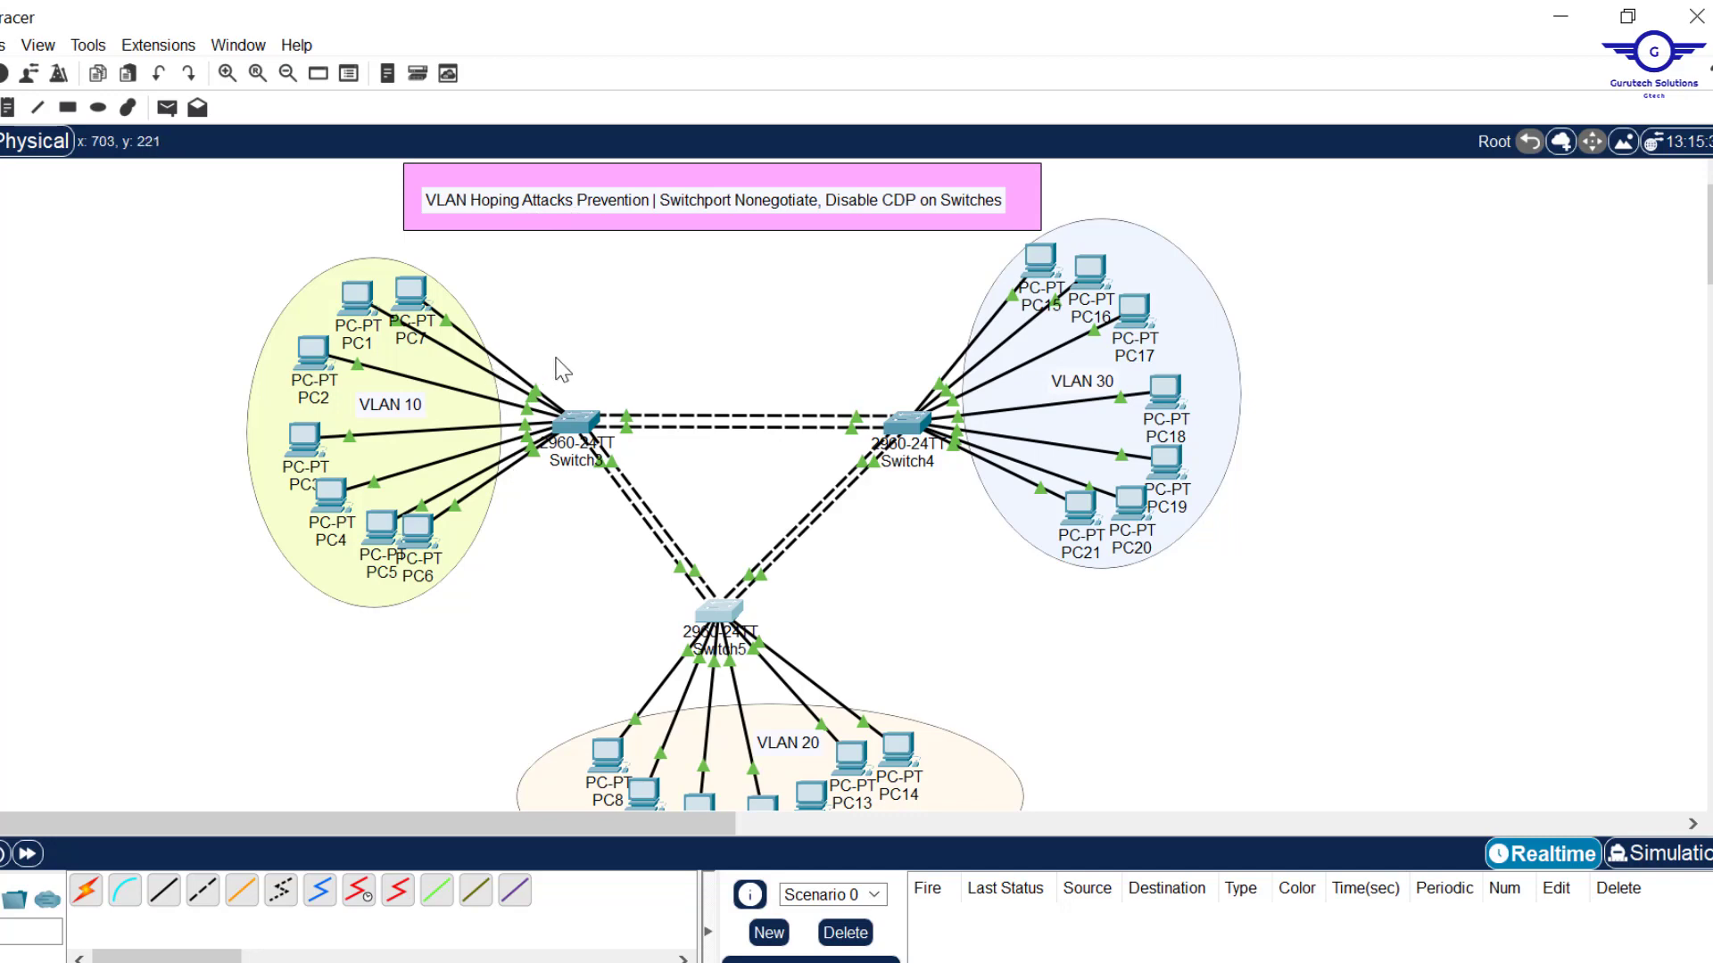
# Step: Check the CDP status on Switch3 with do sh cdp
pyautogui.moveTo(582, 433)
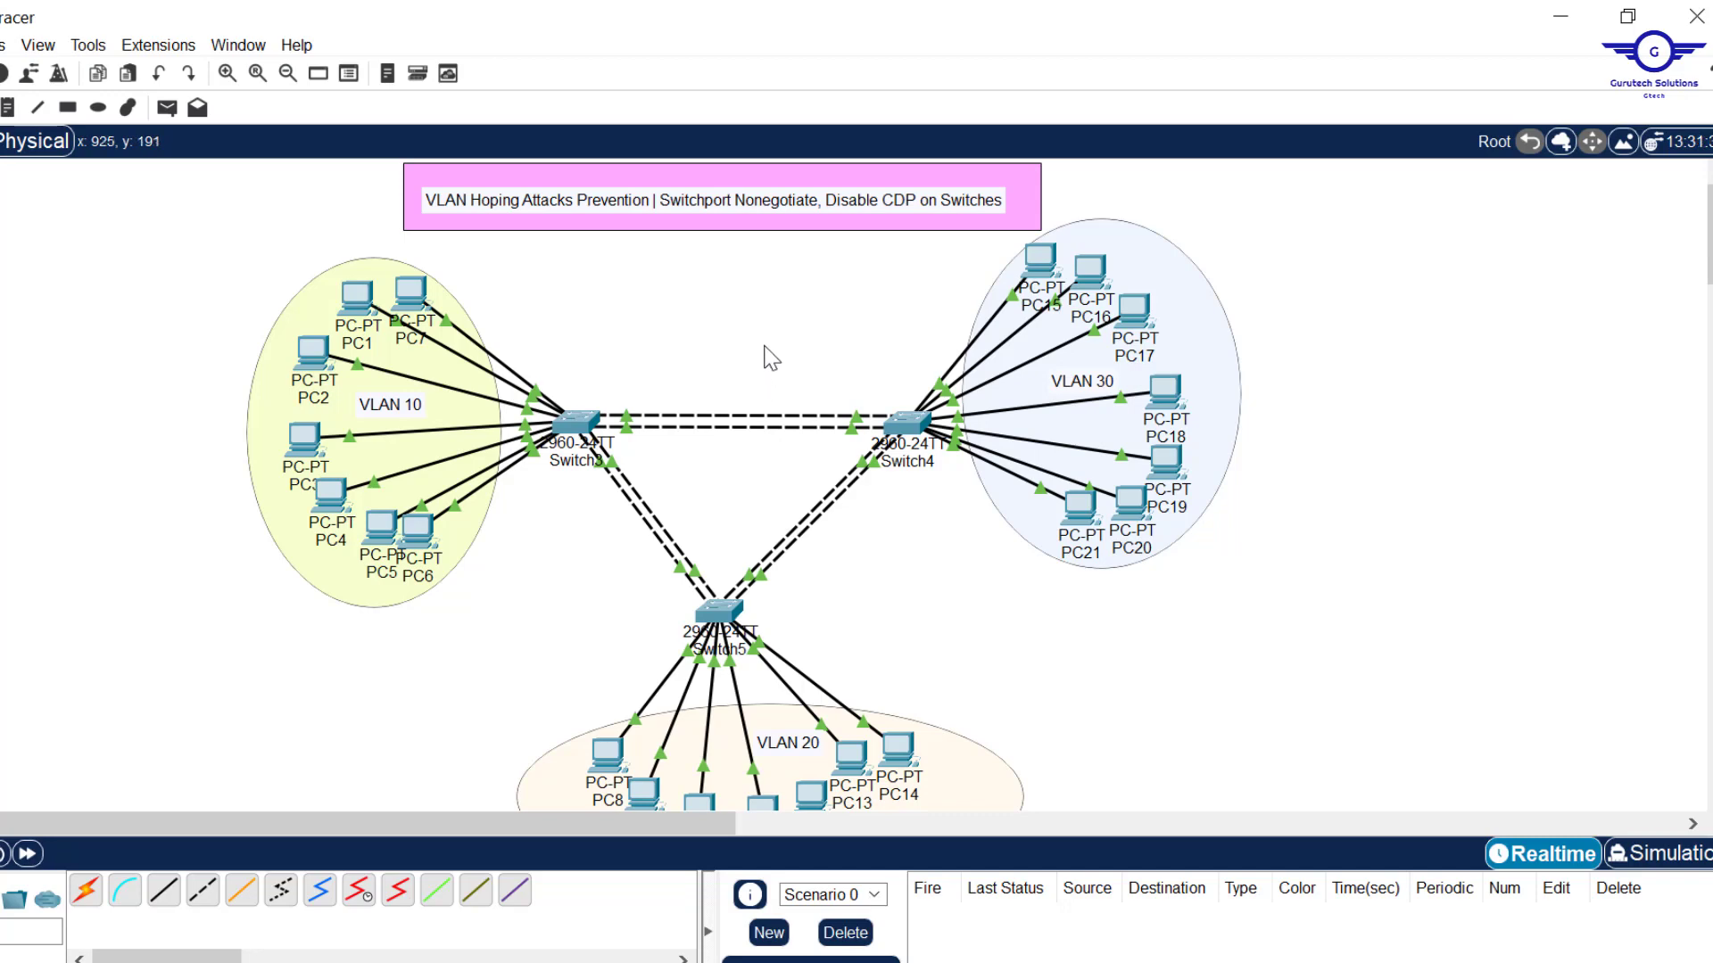
pyautogui.click(586, 429)
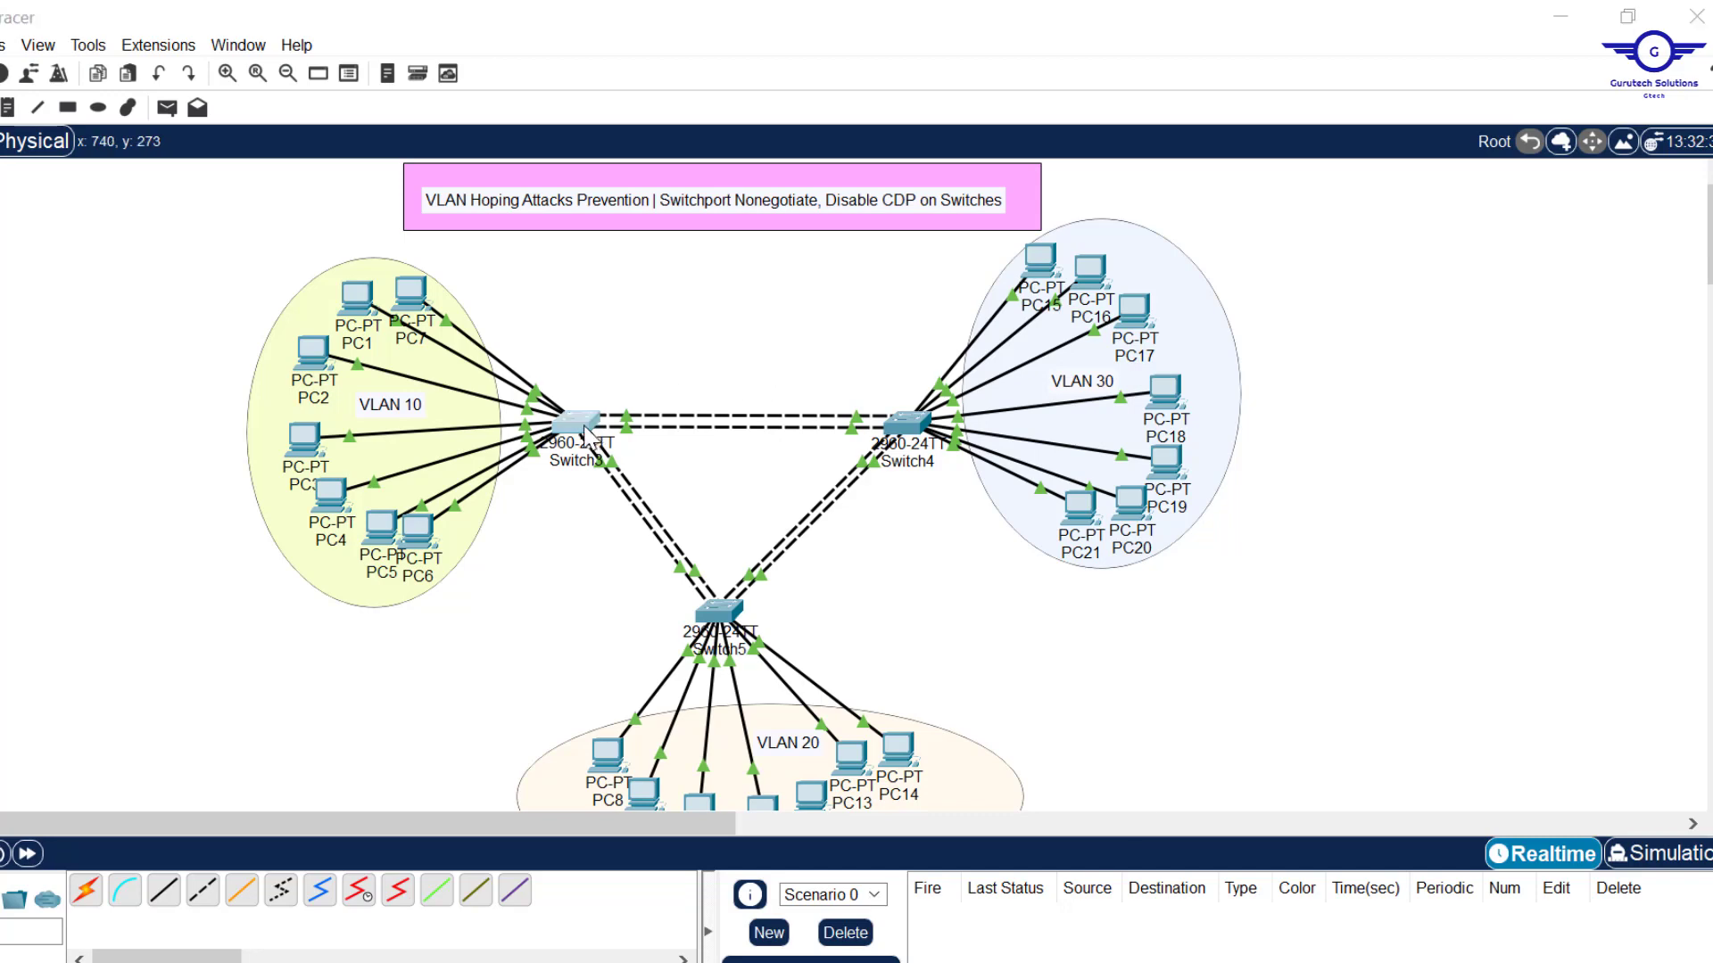
pyautogui.press('Return')
pyautogui.press('Return')
pyautogui.press('Return')
pyautogui.write('do')
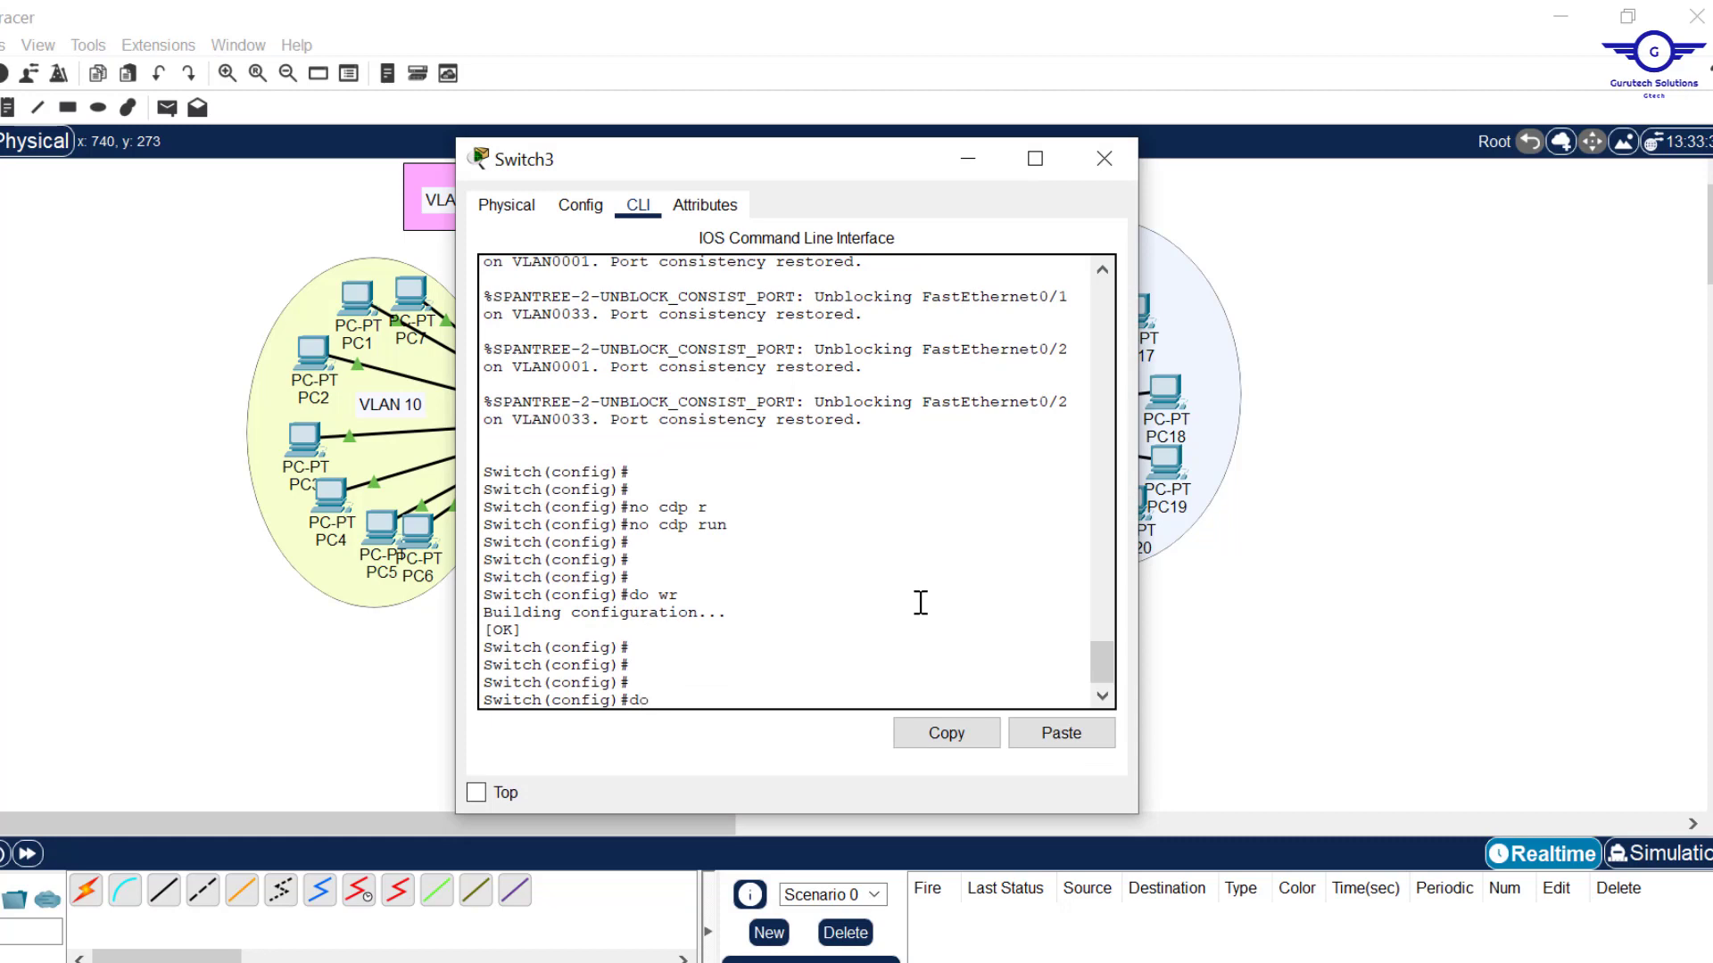
pyautogui.write(' sh cdp')
pyautogui.press('Return')
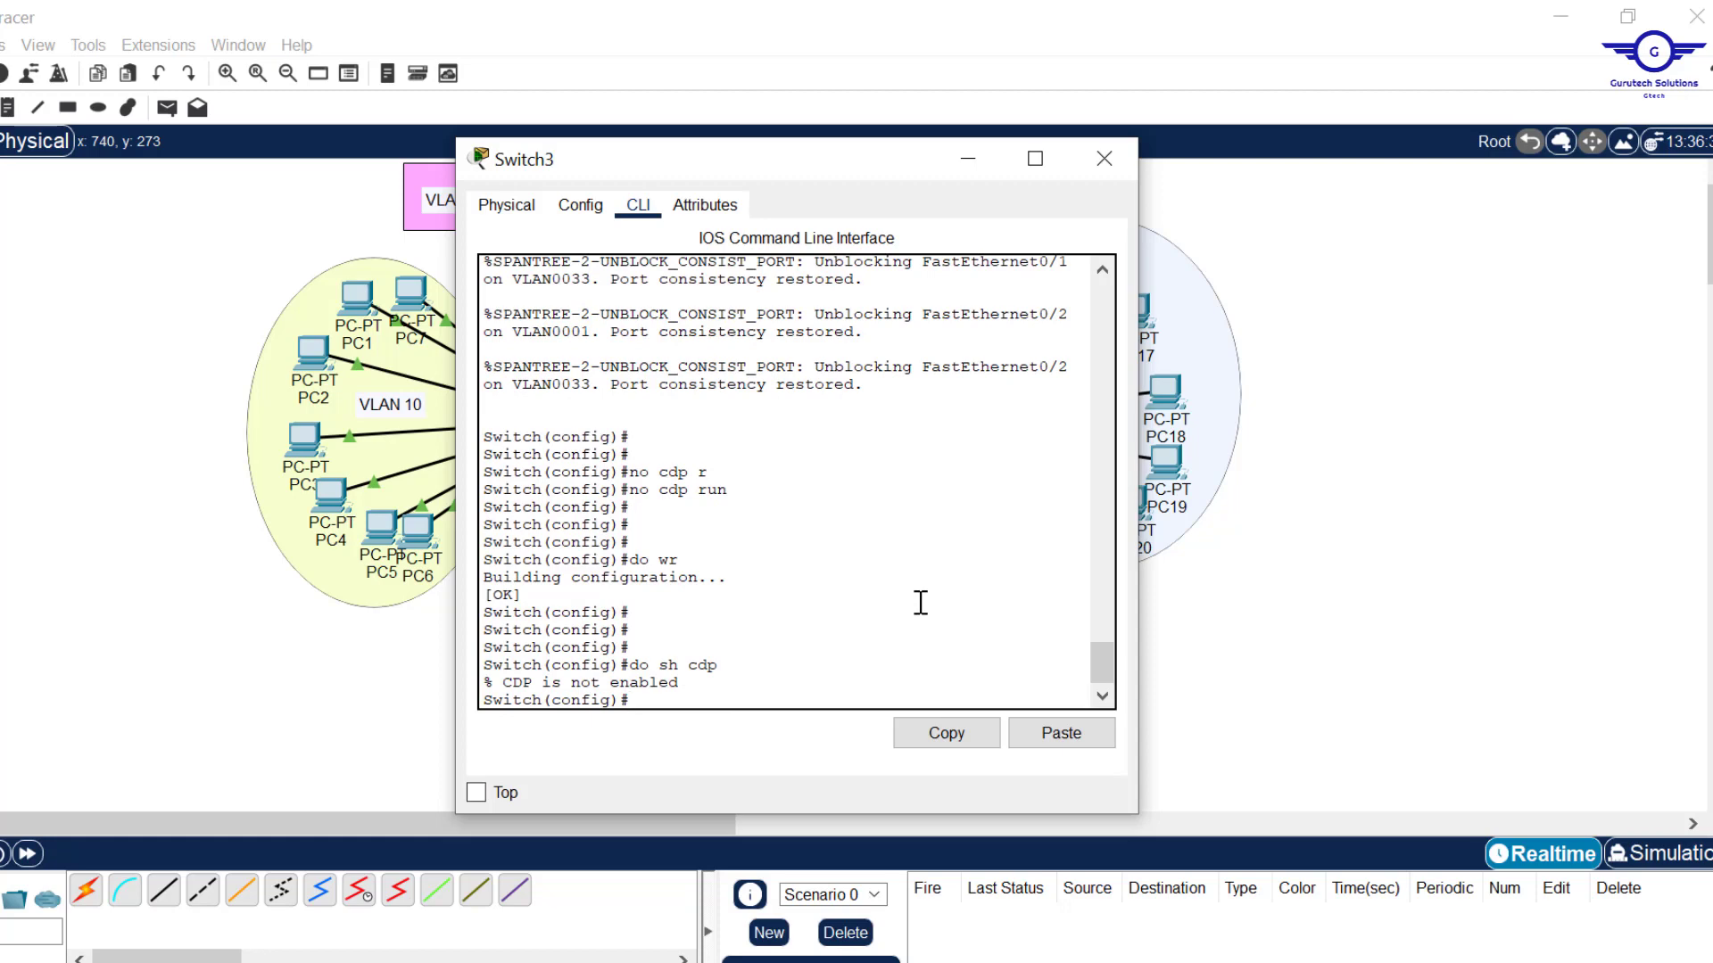
# Step: Display Switch3's startup configuration with do sh start to examine the saved port settings
pyautogui.press('Return')
pyautogui.press('Return')
pyautogui.press('Return')
pyautogui.write('do sh')
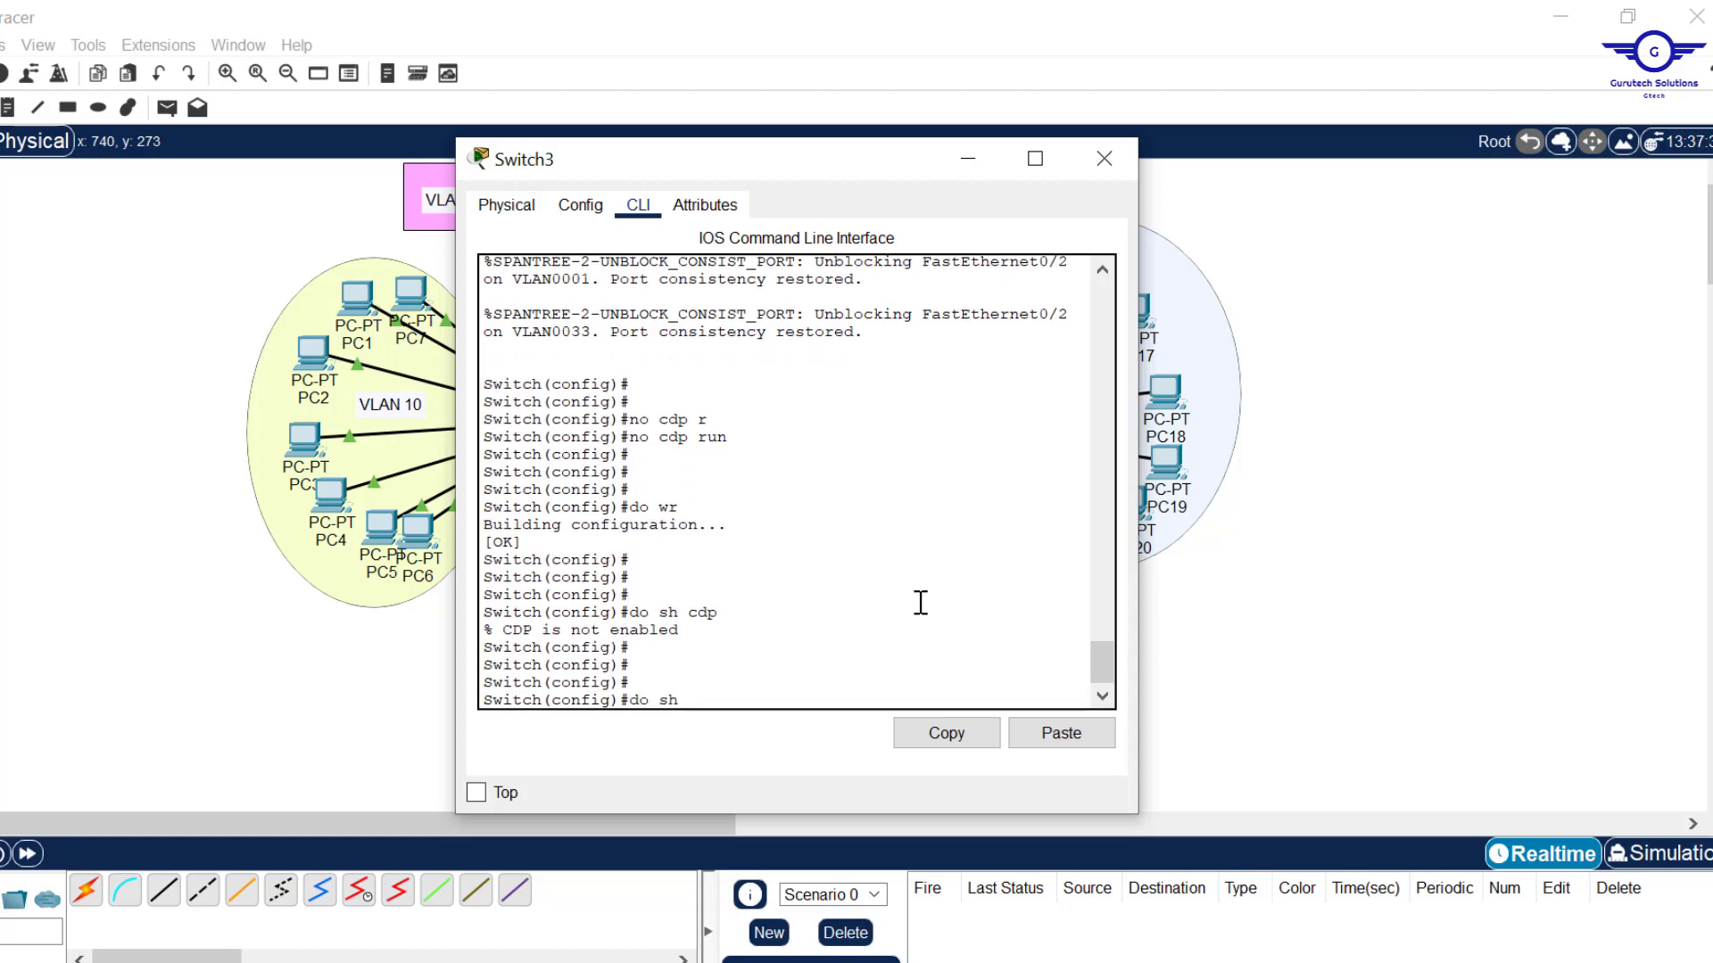
pyautogui.write(' start')
pyautogui.press('Return')
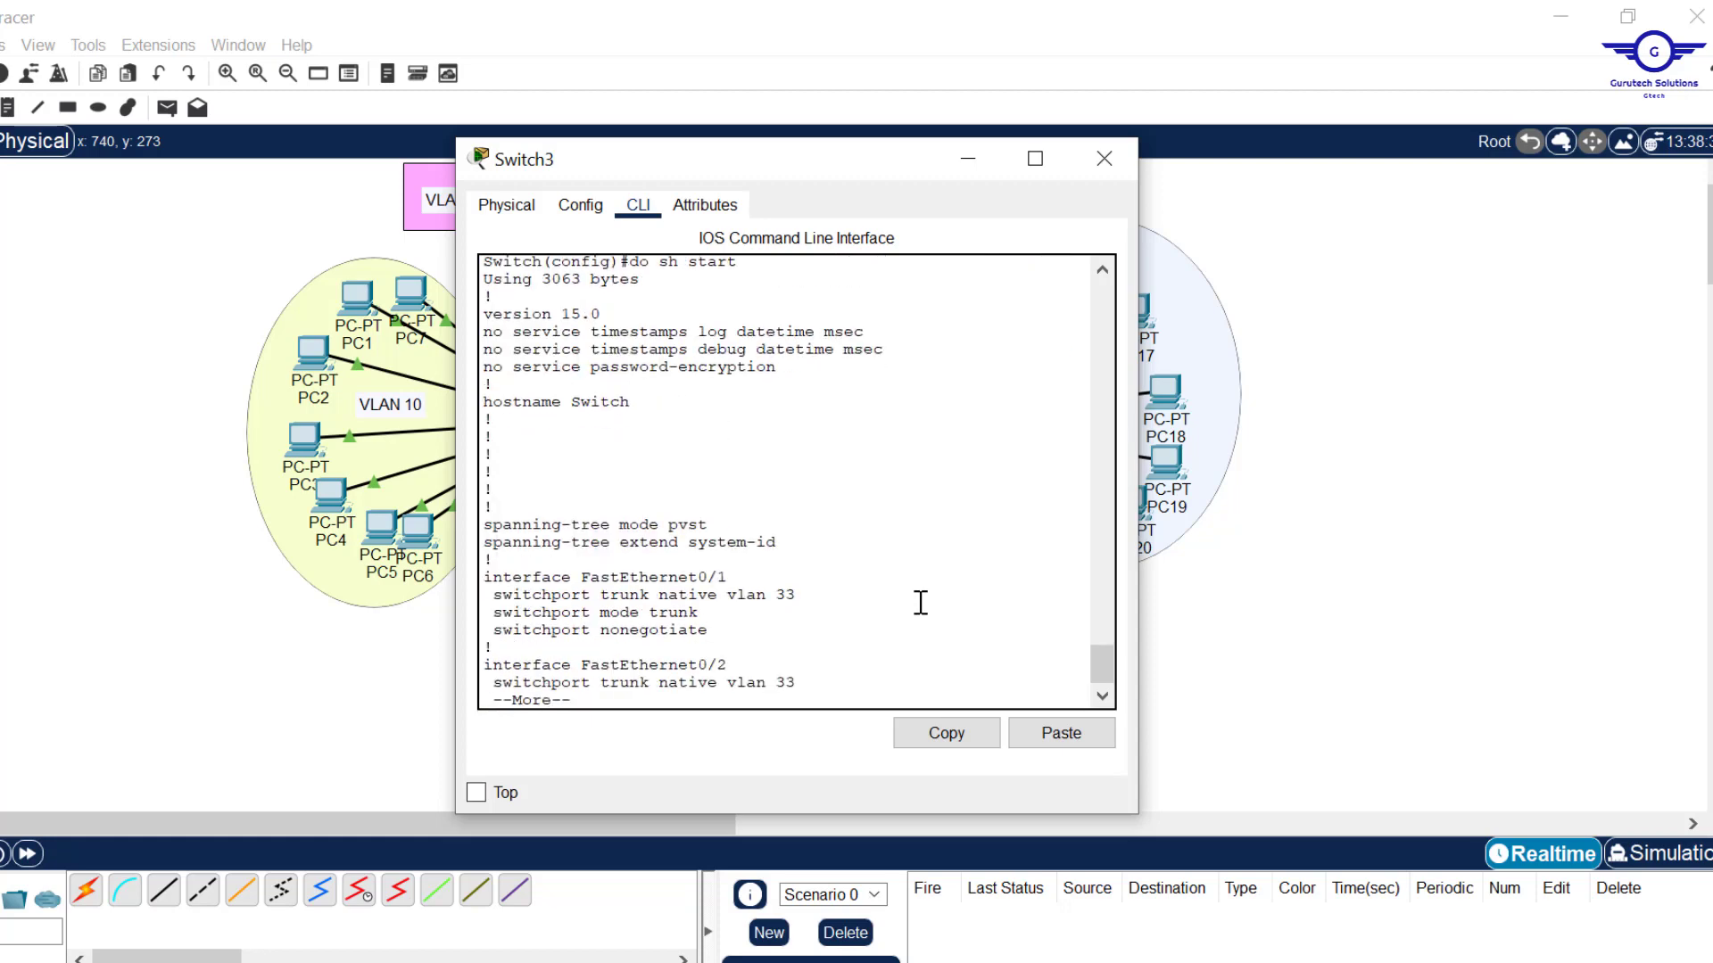
# Step: Examine the saved trunk, native VLAN and nonegotiate settings of FastEthernet0/1 to 0/4 in Switch3's startup configuration
pyautogui.press('Return')
pyautogui.press('Return')
pyautogui.press('Return')
pyautogui.press('Return')
pyautogui.press('Return')
pyautogui.press('Return')
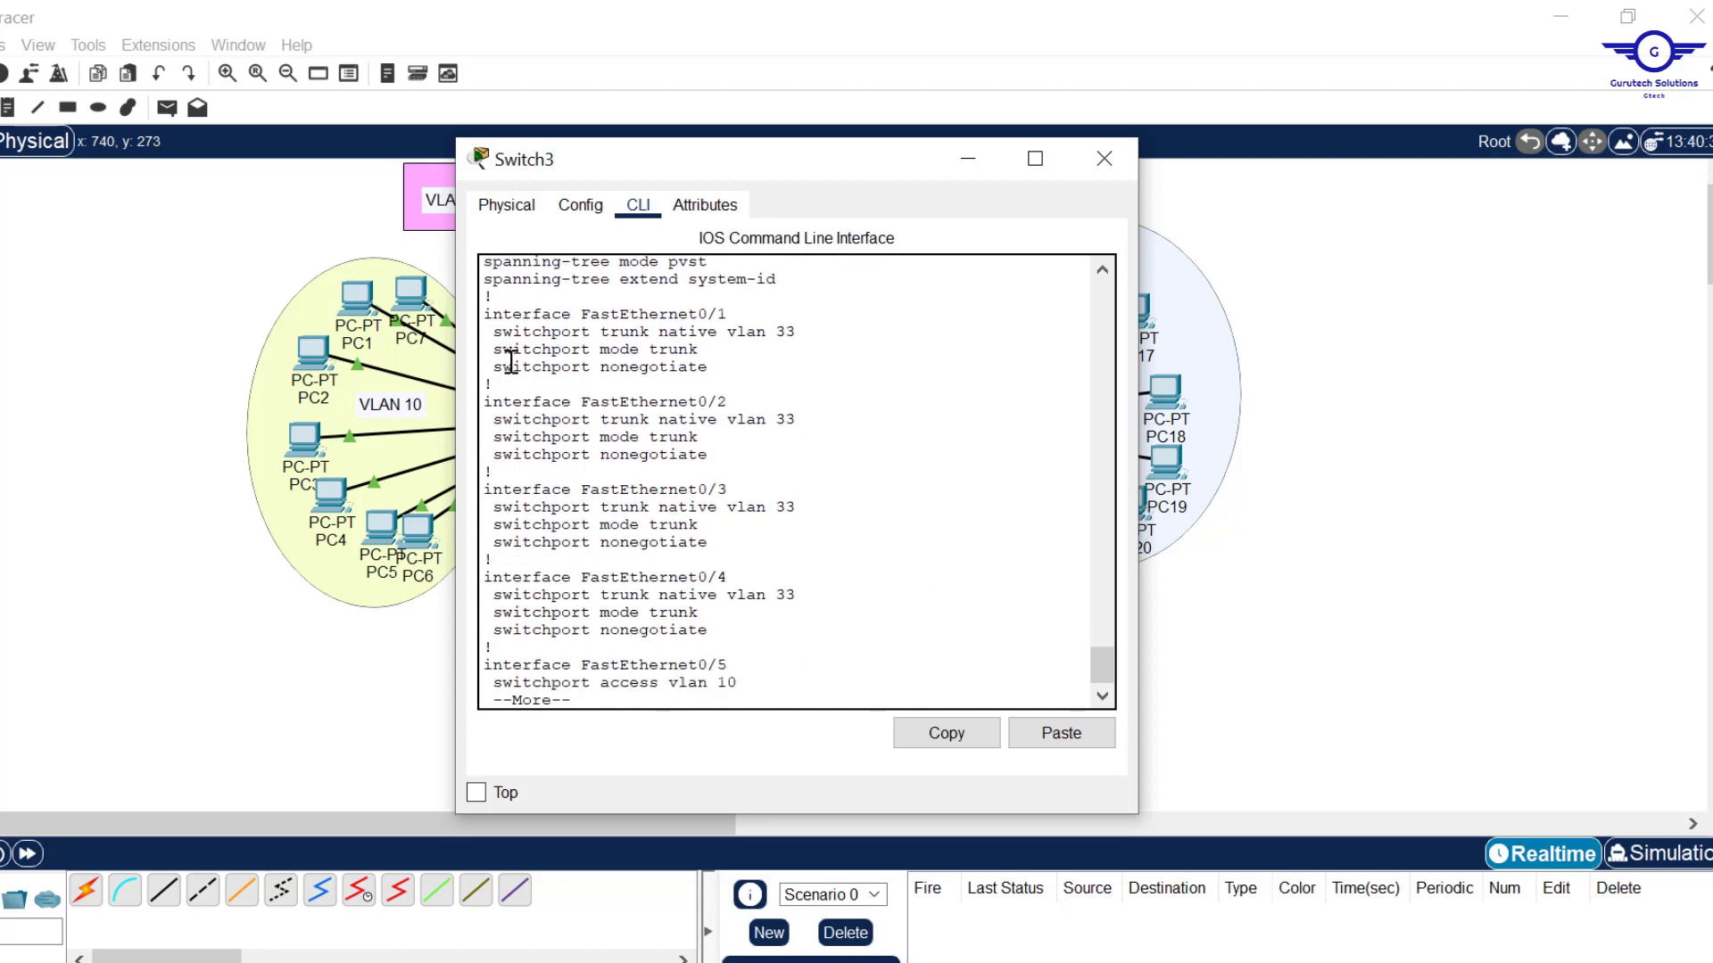
pyautogui.moveTo(492, 314); pyautogui.dragTo(763, 630)
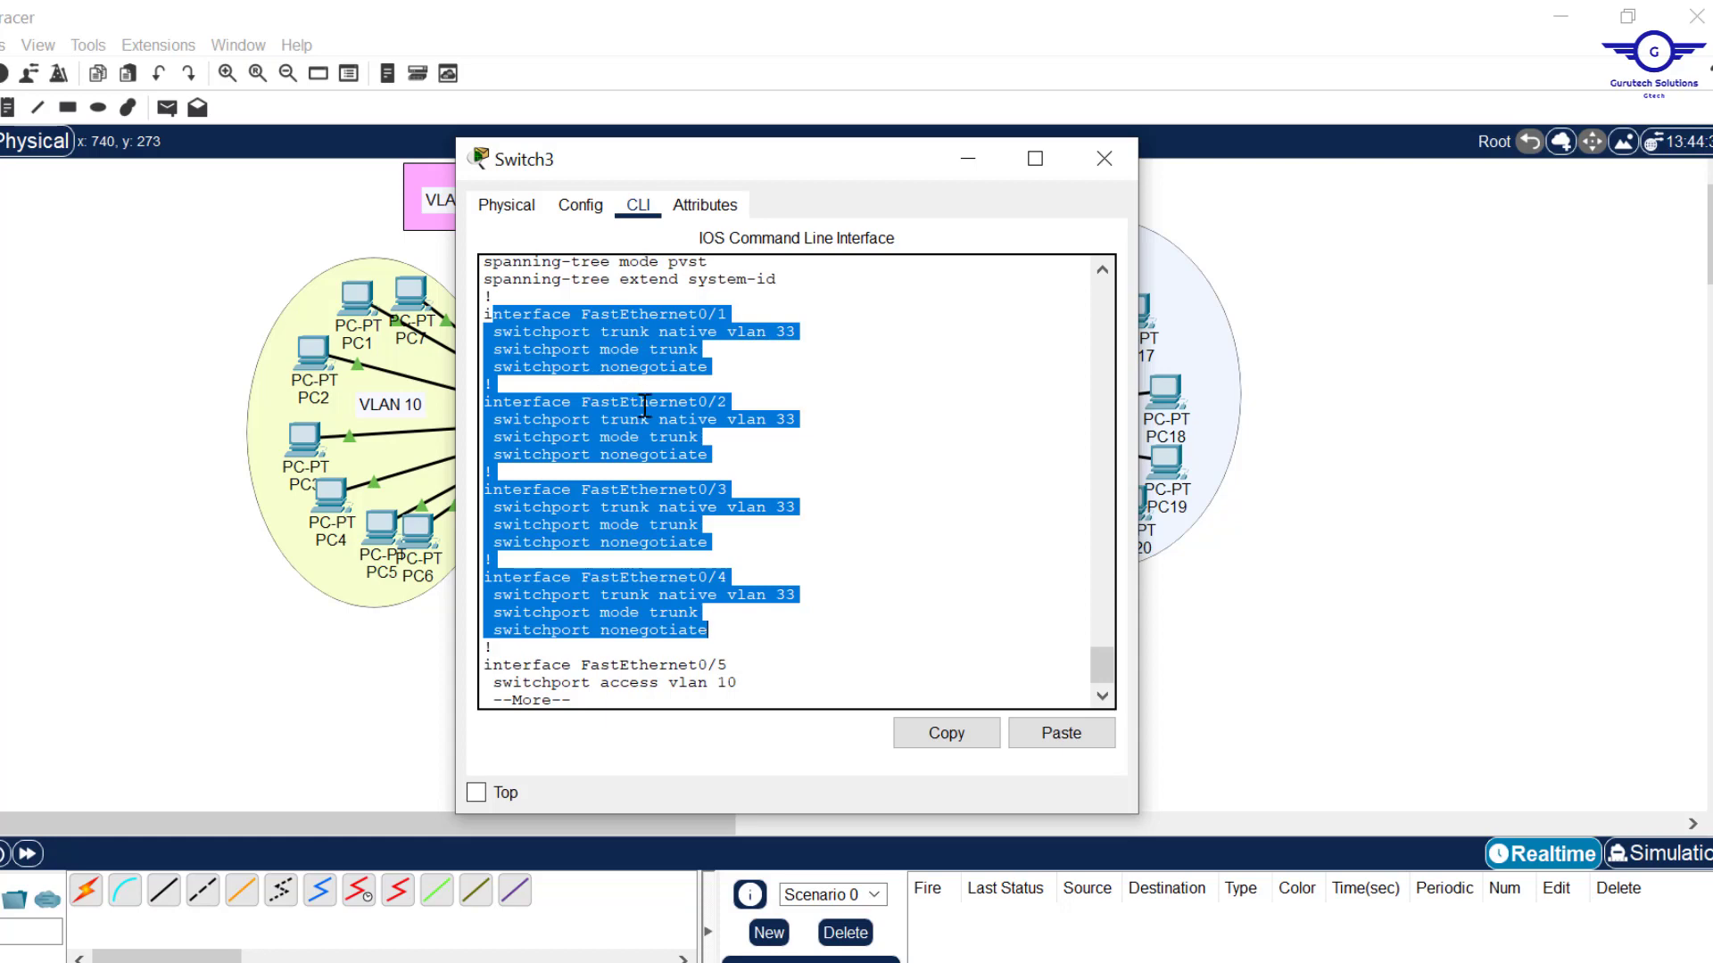
# Step: Examine the saved access VLAN, mode and nonegotiate settings from FastEthernet0/5 to 0/7 in Switch3's startup configuration
pyautogui.press('Return')
pyautogui.press('Return')
pyautogui.press('Return')
pyautogui.press('Return')
pyautogui.press('Return')
pyautogui.press('Return')
pyautogui.press('Return')
pyautogui.press('Return')
pyautogui.press('Return')
pyautogui.press('Return')
pyautogui.press('Return')
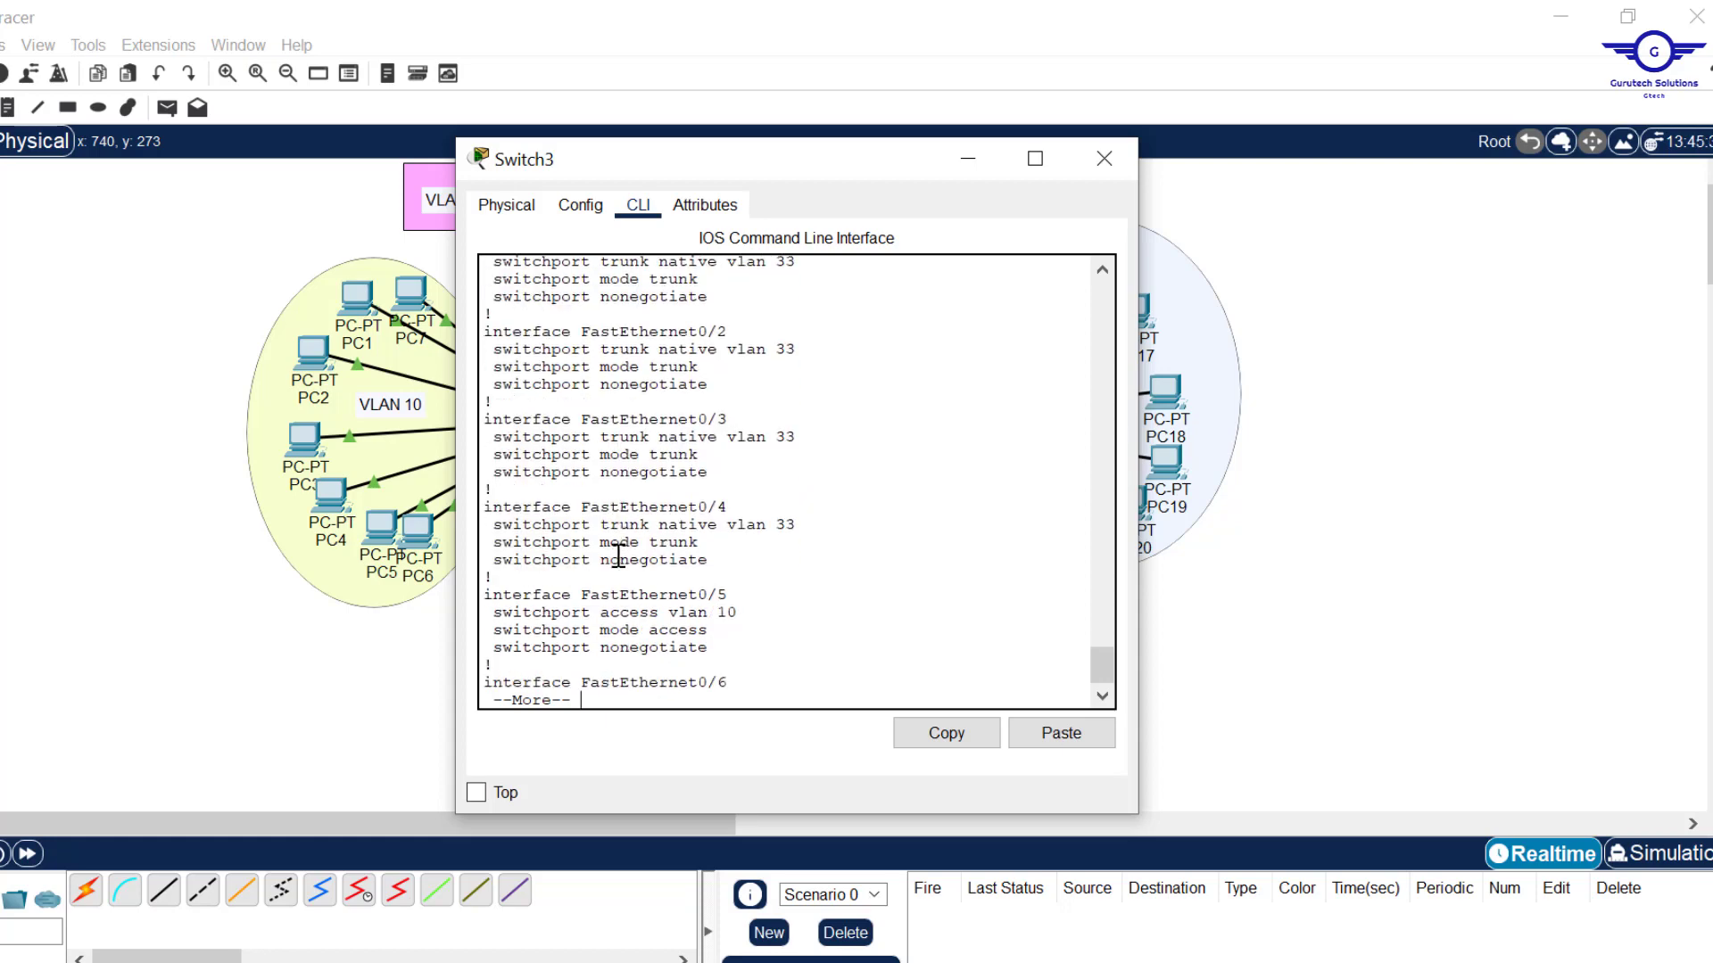
pyautogui.press('Return')
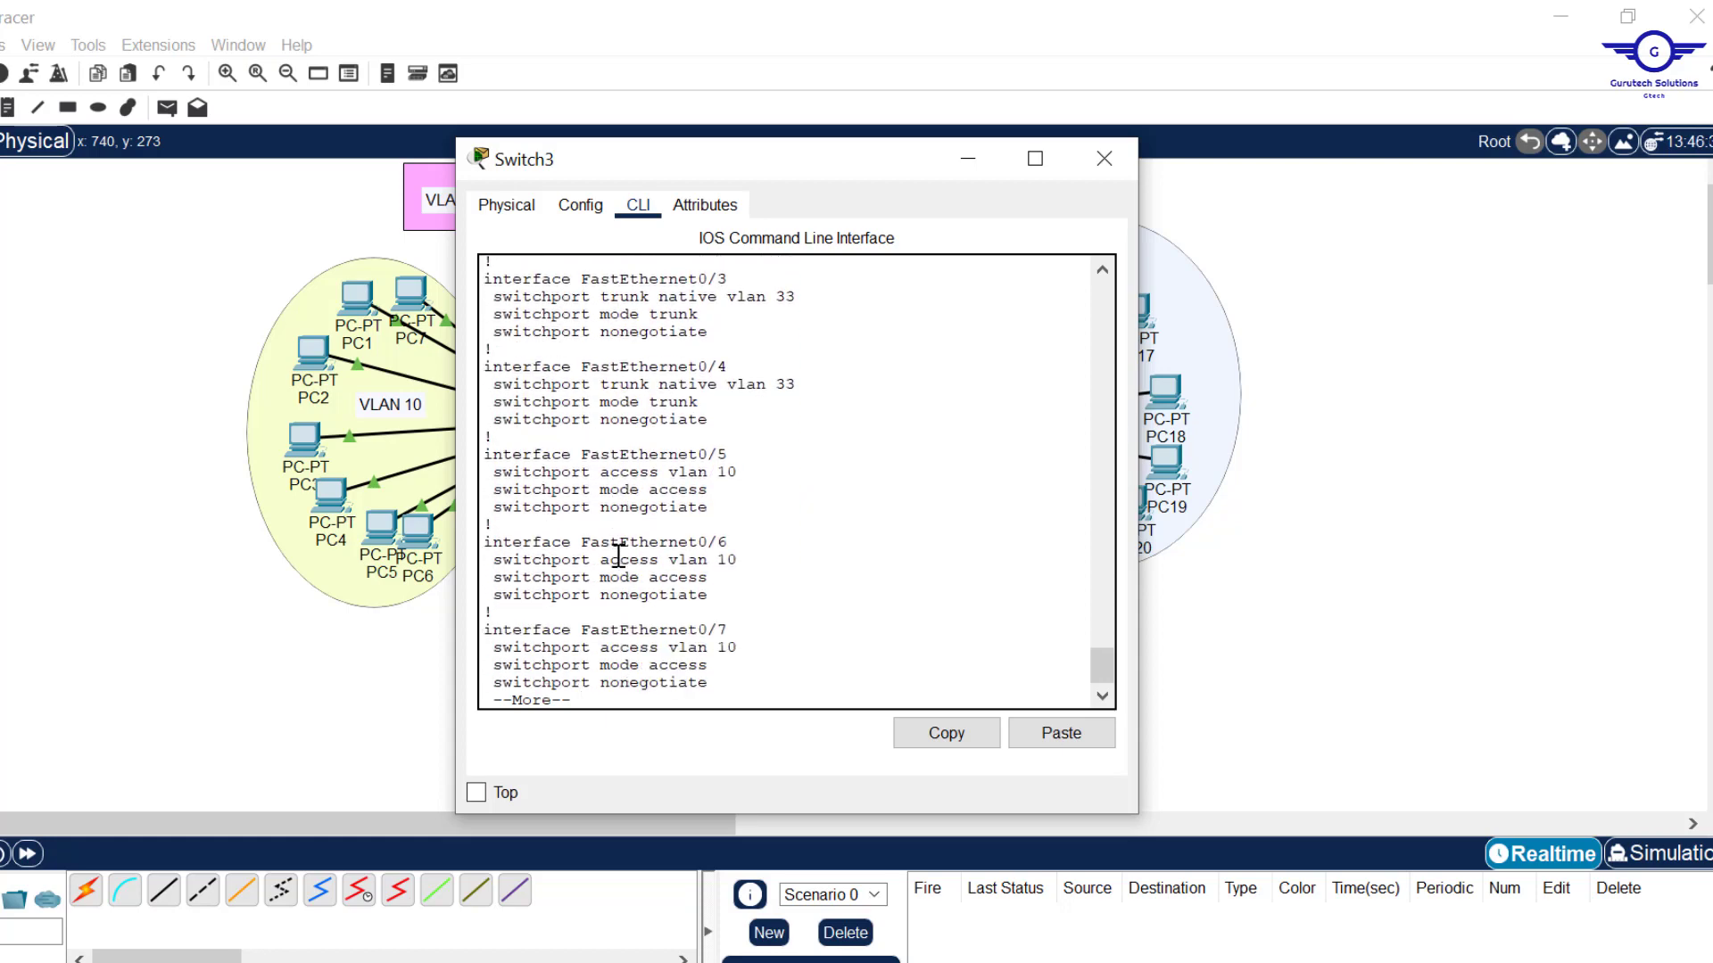
pyautogui.moveTo(738, 477); pyautogui.dragTo(614, 507)
pyautogui.press('Return')
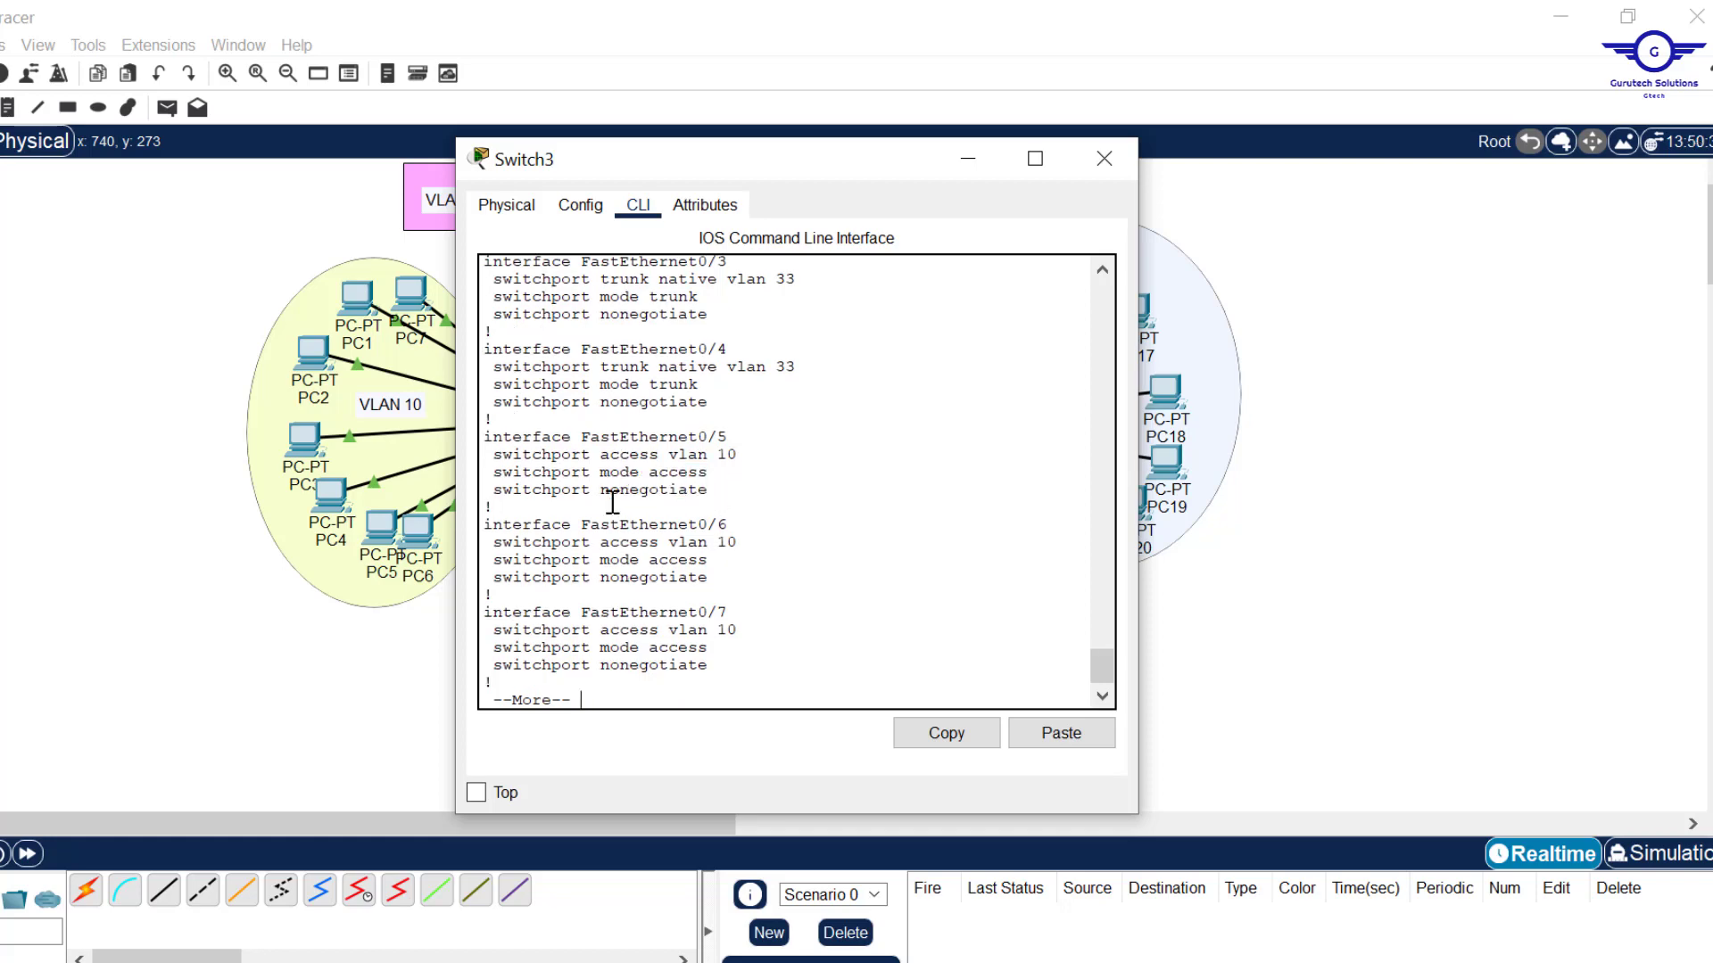
# Step: Review the saved settings of Switch3's access ports through FastEthernet0/17 in the startup configuration
pyautogui.press('Return')
pyautogui.press('Return')
pyautogui.press('Return')
pyautogui.press('Return')
pyautogui.press('Return')
pyautogui.press('Return')
pyautogui.press('Return')
pyautogui.press('Return')
pyautogui.press('Return')
pyautogui.press('Return')
pyautogui.press('Return')
pyautogui.press('Return')
pyautogui.press('Return')
pyautogui.press('Return')
pyautogui.press('Return')
pyautogui.press('Return')
pyautogui.press('Return')
pyautogui.press('Return')
pyautogui.press('Return')
pyautogui.press('Return')
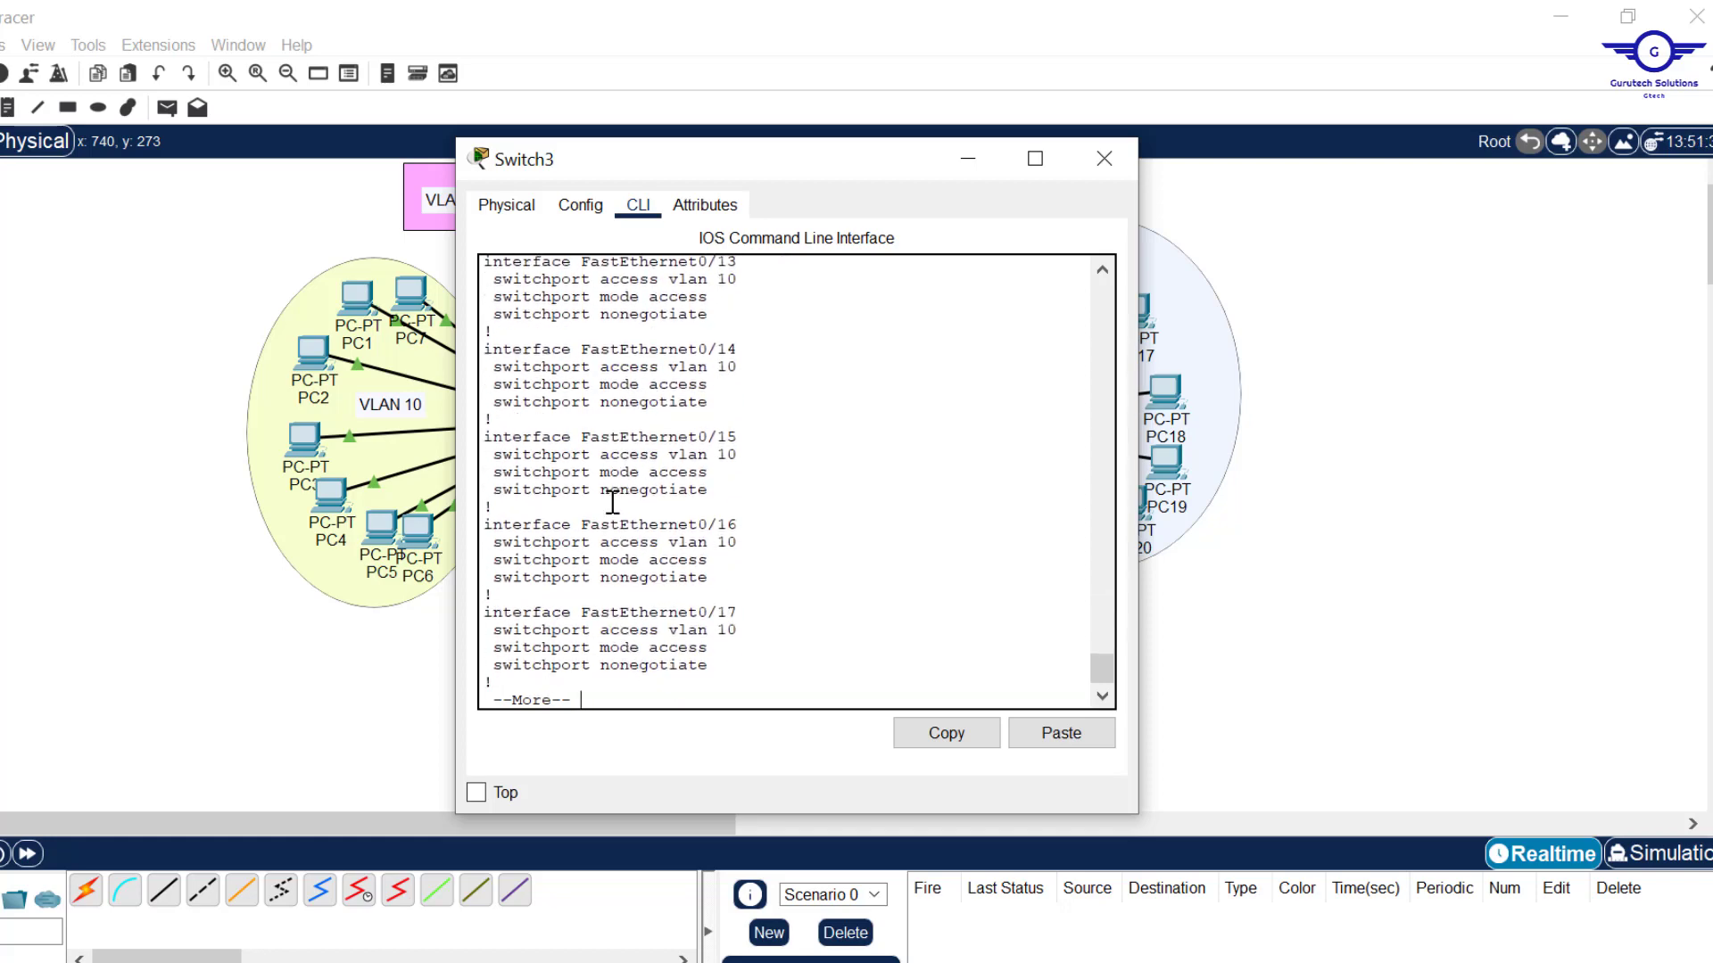
# Step: Examine the remaining ports and the CDP setting near the end of Switch3's startup configuration, and close the switch window
pyautogui.press('Return')
pyautogui.press('Return')
pyautogui.press('Return')
pyautogui.press('Return')
pyautogui.press('Return')
pyautogui.press('Return')
pyautogui.press('Return')
pyautogui.press('Return')
pyautogui.press('Return')
pyautogui.press('Return')
pyautogui.press('Return')
pyautogui.press('Return')
pyautogui.press('Return')
pyautogui.press('Return')
pyautogui.press('Return')
pyautogui.press('Return')
pyautogui.press('Return')
pyautogui.press('Return')
pyautogui.press('Return')
pyautogui.press('Return')
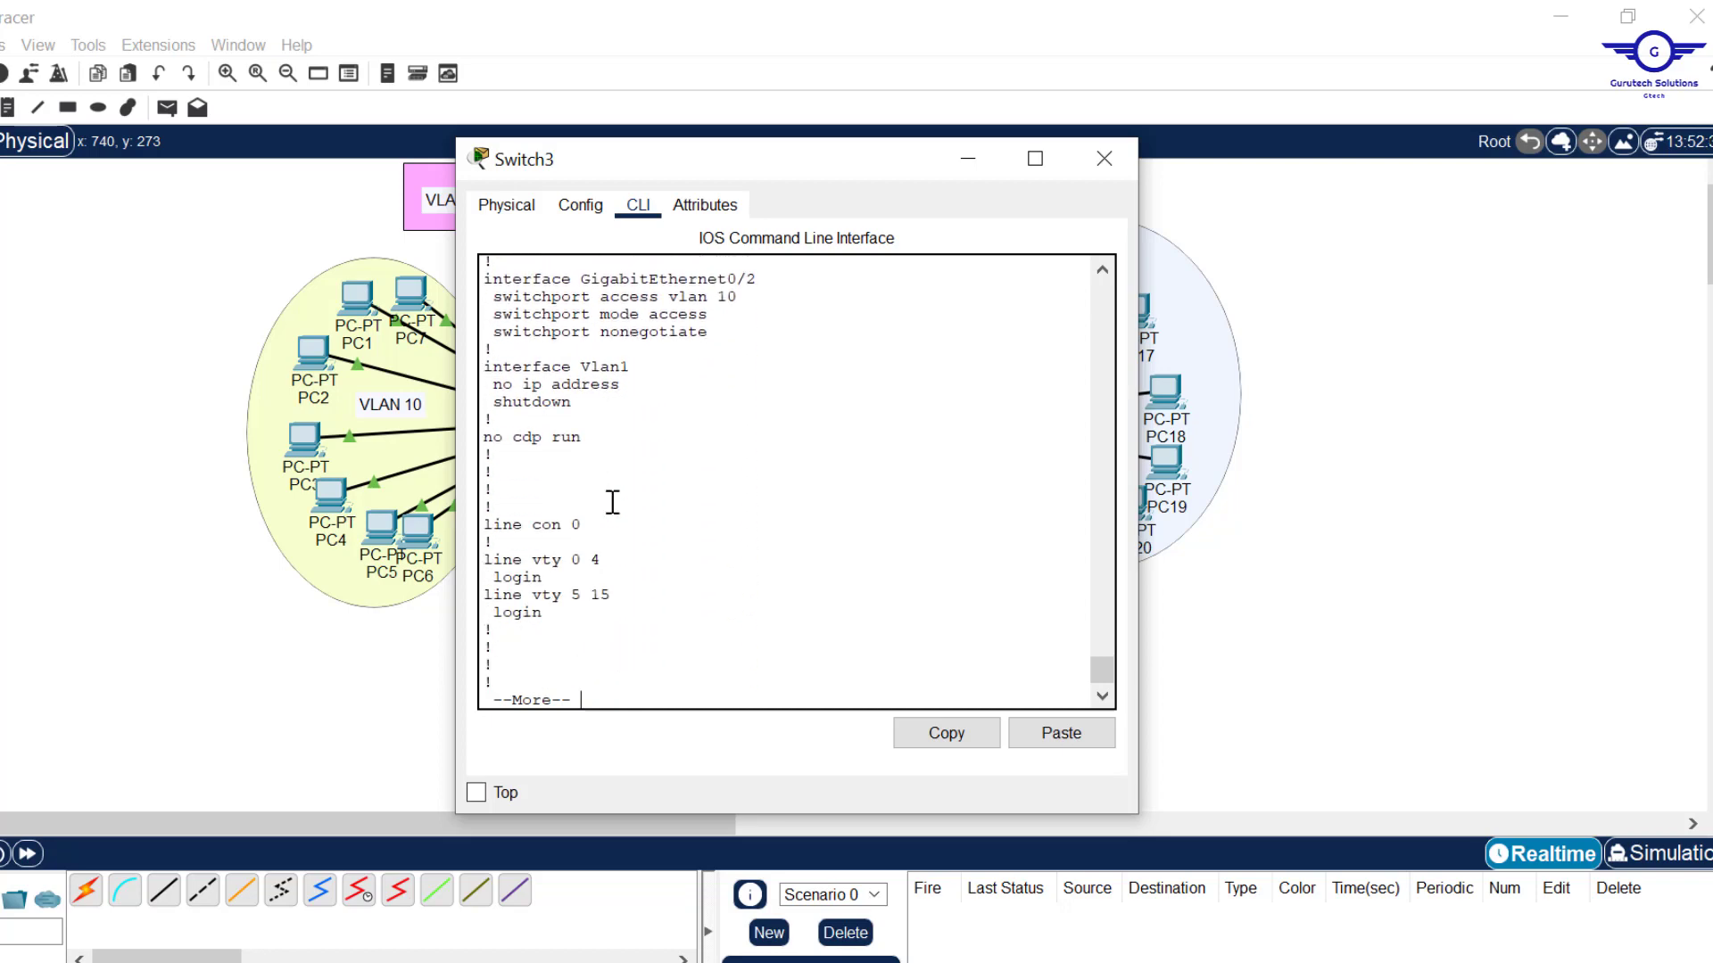
pyautogui.moveTo(586, 404); pyautogui.dragTo(461, 402)
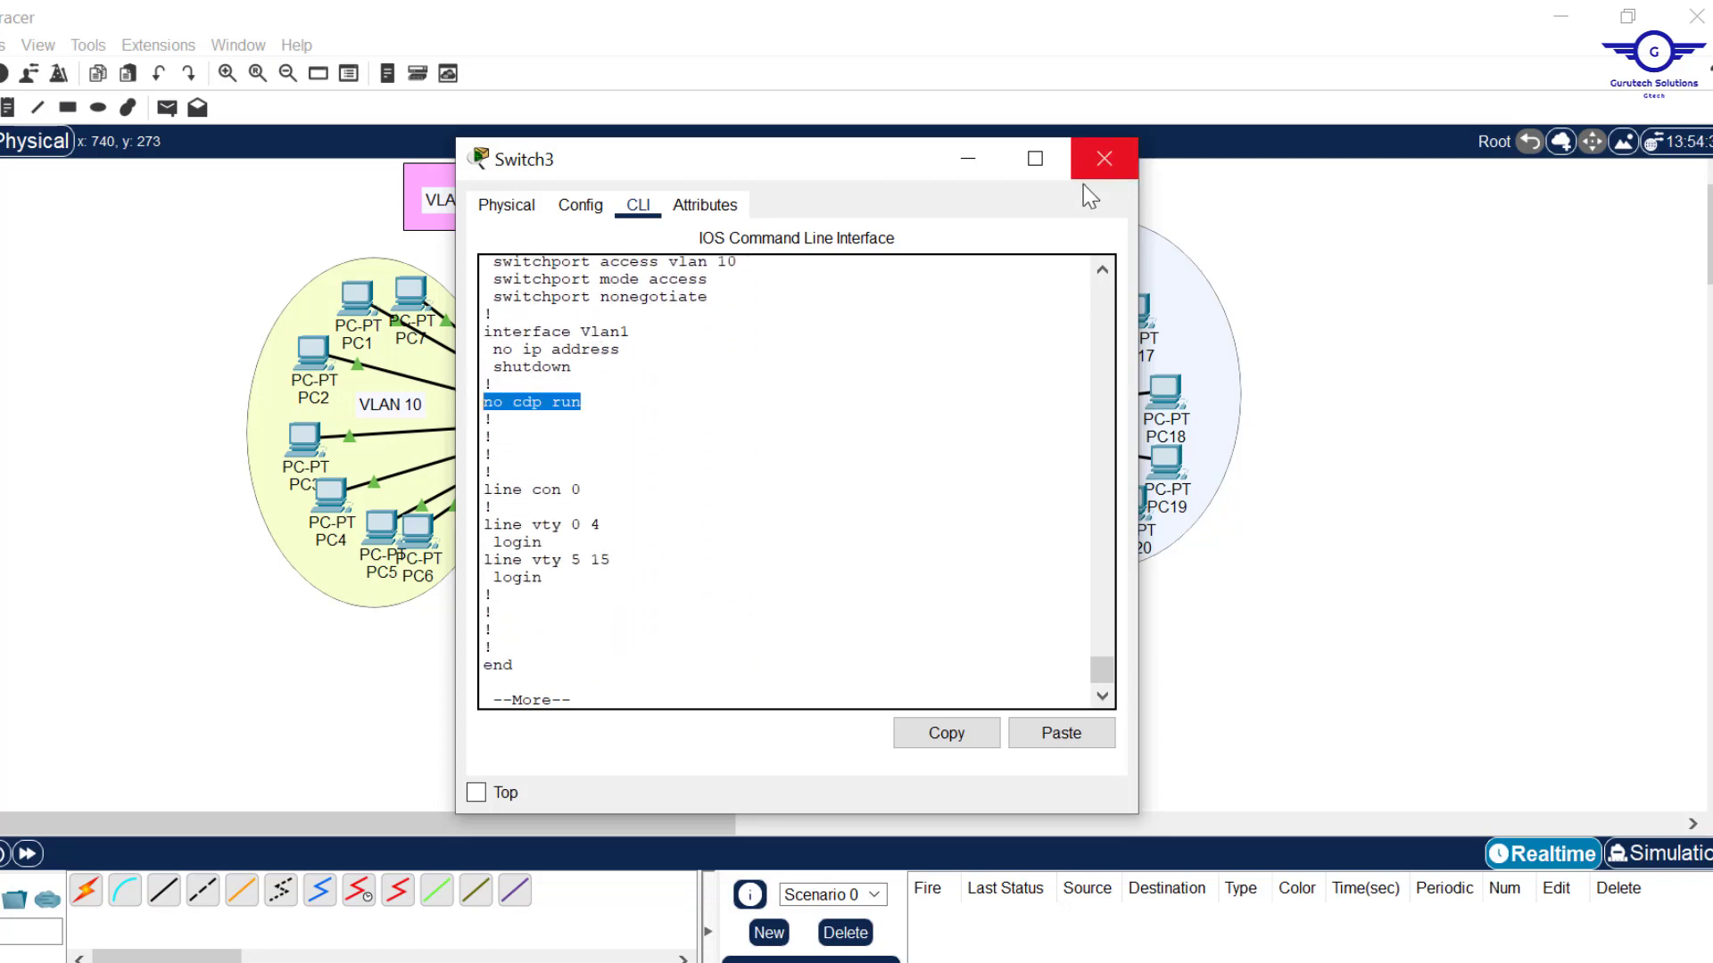
pyautogui.click(1104, 157)
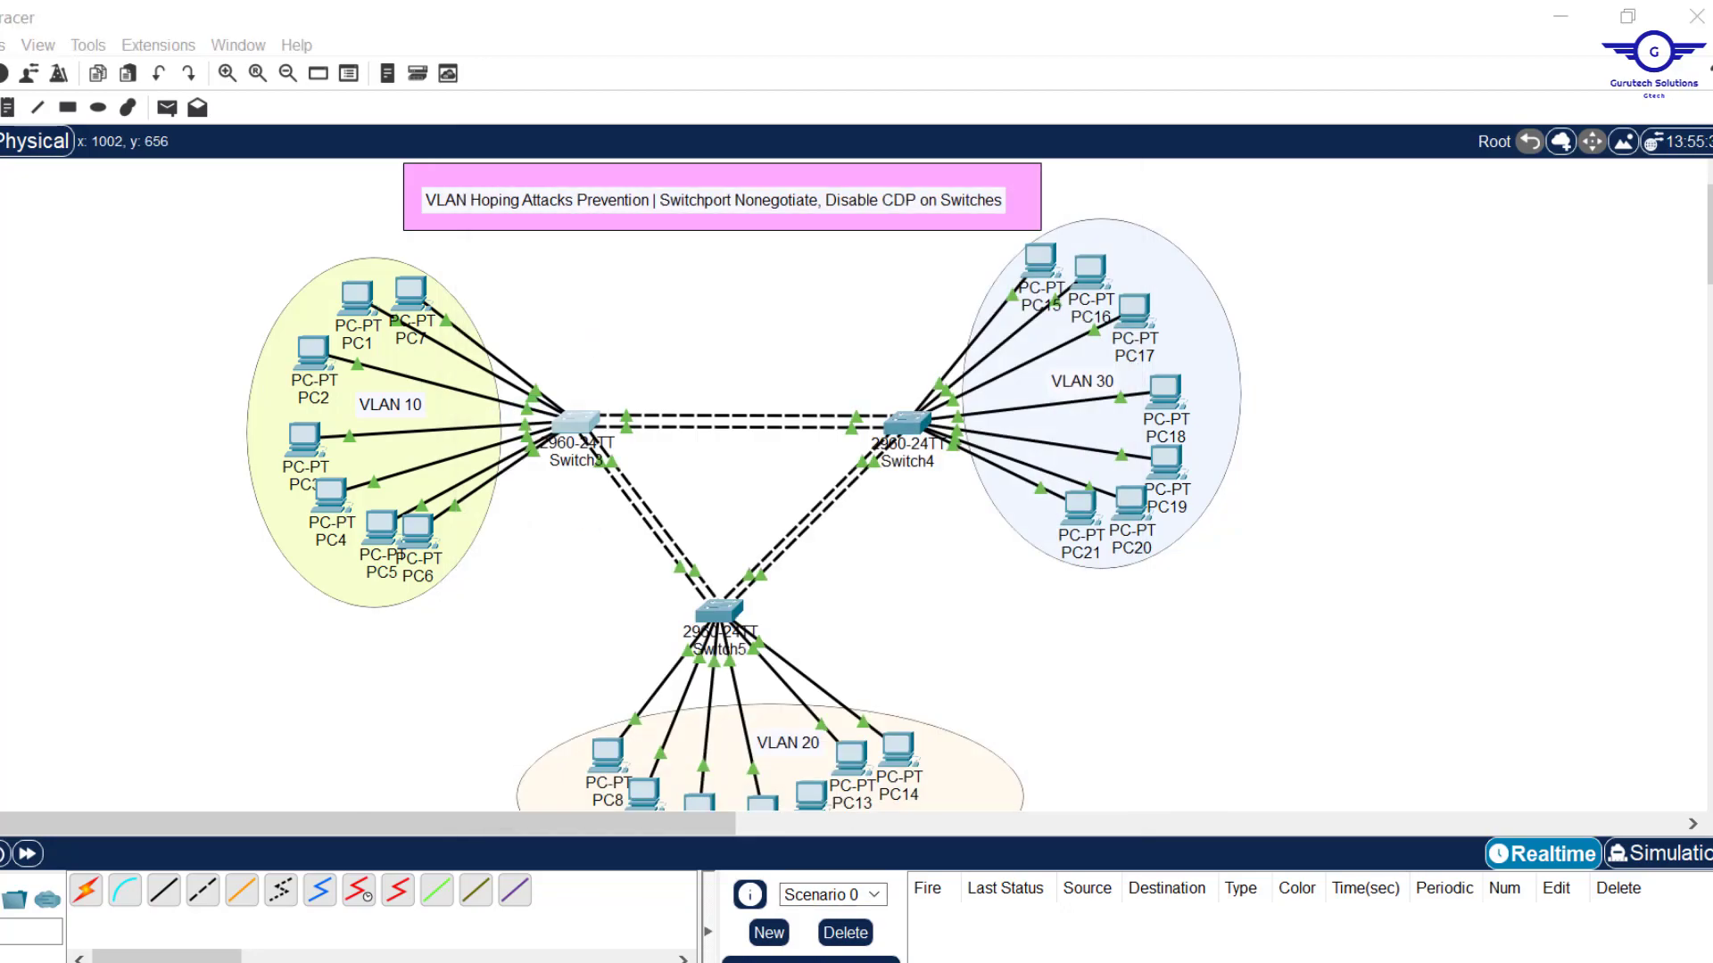
# Step: Switch to the Google Sheets training list, fill the "Disable CDP on the Devices" and "VLAN Hoping Attack Pevention" cells yellow, and return to Packet Tracer
pyautogui.hotkey('alt', 'Tab')
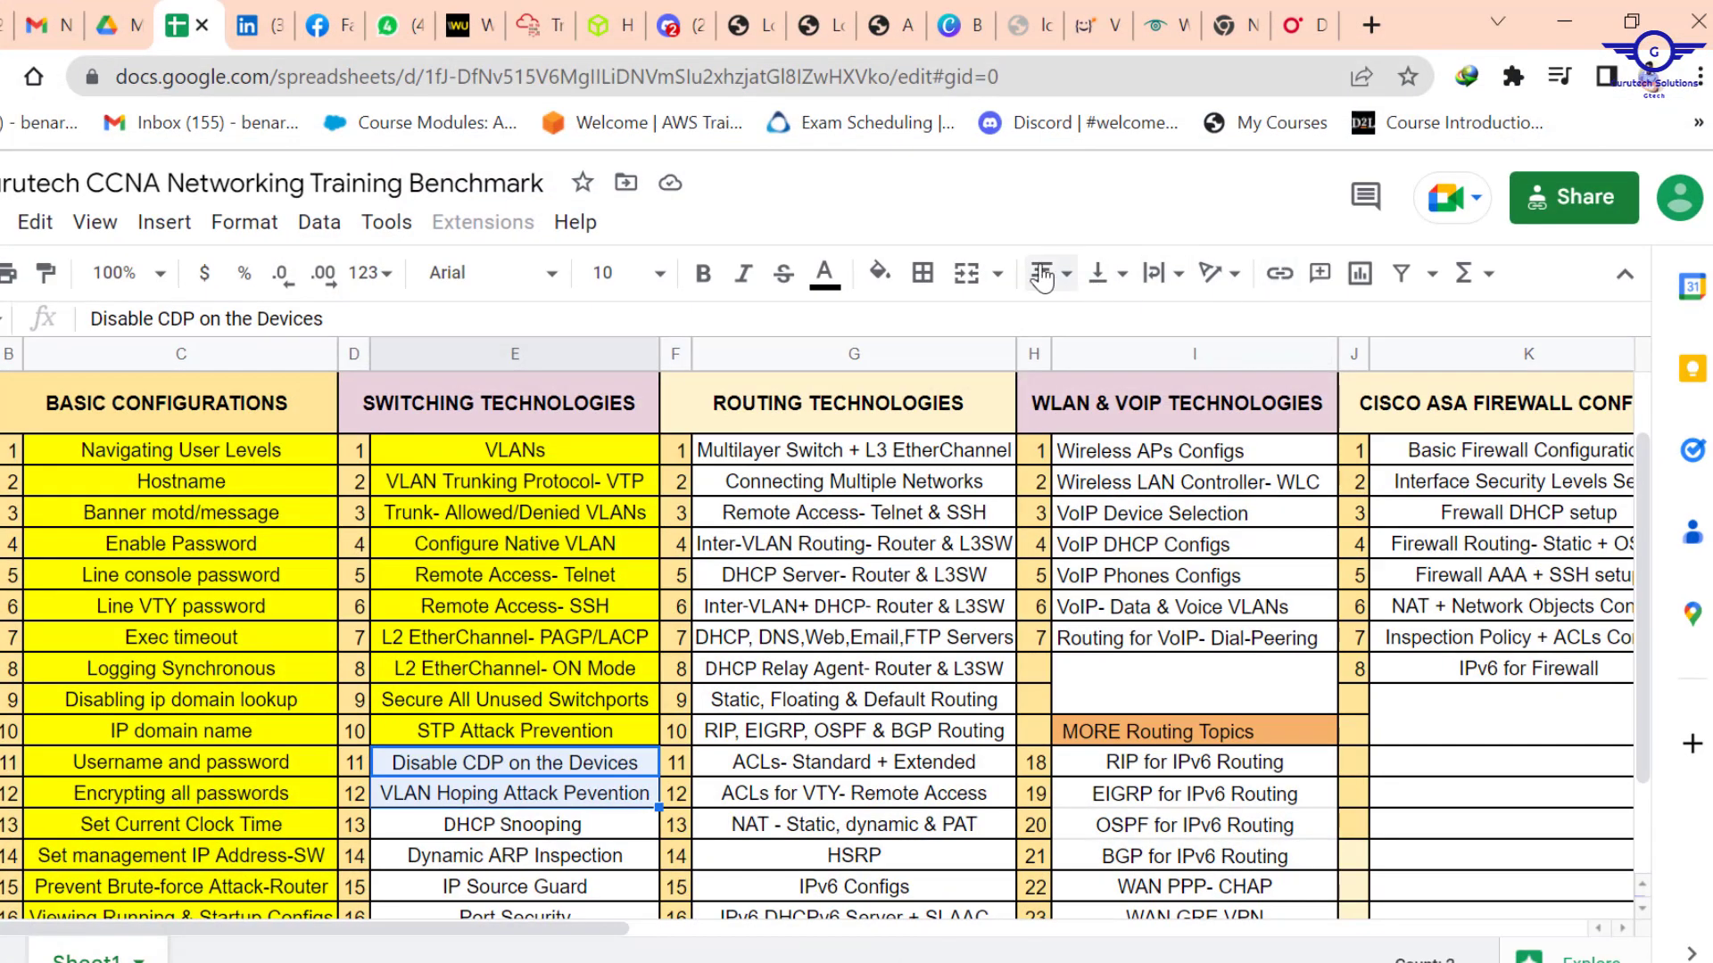
pyautogui.click(882, 275)
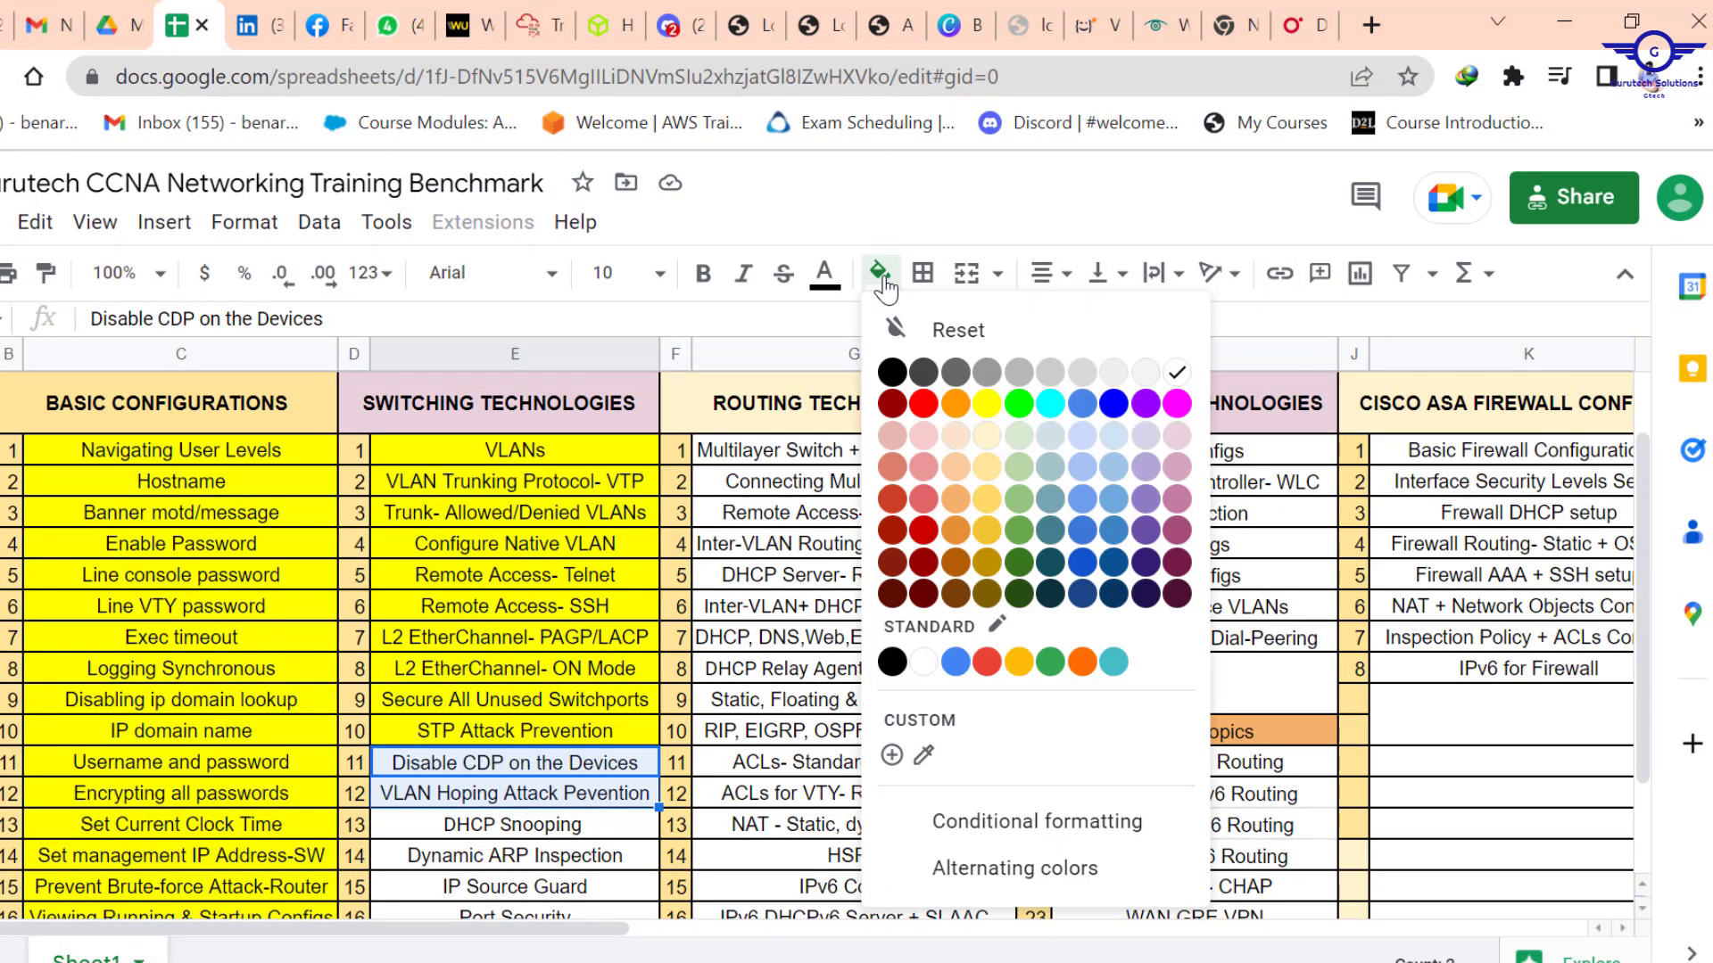
pyautogui.click(986, 404)
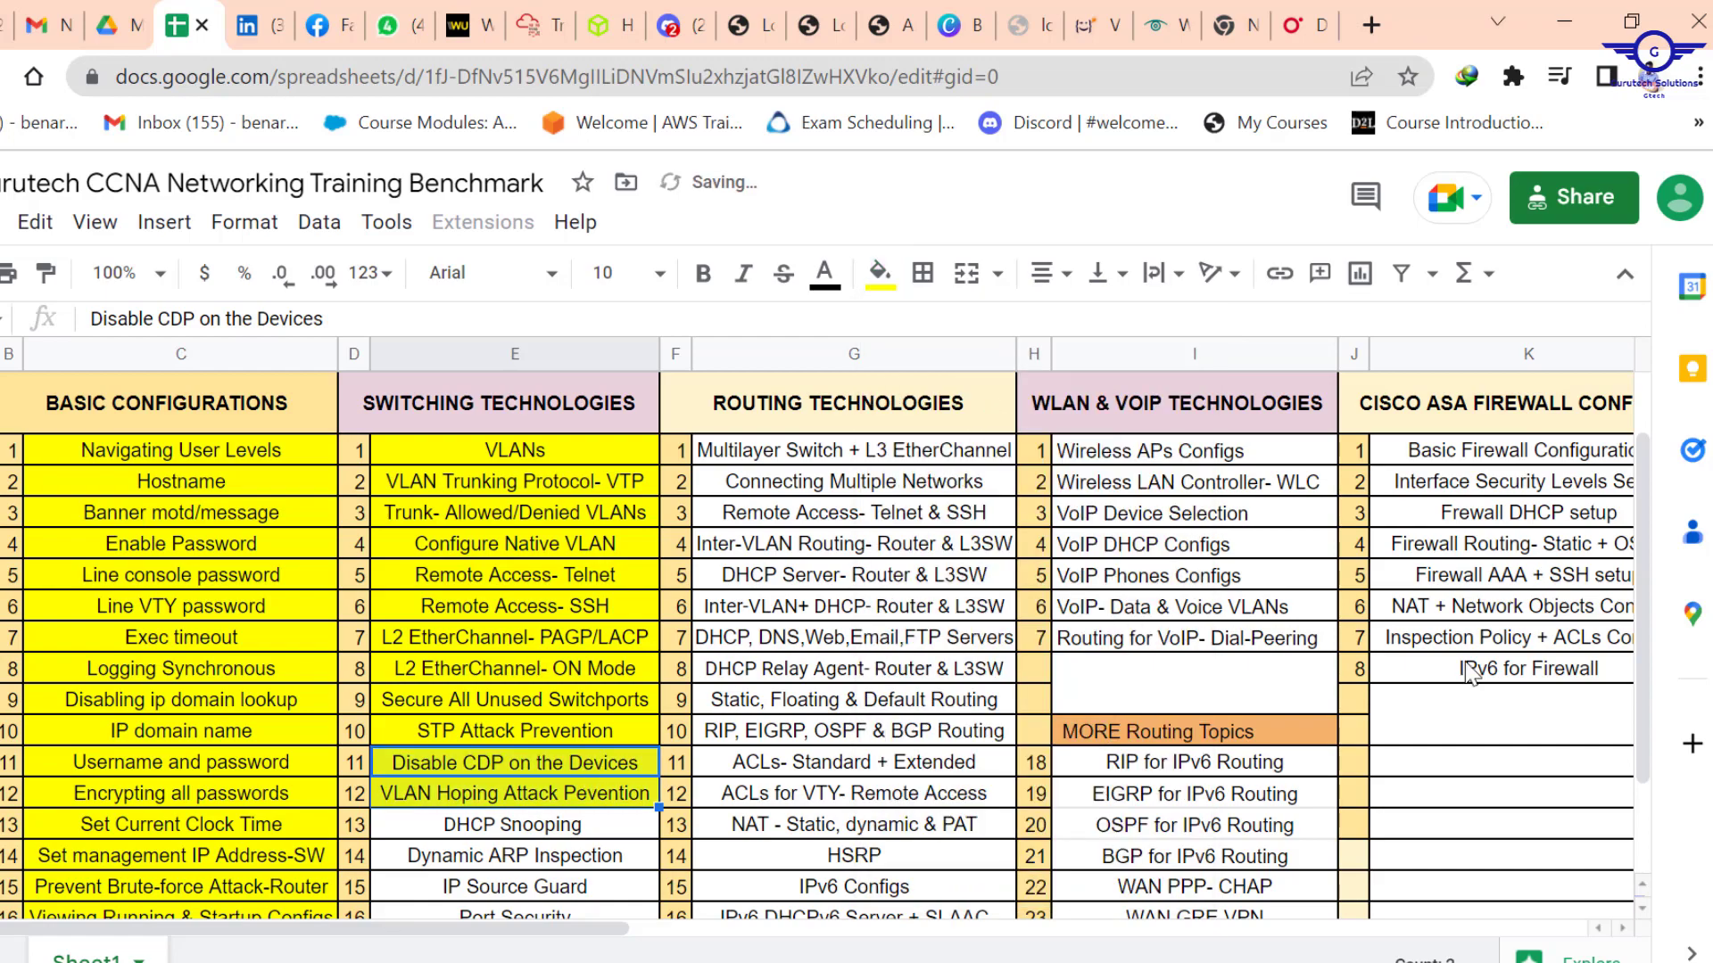
pyautogui.hotkey('alt', 'Tab')
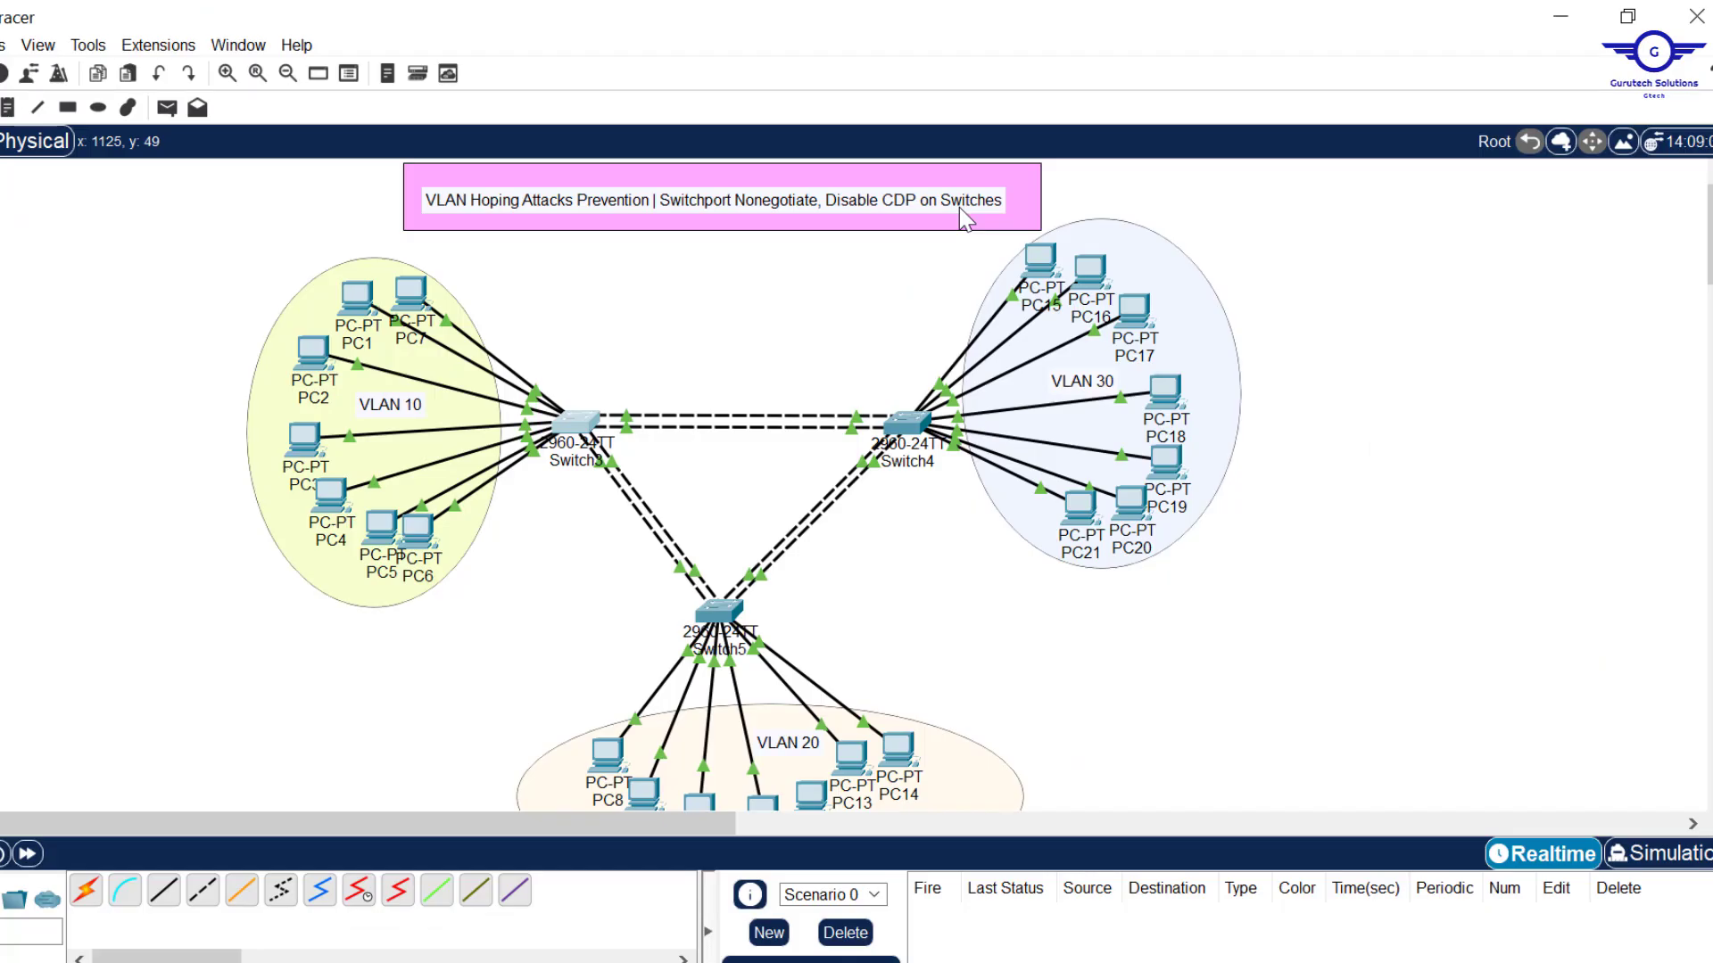